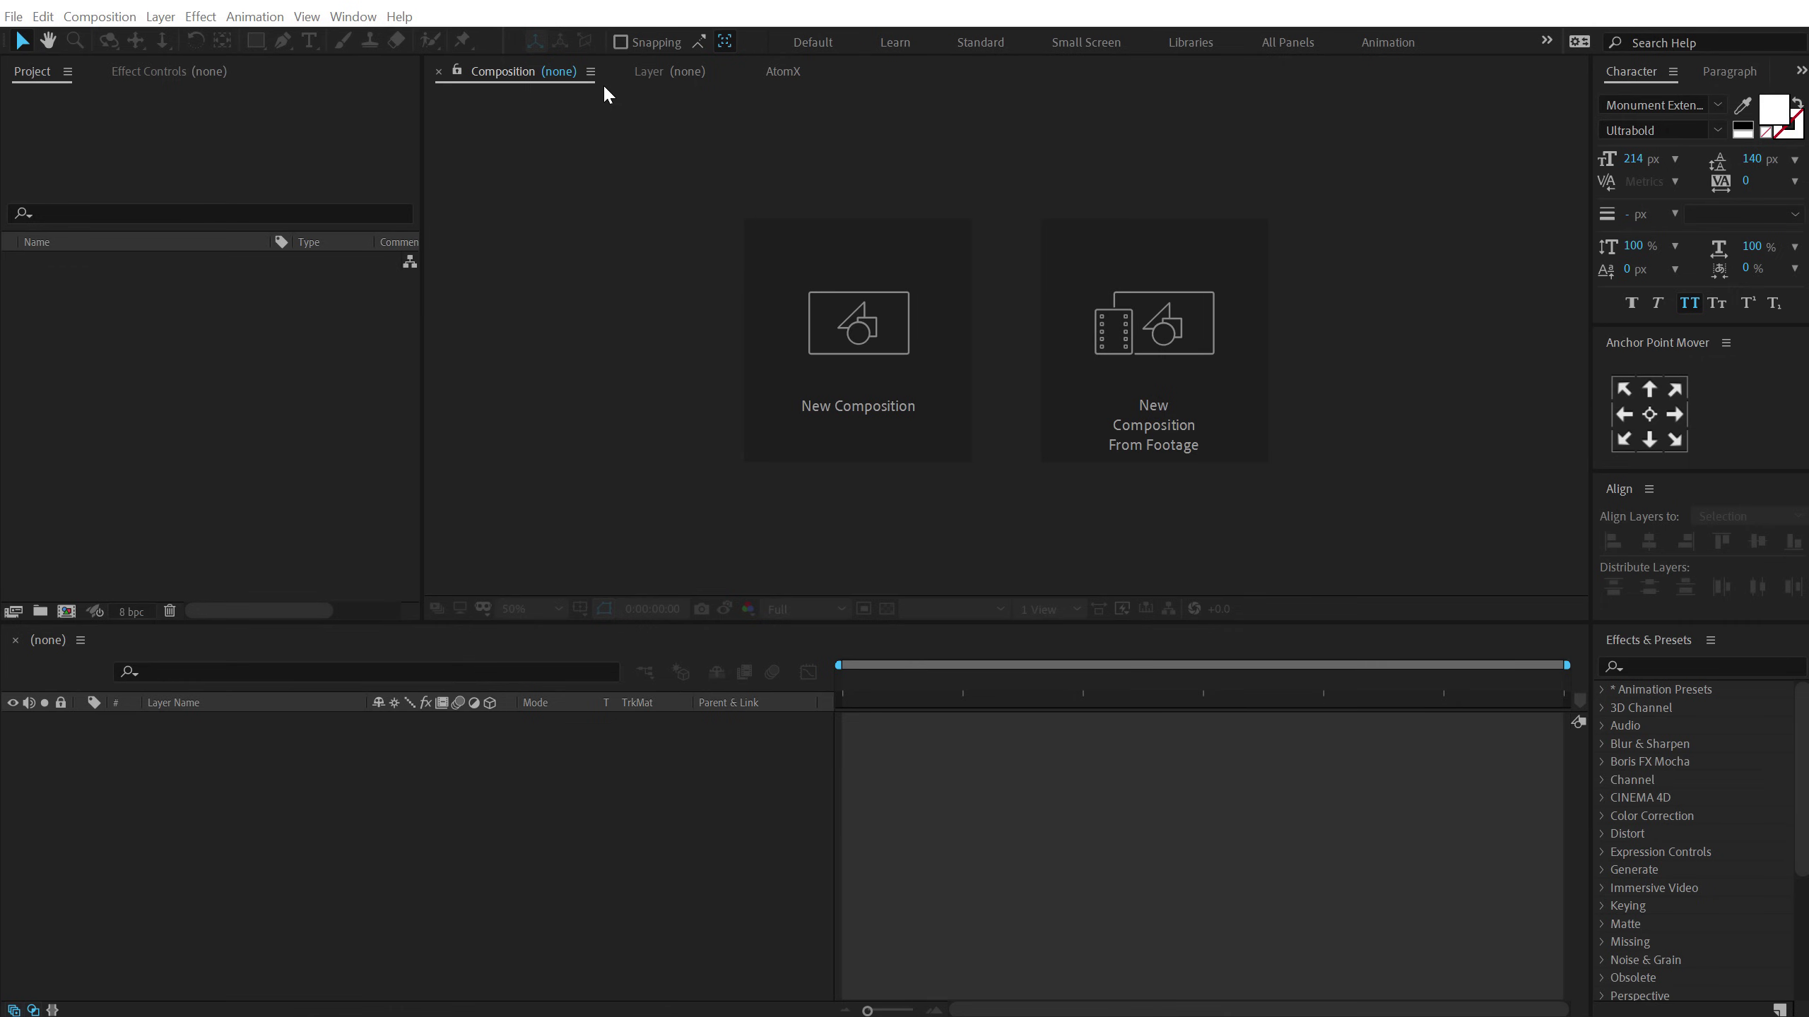
Create a new 1920-wide composition named Render.
left_click(898, 359)
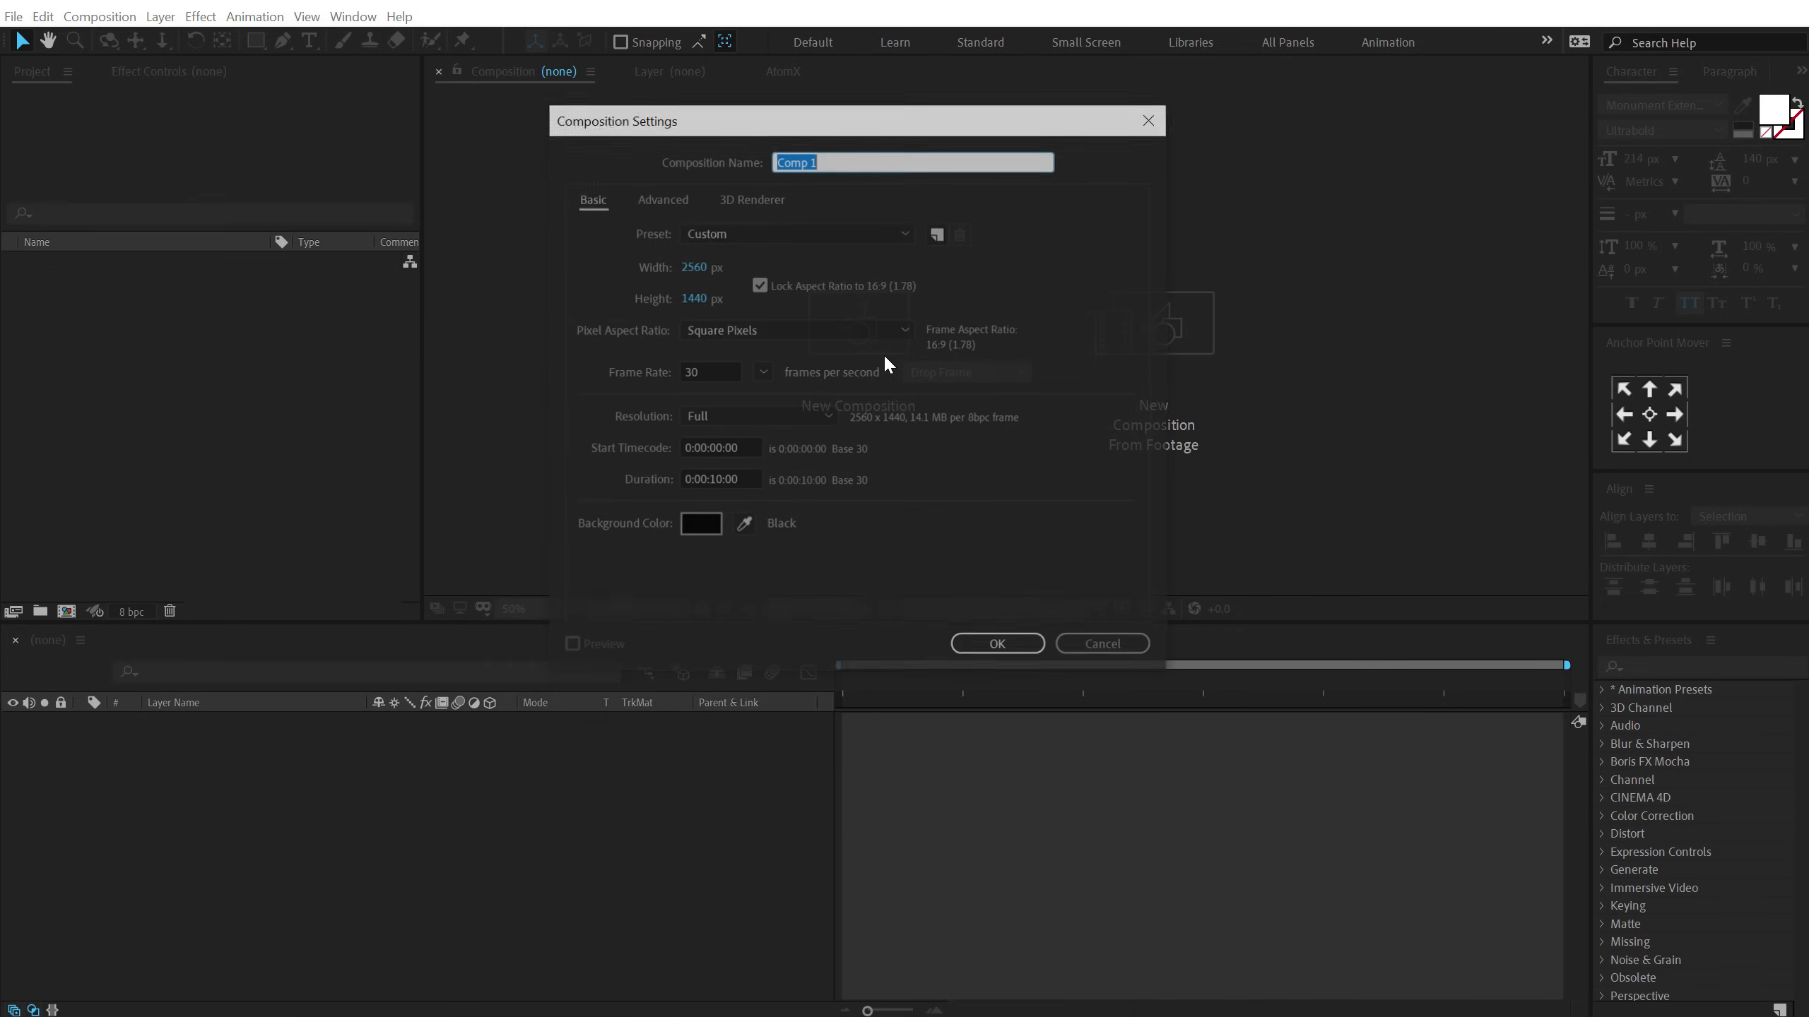
left_click(691, 266)
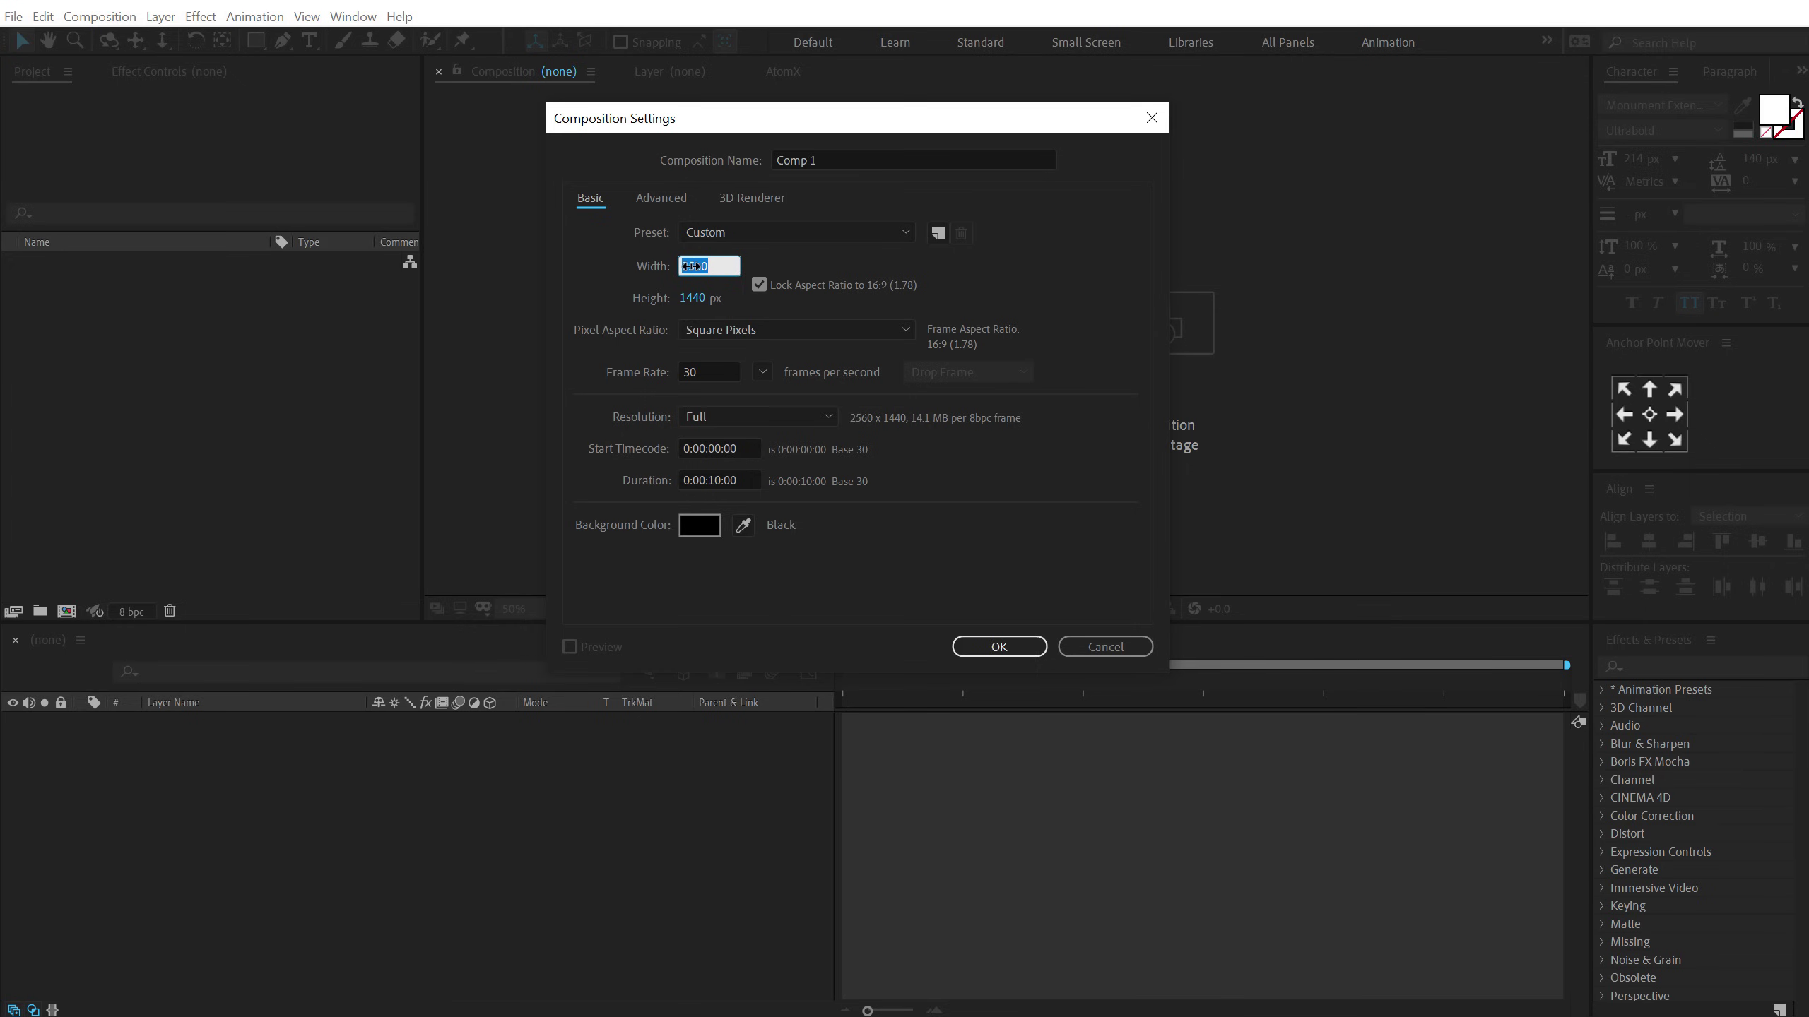
type("1920")
left_click(868, 157)
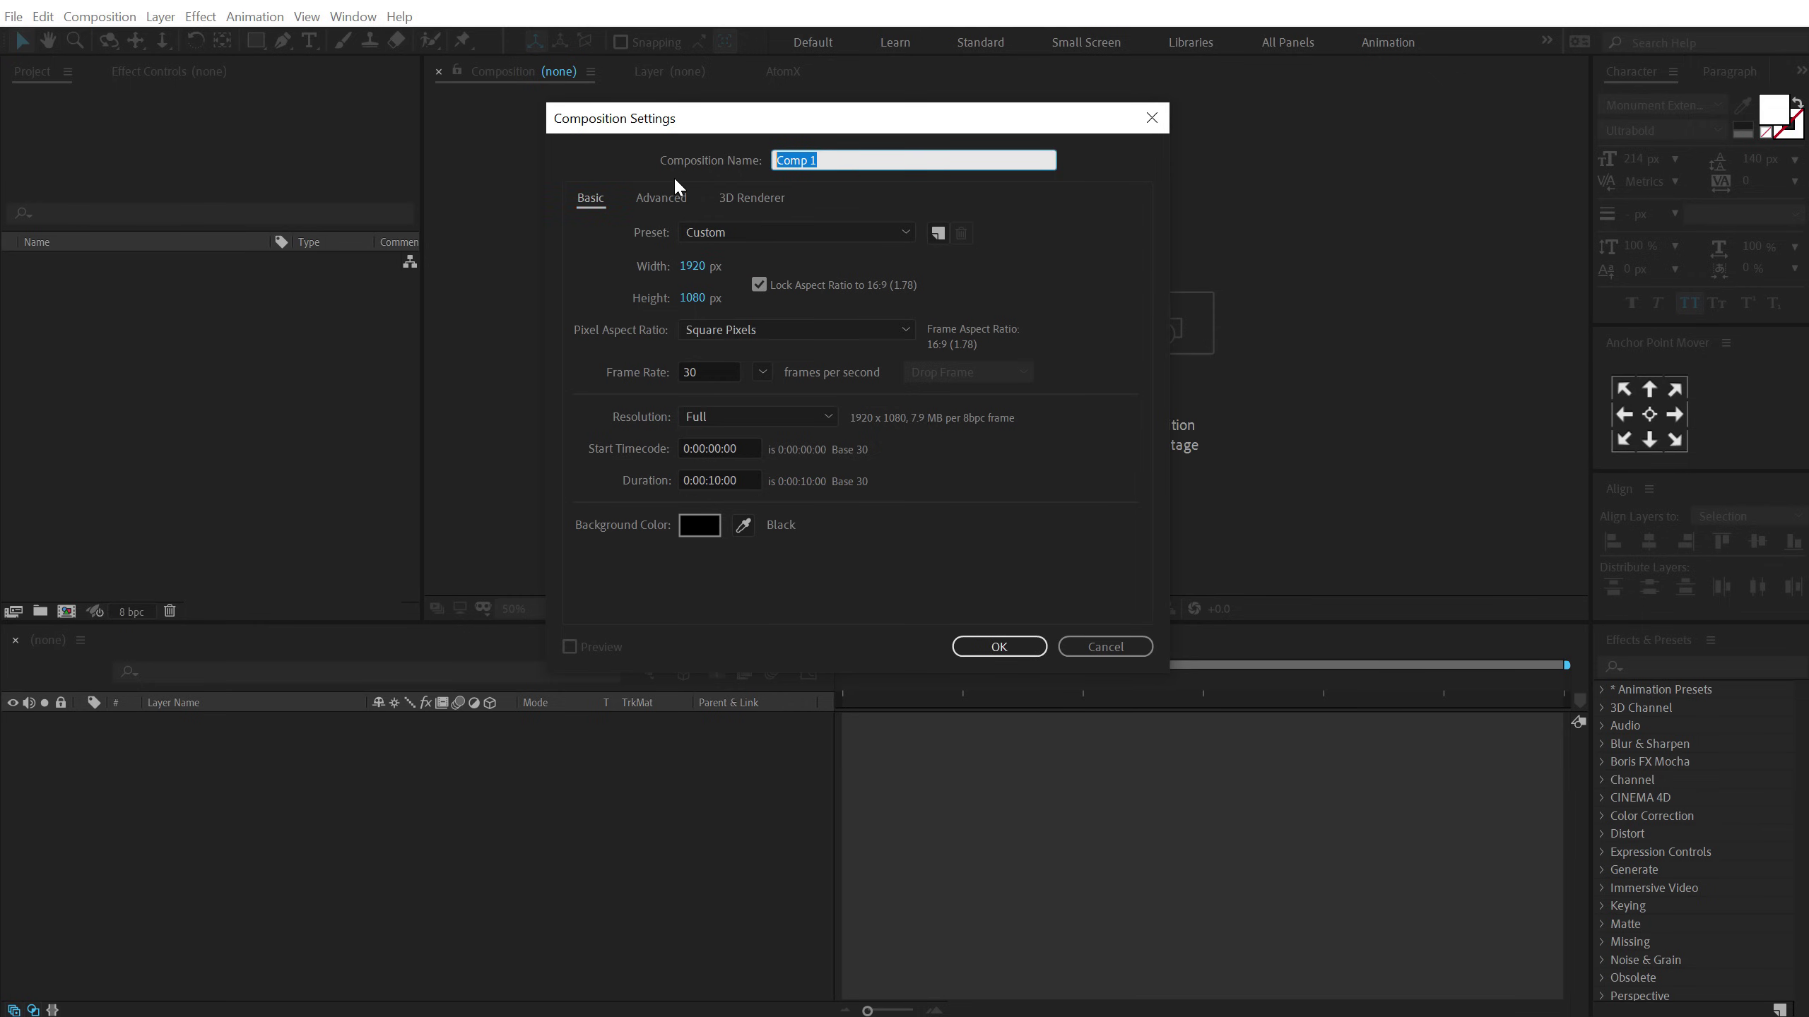
type("Render")
left_click(960, 650)
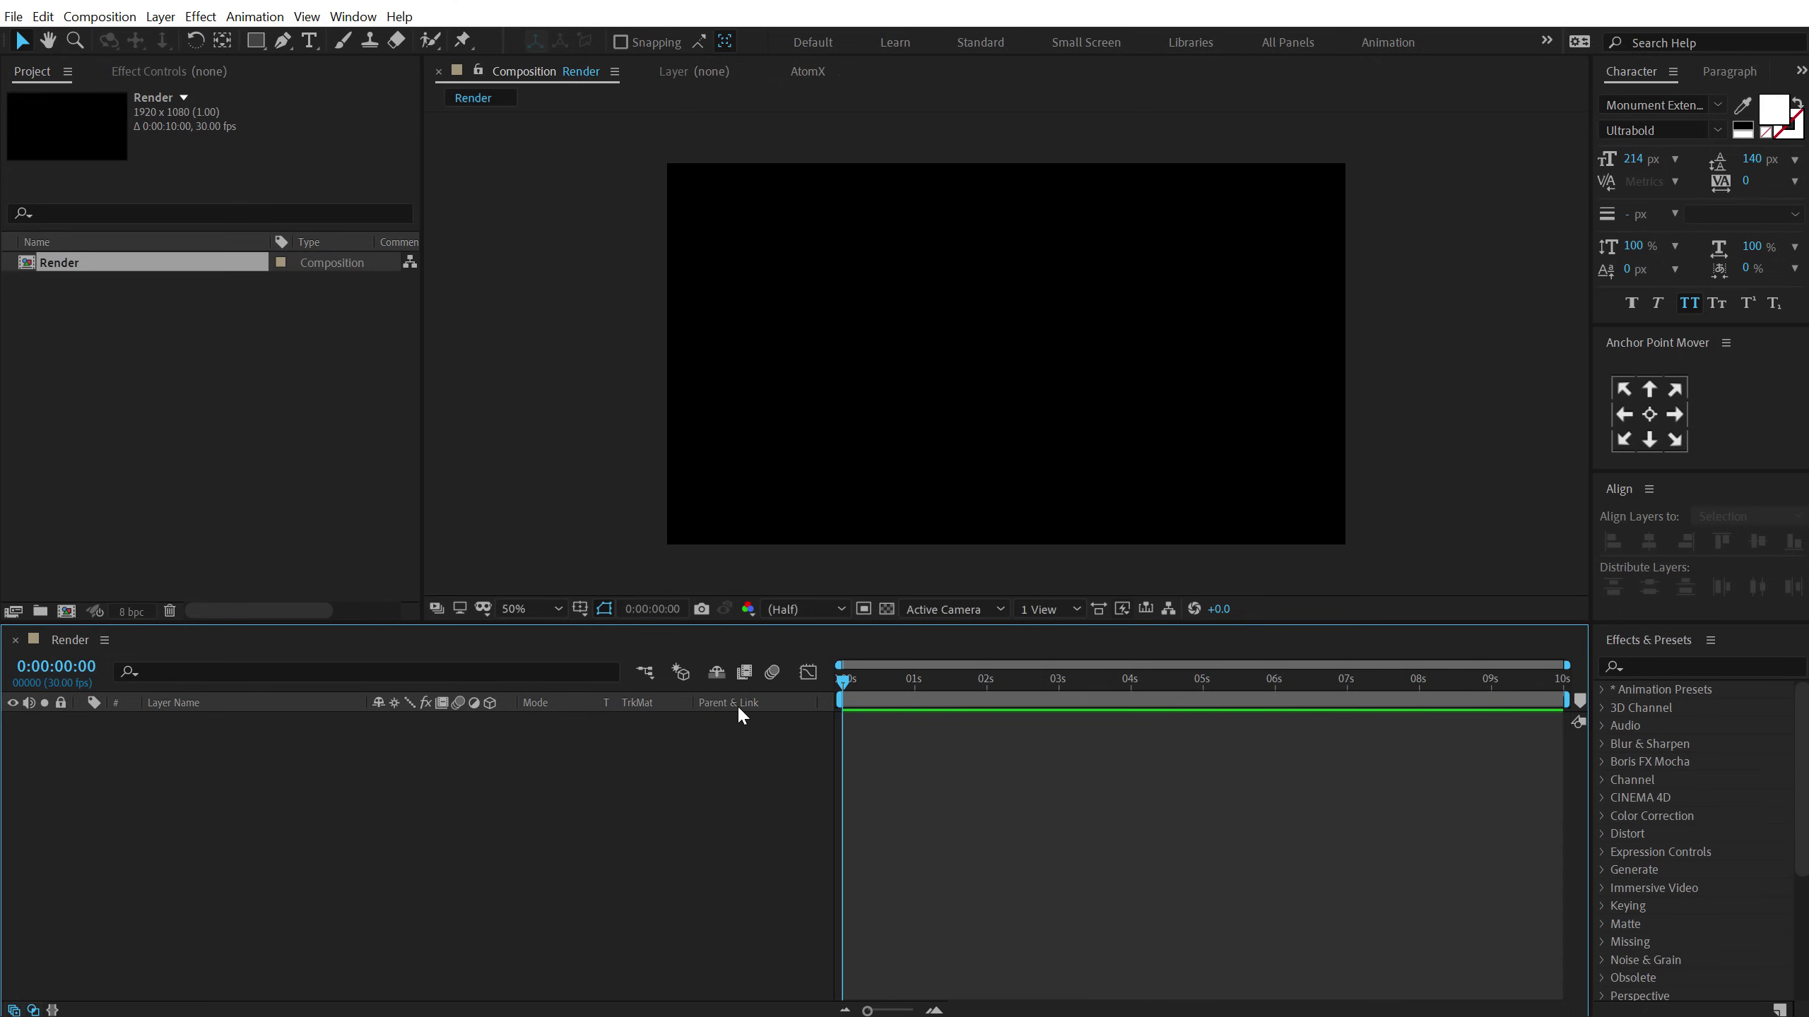
Add a black solid layer named Fractal to the Render composition.
key("ctrl+y")
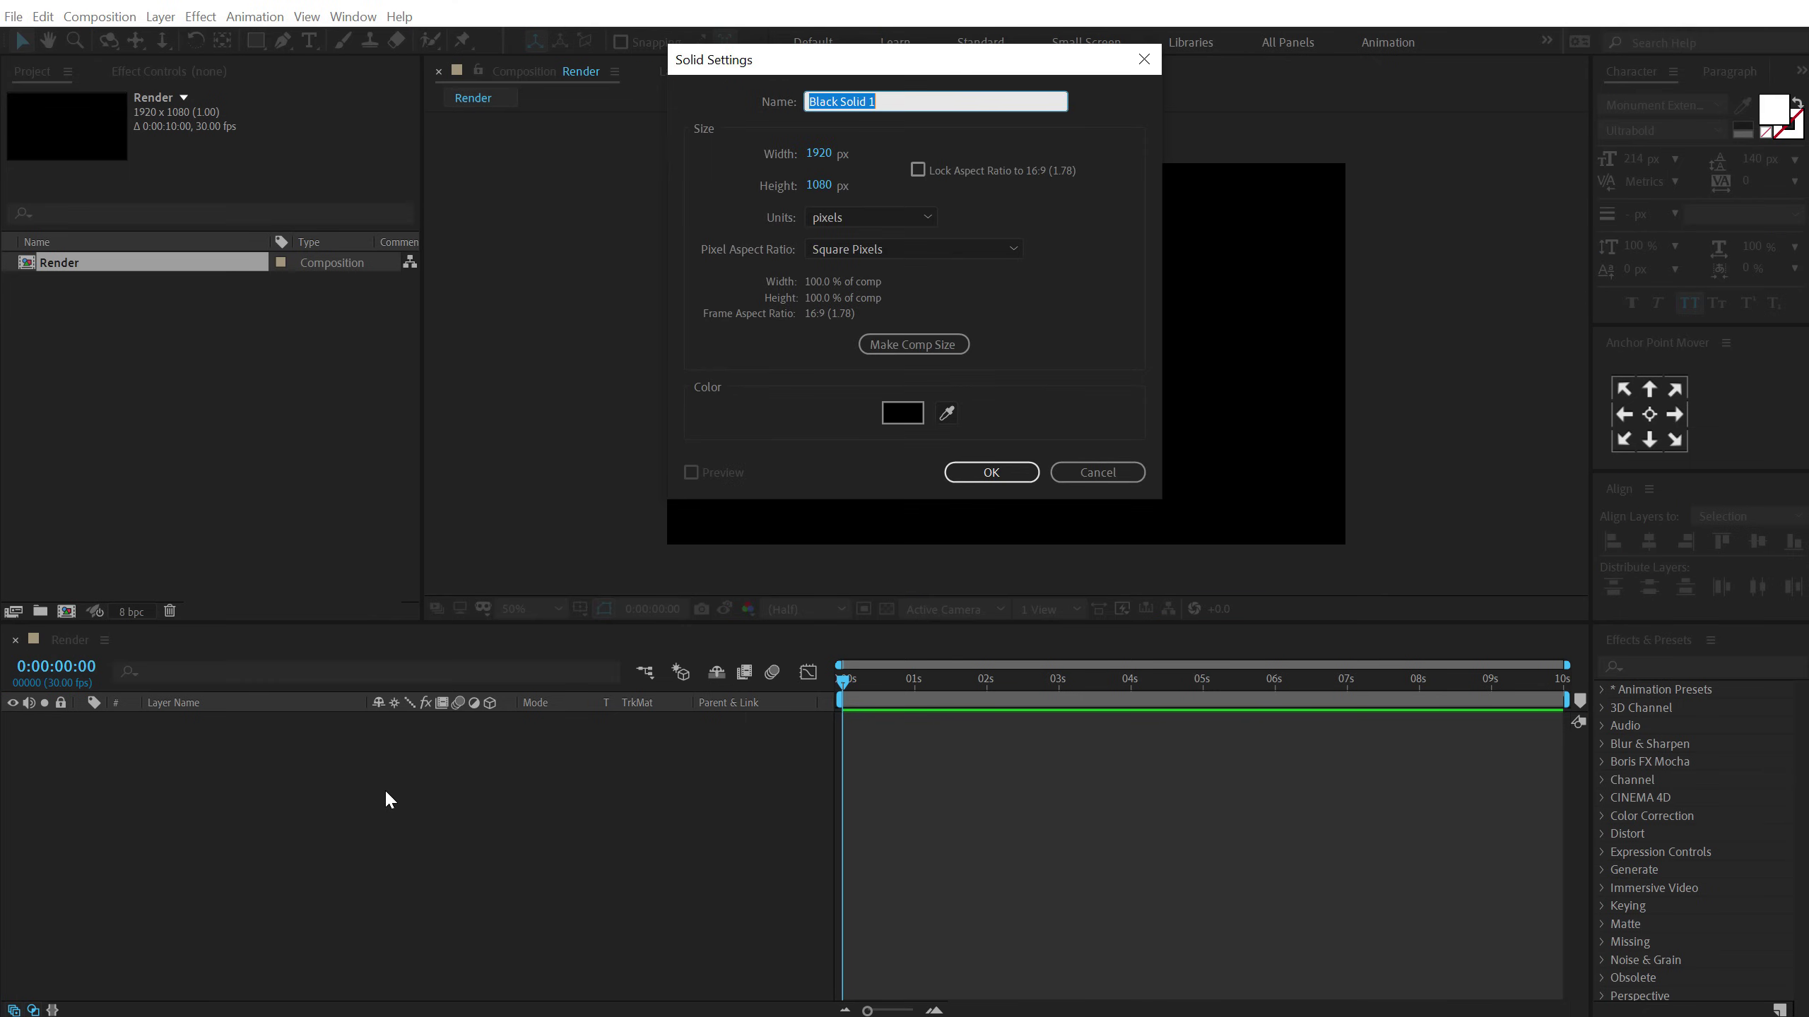
type("Fractal")
key("Return")
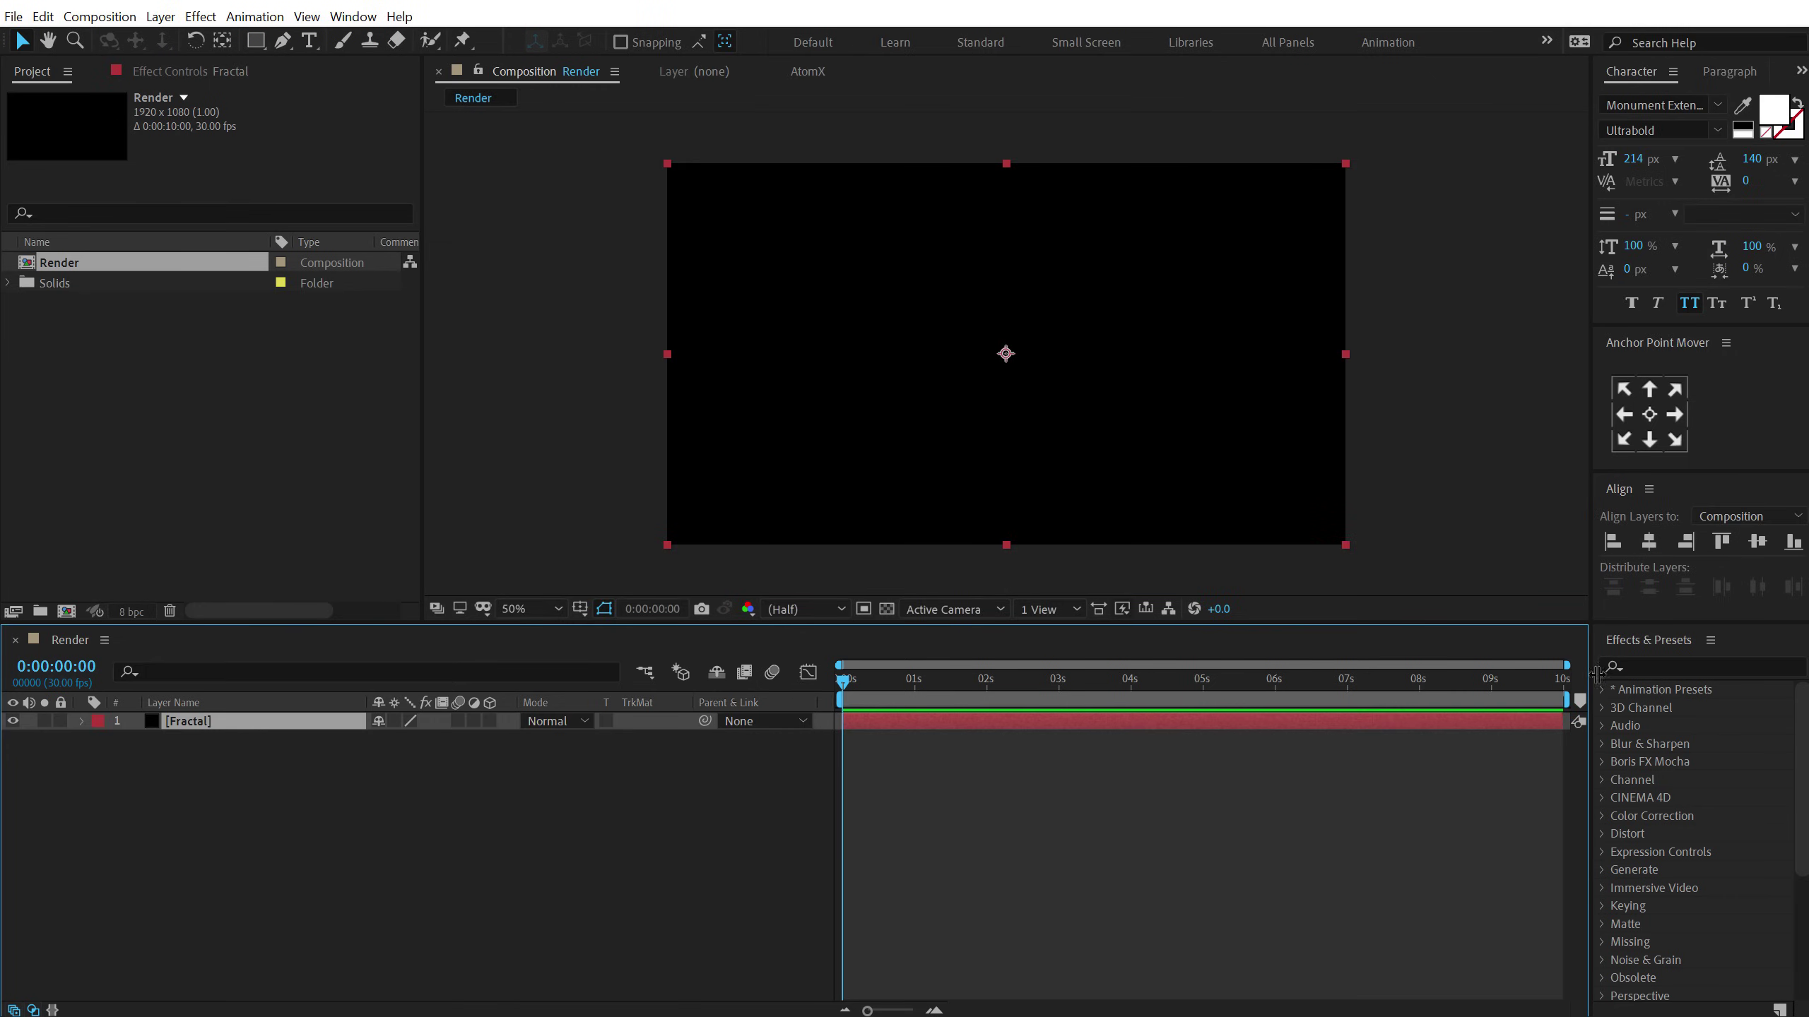
Search for Fractal Noise and apply it to the Fractal layer.
left_click(1664, 667)
type("frat")
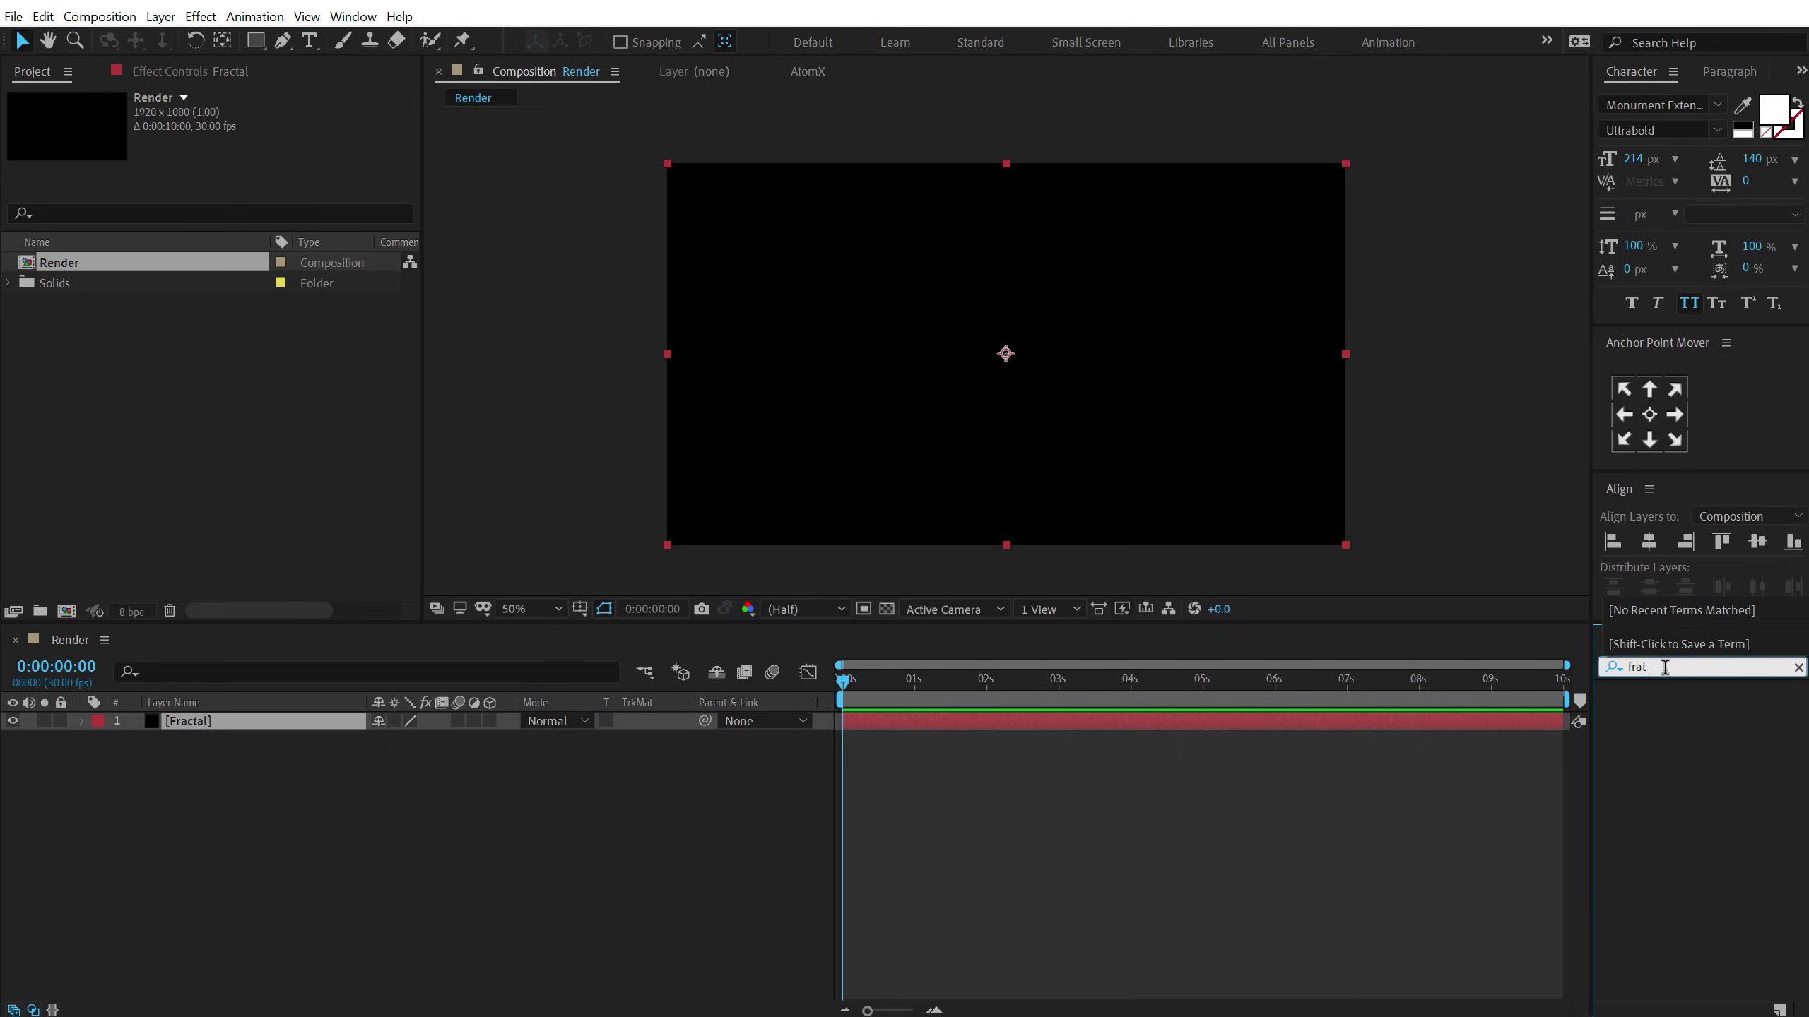
key("BackSpace")
key("BackSpace")
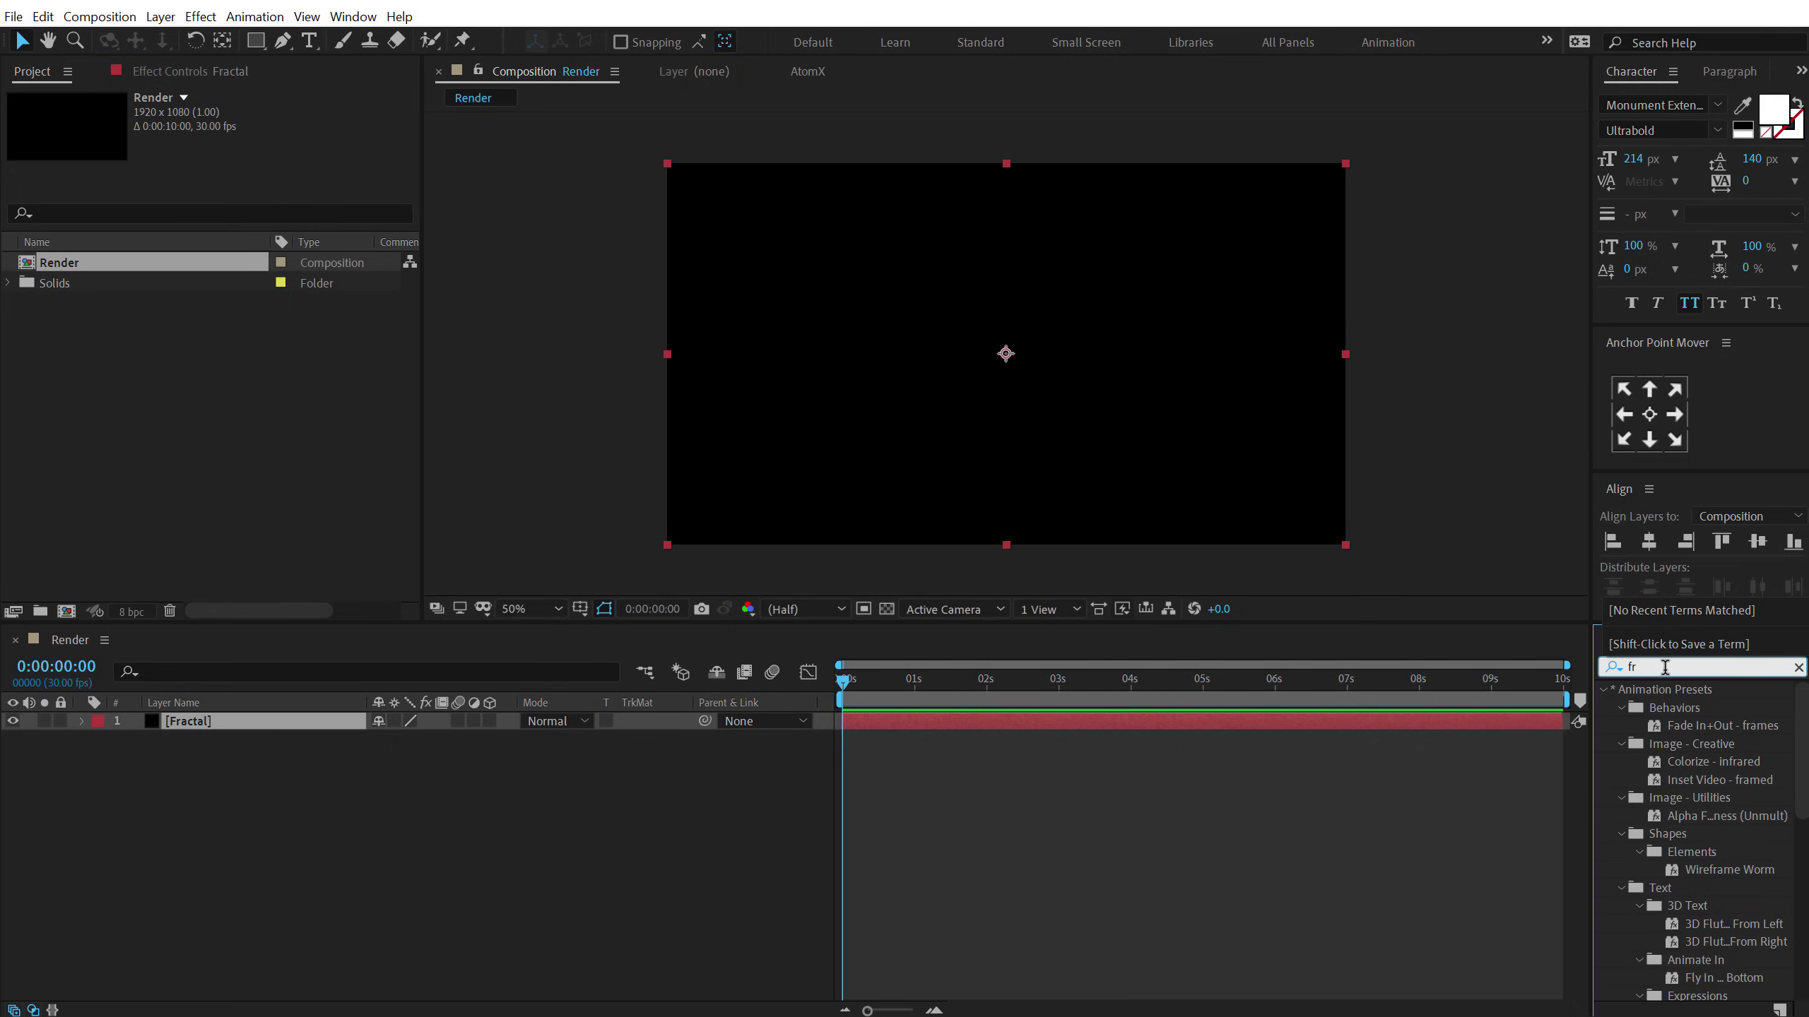
type("ac")
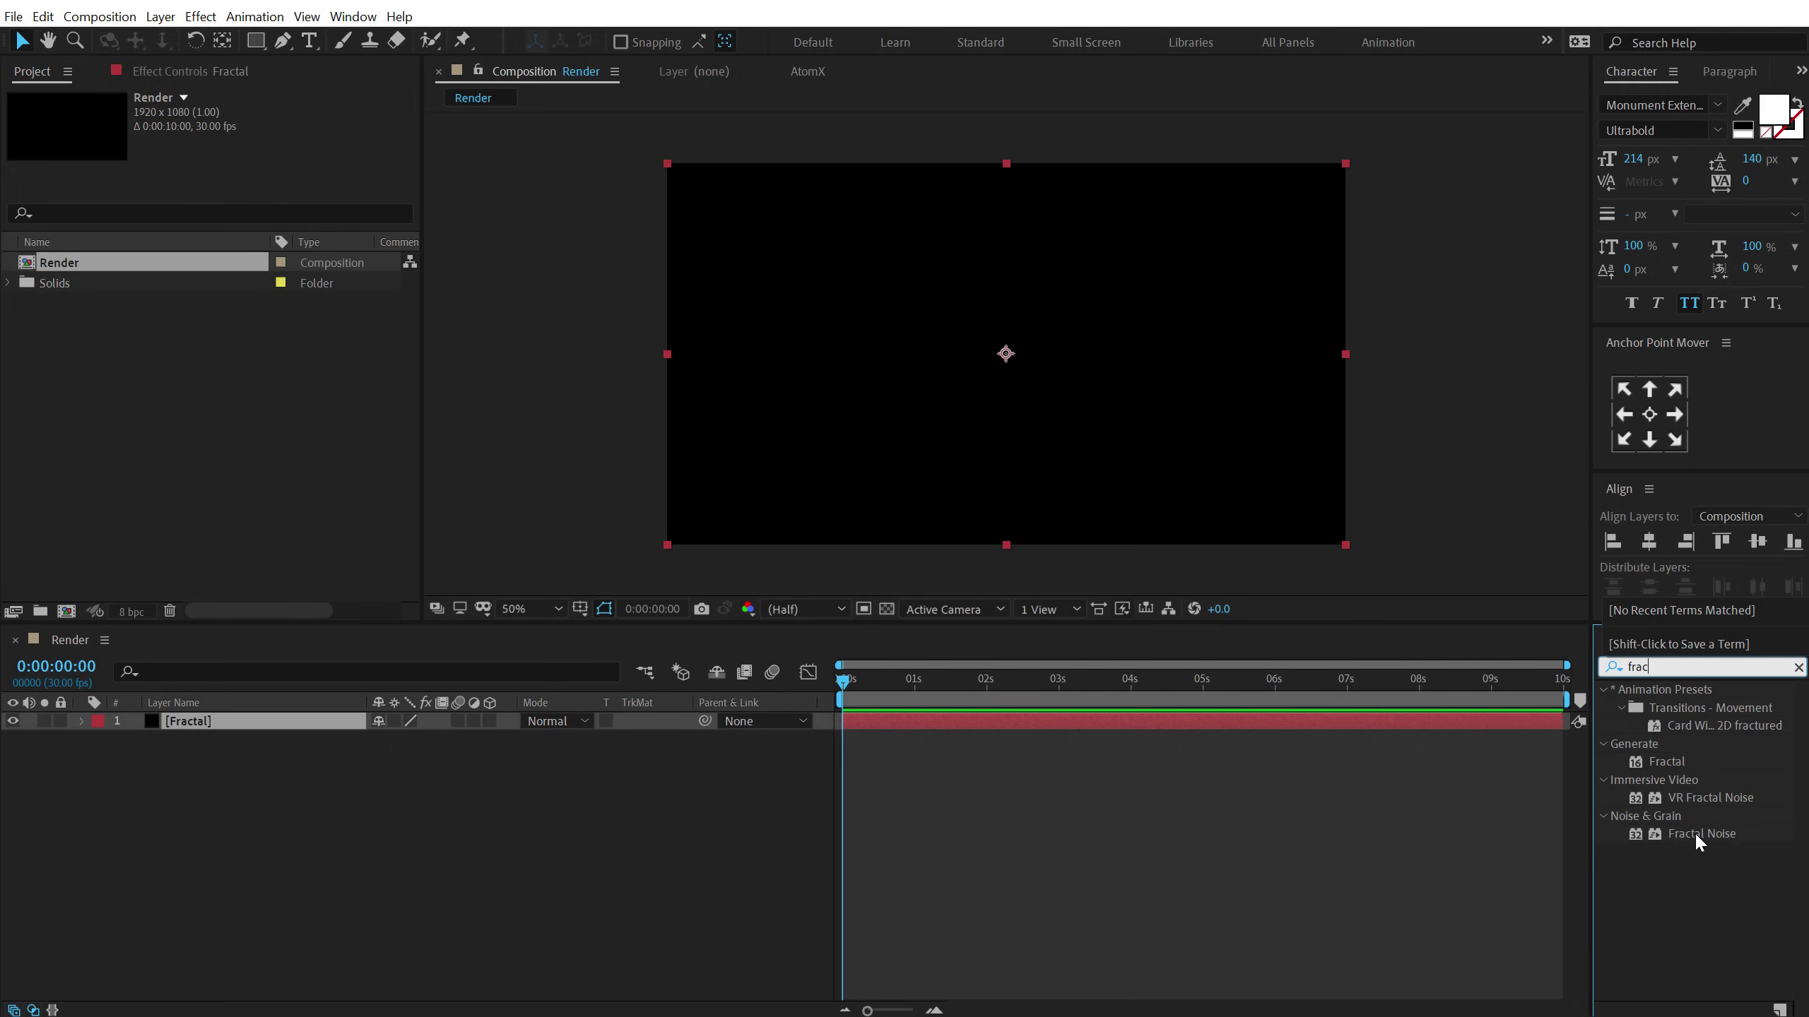
double_click(1698, 835)
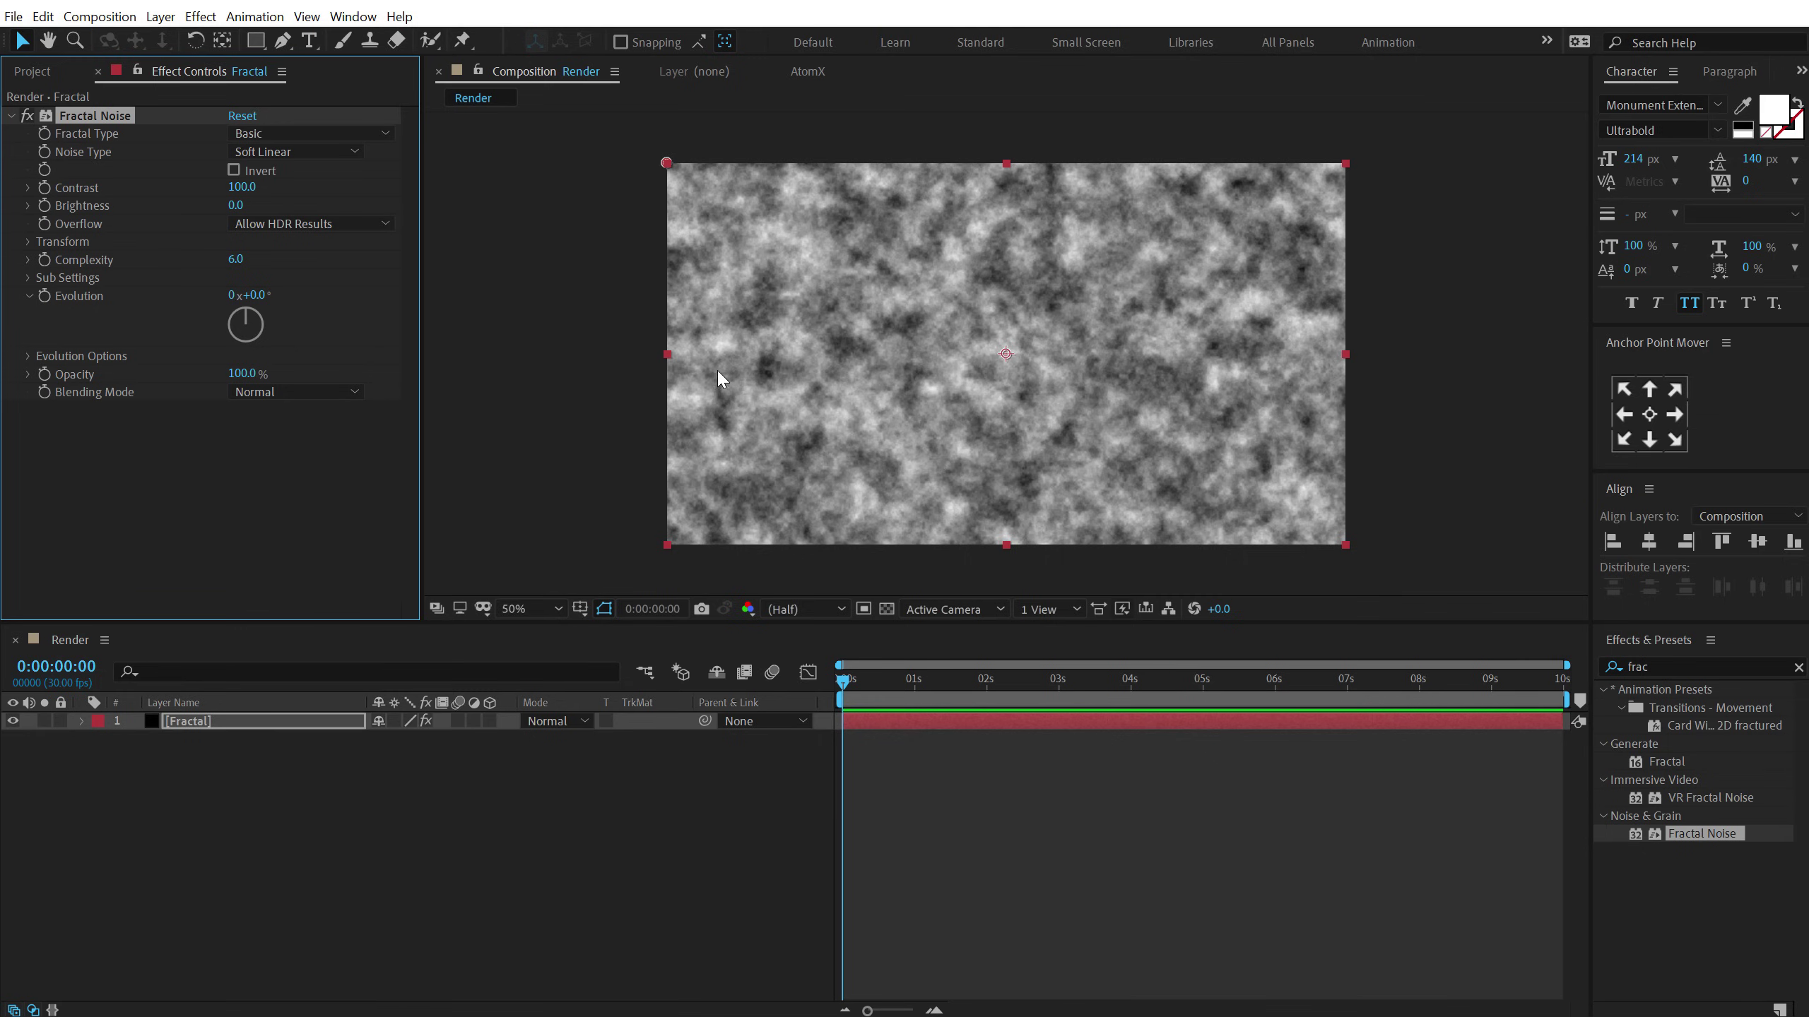
Search for Directional Blur and add it to the Fractal layer.
double_click(1651, 666)
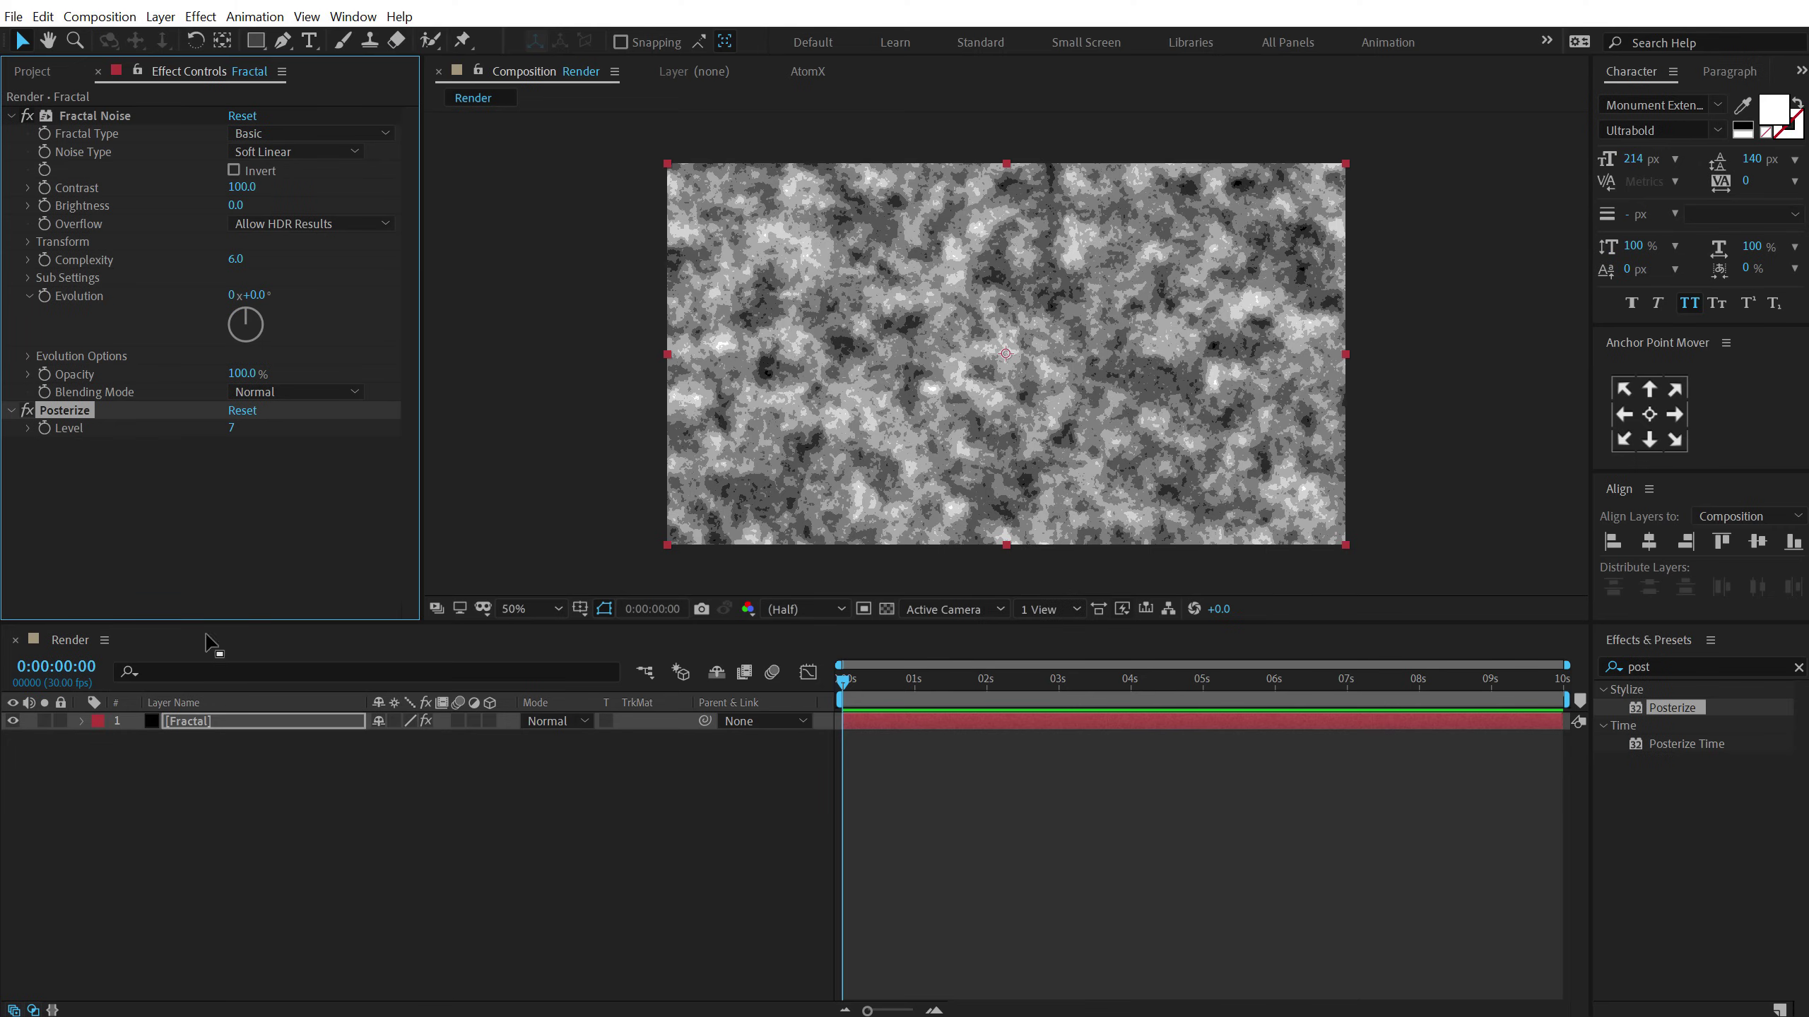
left_click(1682, 671)
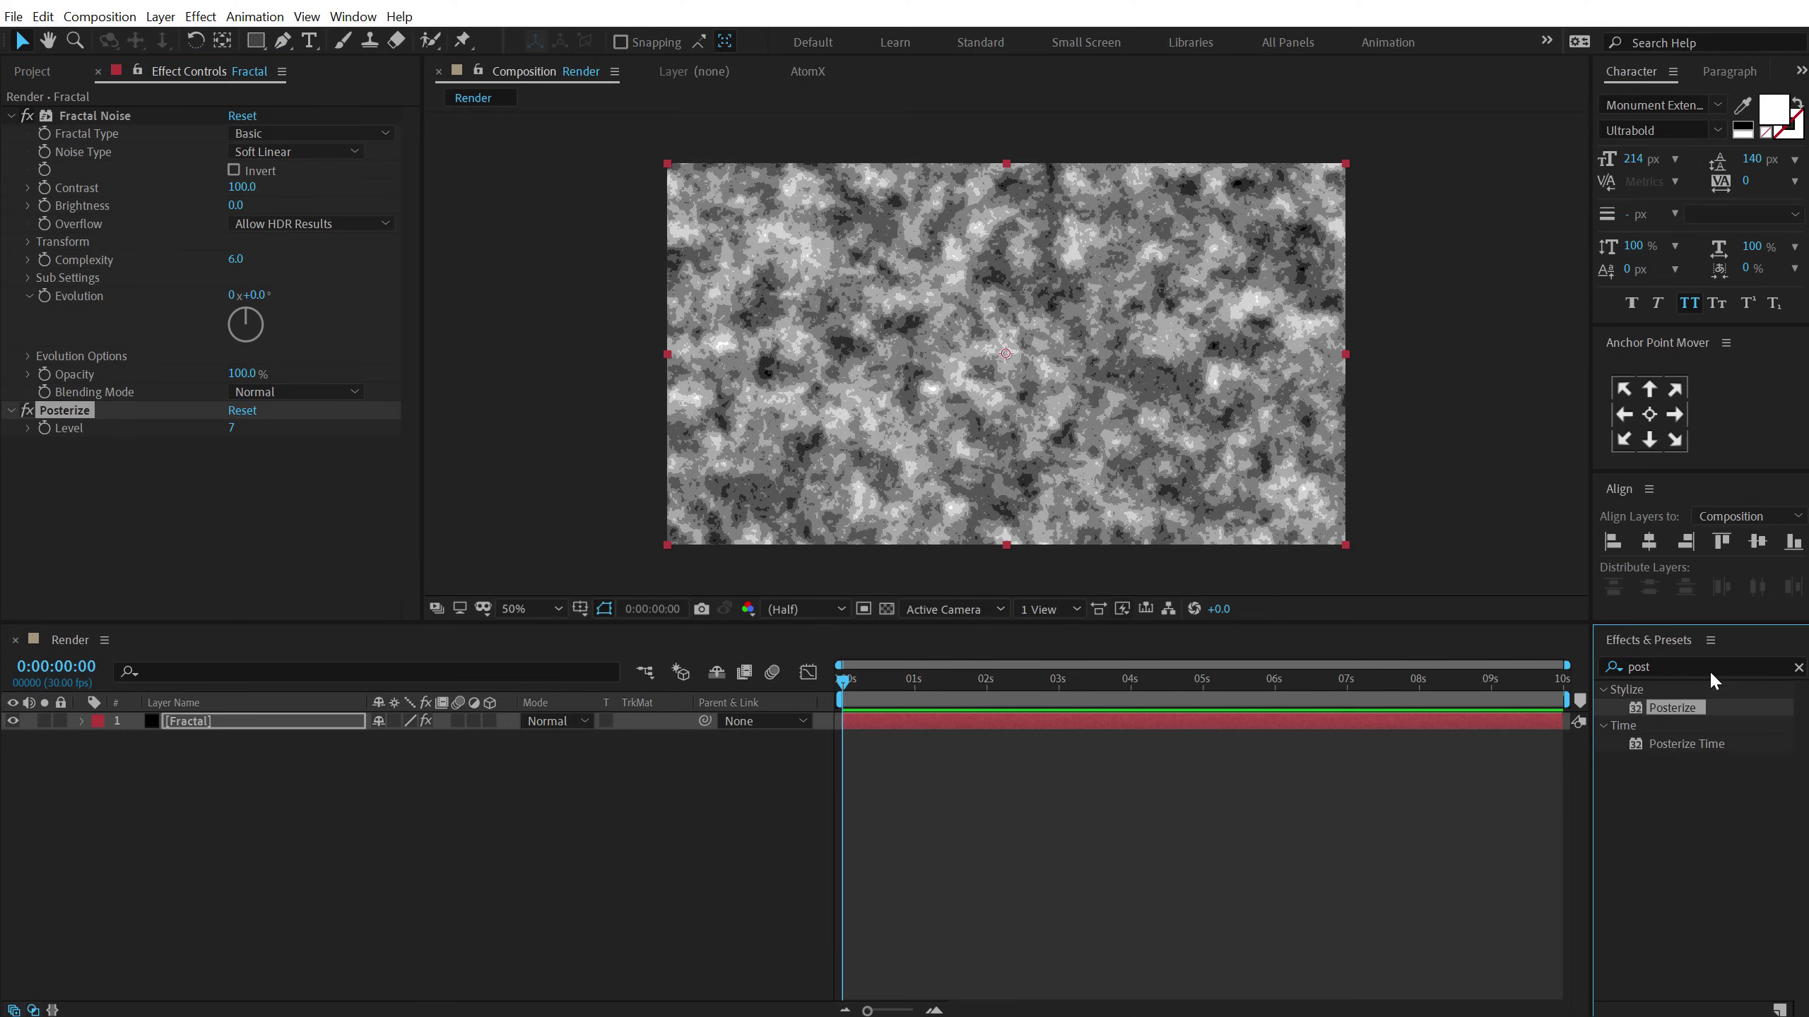
left_click(1663, 669)
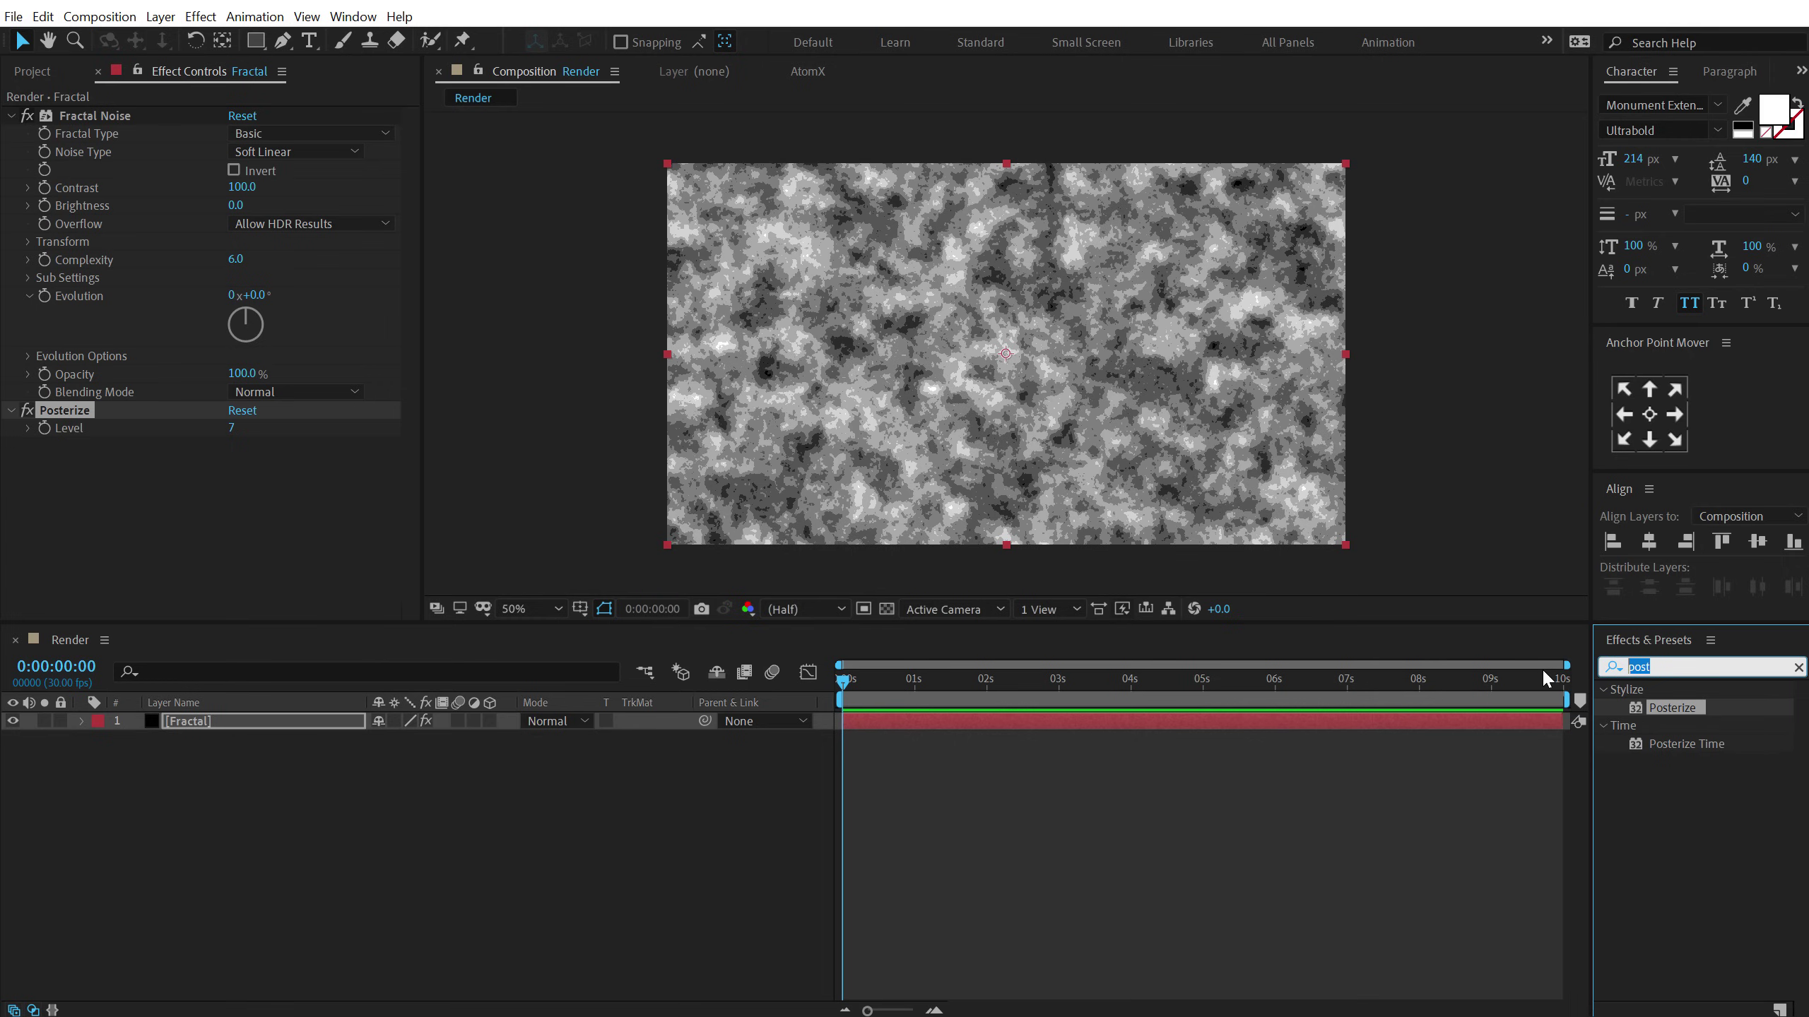
type("direct")
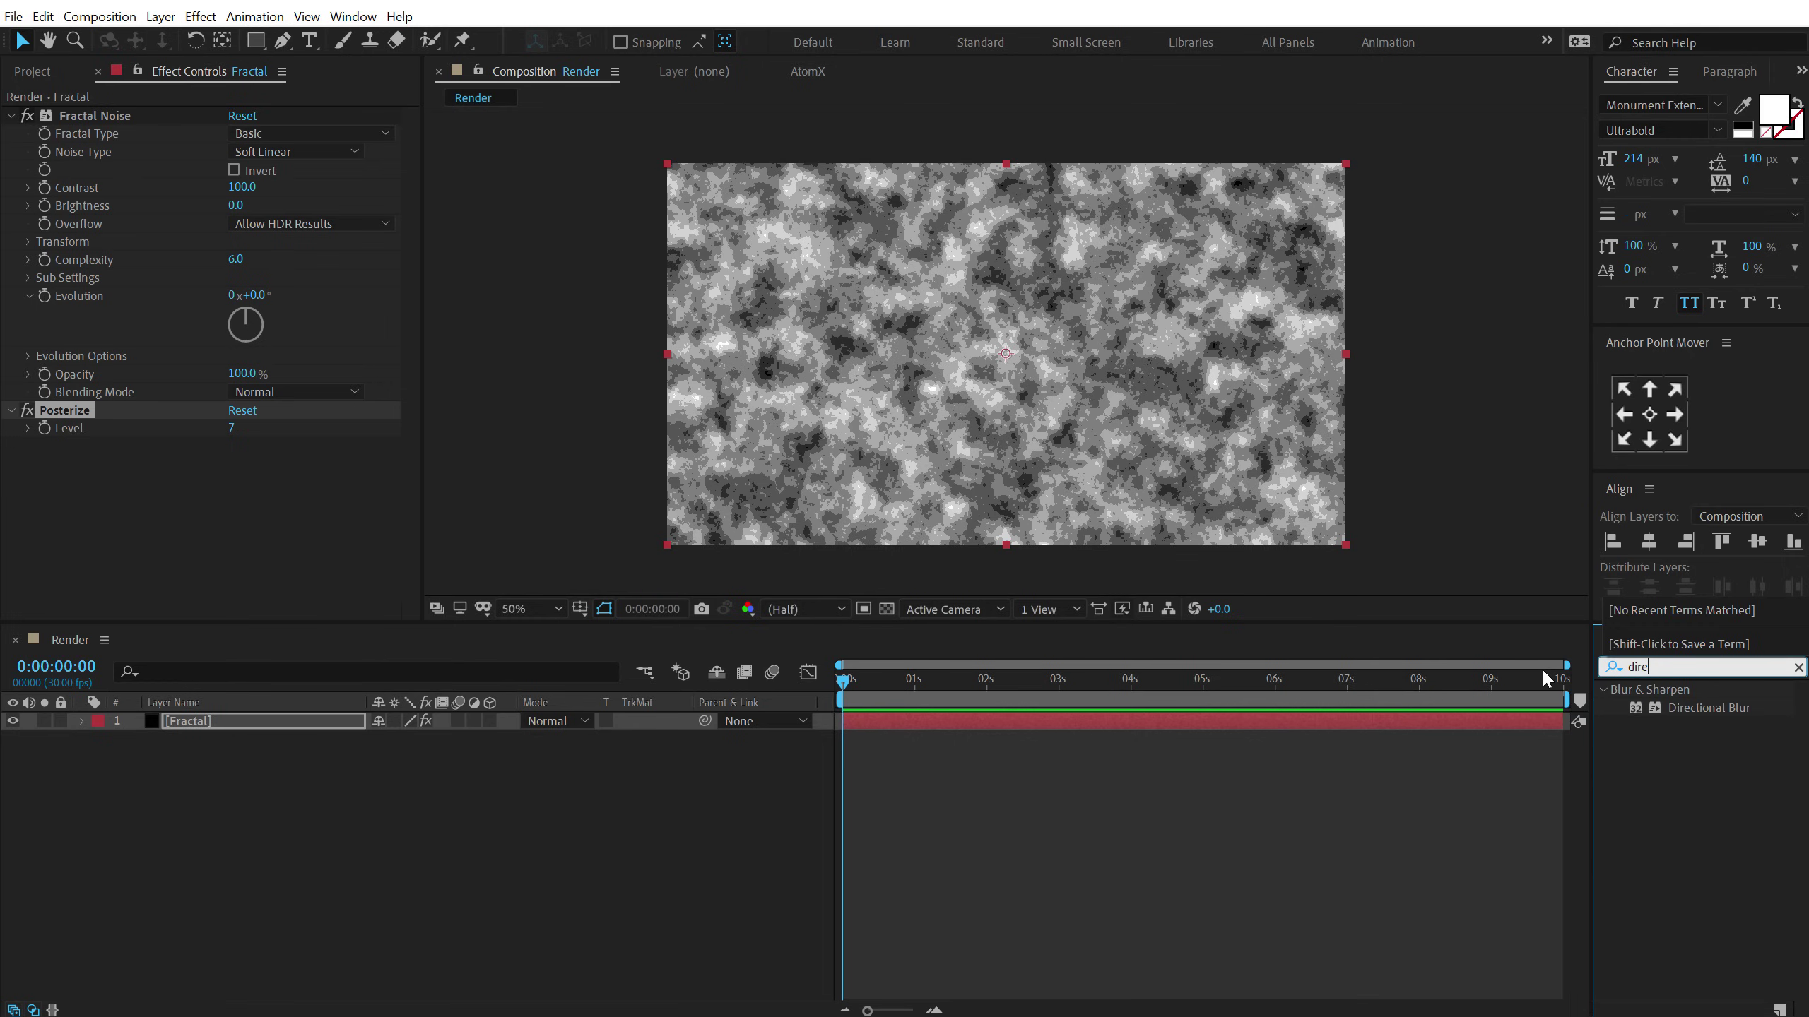
double_click(1689, 706)
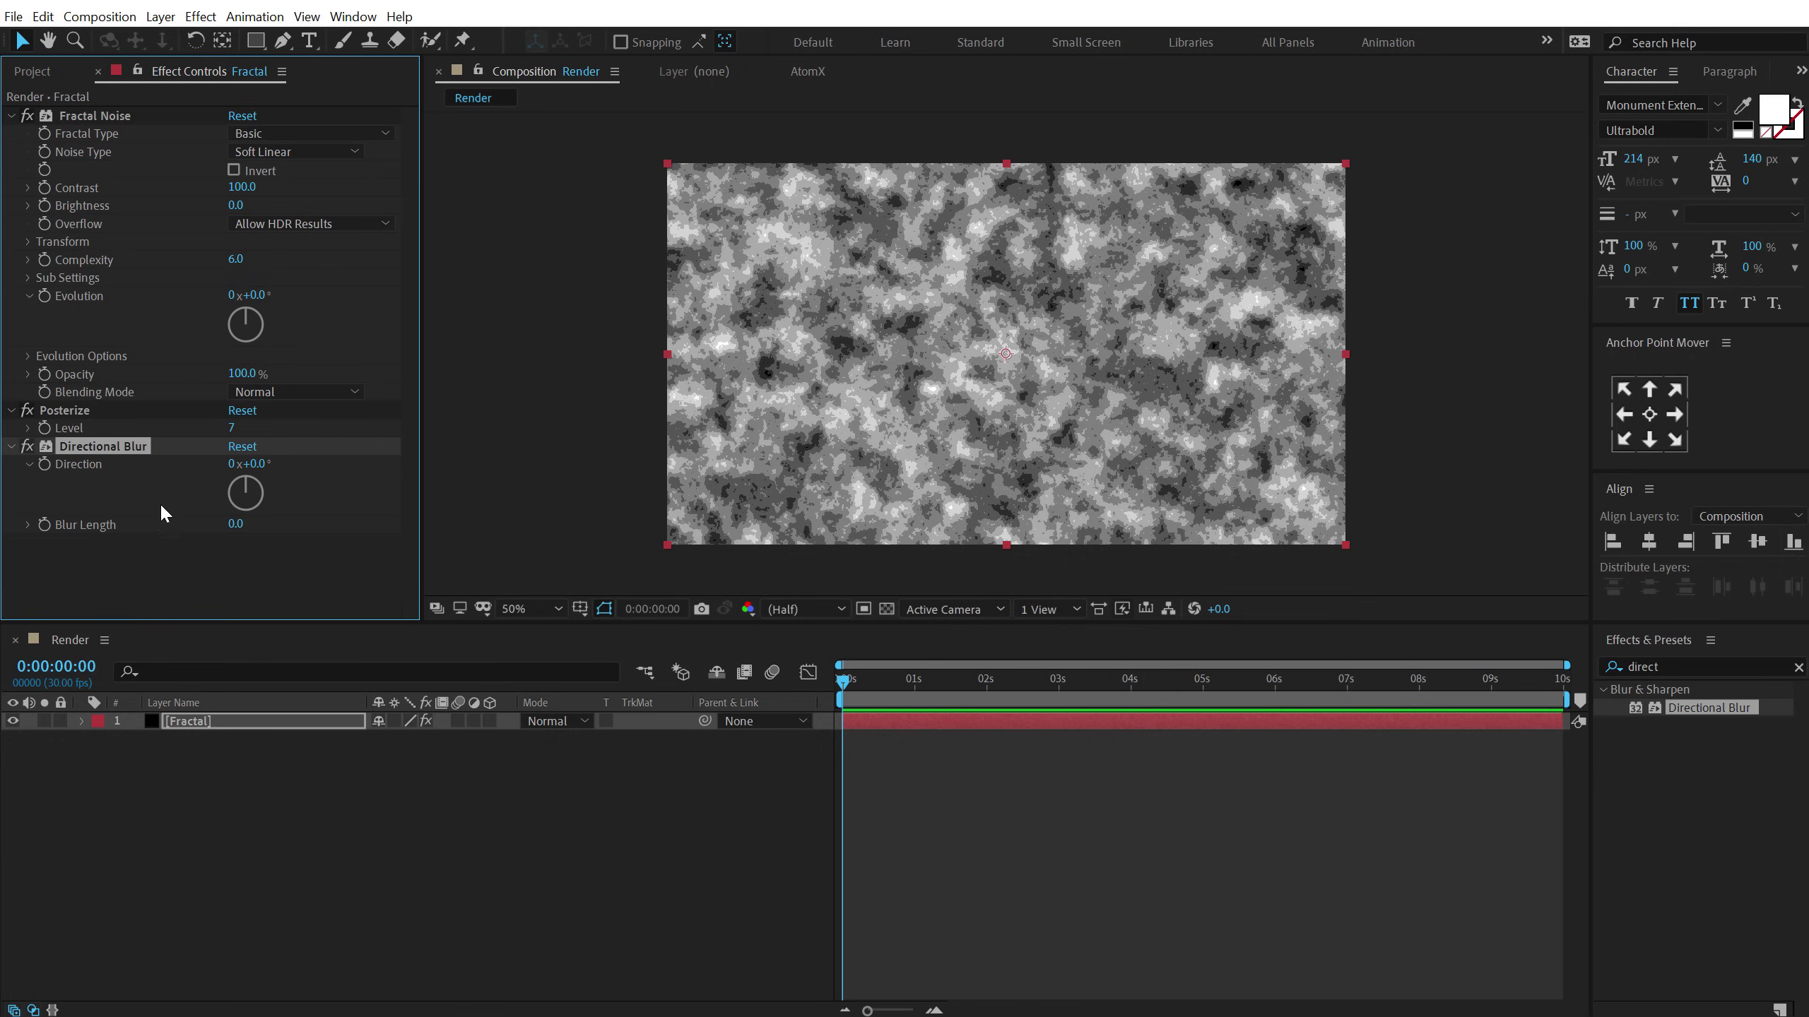
Set the Posterize level to 2 after trying other levels.
left_click(233, 428)
type("2")
key("Return")
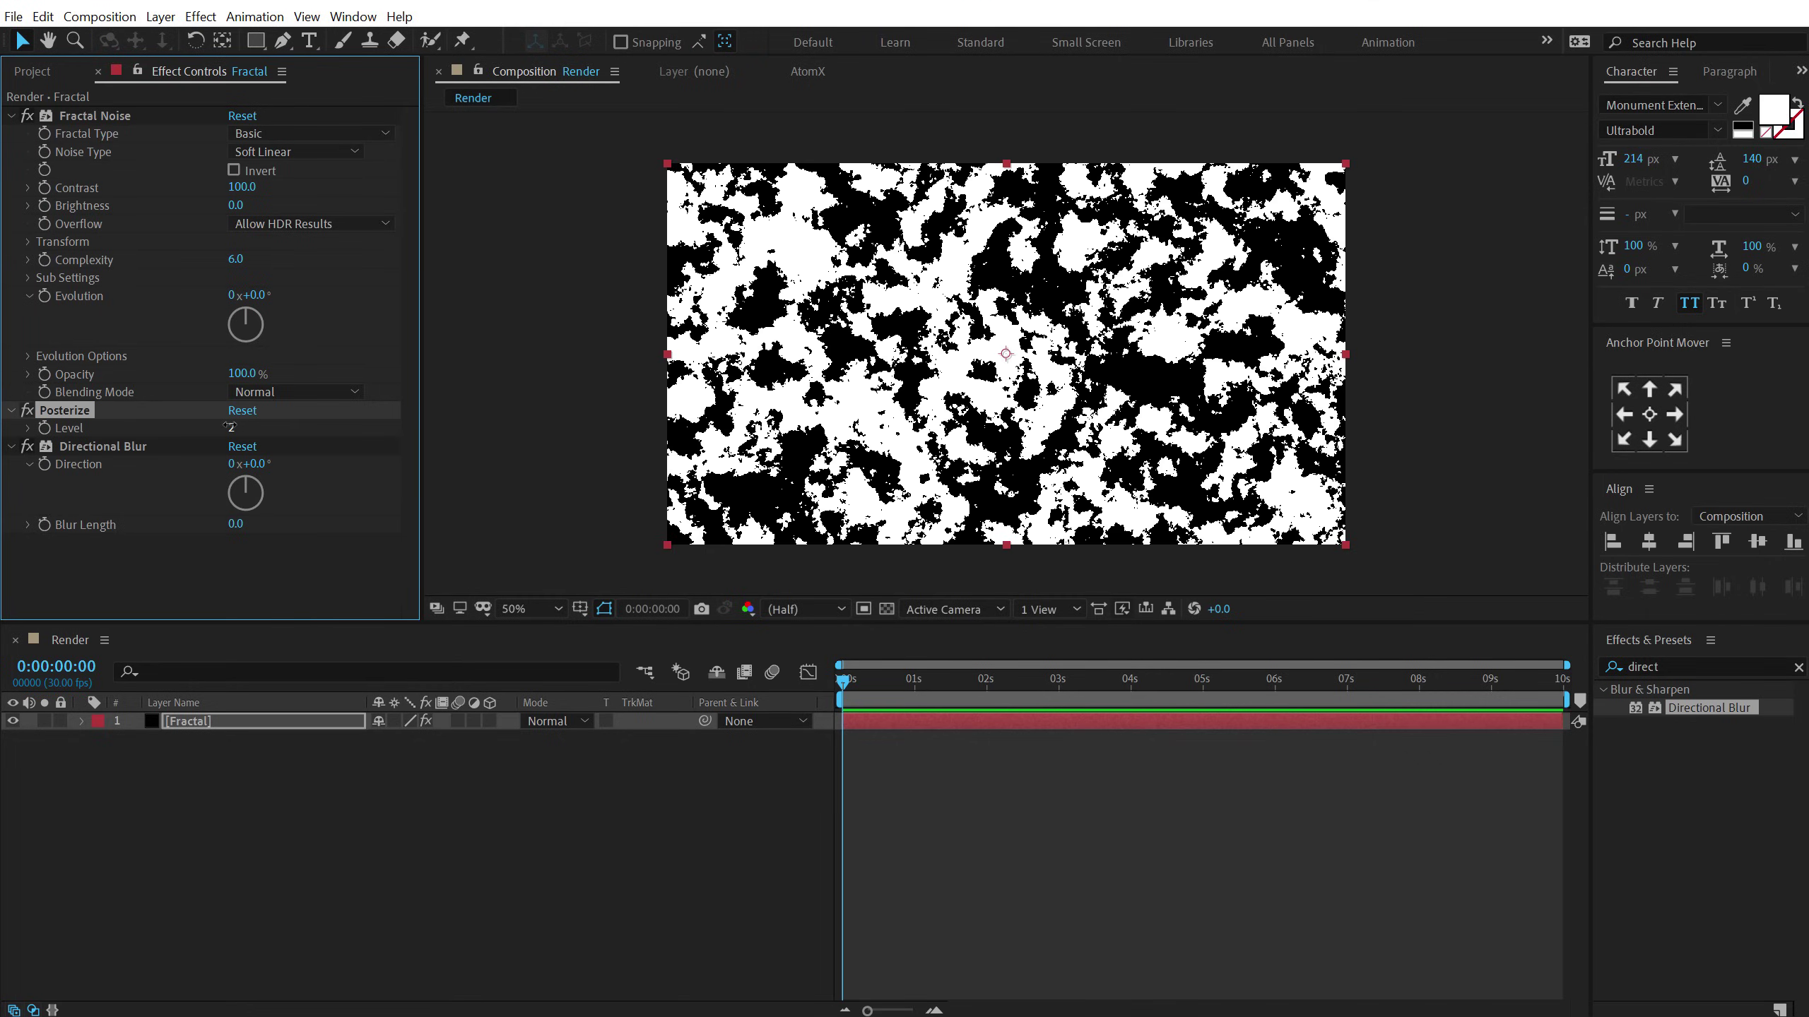
key("period")
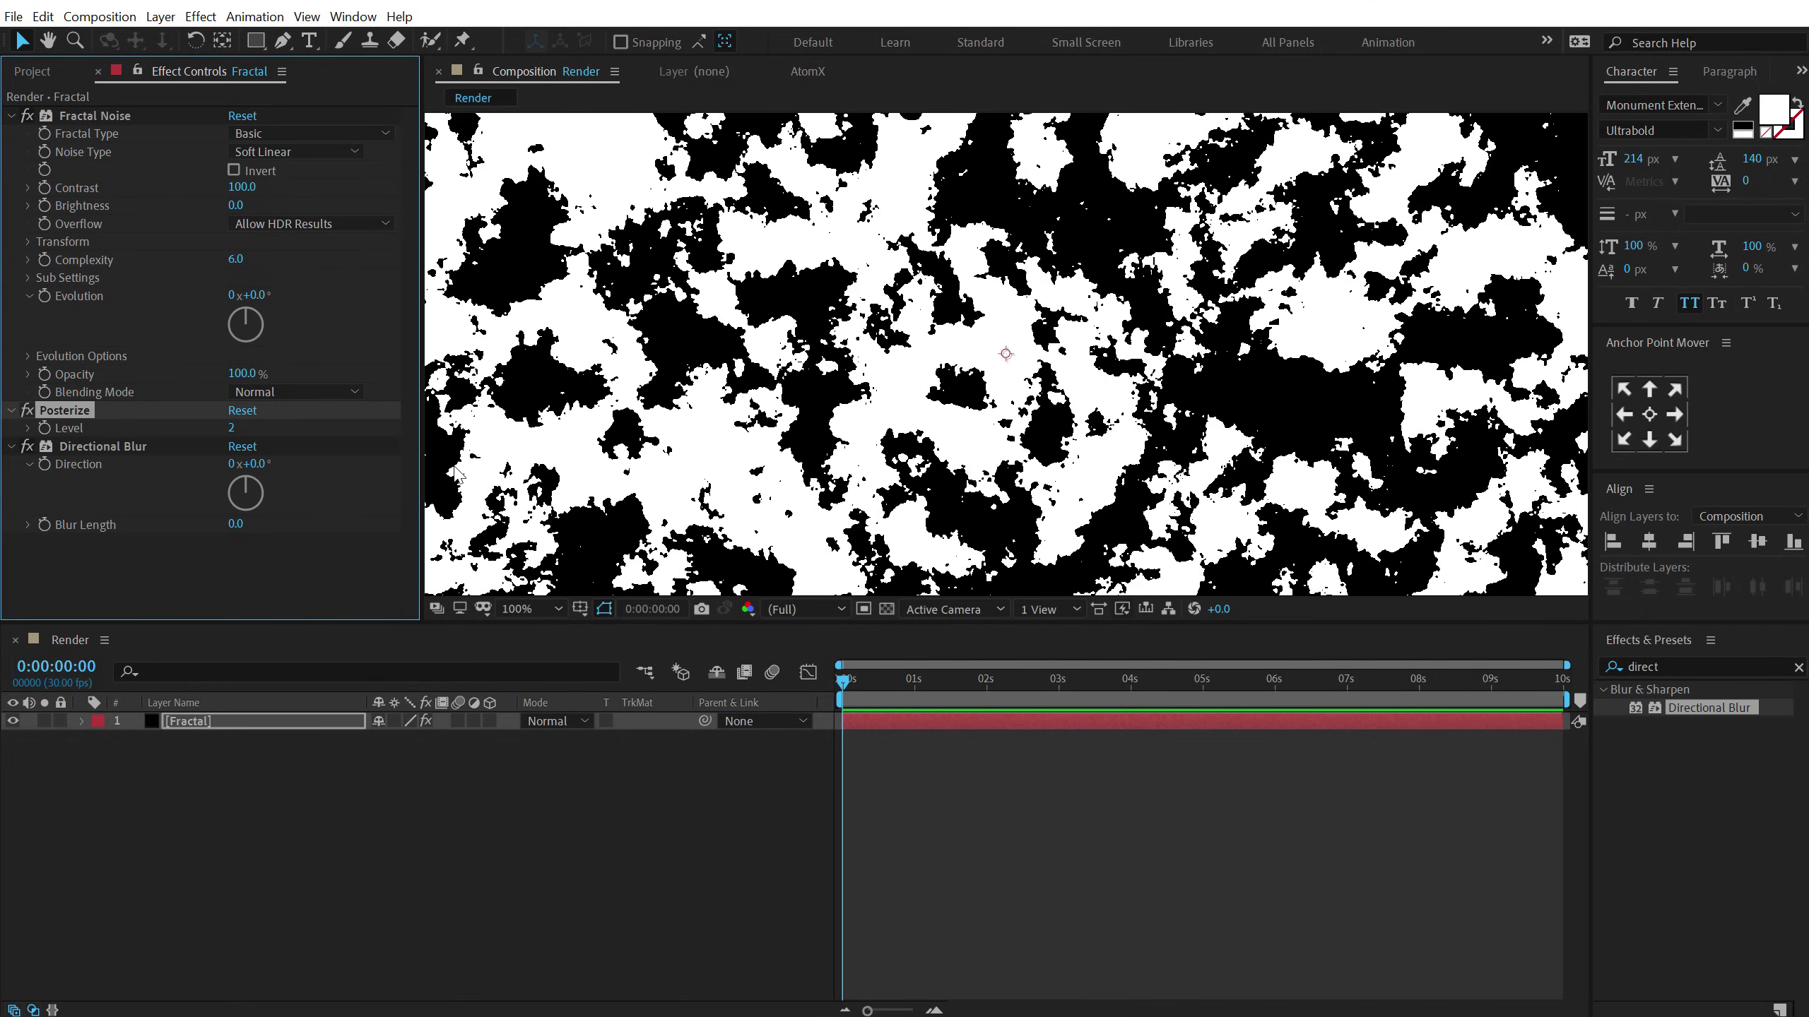
mouse_move(229, 427)
left_mouse_down()
mouse_move(369, 423)
mouse_move(243, 433)
left_mouse_up()
left_click(235, 429)
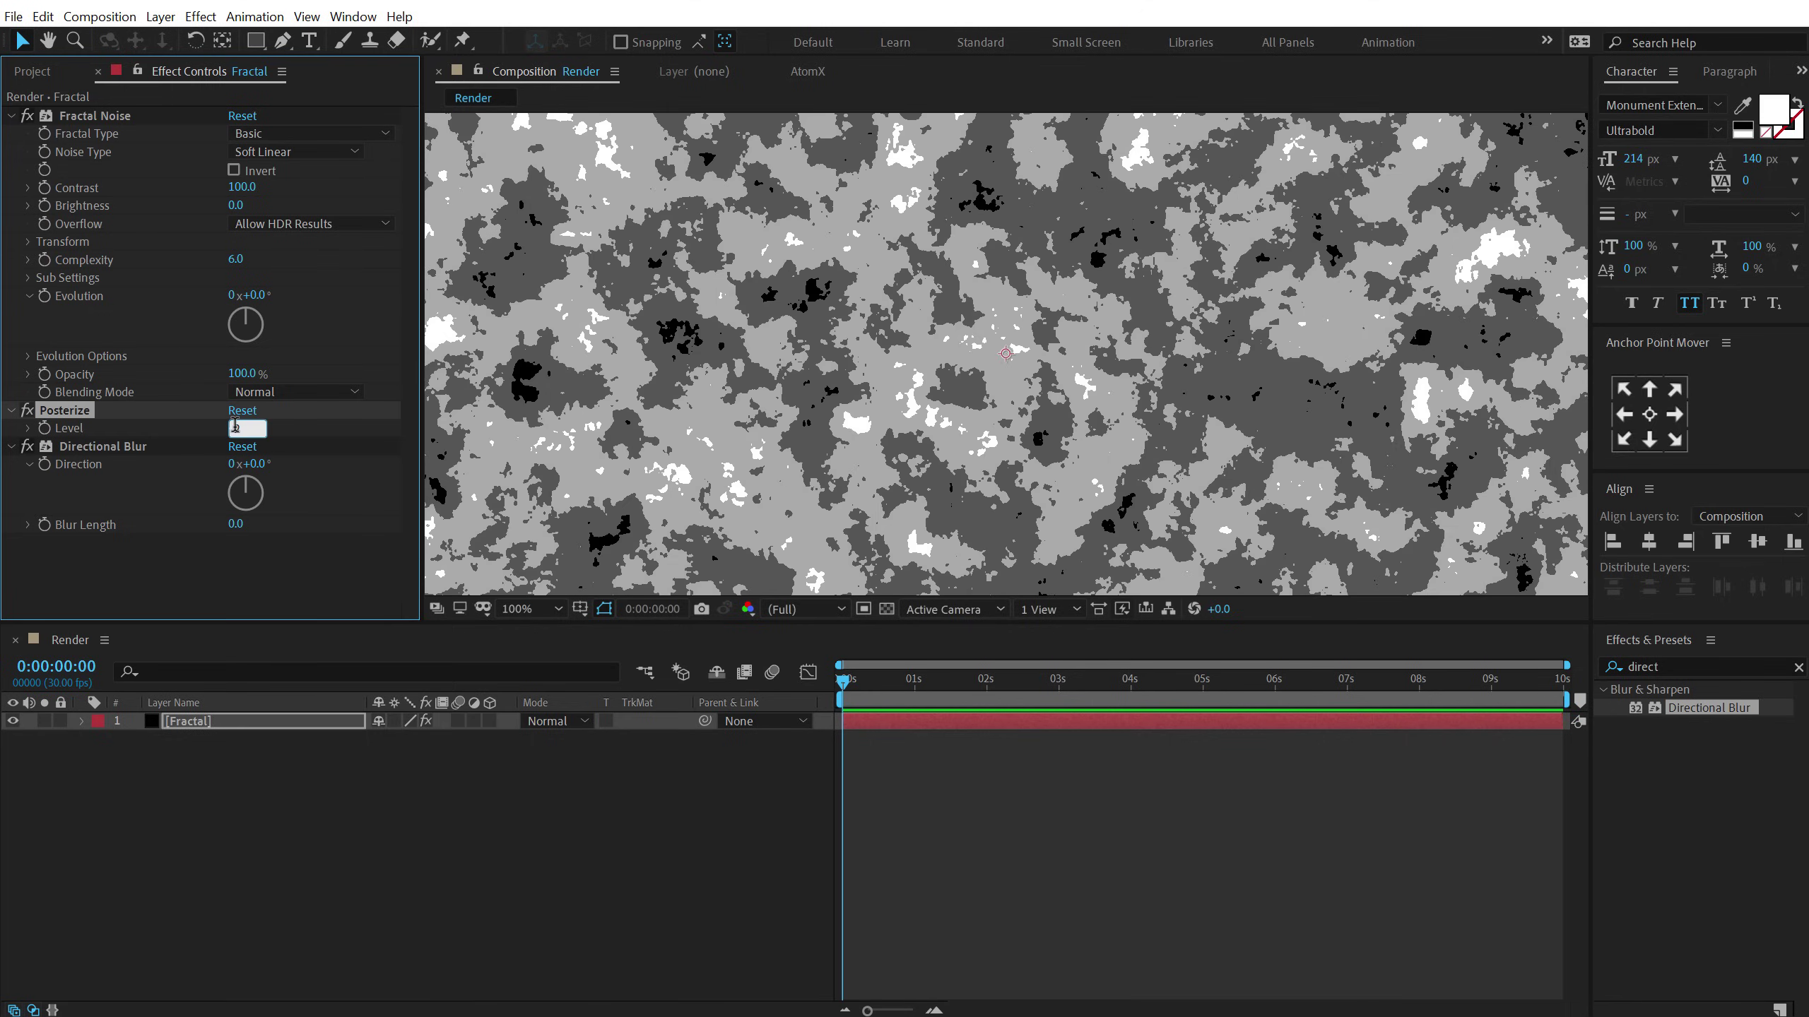
type("2")
key("Return")
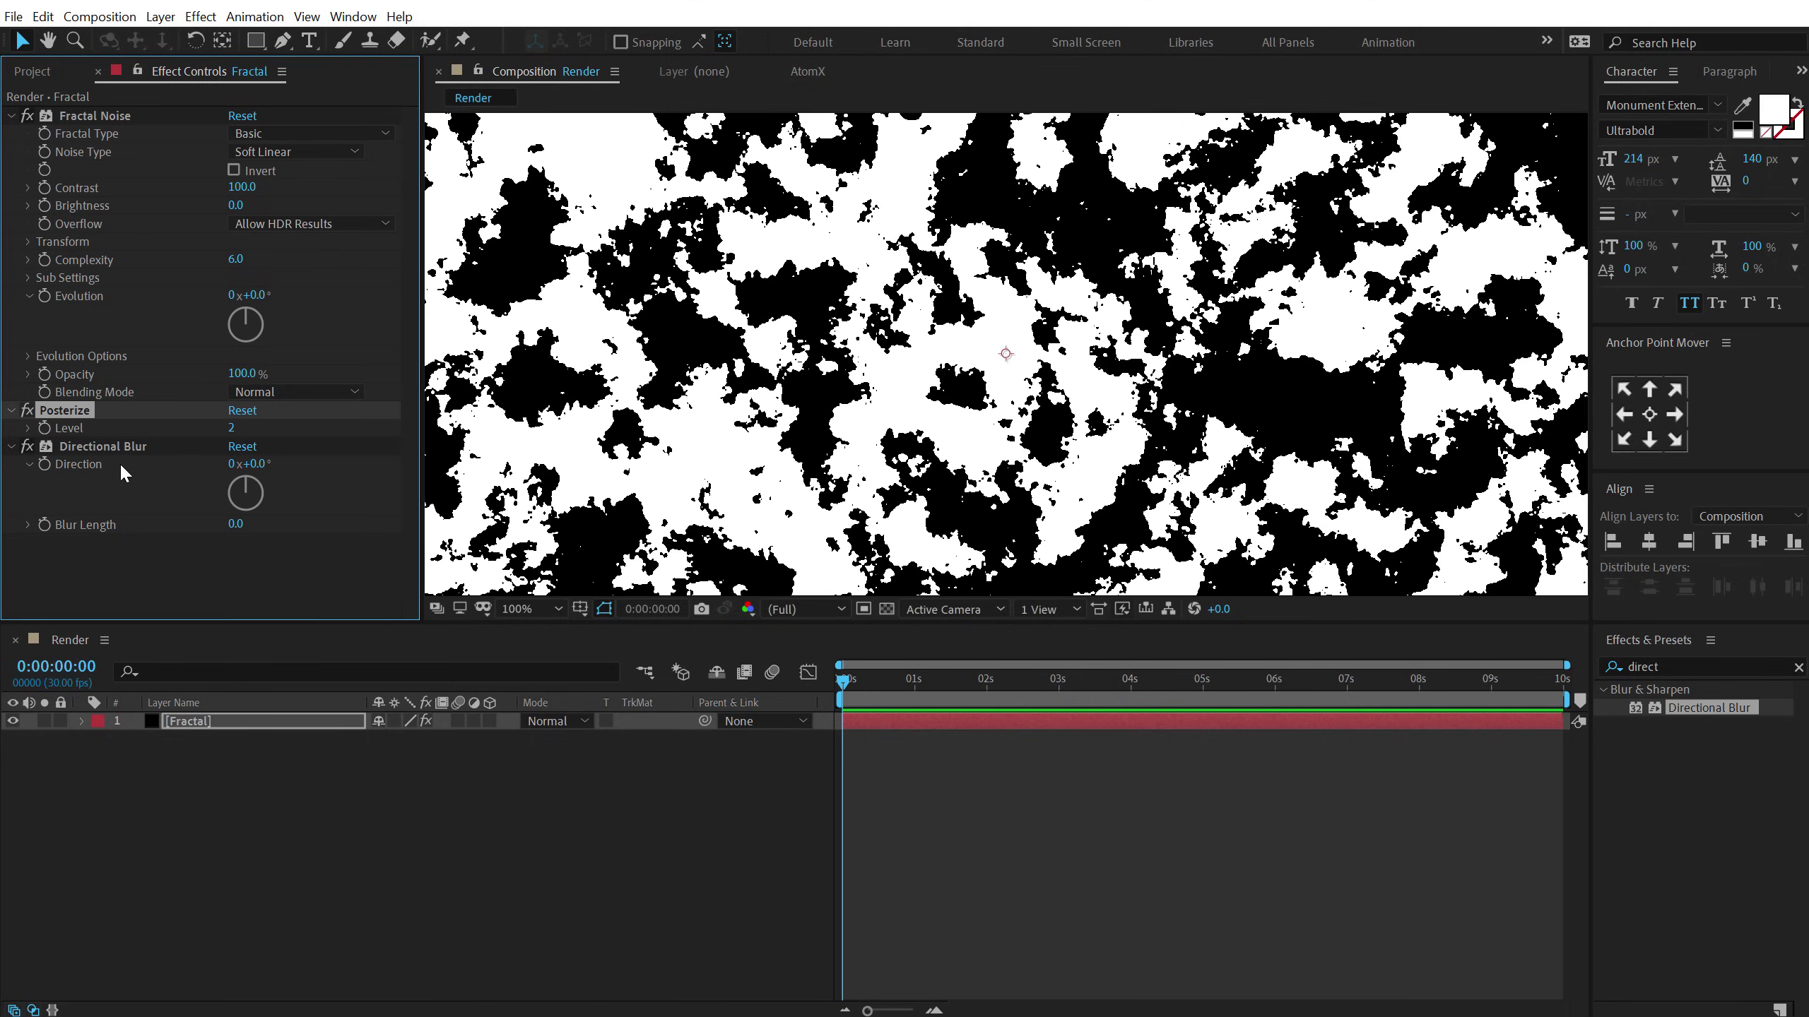
Set Directional Blur Direction to 90° and Blur Length to 400.
left_click(257, 464)
type("90")
key("Return")
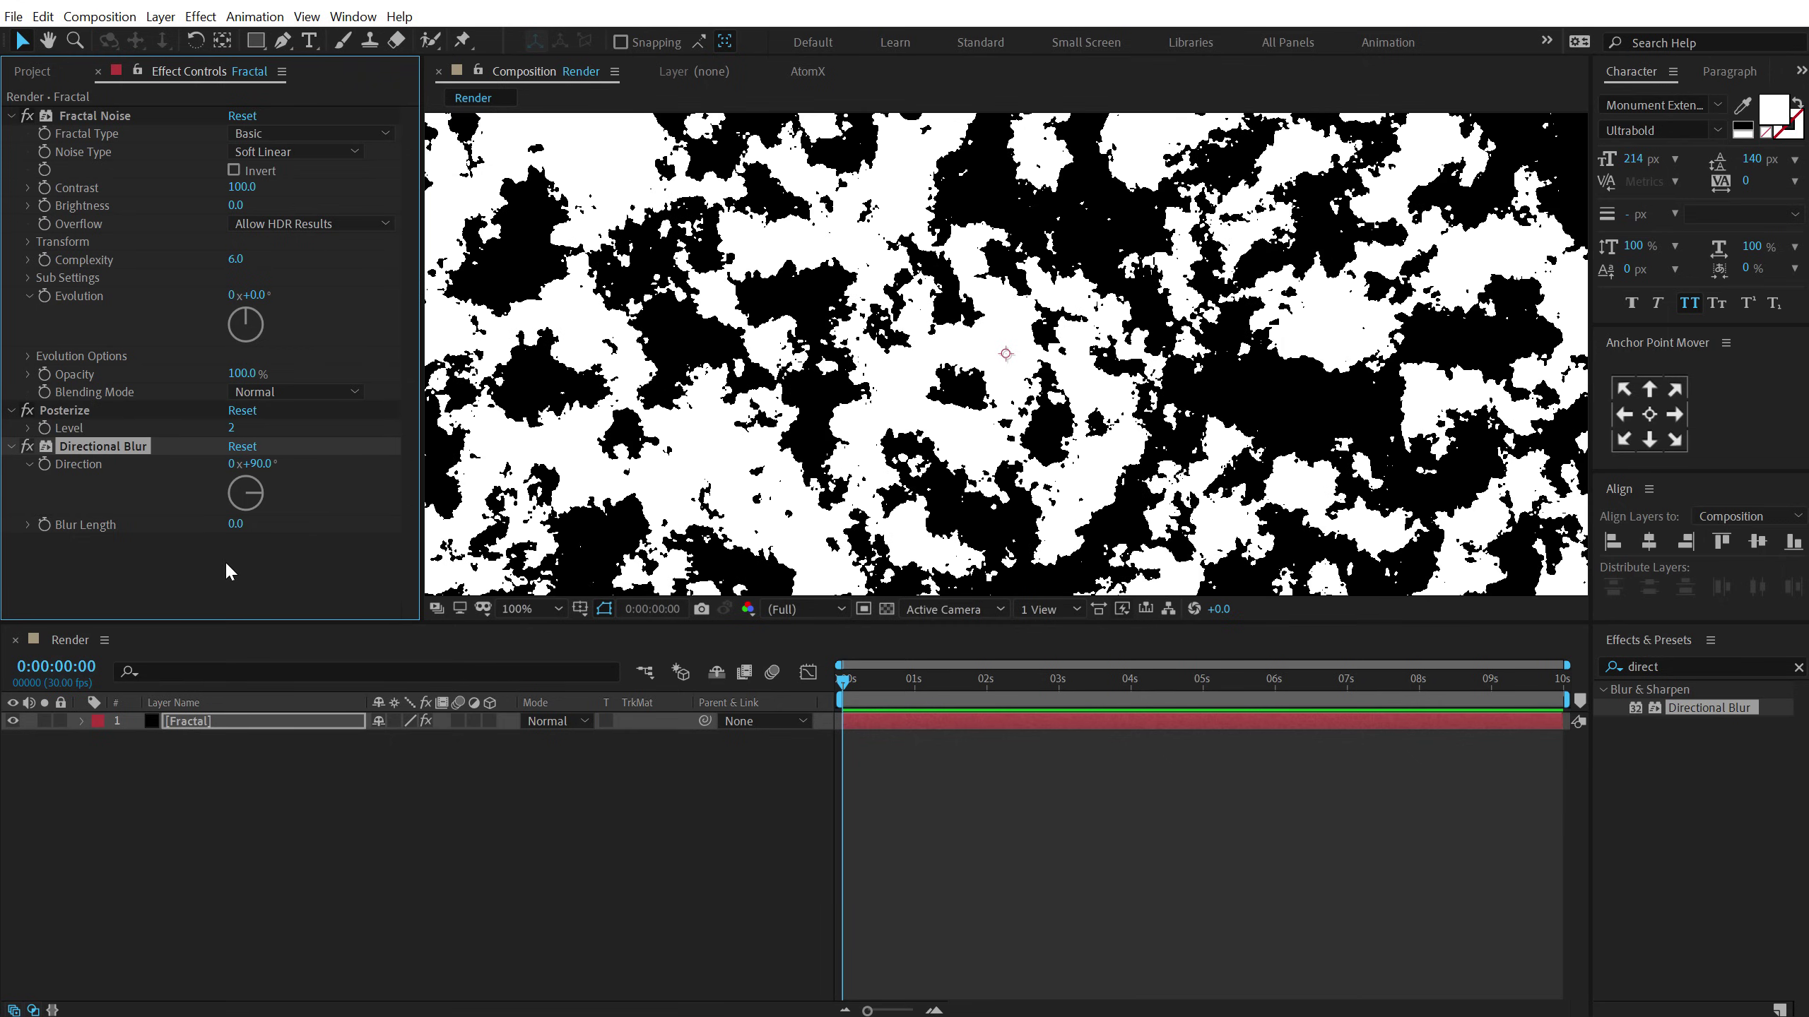
left_click_drag(236, 525, 1353, 525)
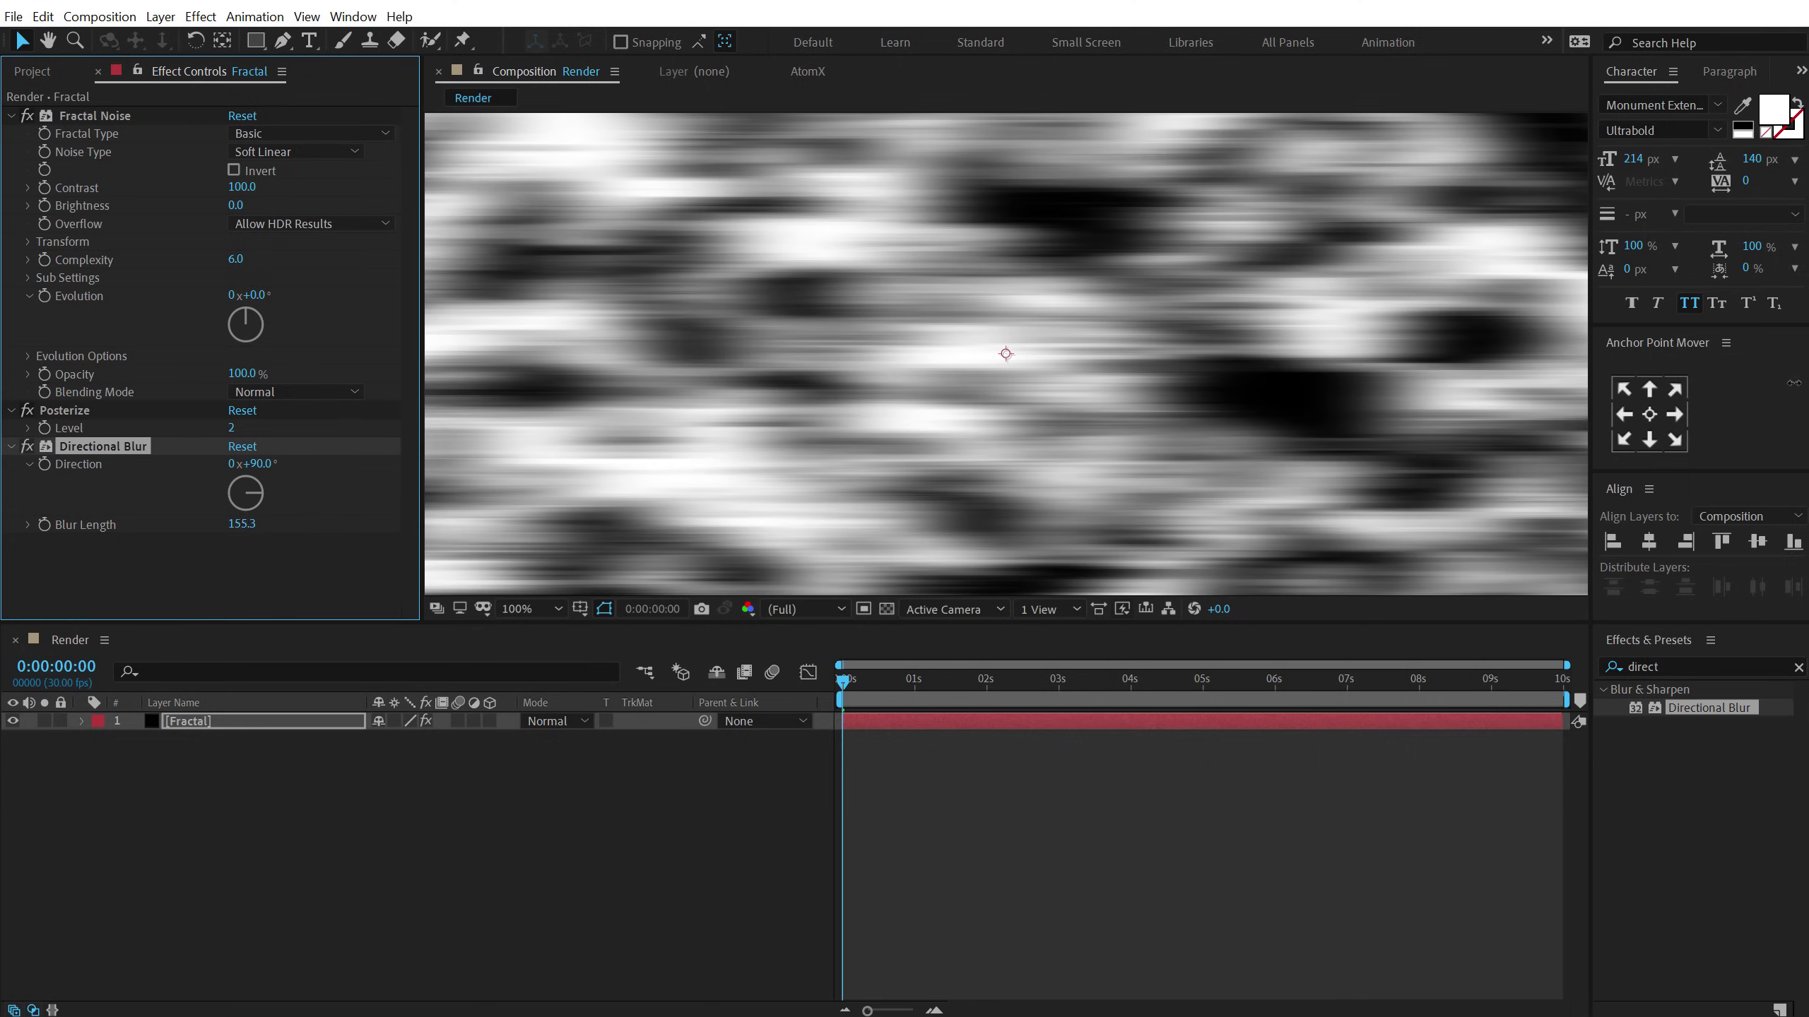
left_click(246, 525)
type("400")
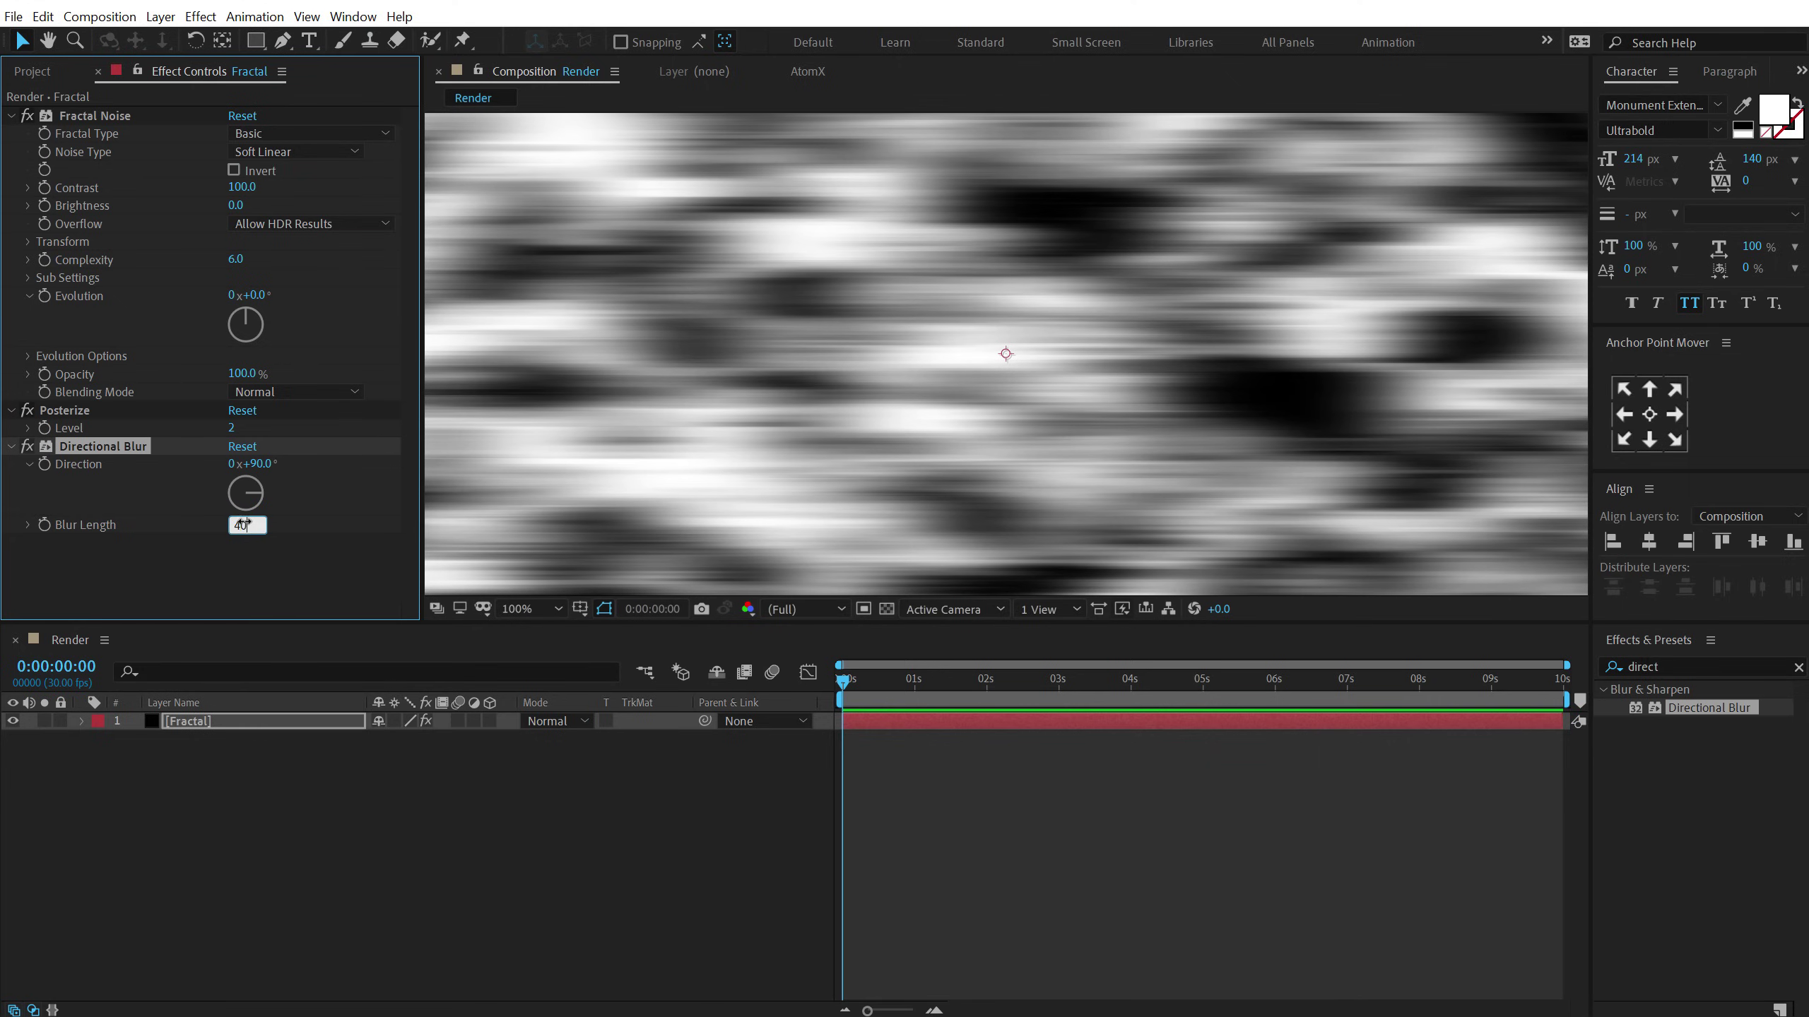
key("Return")
Lower the Fractal Noise Brightness to -6.
scroll(997, 542, "down", 2)
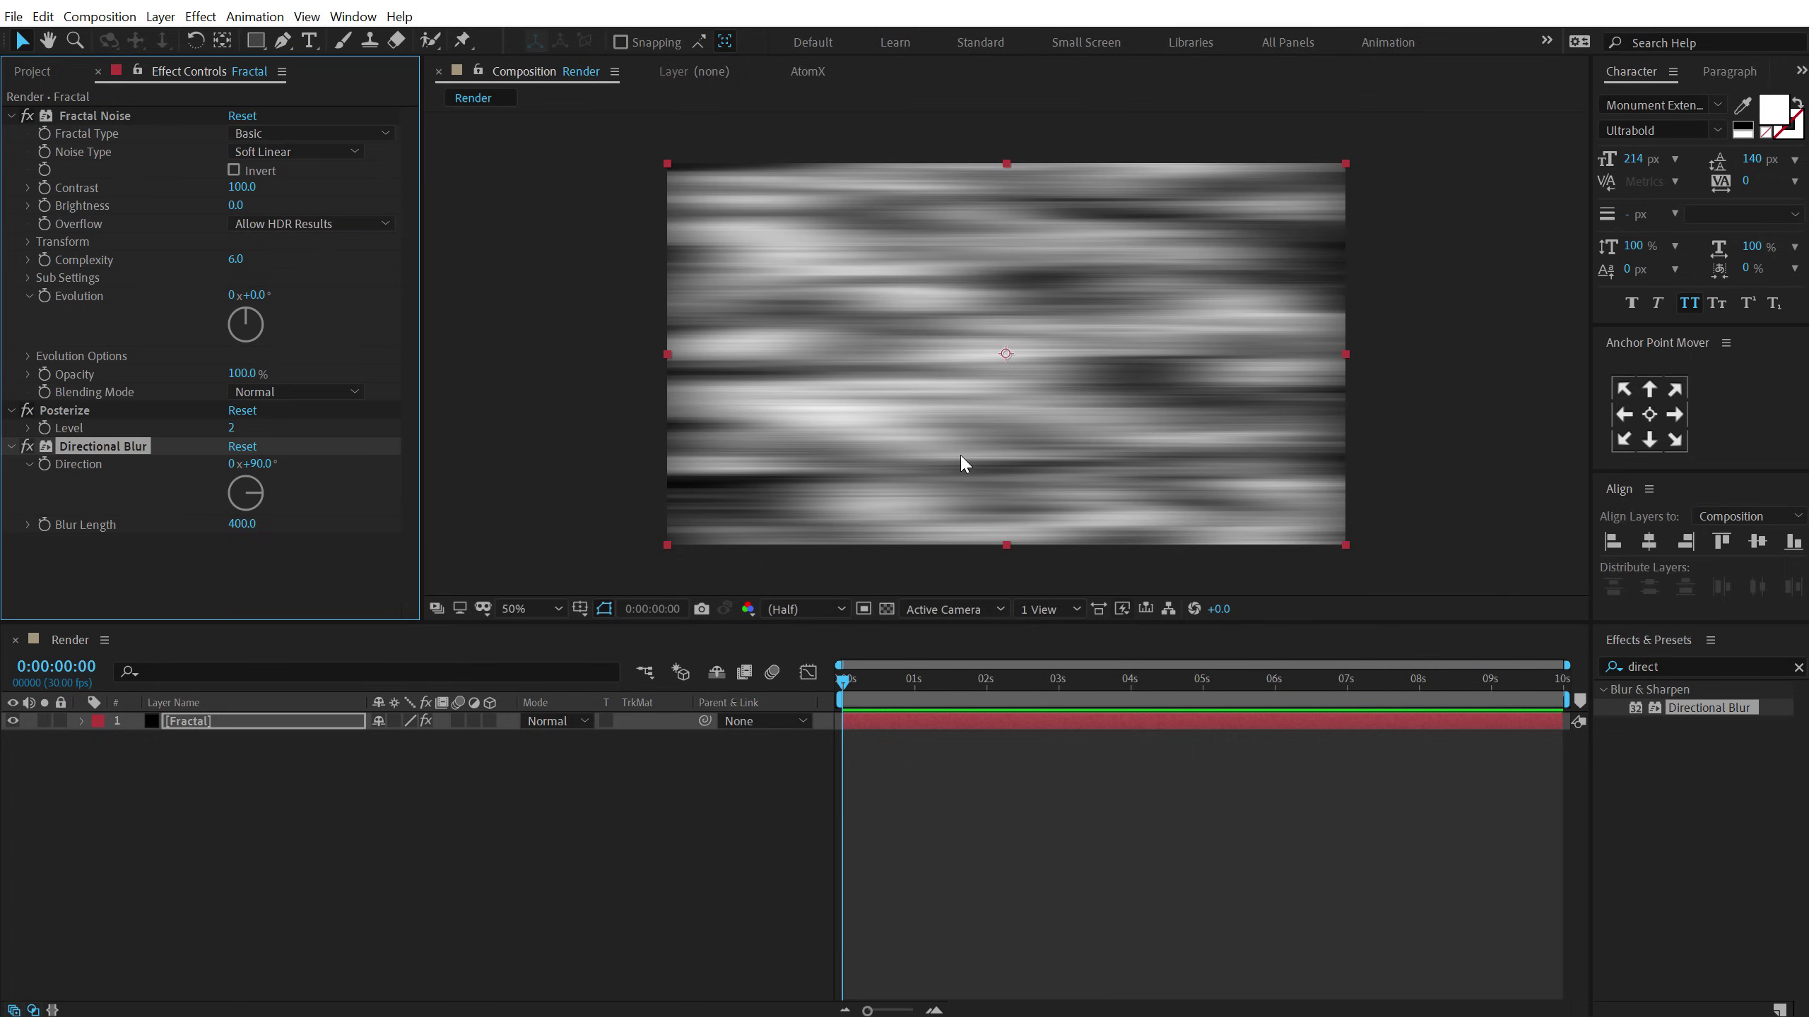
left_click(238, 205)
type("-30")
key("Return")
key("slash")
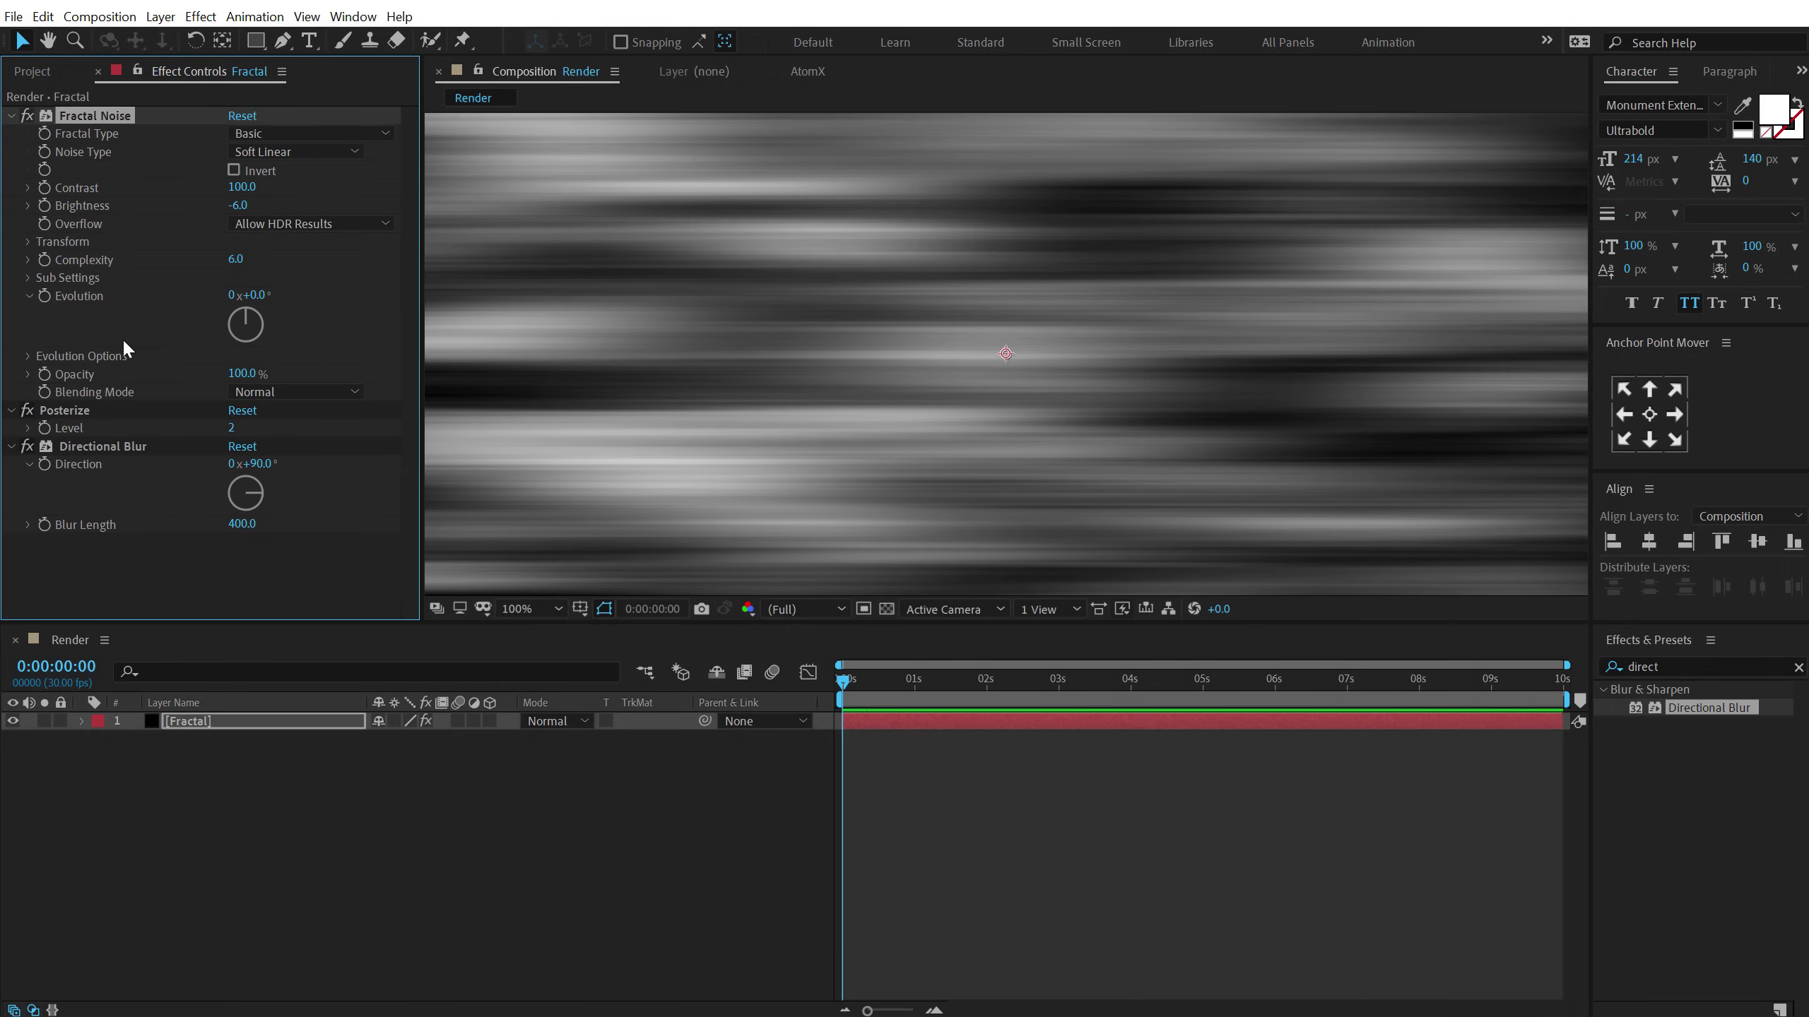
Keyframe Offset Turbulence X from 960 at 0 s to 8000 at 5 s, then preview.
left_click(28, 243)
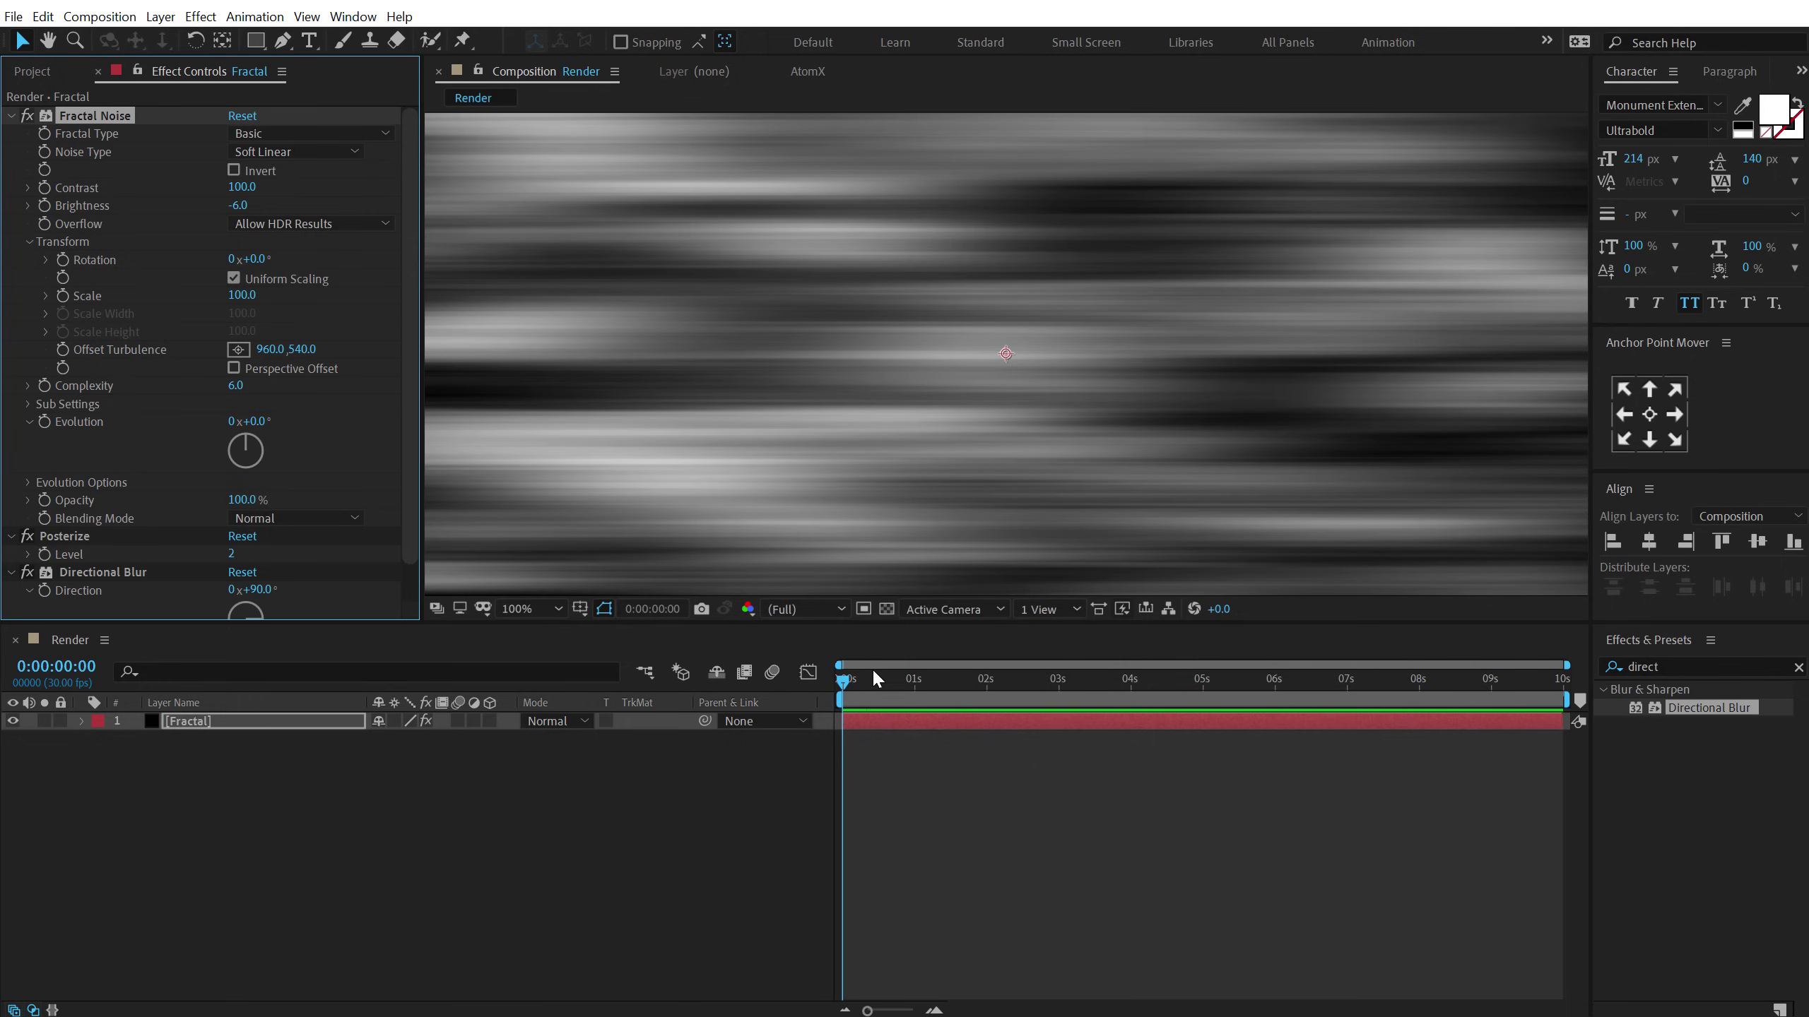
left_click(46, 295)
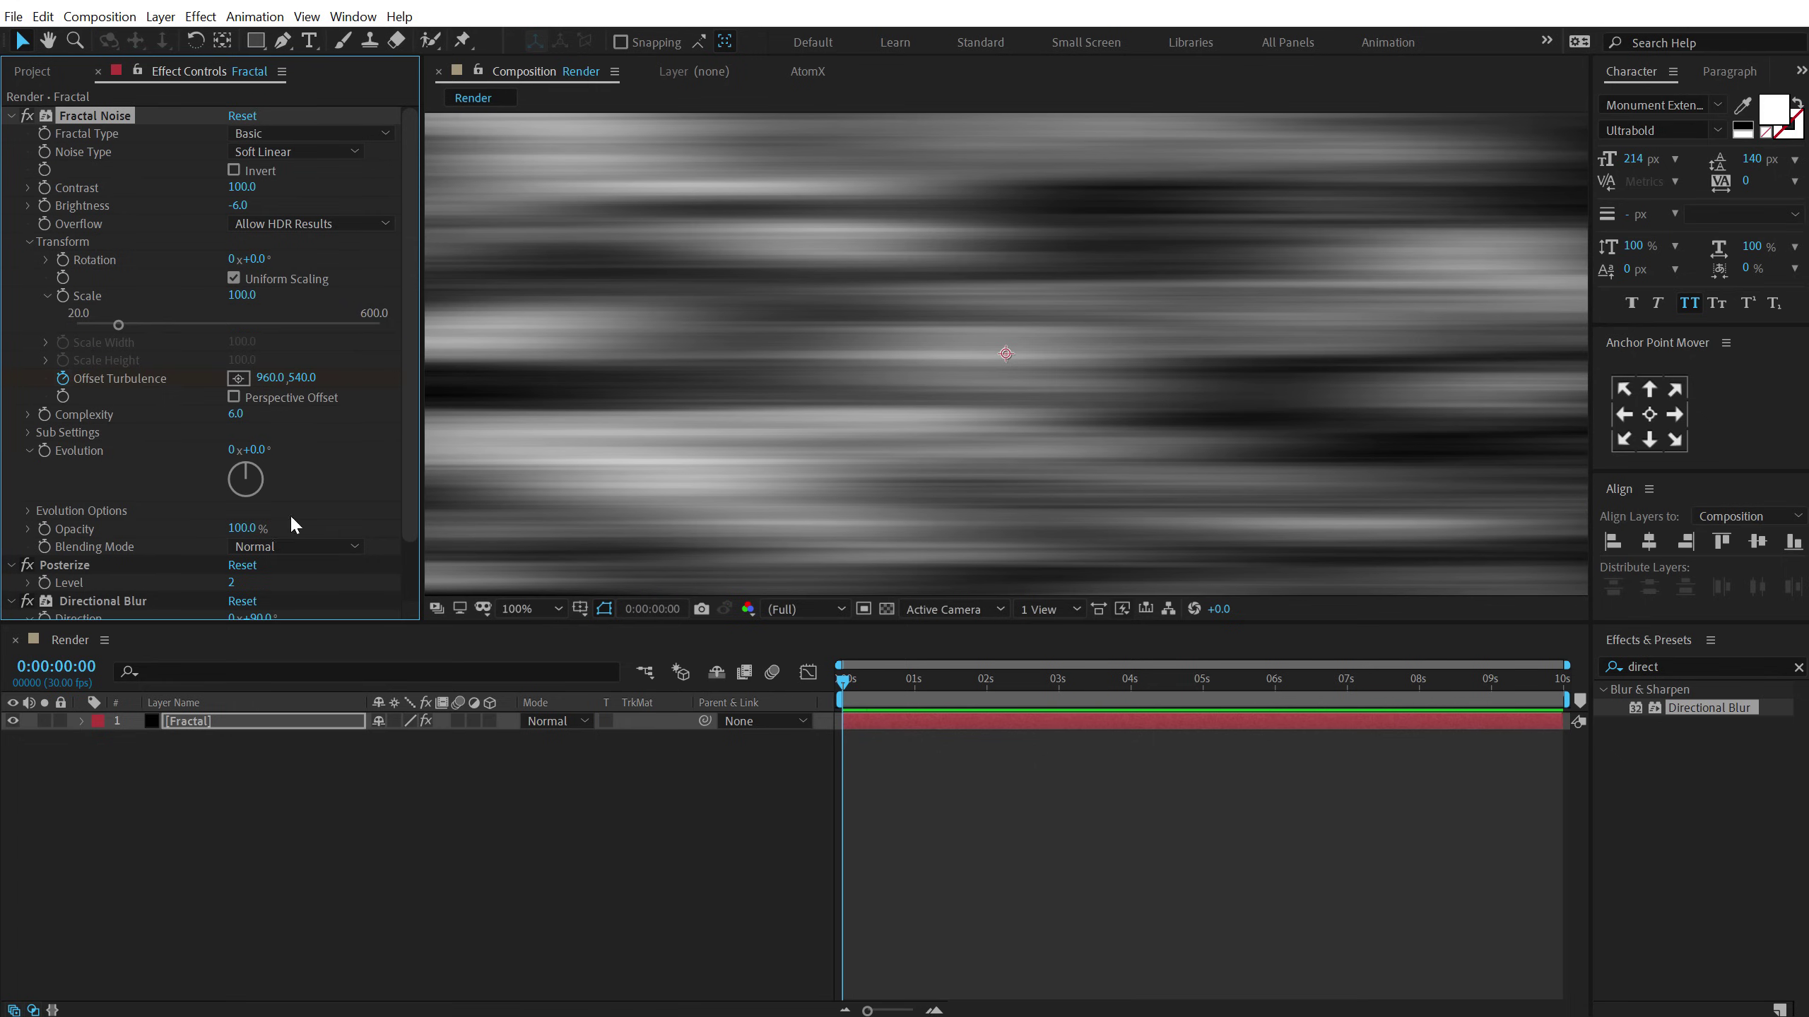
left_click(1200, 686)
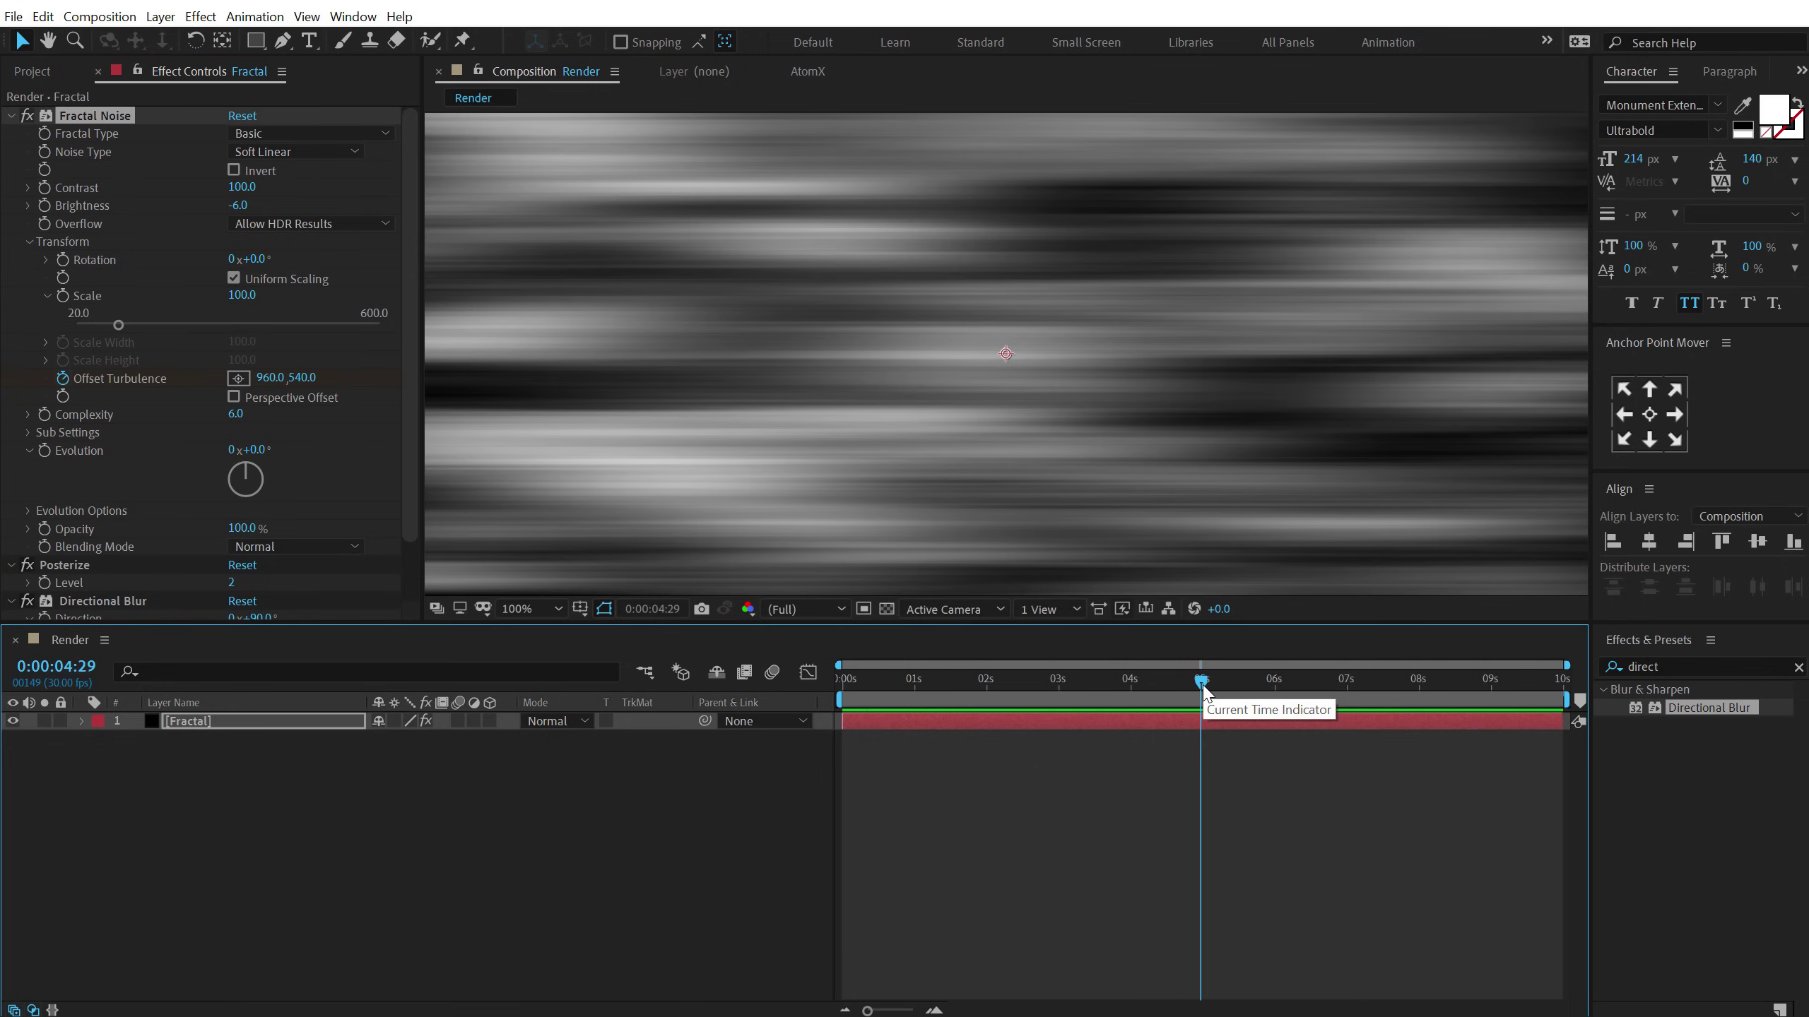
left_click(1203, 687)
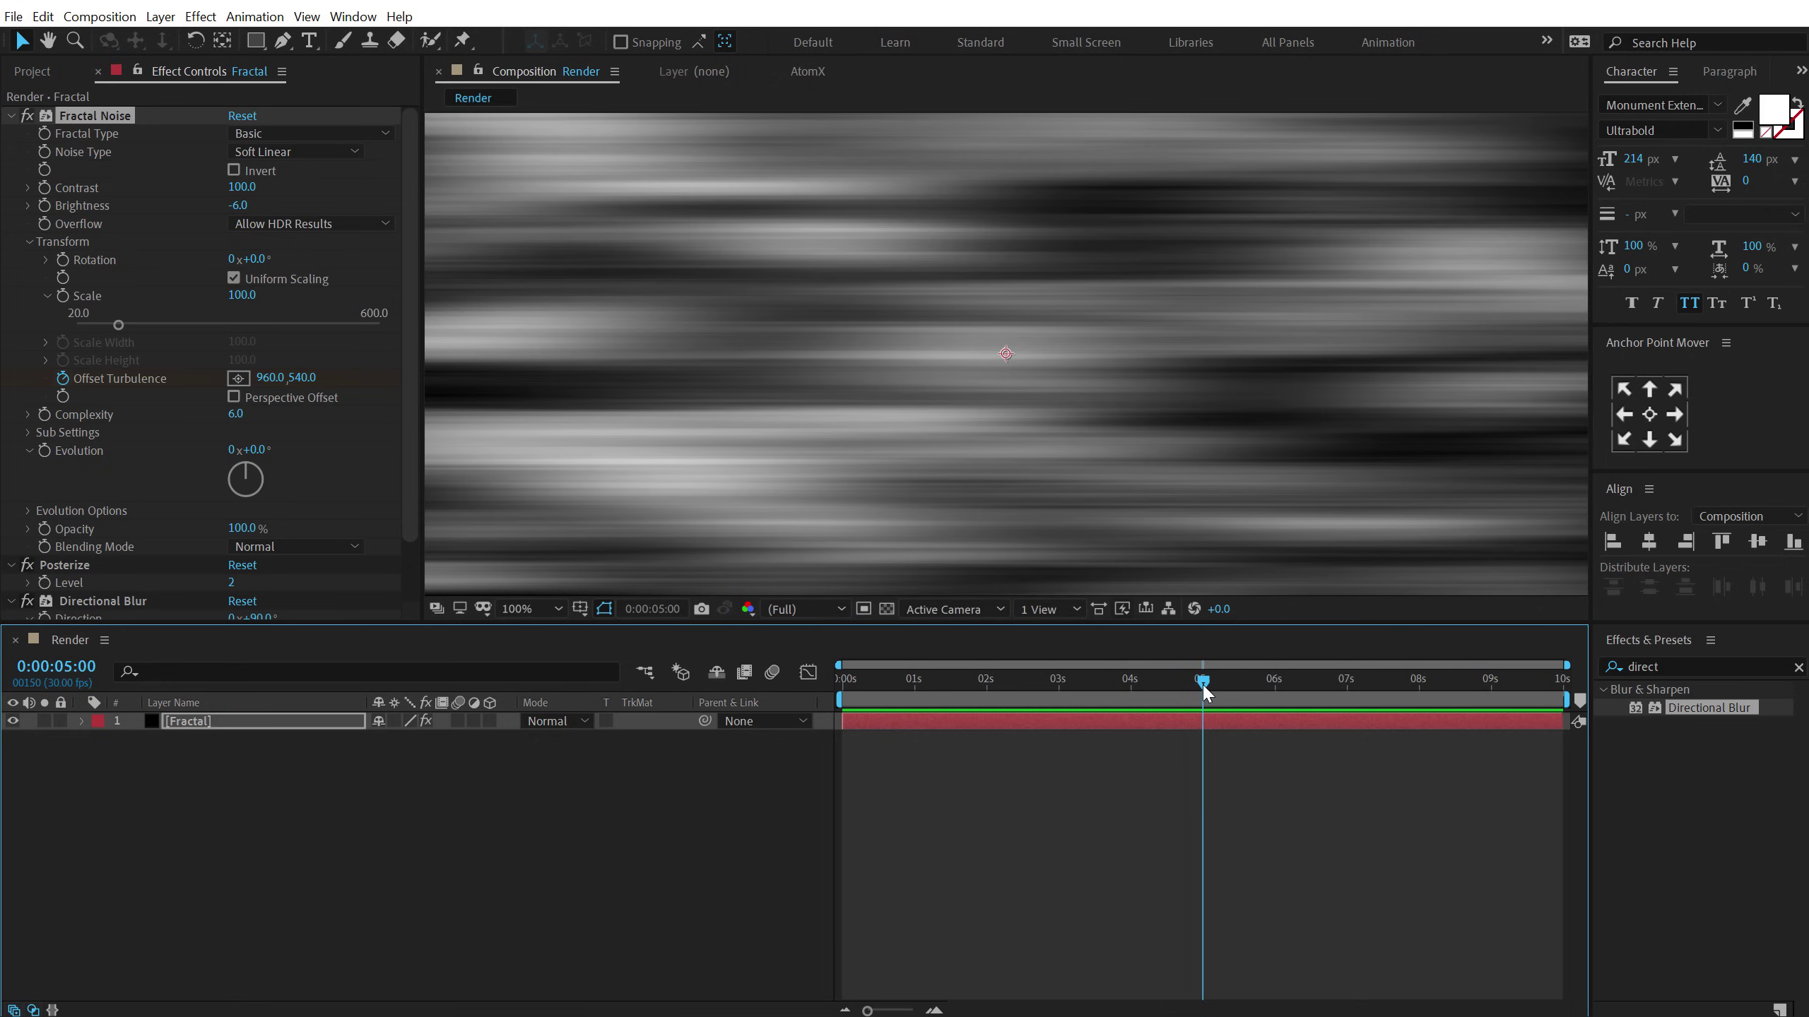
left_click(262, 378)
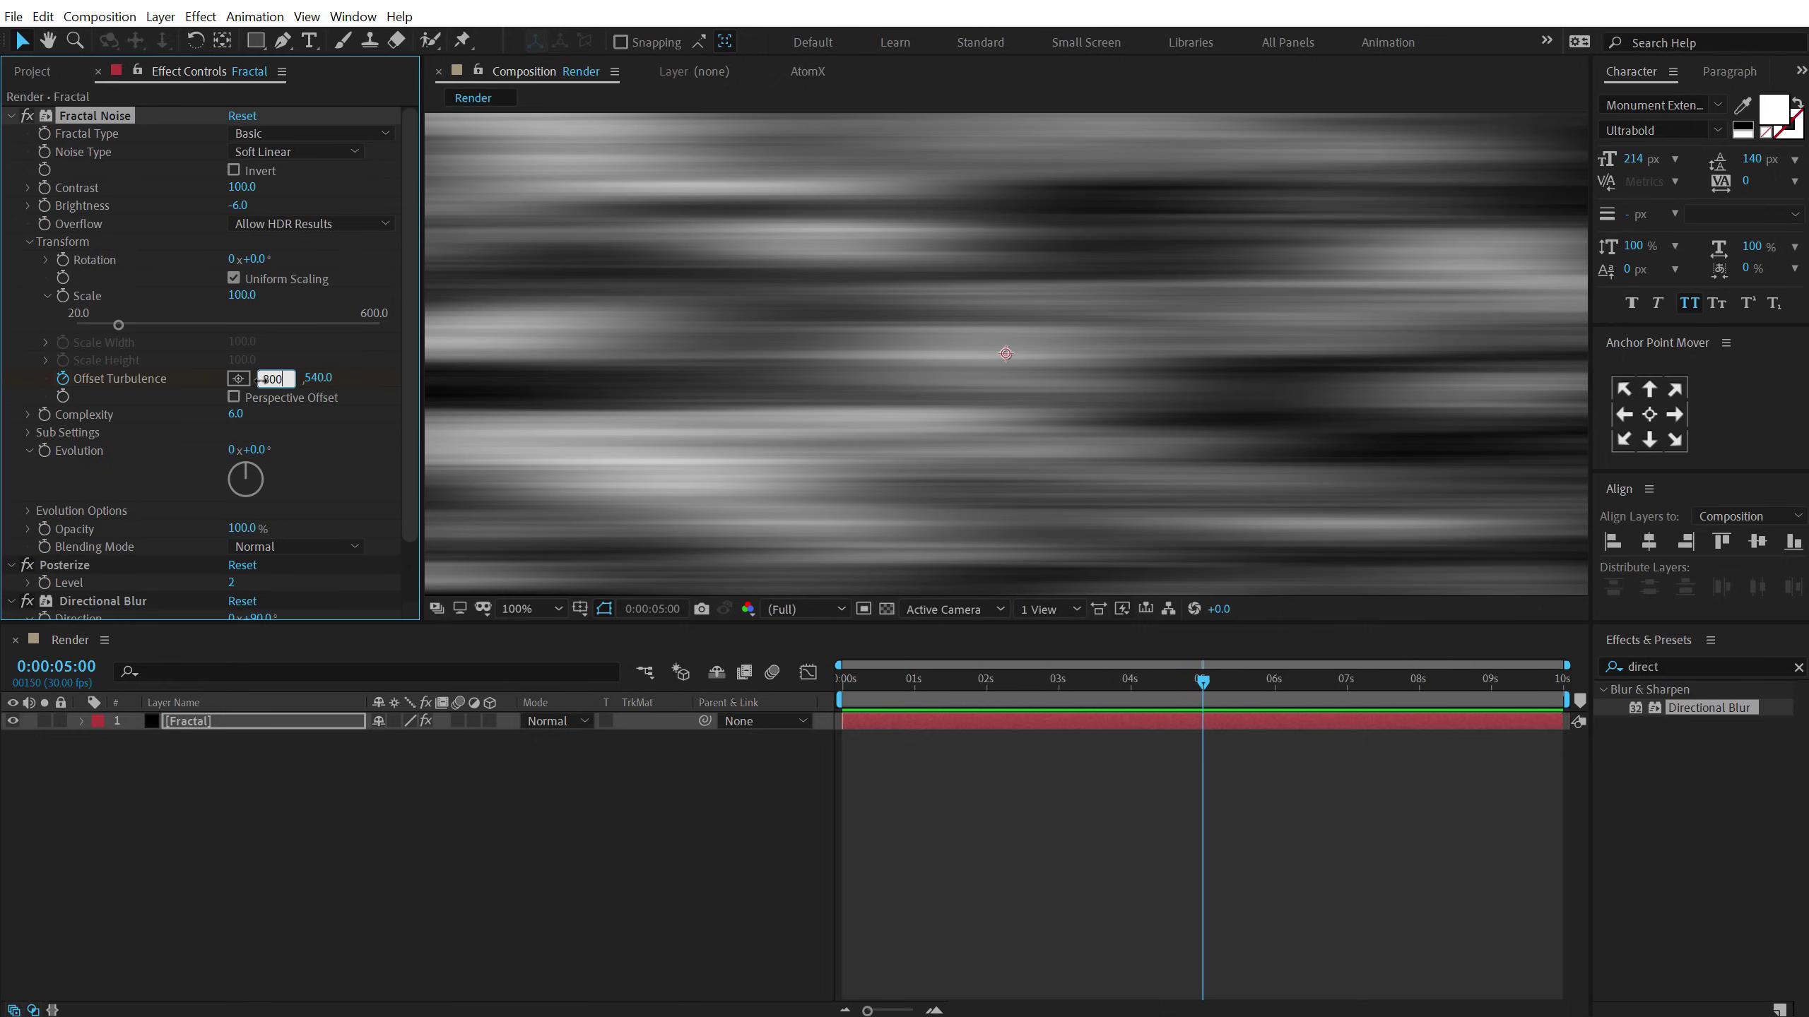
type("8000")
key("Return")
key("comma")
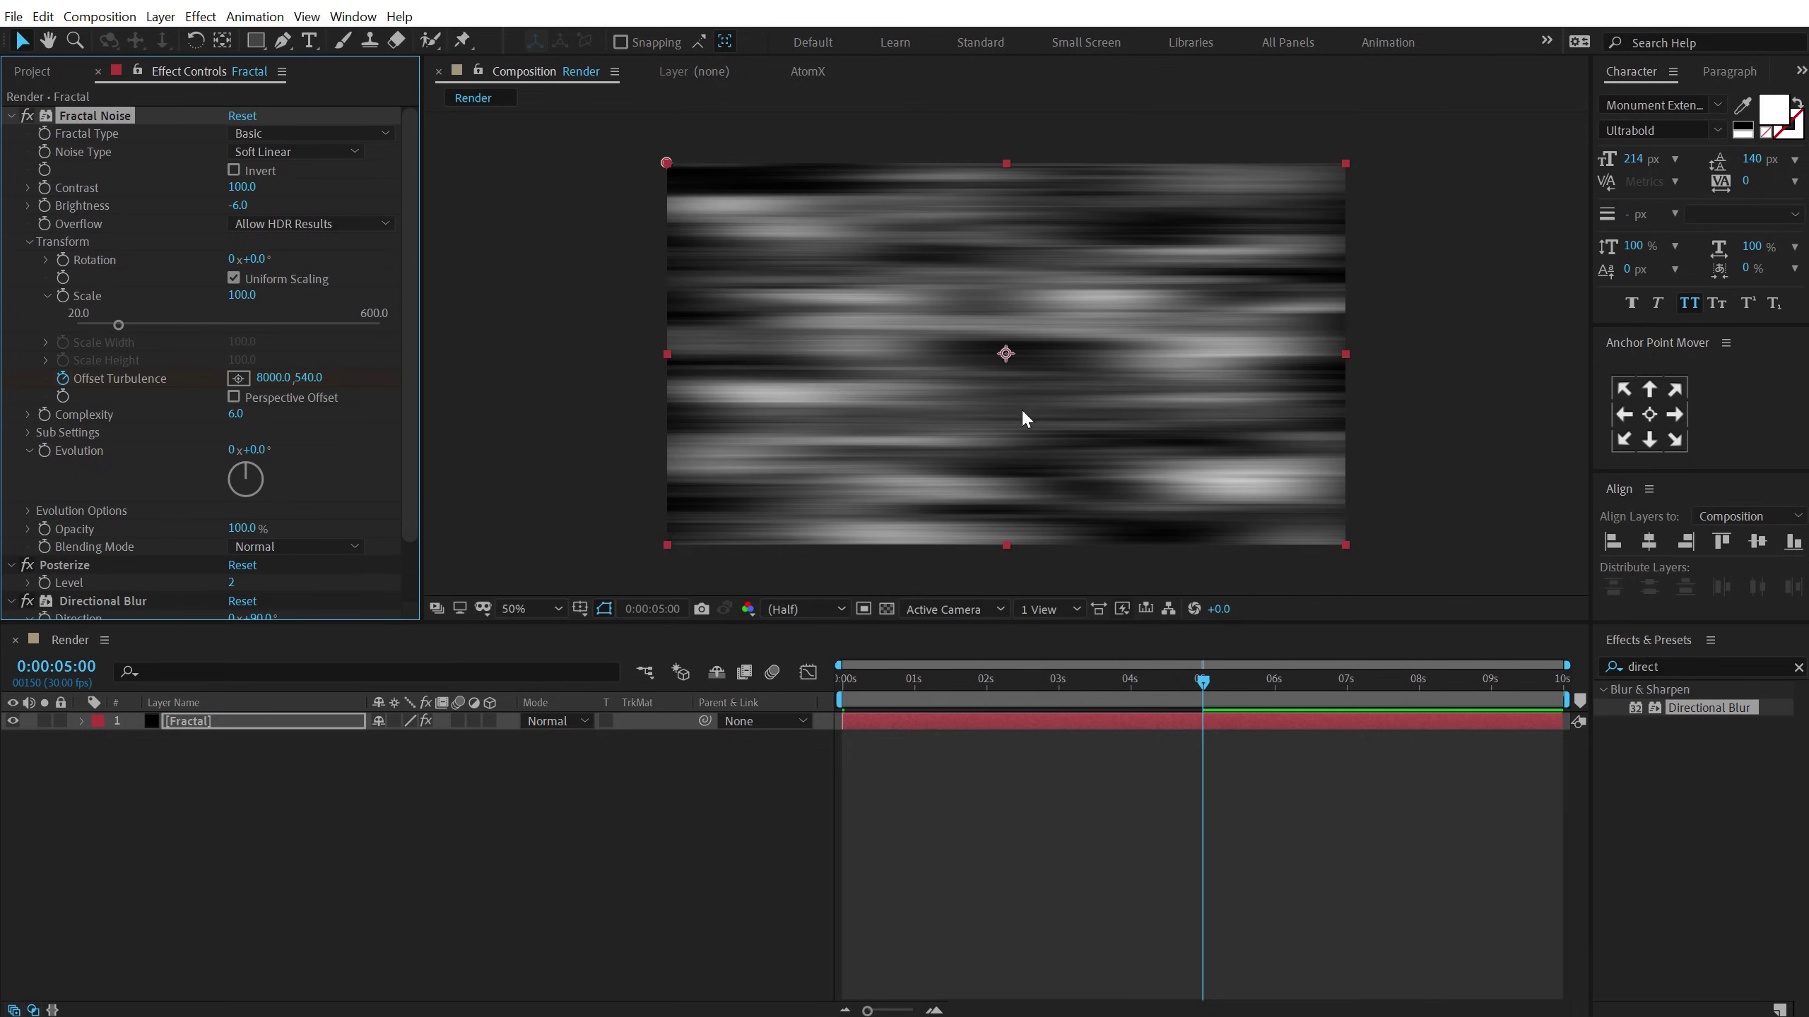
key("Home")
key("space")
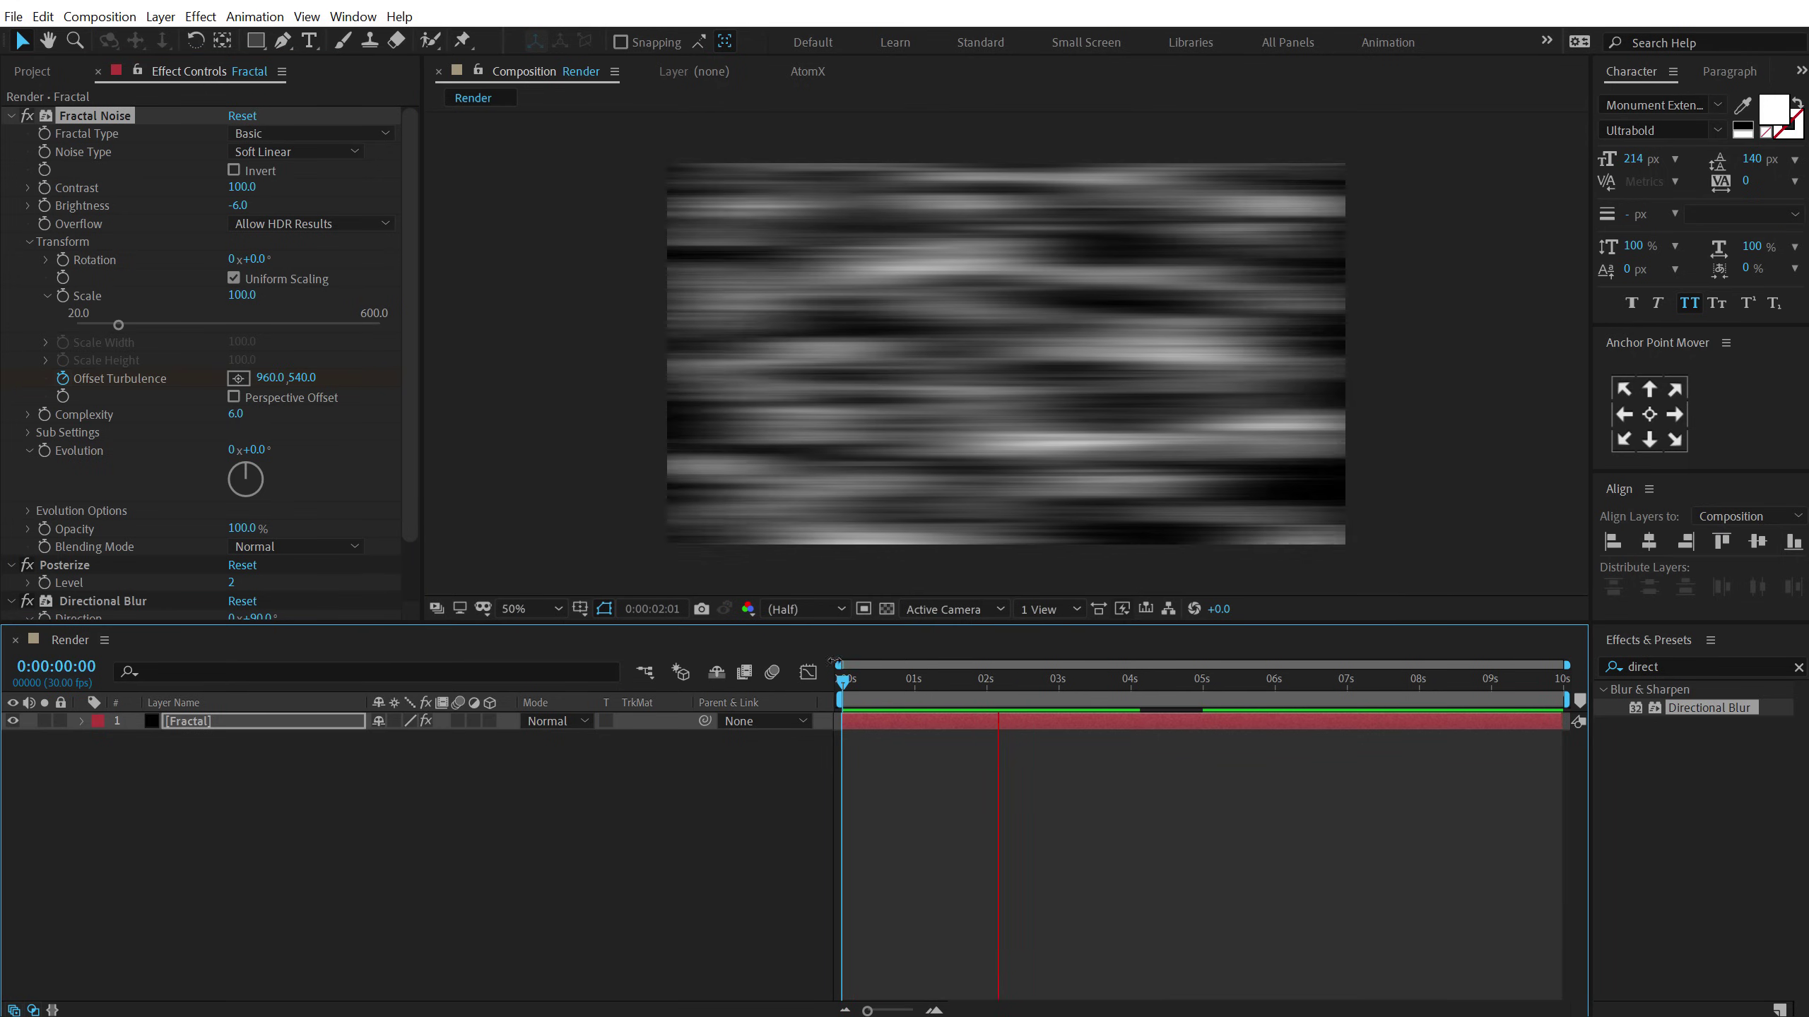
Turn off Uniform Scaling and set Fractal Noise Scale Width 400 and Scale Height 50.
left_click_drag(983, 678, 1052, 678)
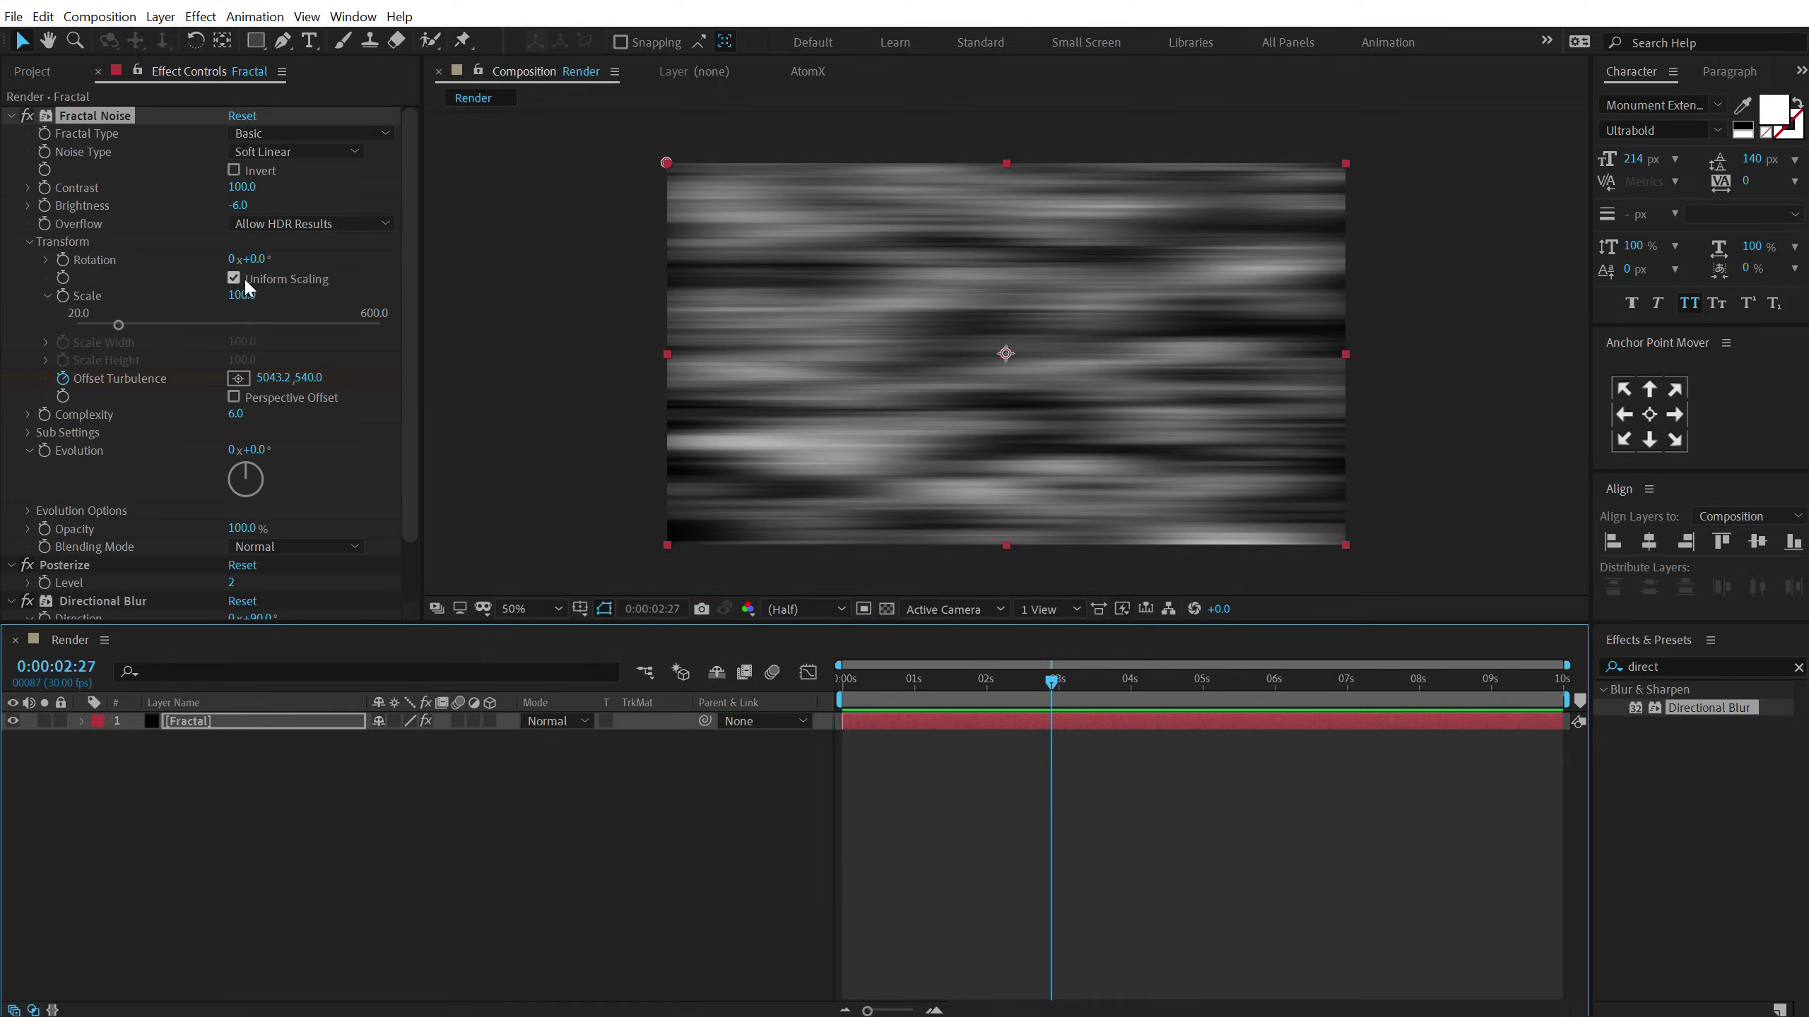
left_click(233, 278)
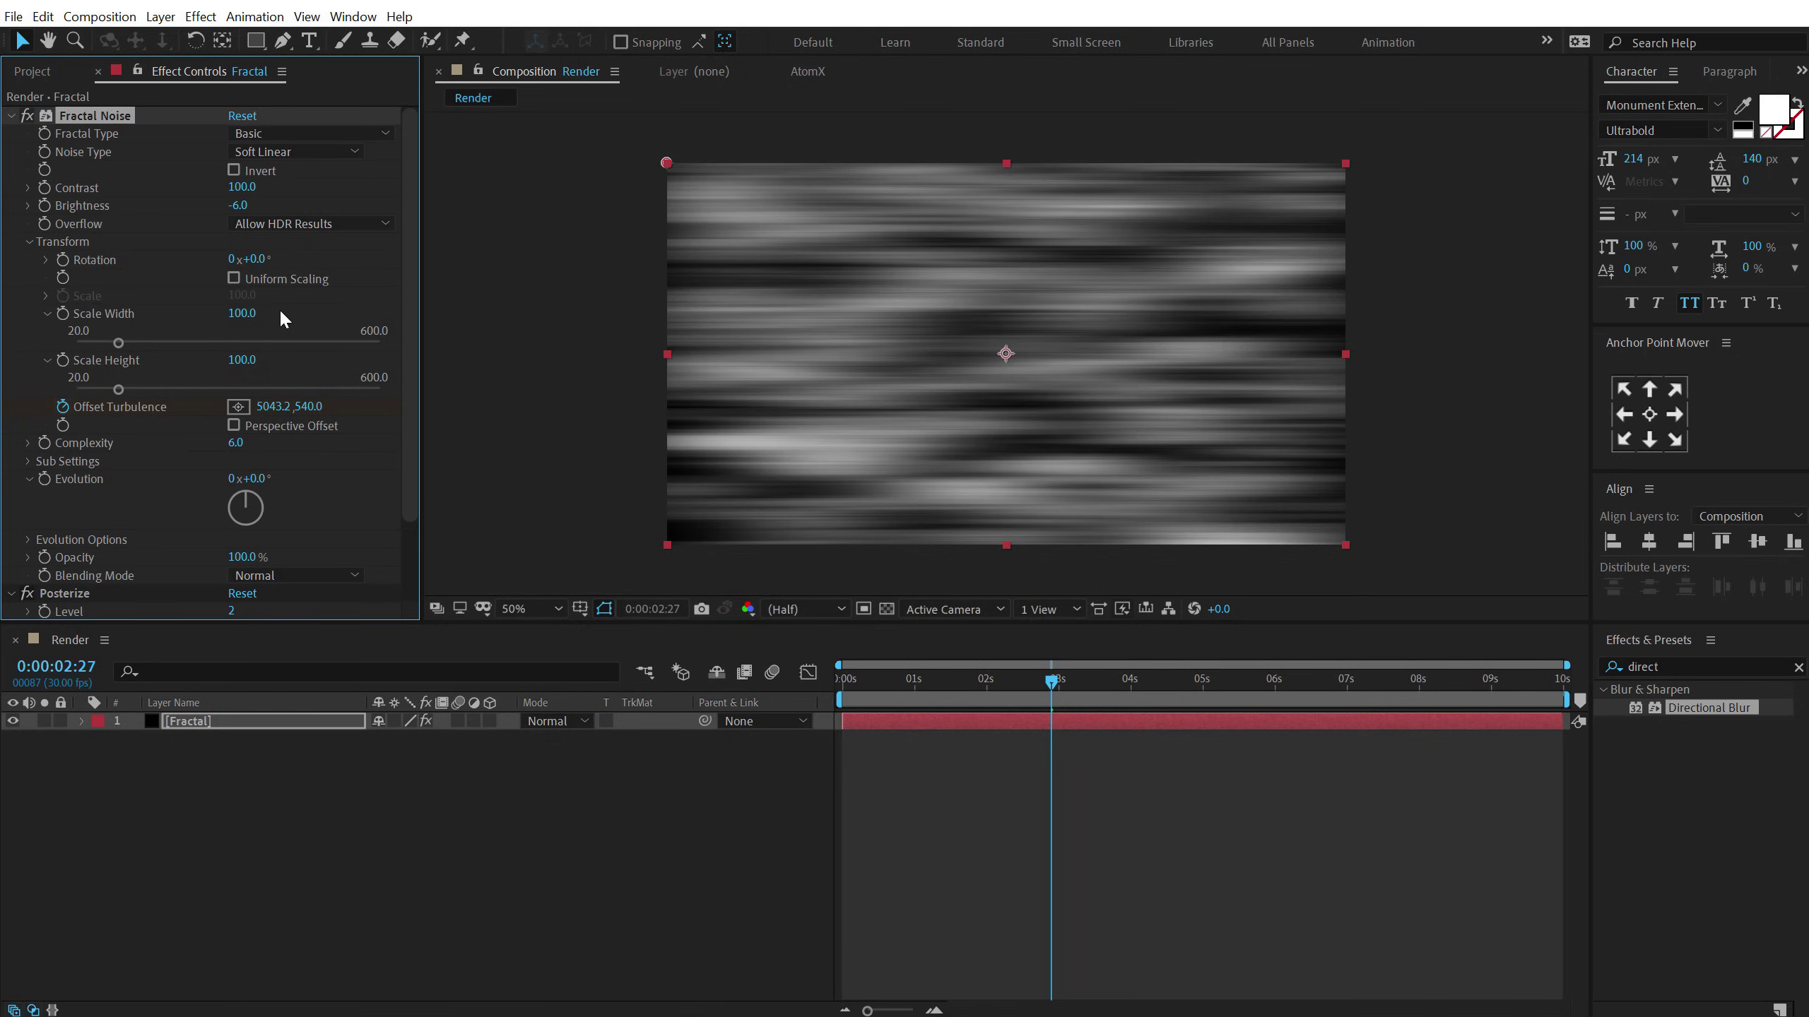
left_click(238, 359)
type("50")
key("Return")
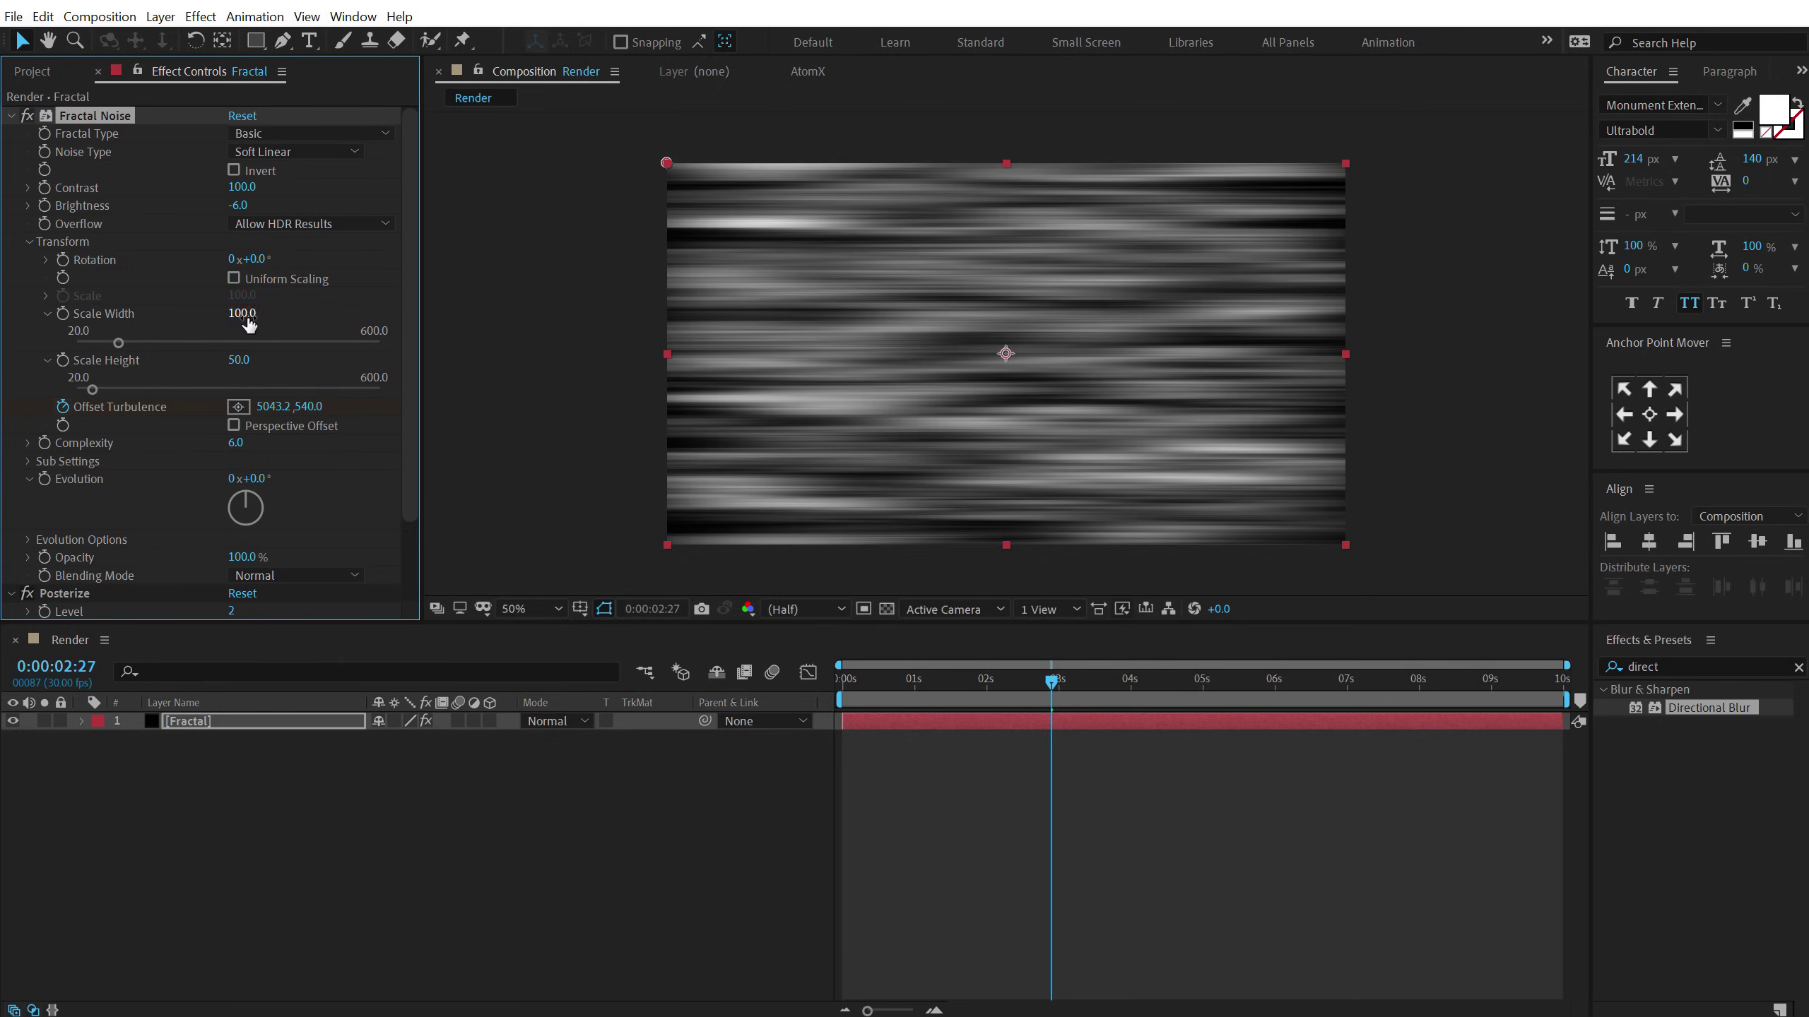
left_click(242, 314)
type("400")
key("Return")
left_click(864, 678)
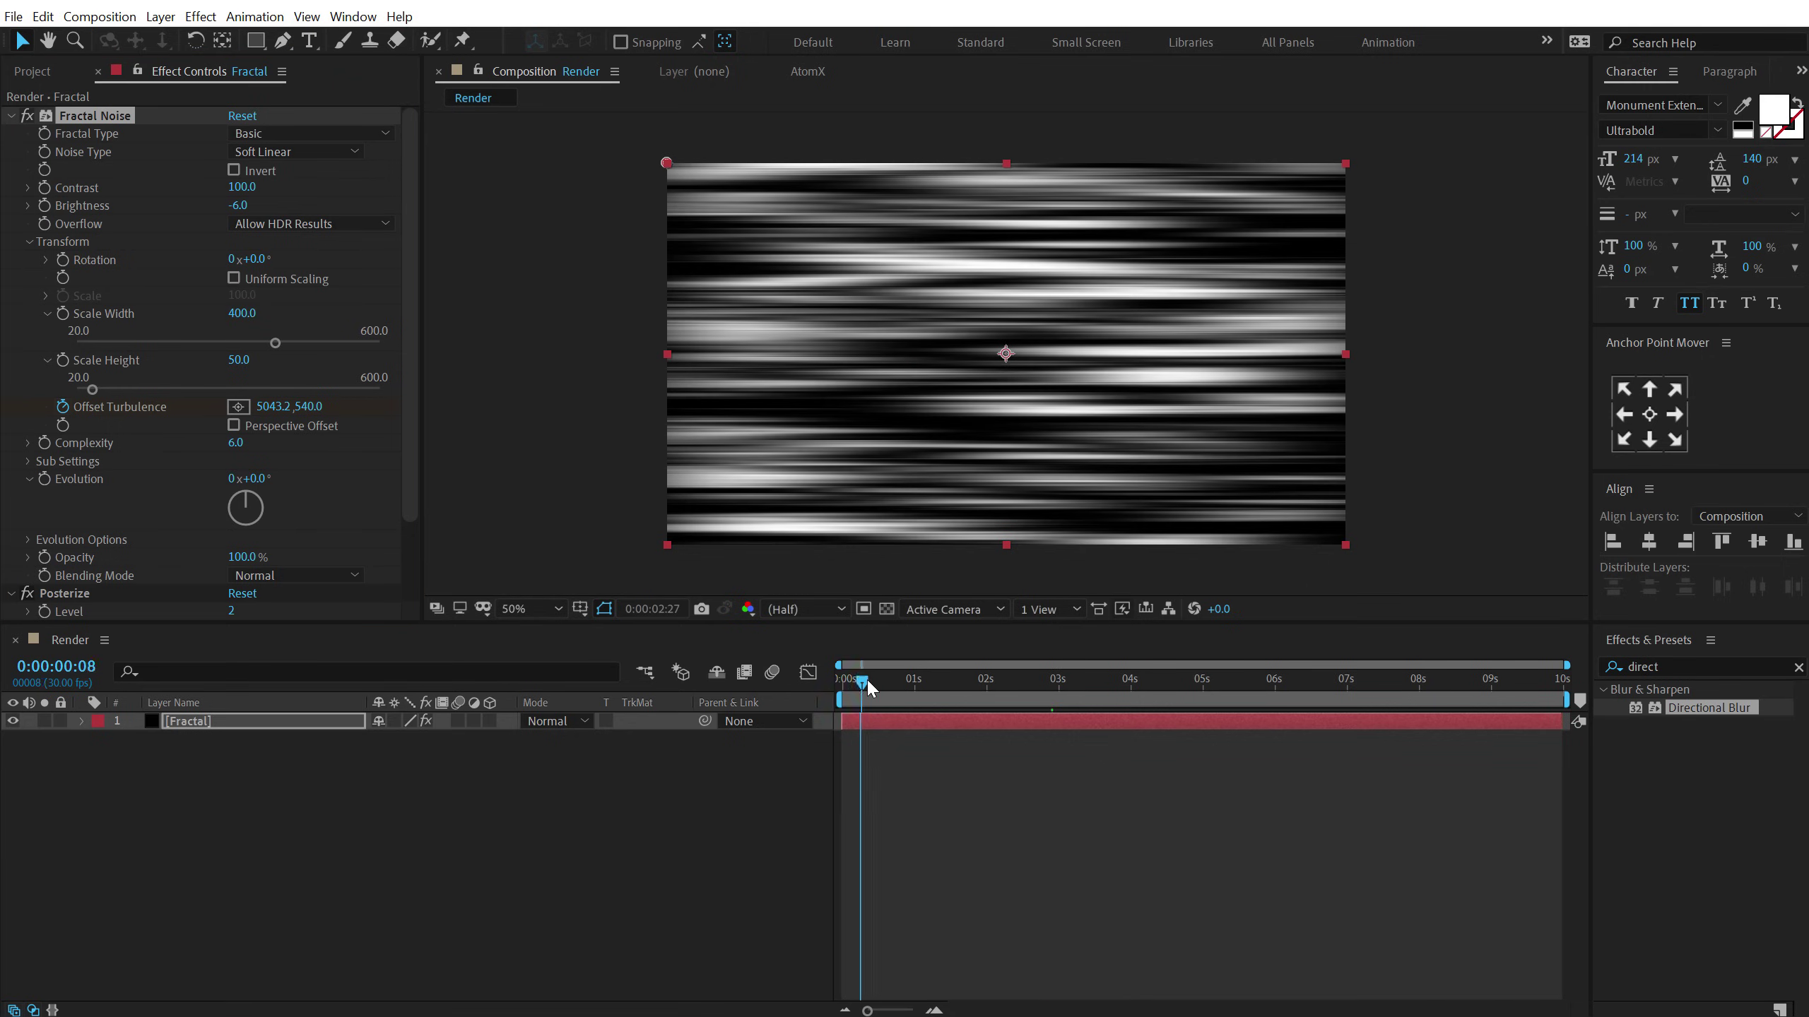
left_click_drag(866, 678, 792, 677)
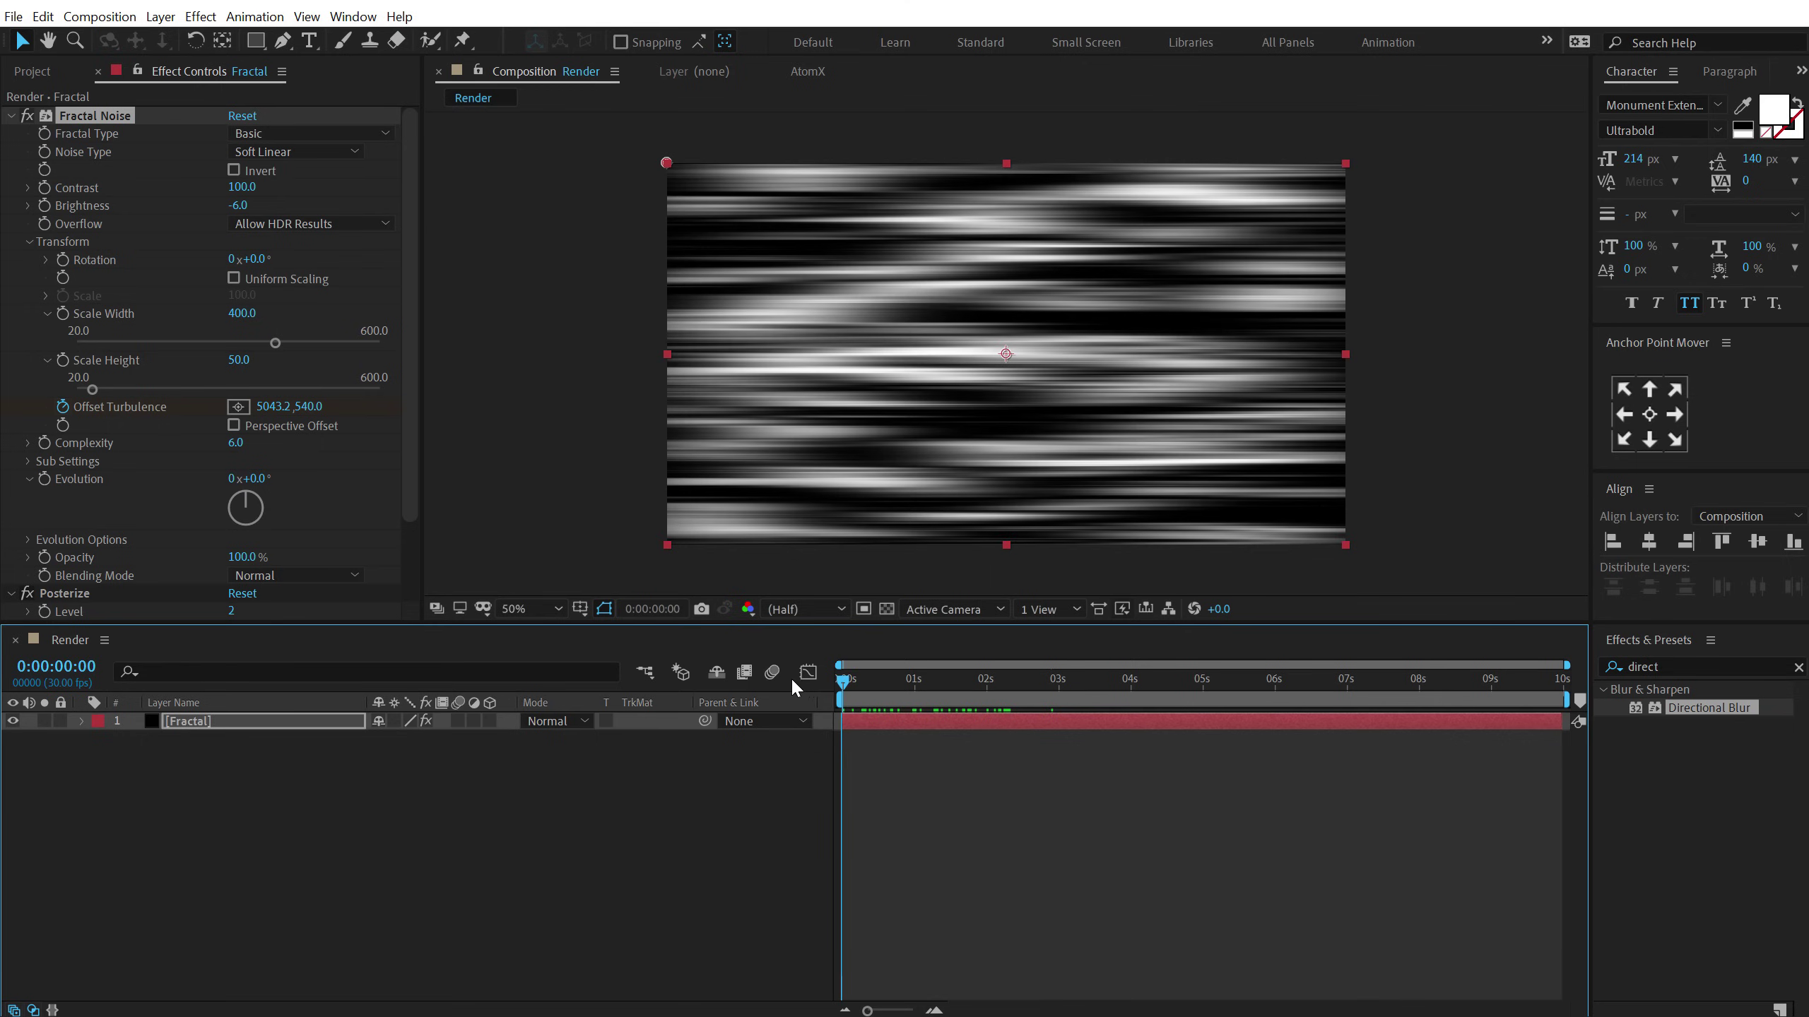
Draw a small rectangular mask at the centre of the Fractal layer.
left_click(184, 723)
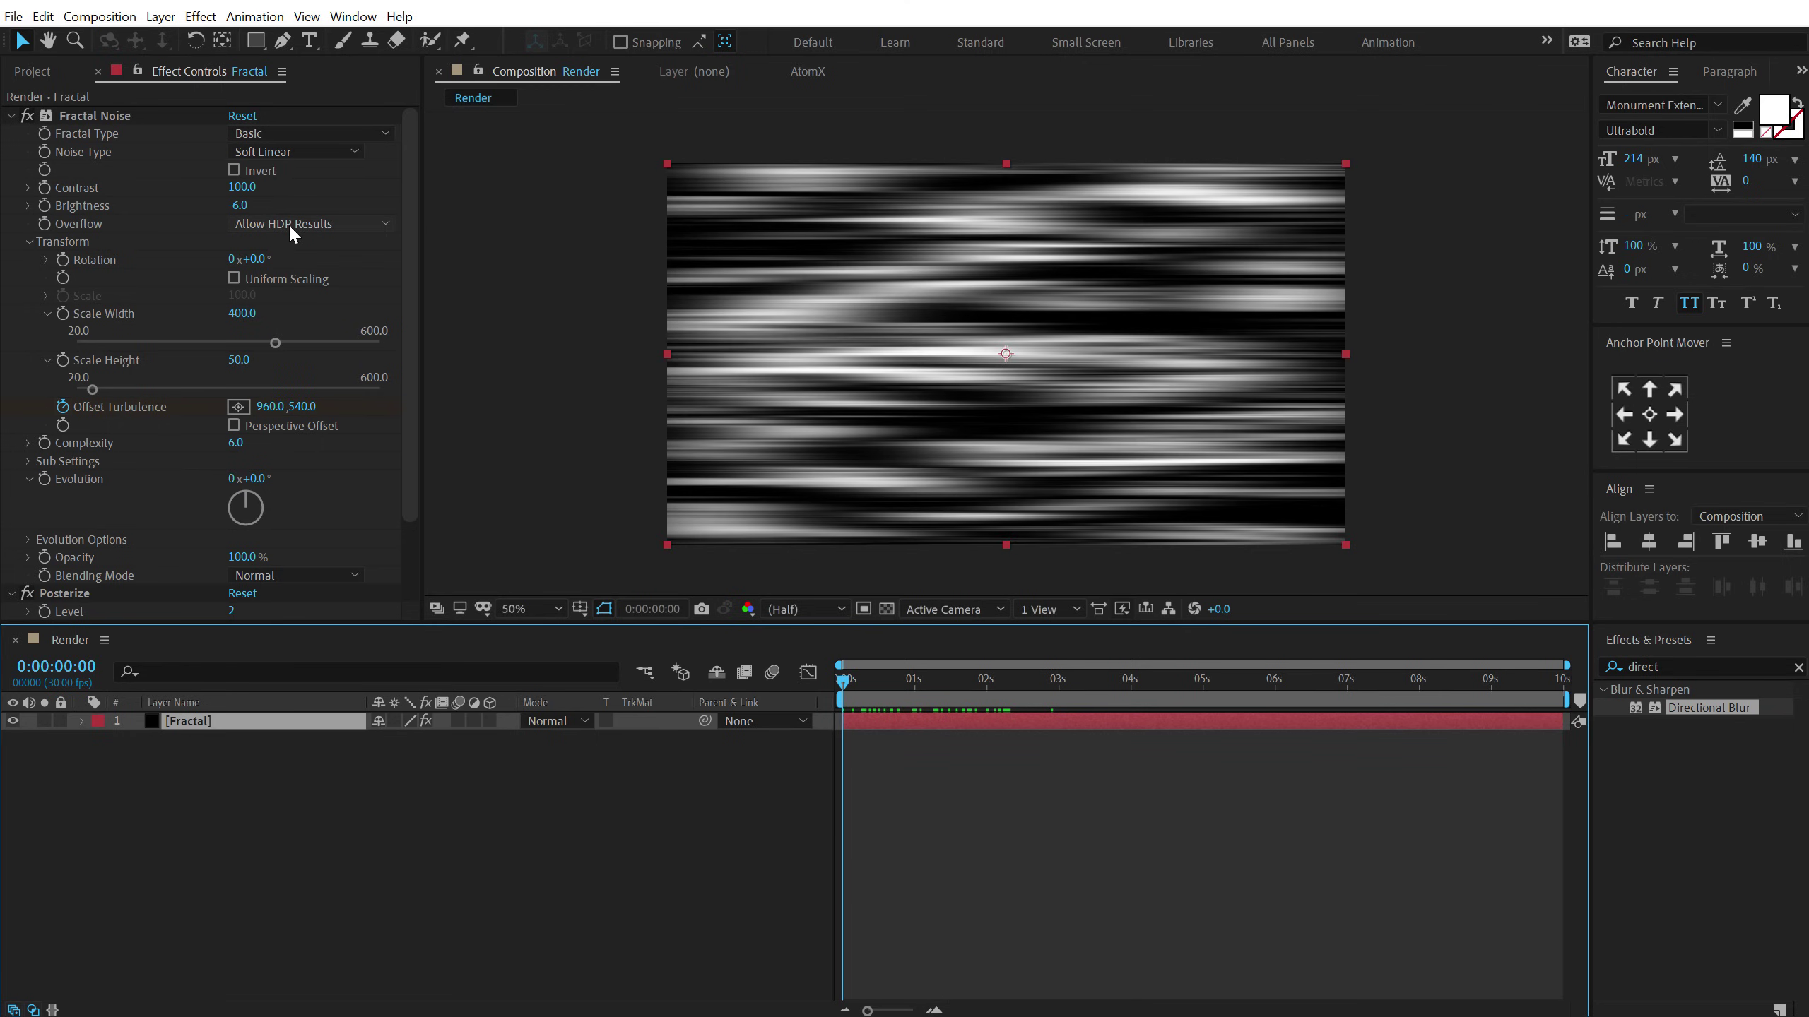
left_click(255, 40)
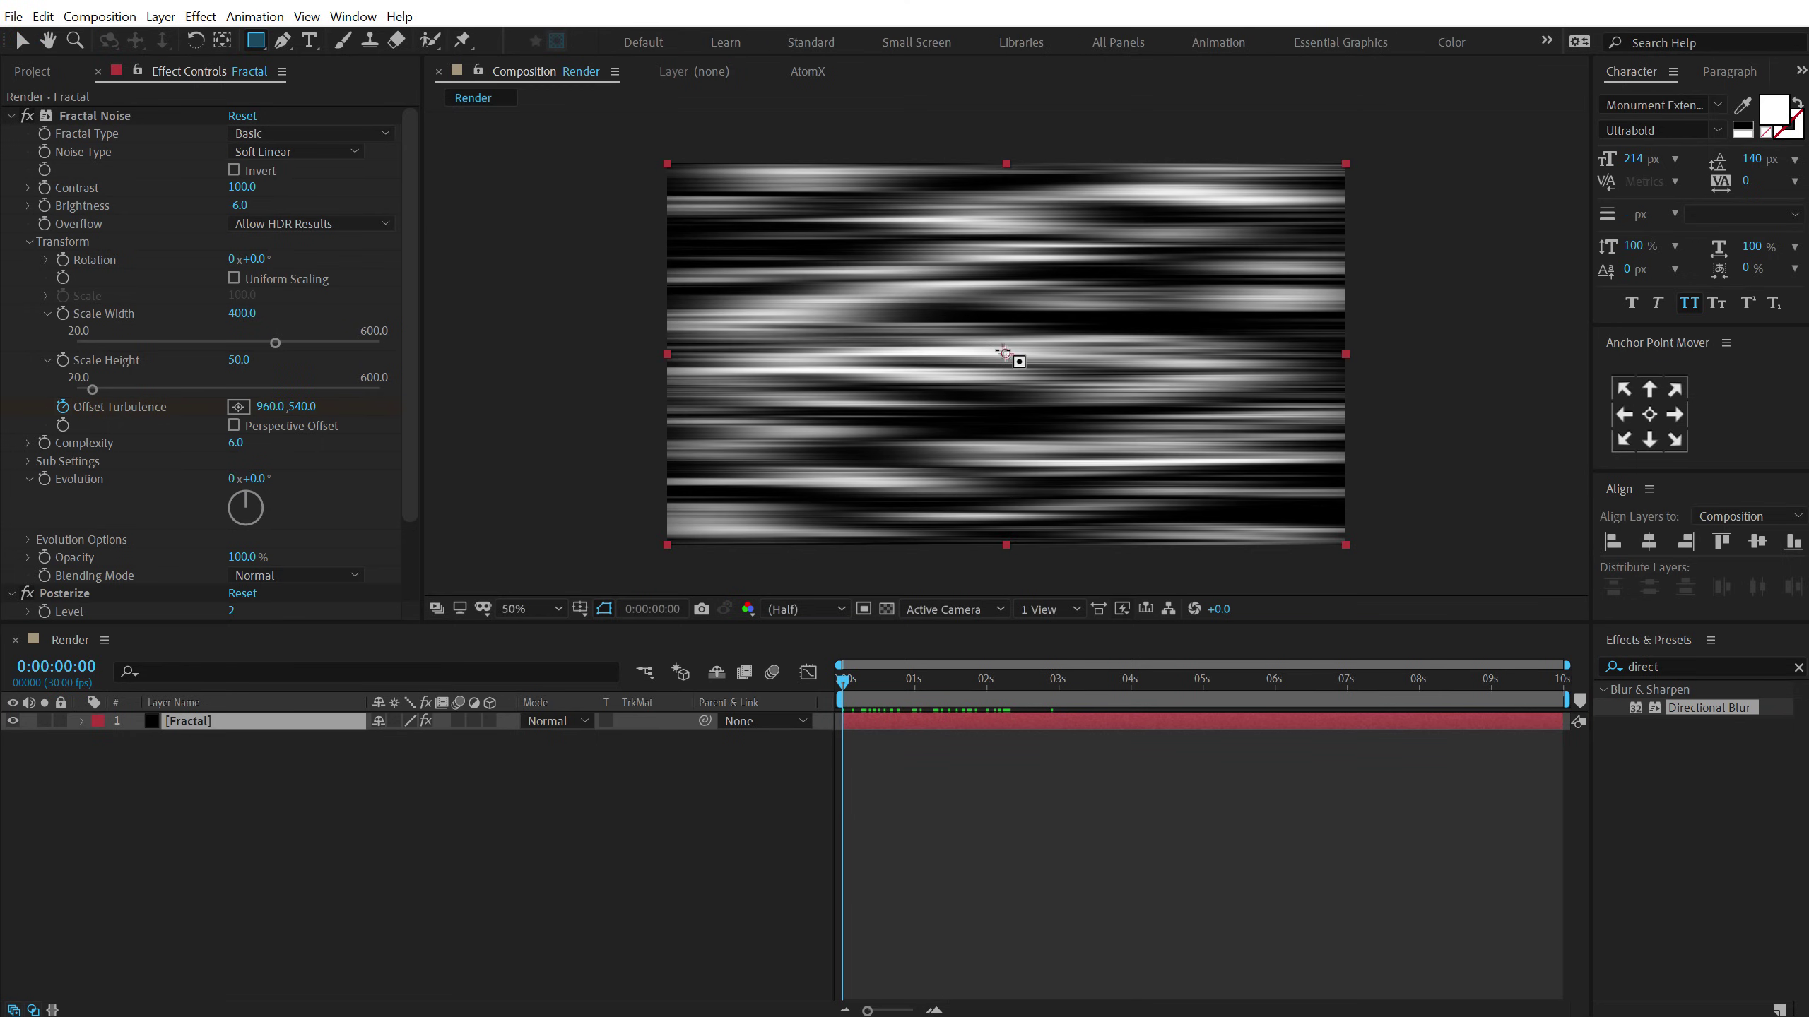
left_click_drag(1006, 354, 1149, 383)
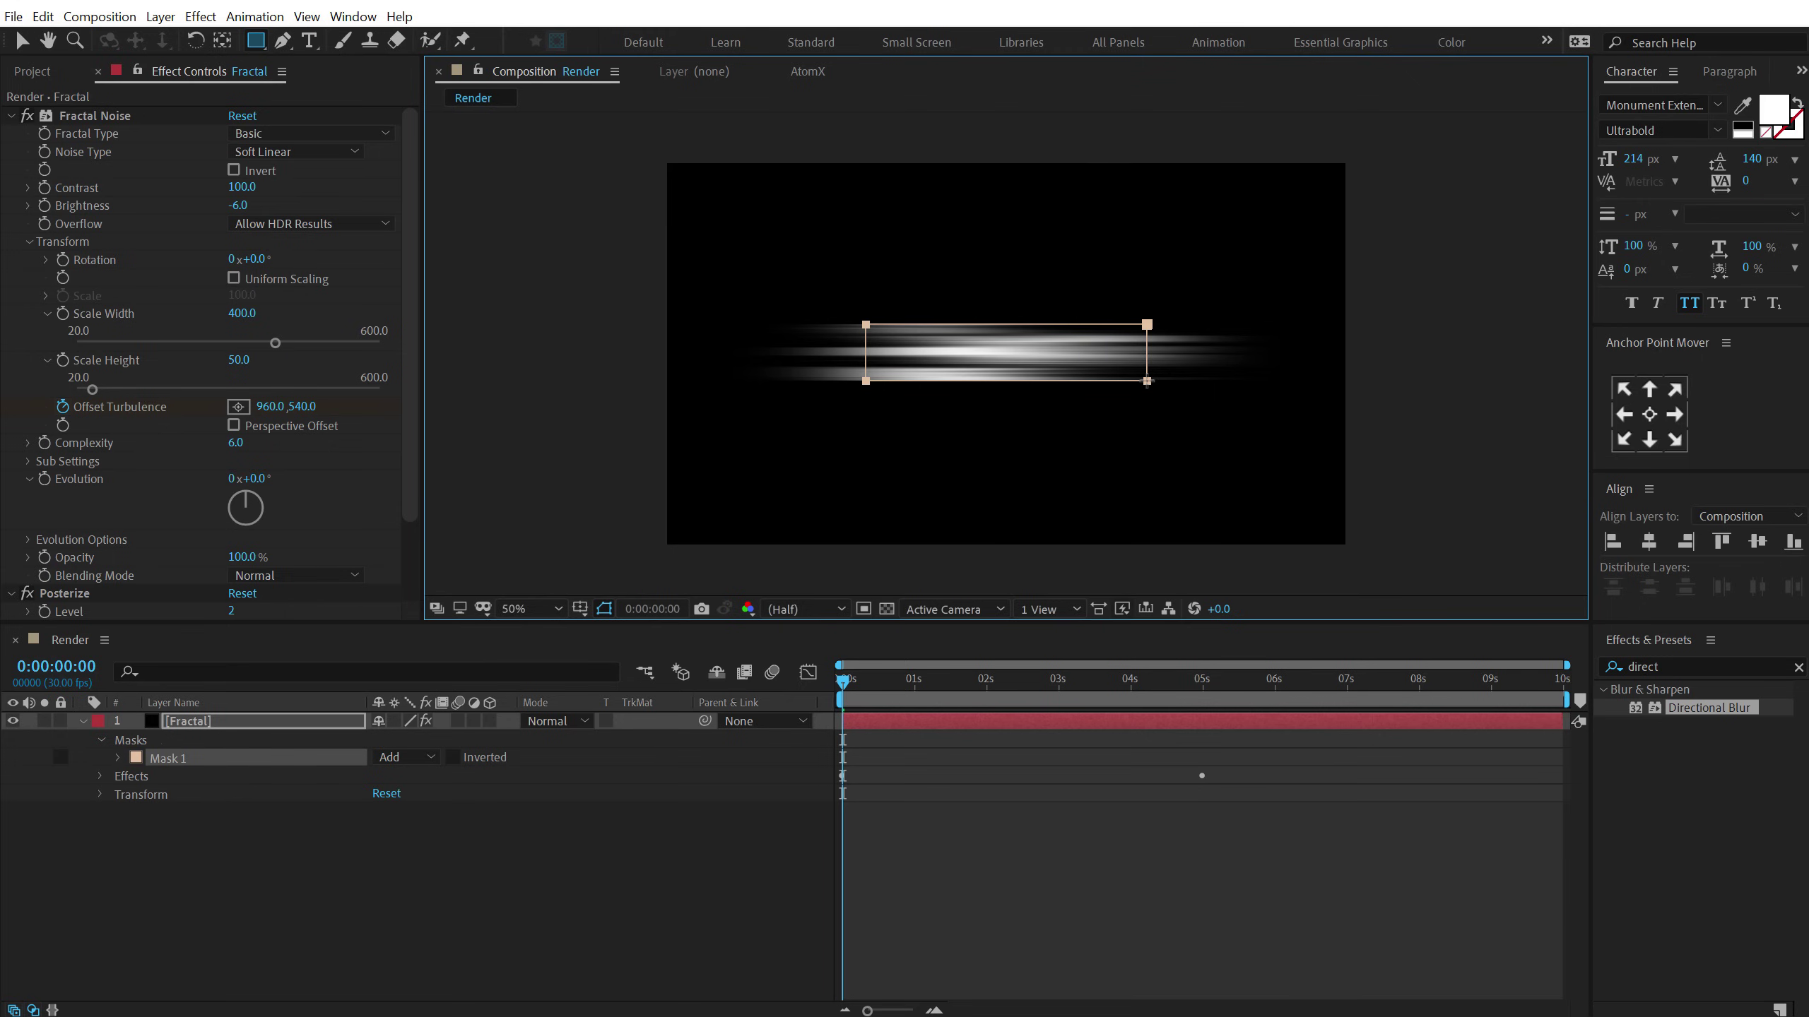
left_click(736, 823)
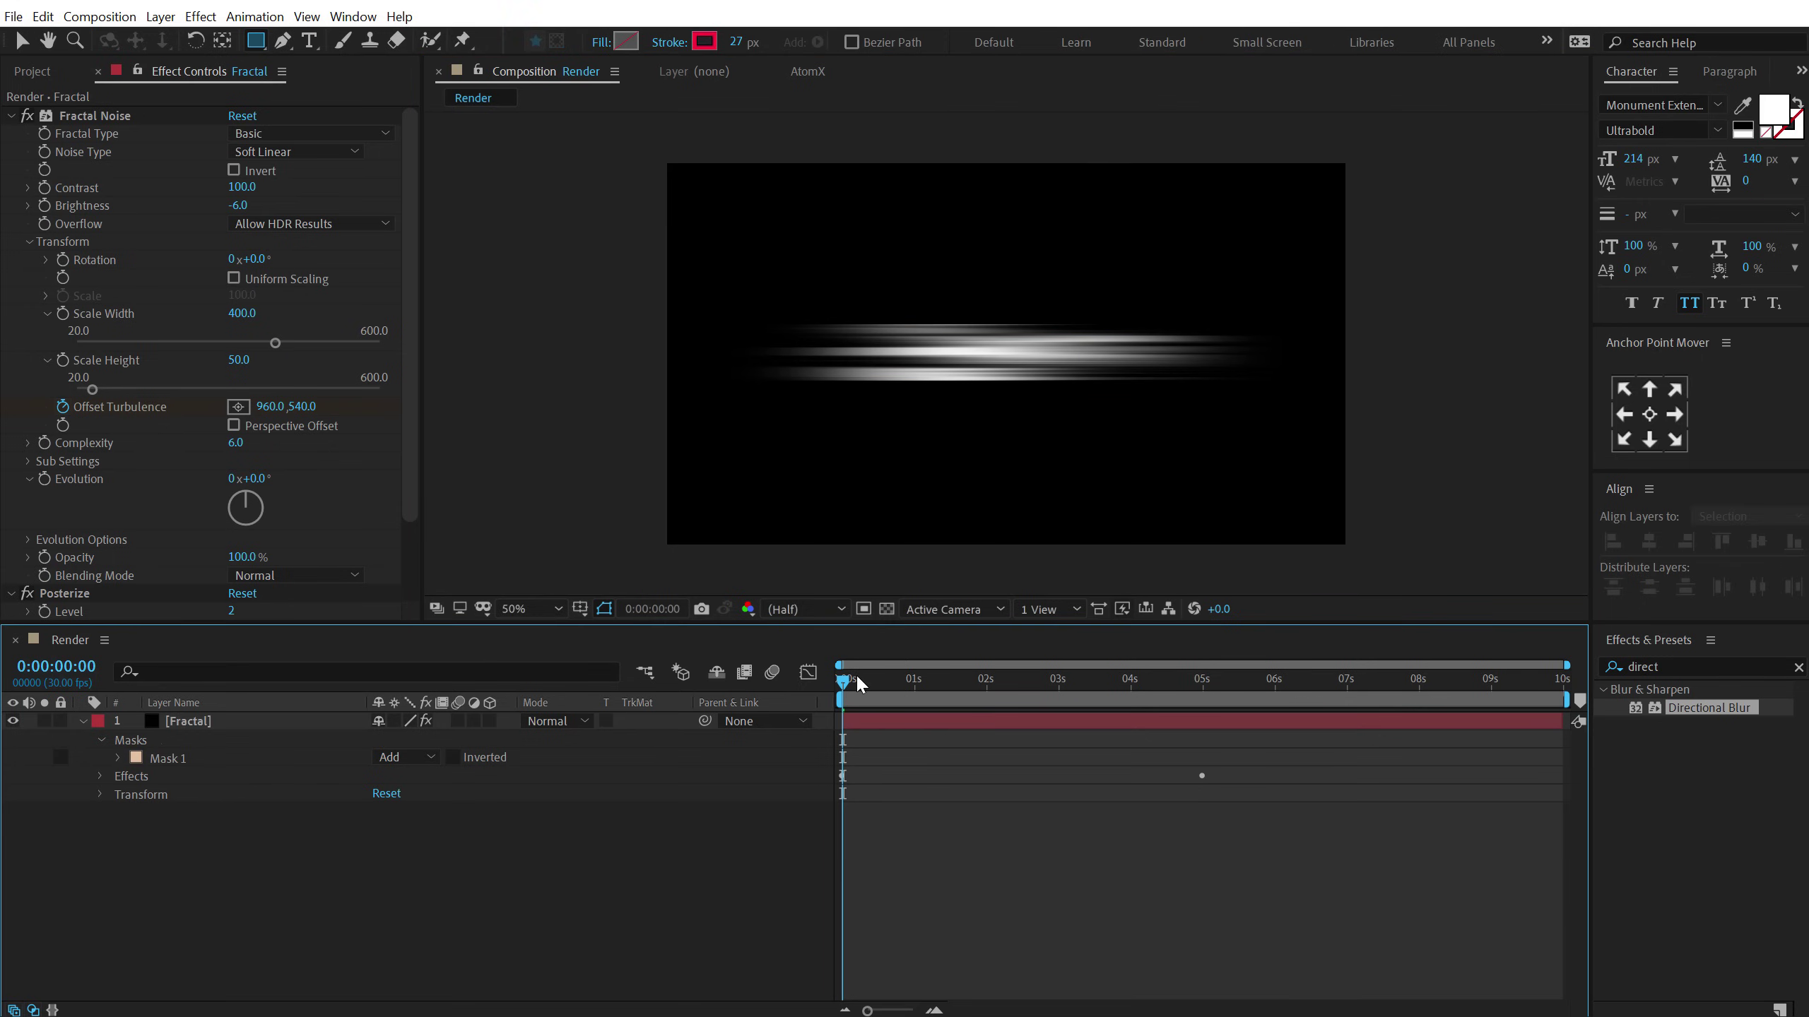
left_click_drag(857, 684, 1103, 681)
left_click(178, 738)
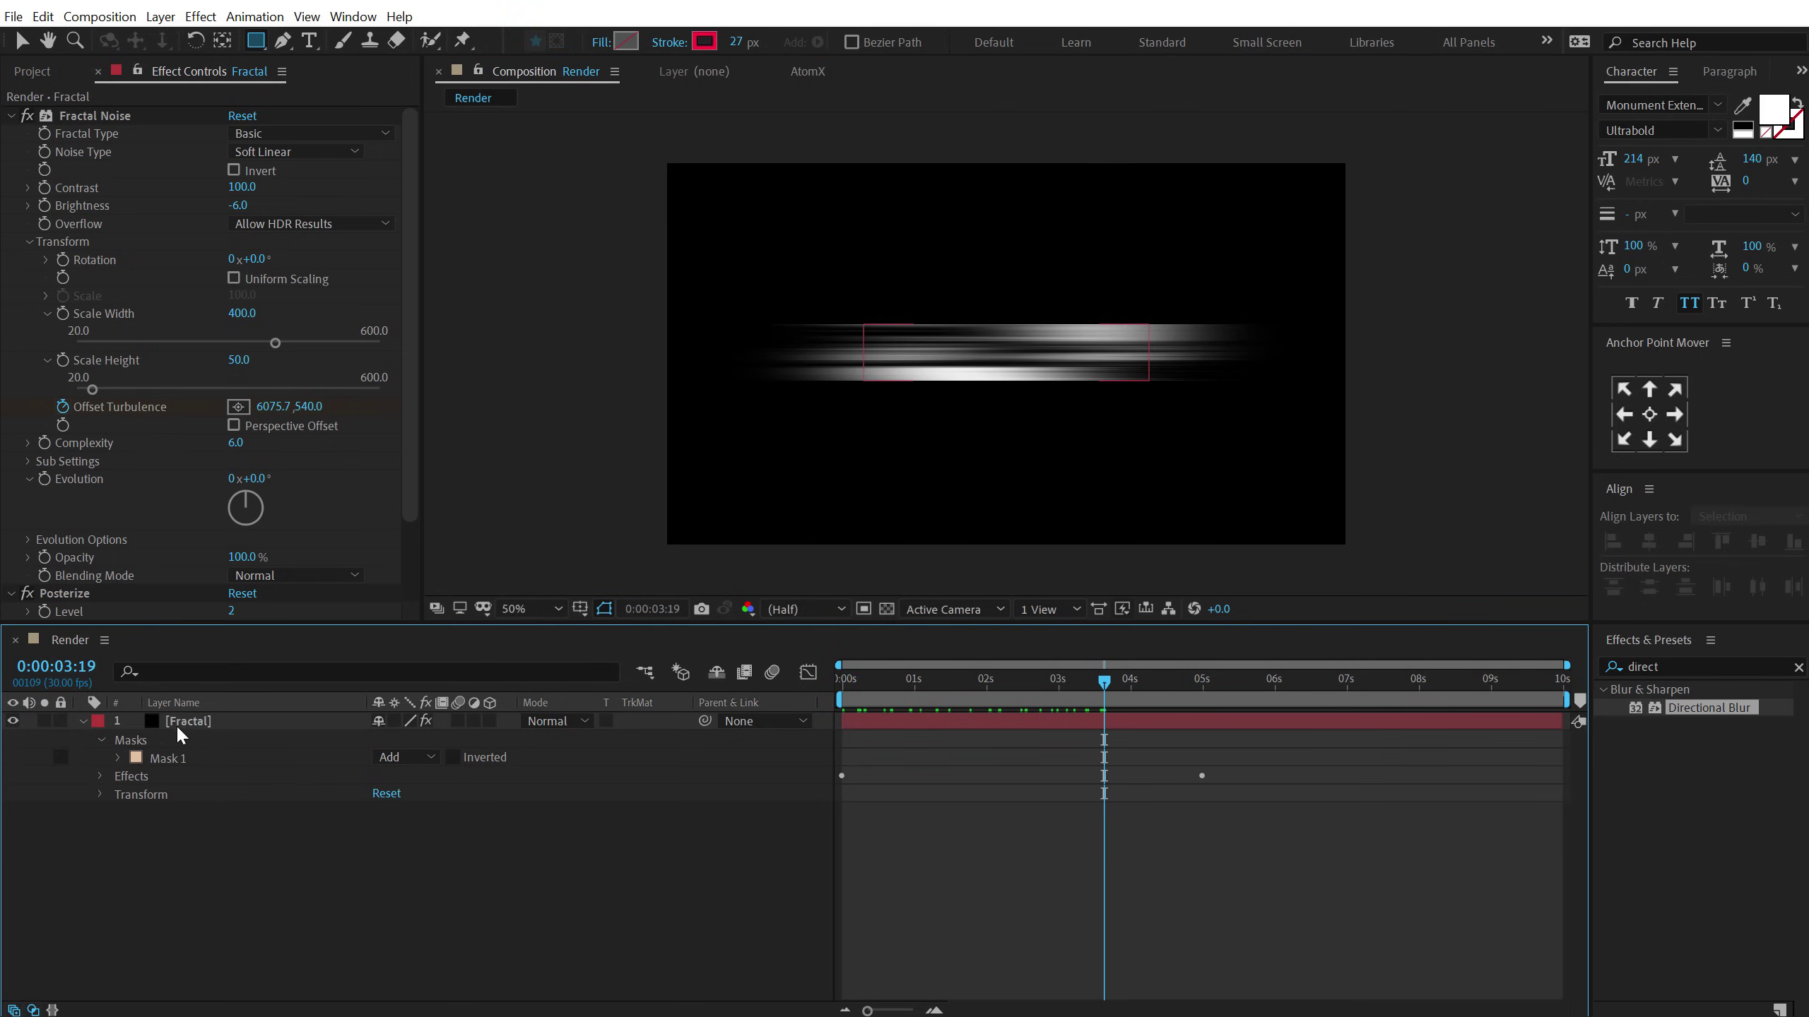
Slant Mask 1 into a parallelogram by shifting its bottom vertices right.
left_click(196, 723)
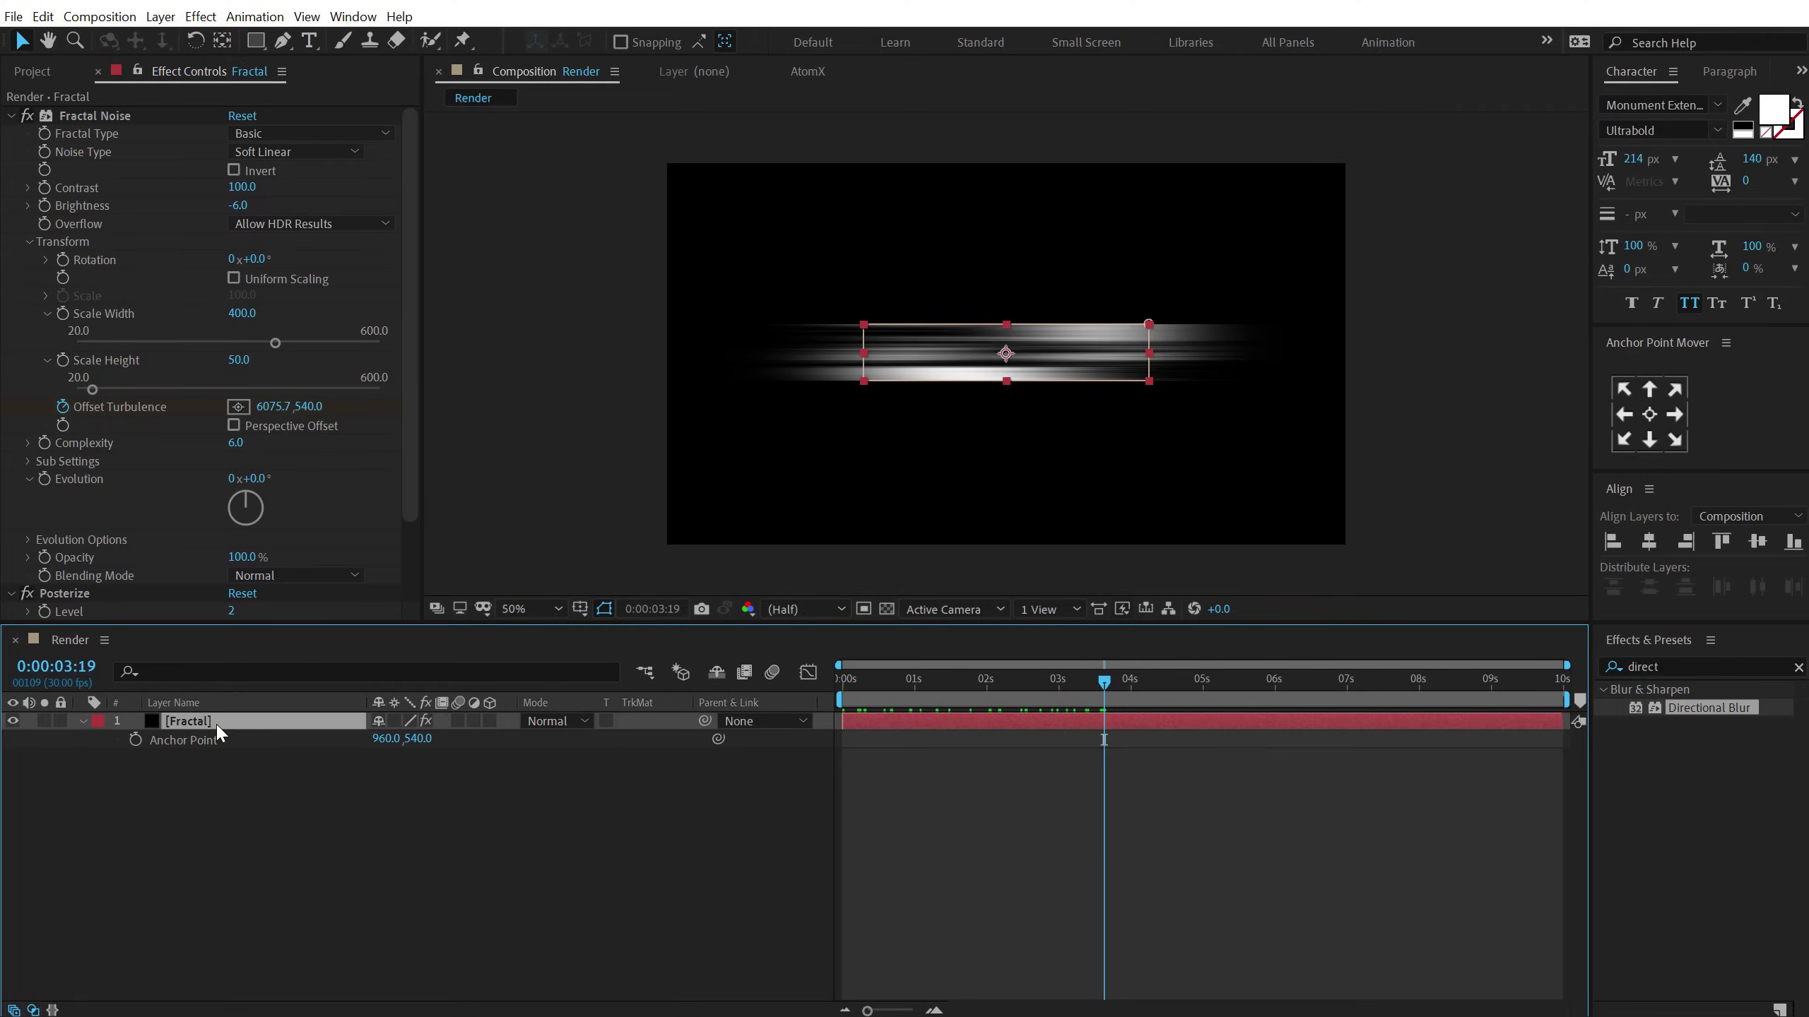
key("m")
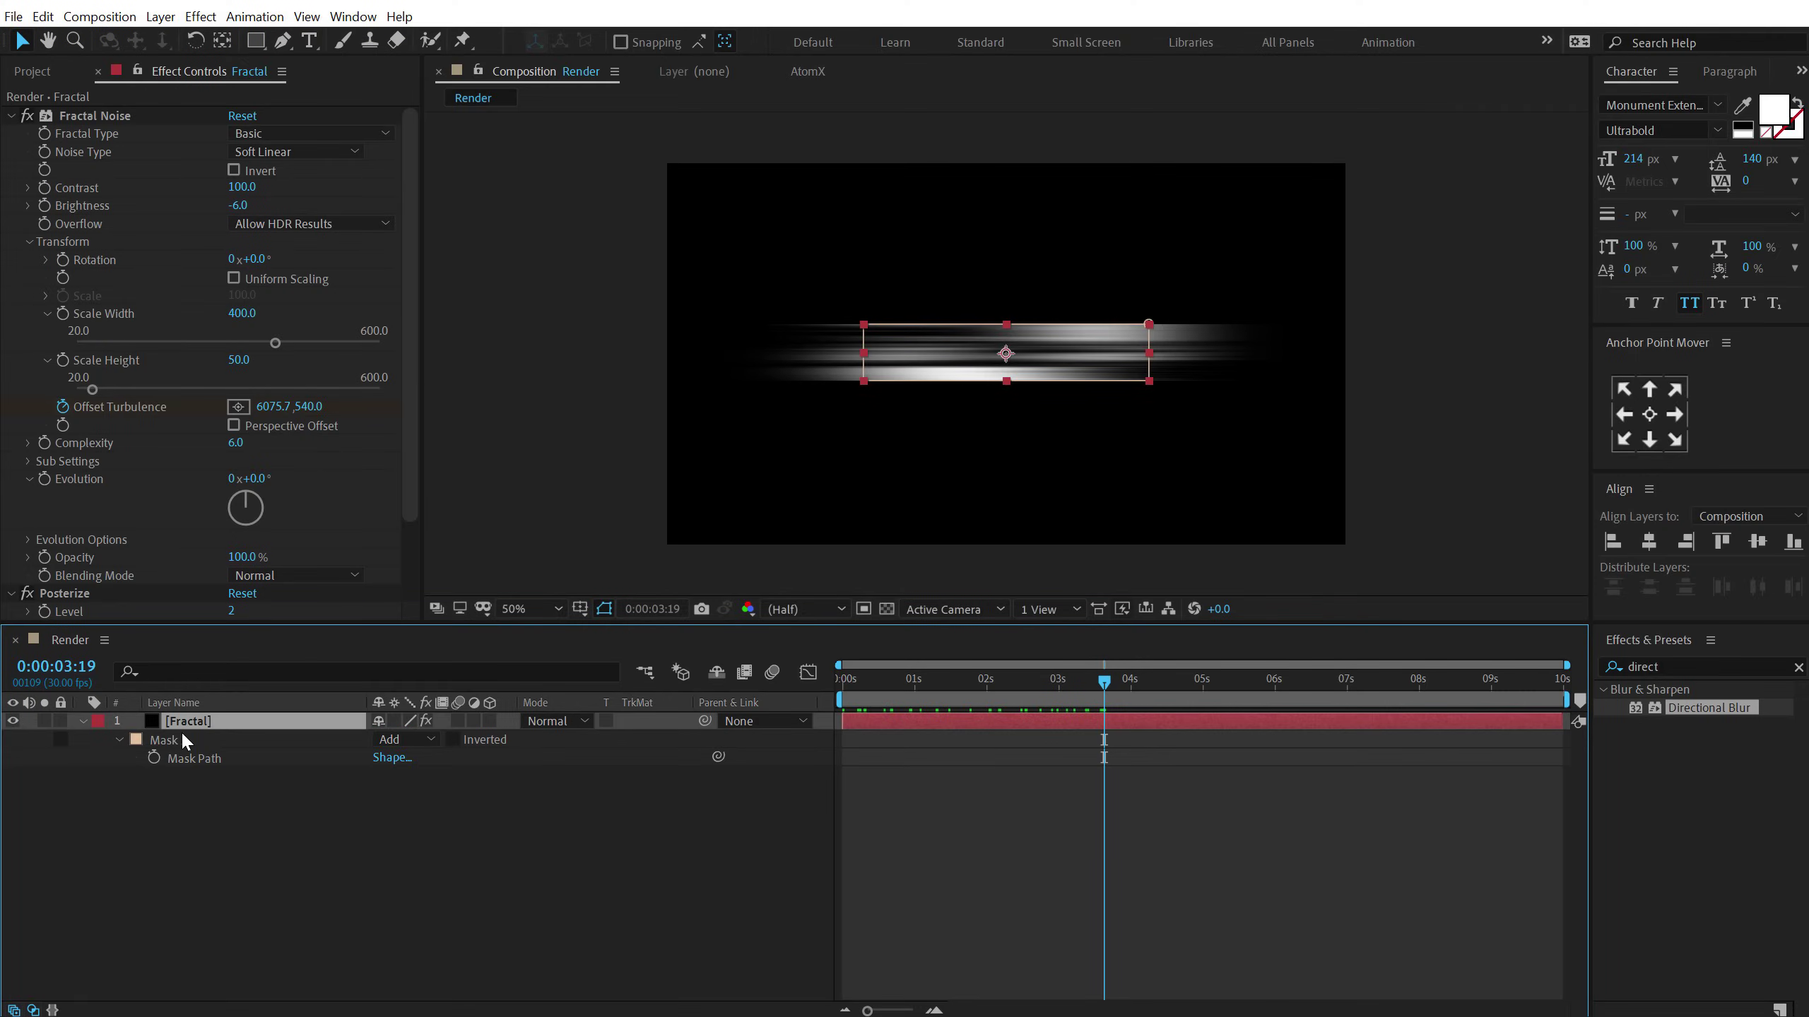
left_click(176, 738)
left_click_drag(825, 370, 1214, 389)
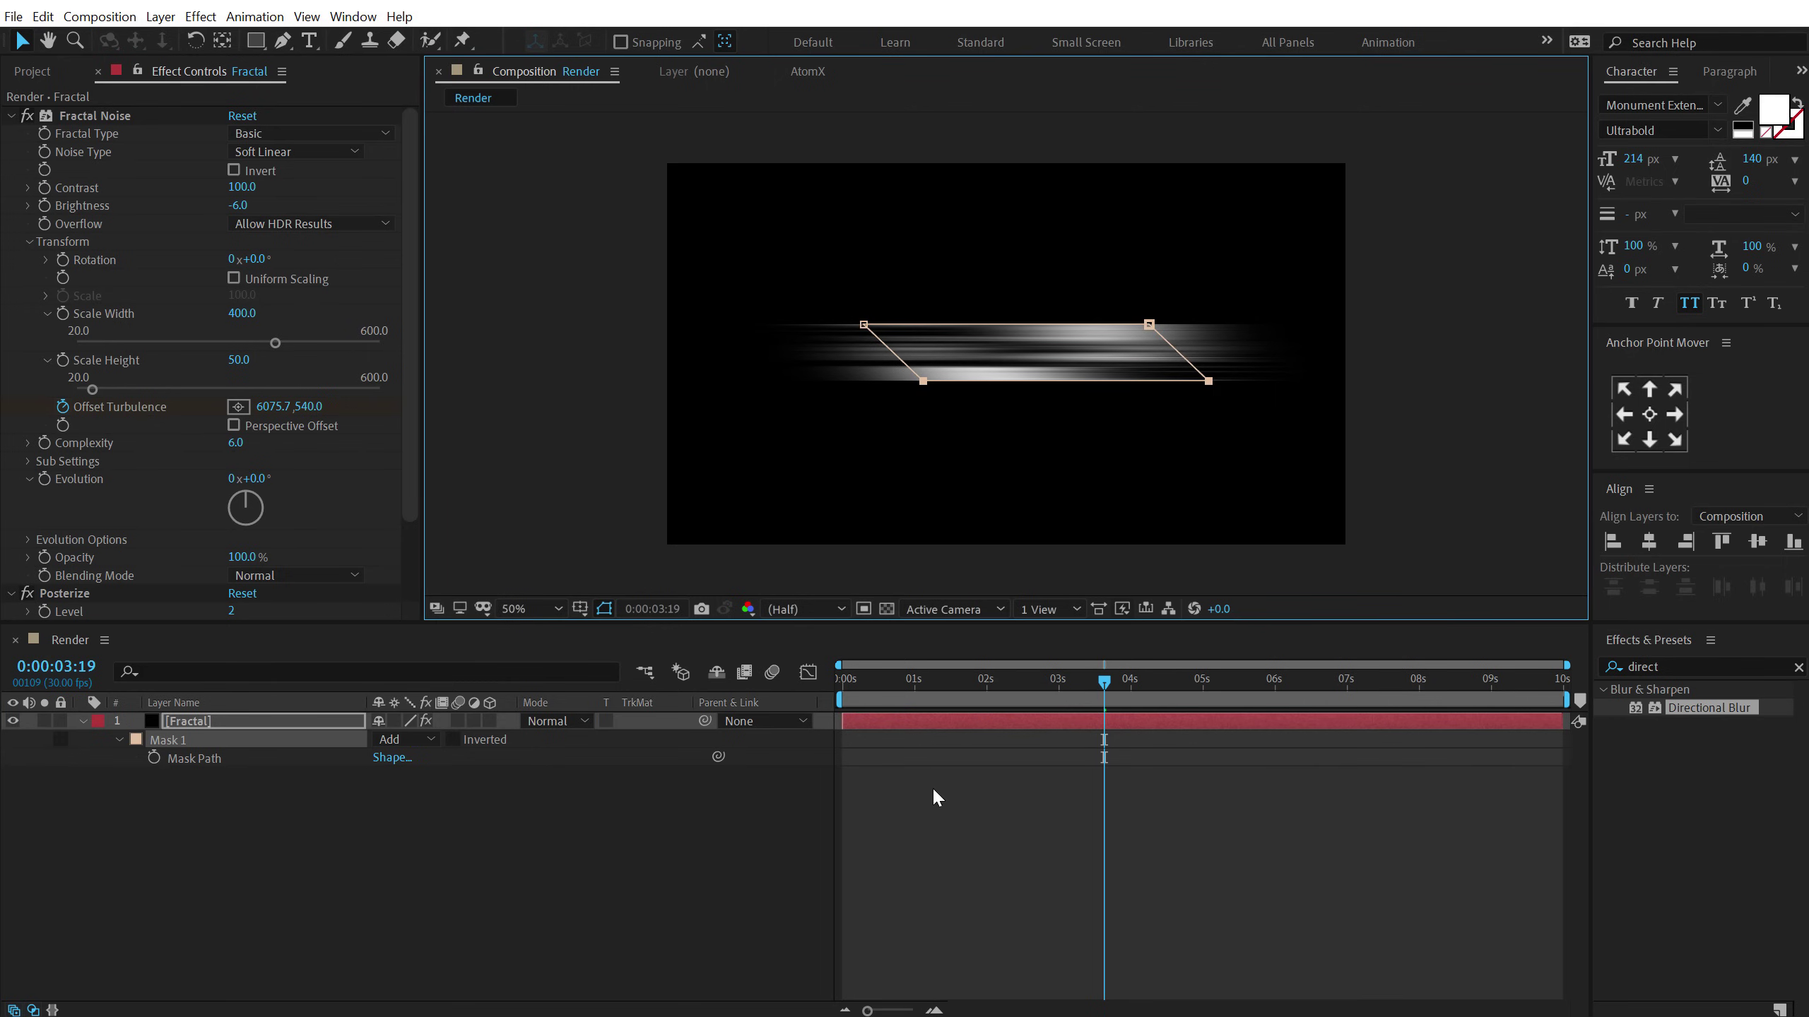
left_click(933, 795)
left_click(863, 681)
left_click_drag(897, 682, 985, 681)
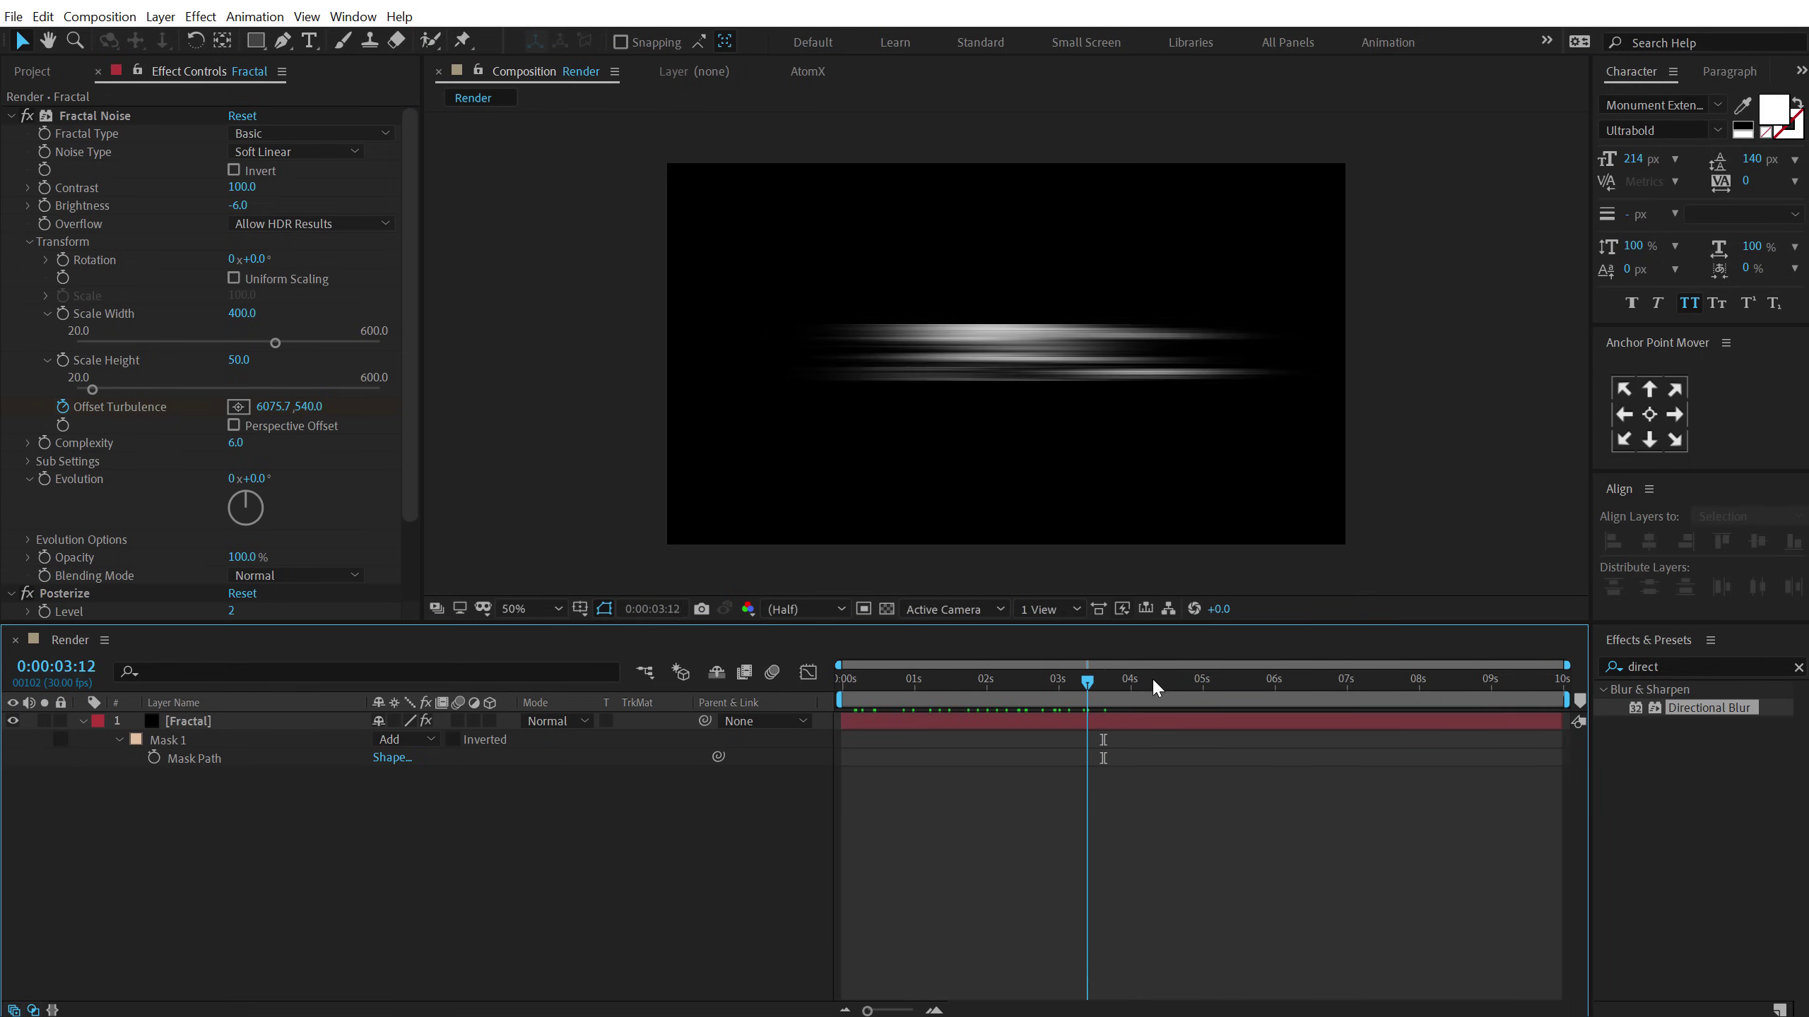
left_click_drag(1152, 680, 787, 715)
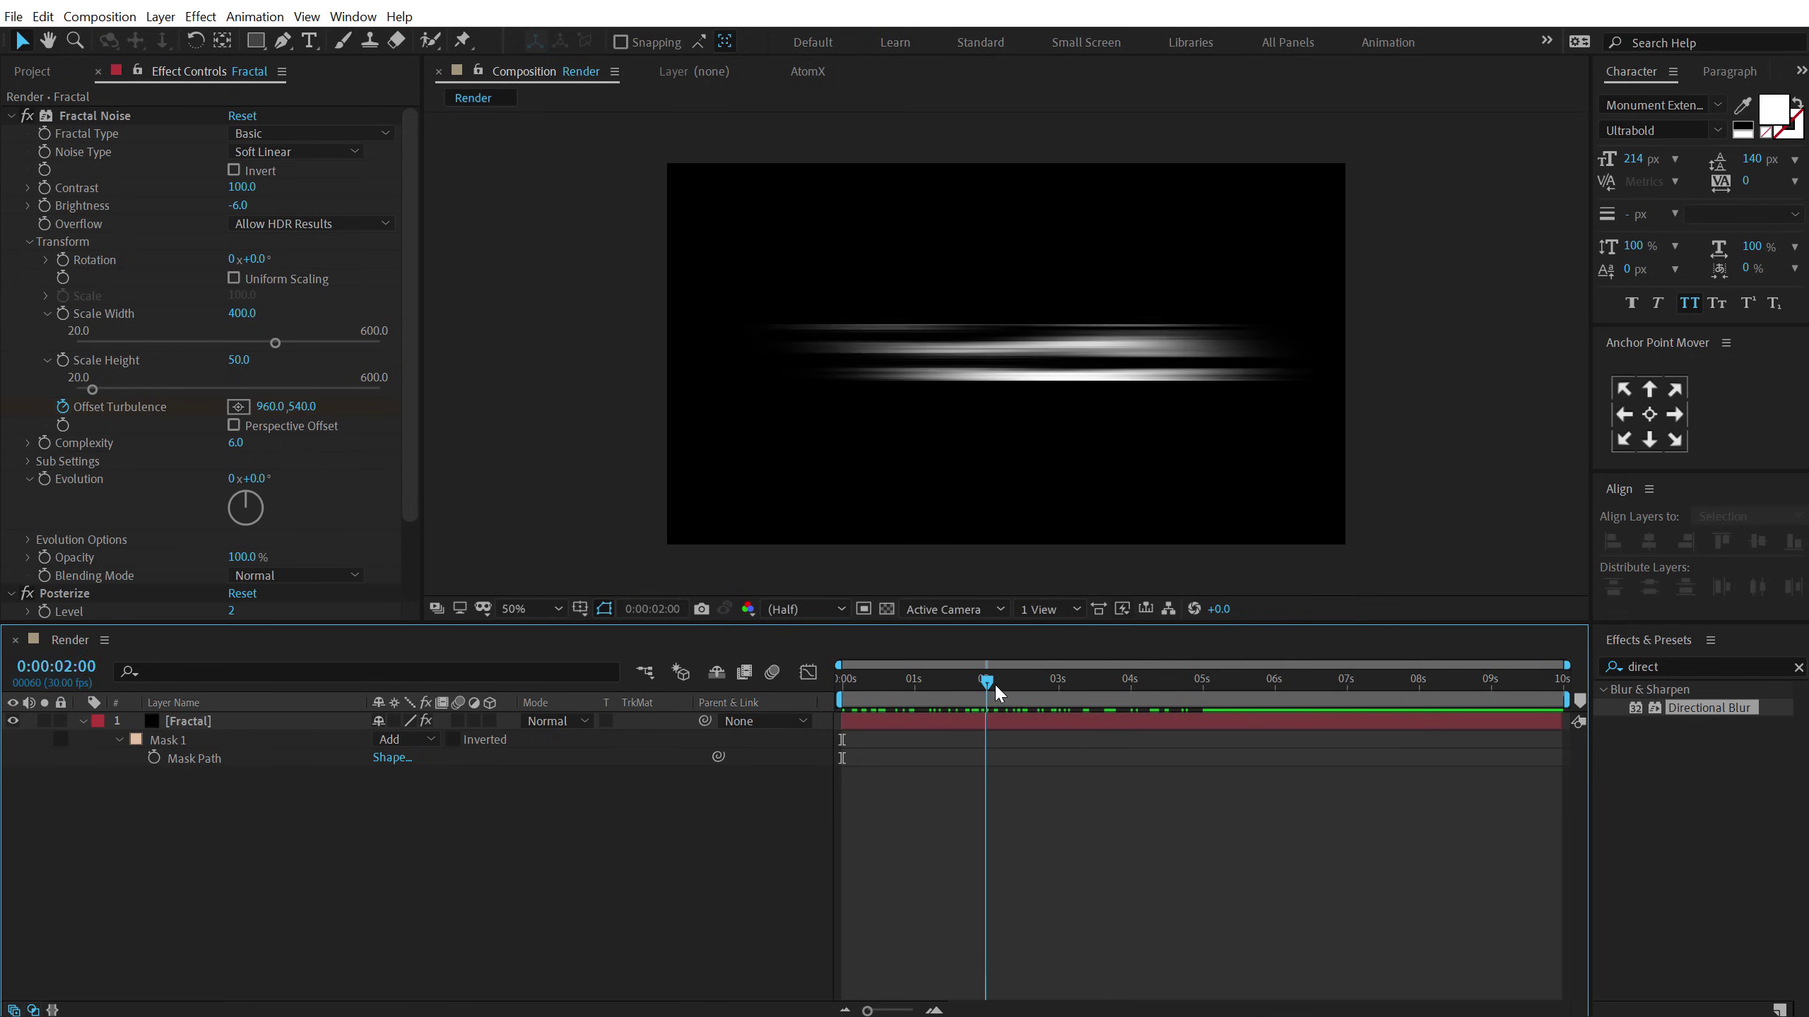
left_click_drag(995, 682, 986, 682)
Keyframe Mask Path at 2 s and collapse the mask at 0 s so the band reveals.
left_click(187, 735)
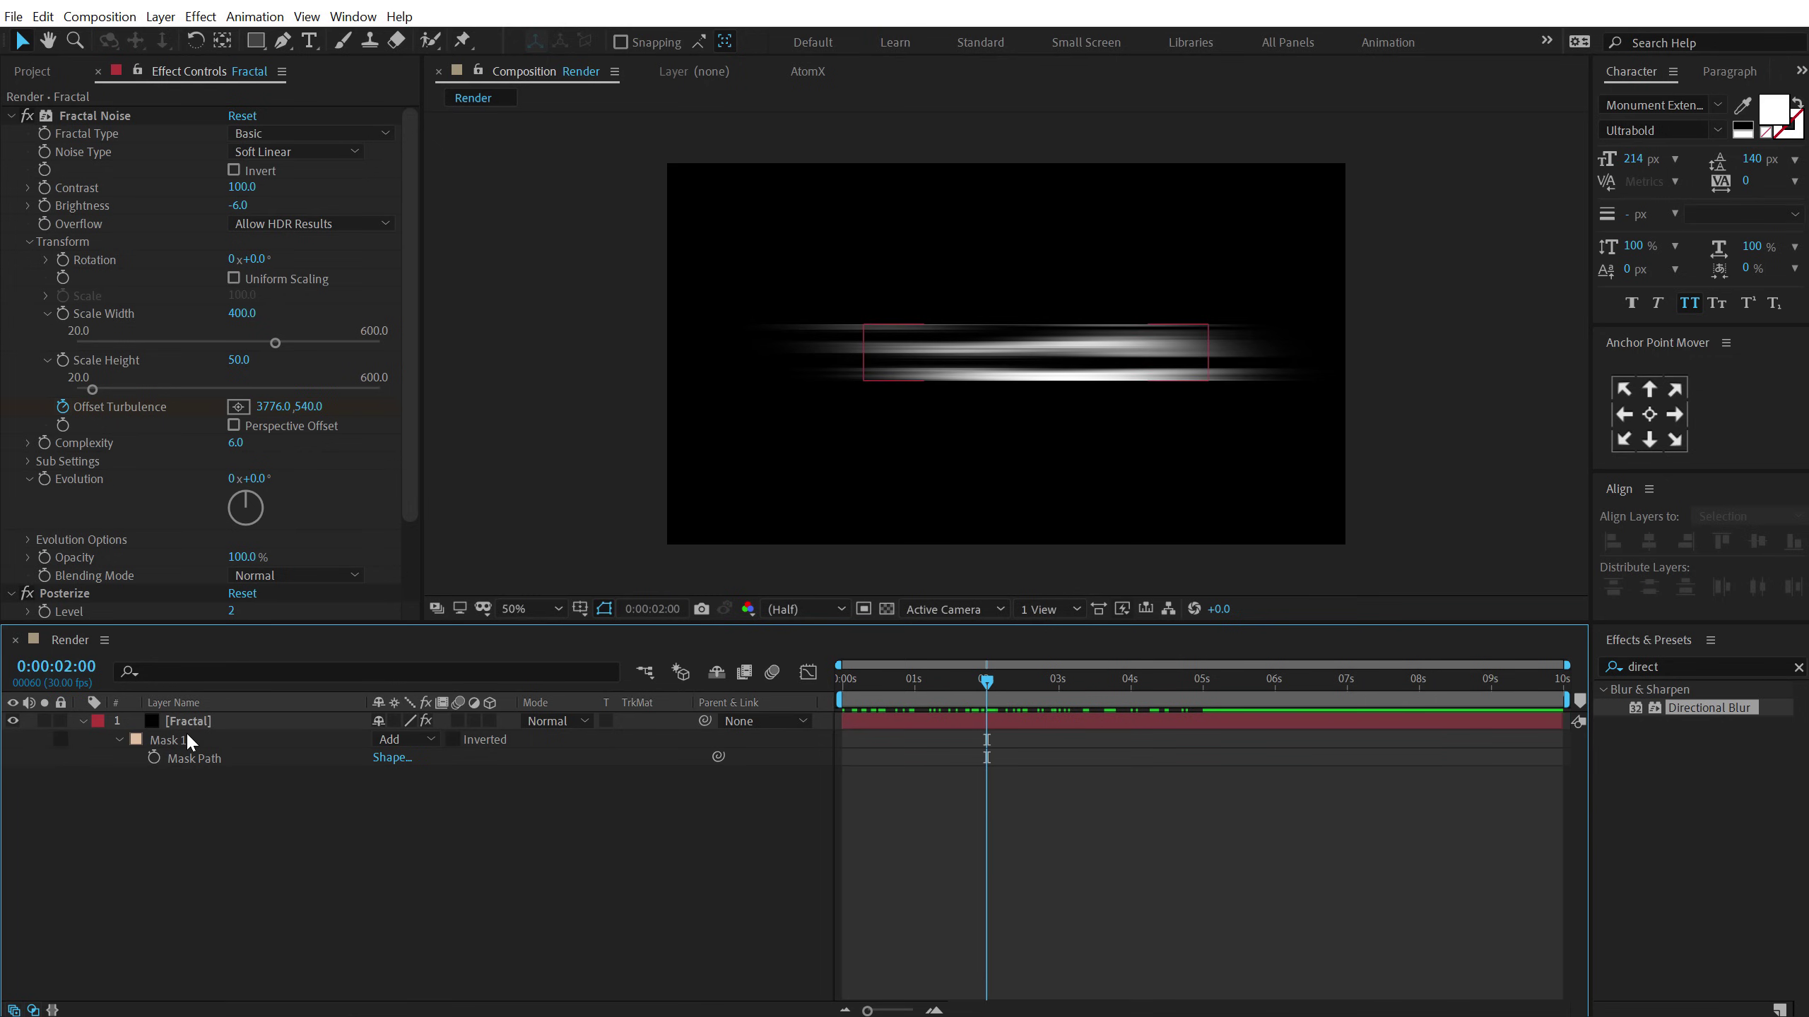
left_click(153, 759)
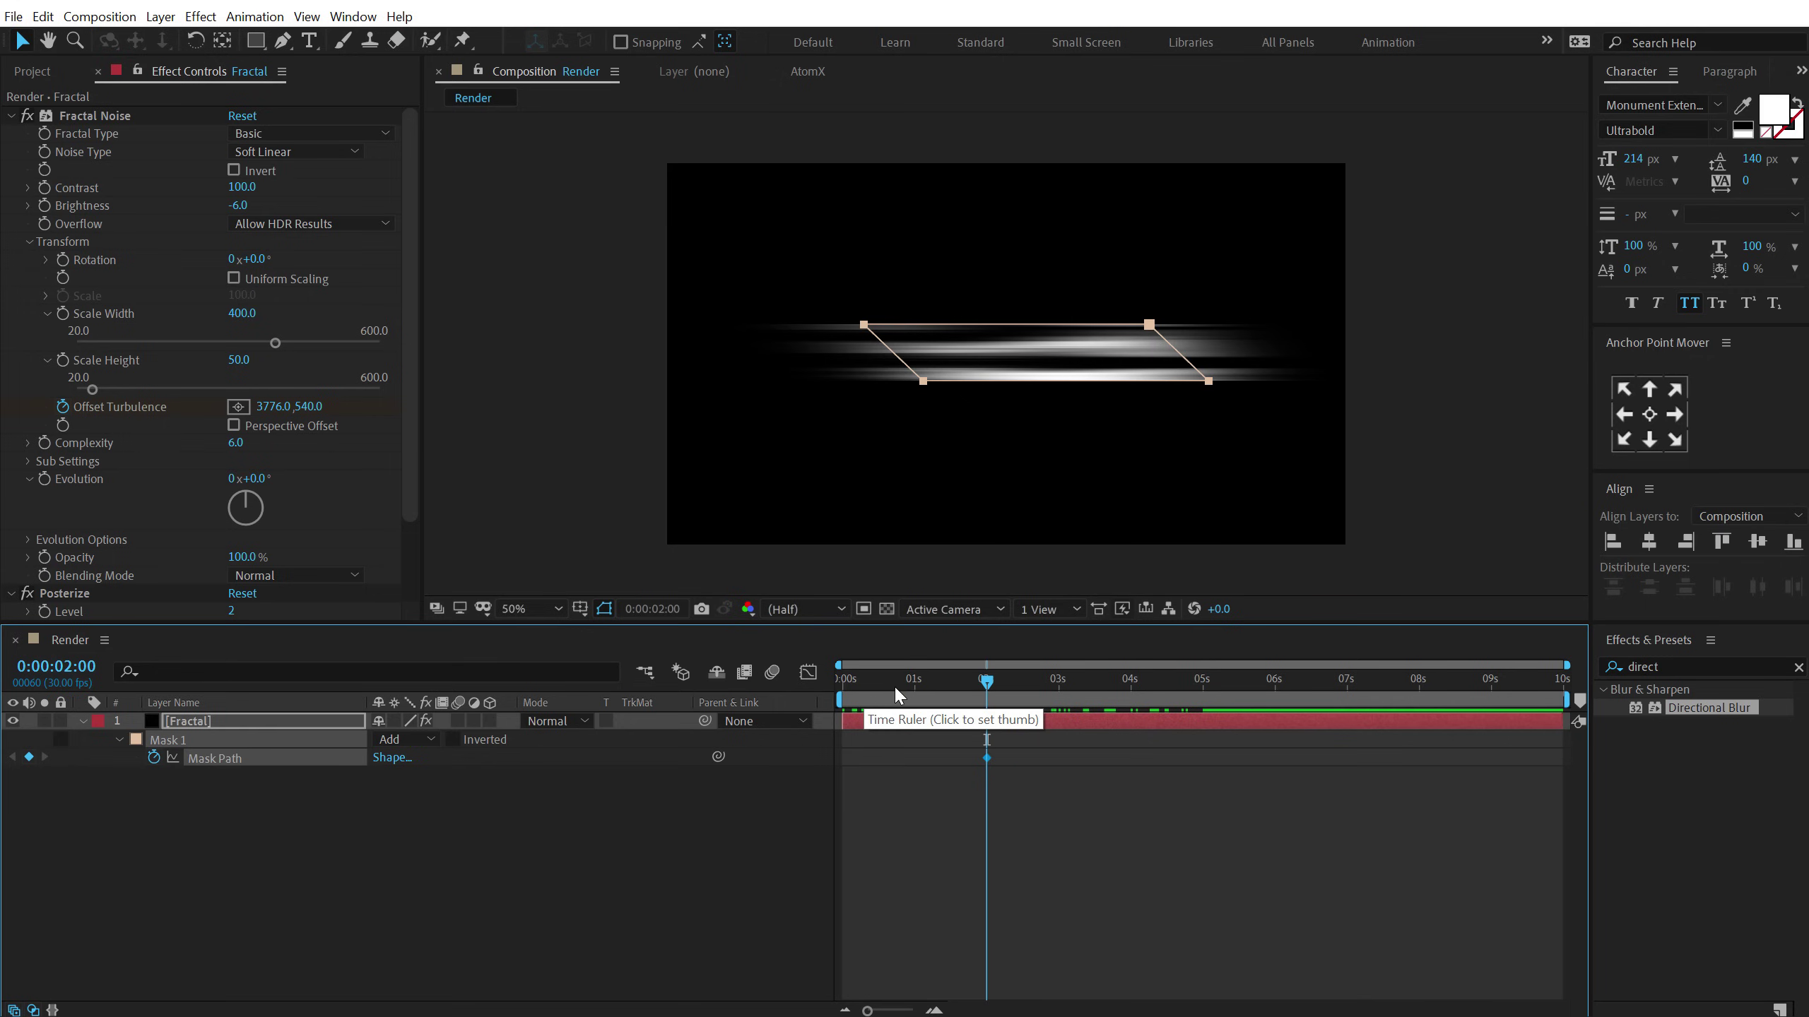
left_click_drag(898, 694, 624, 698)
left_click_drag(1096, 274, 930, 387)
left_click(448, 961)
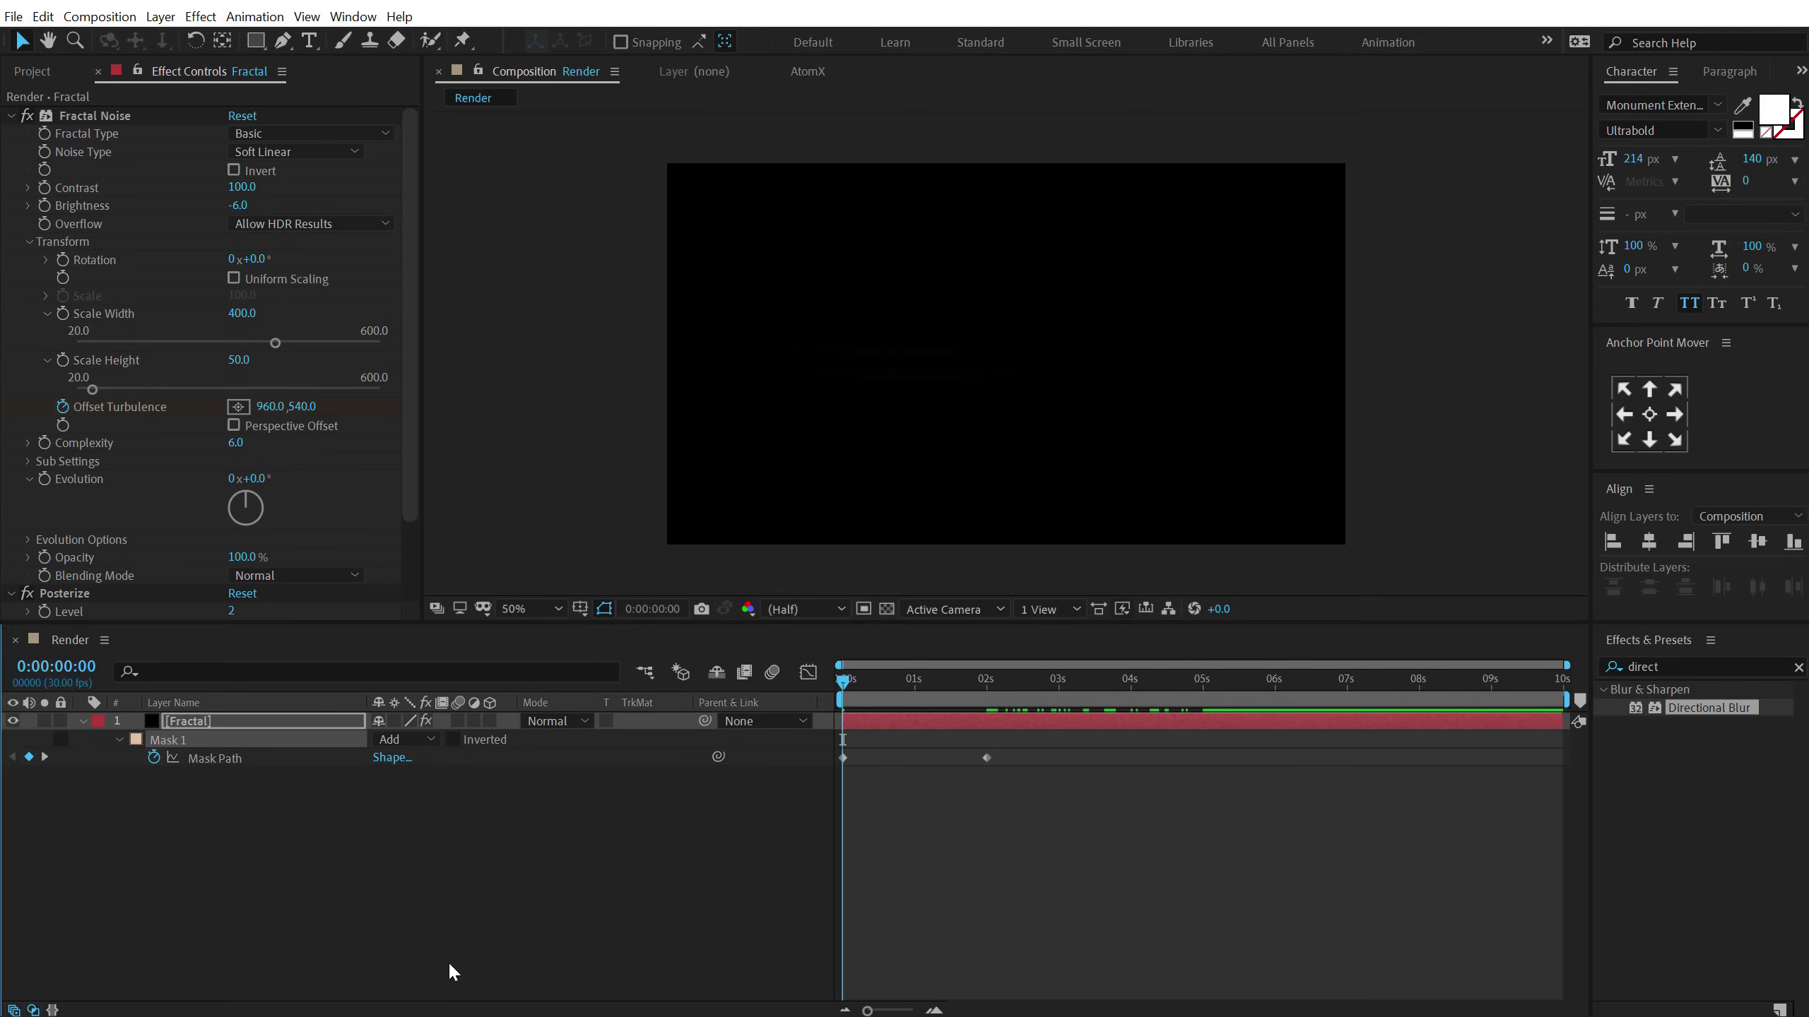
key("space")
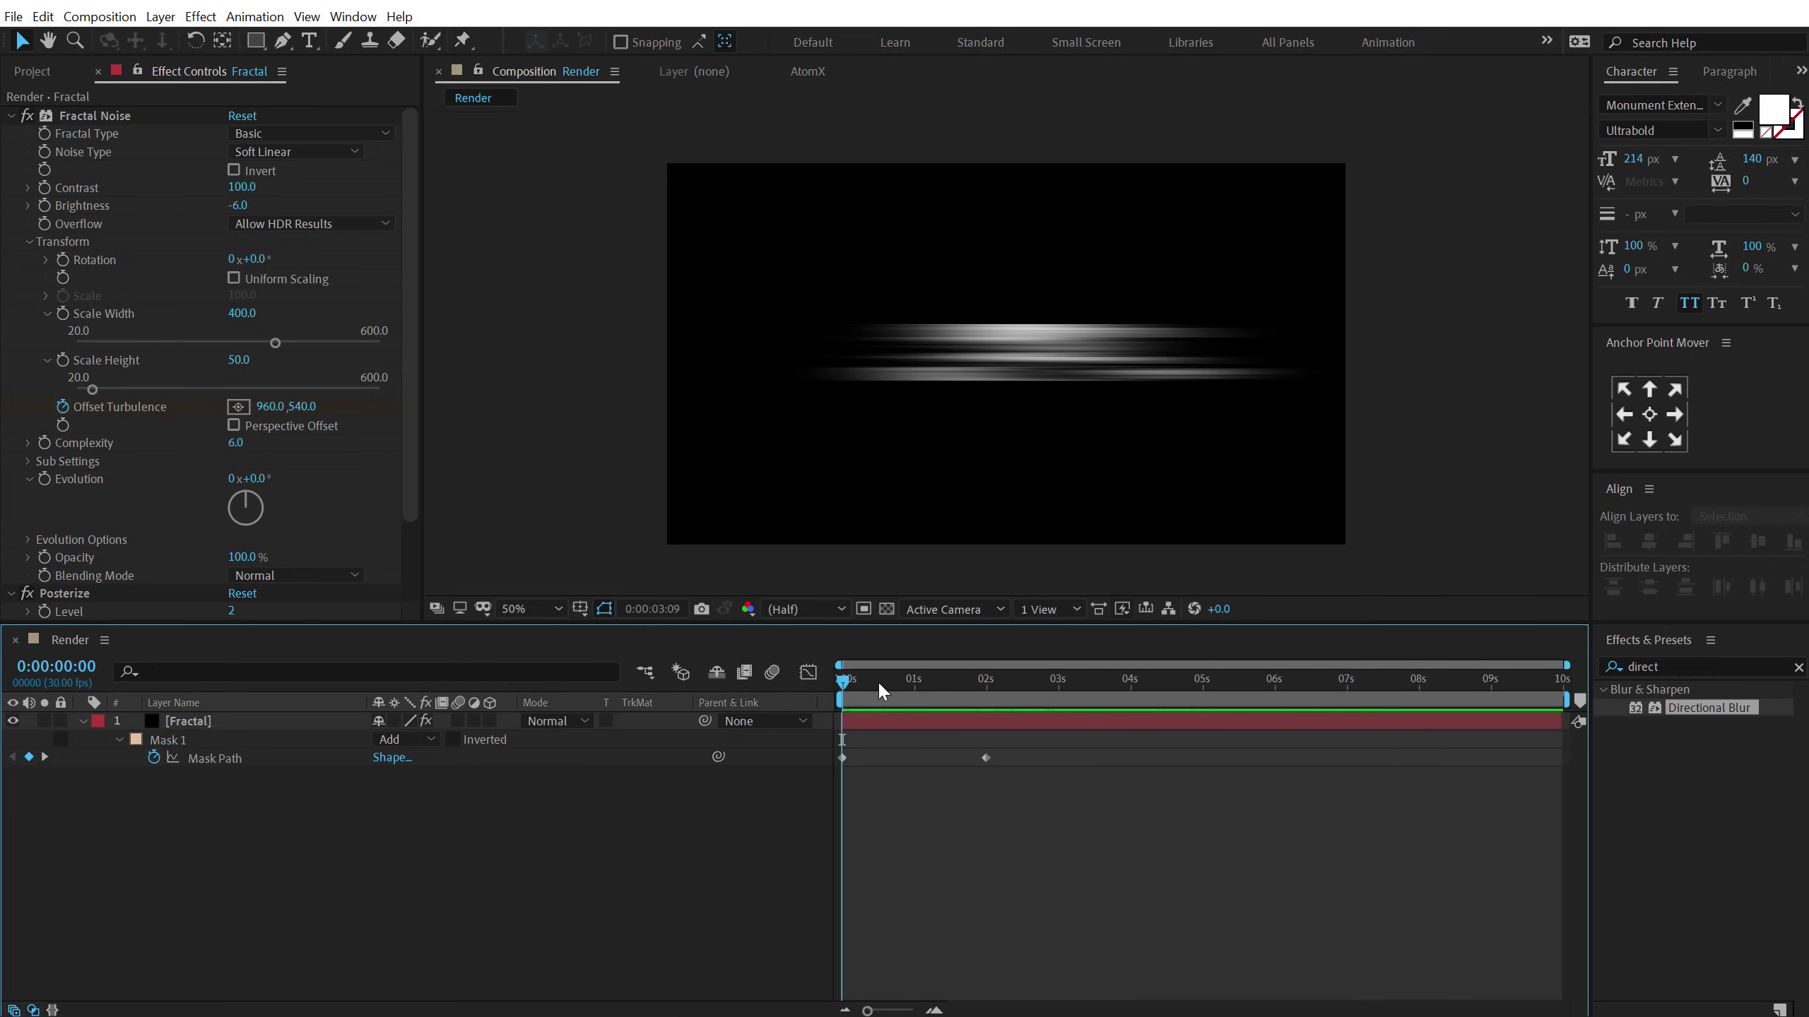
mouse_move(878, 681)
left_mouse_down()
mouse_move(972, 678)
mouse_move(831, 684)
mouse_move(1039, 681)
left_mouse_up()
left_click(208, 720)
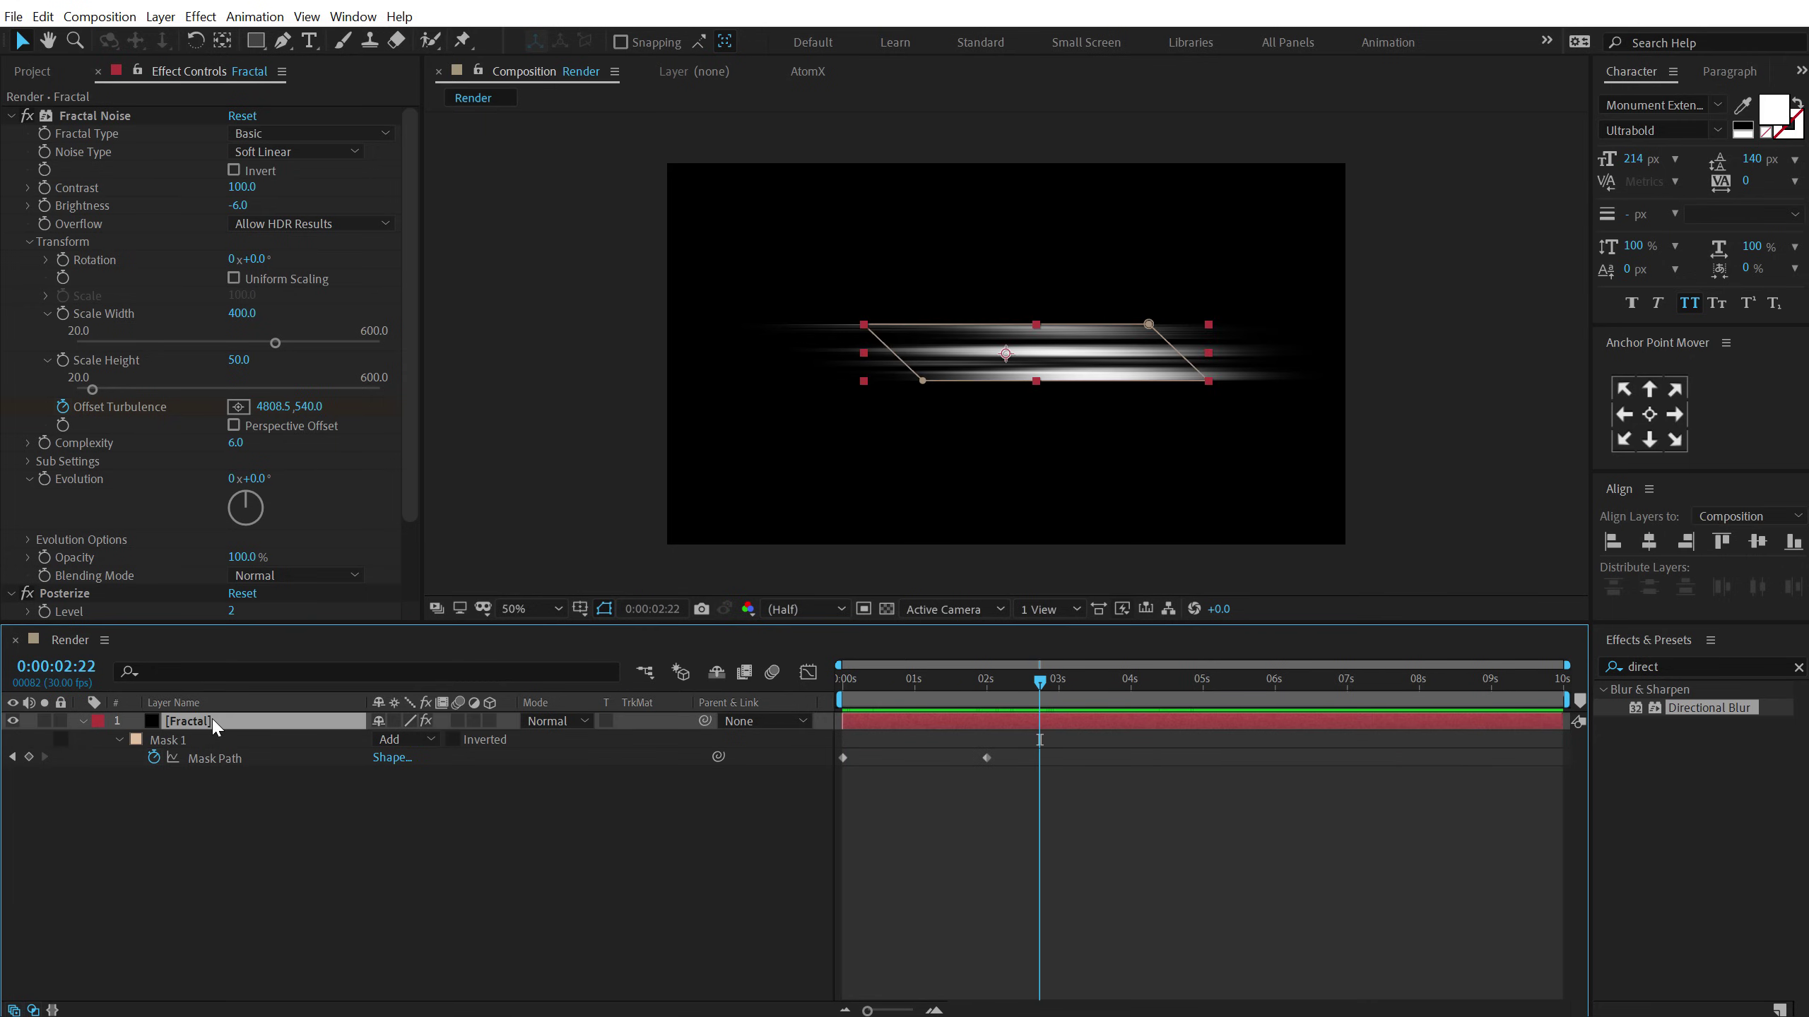
Pre-compose the Fractal layer into a composition named Base Line.
key("ctrl+shift+c")
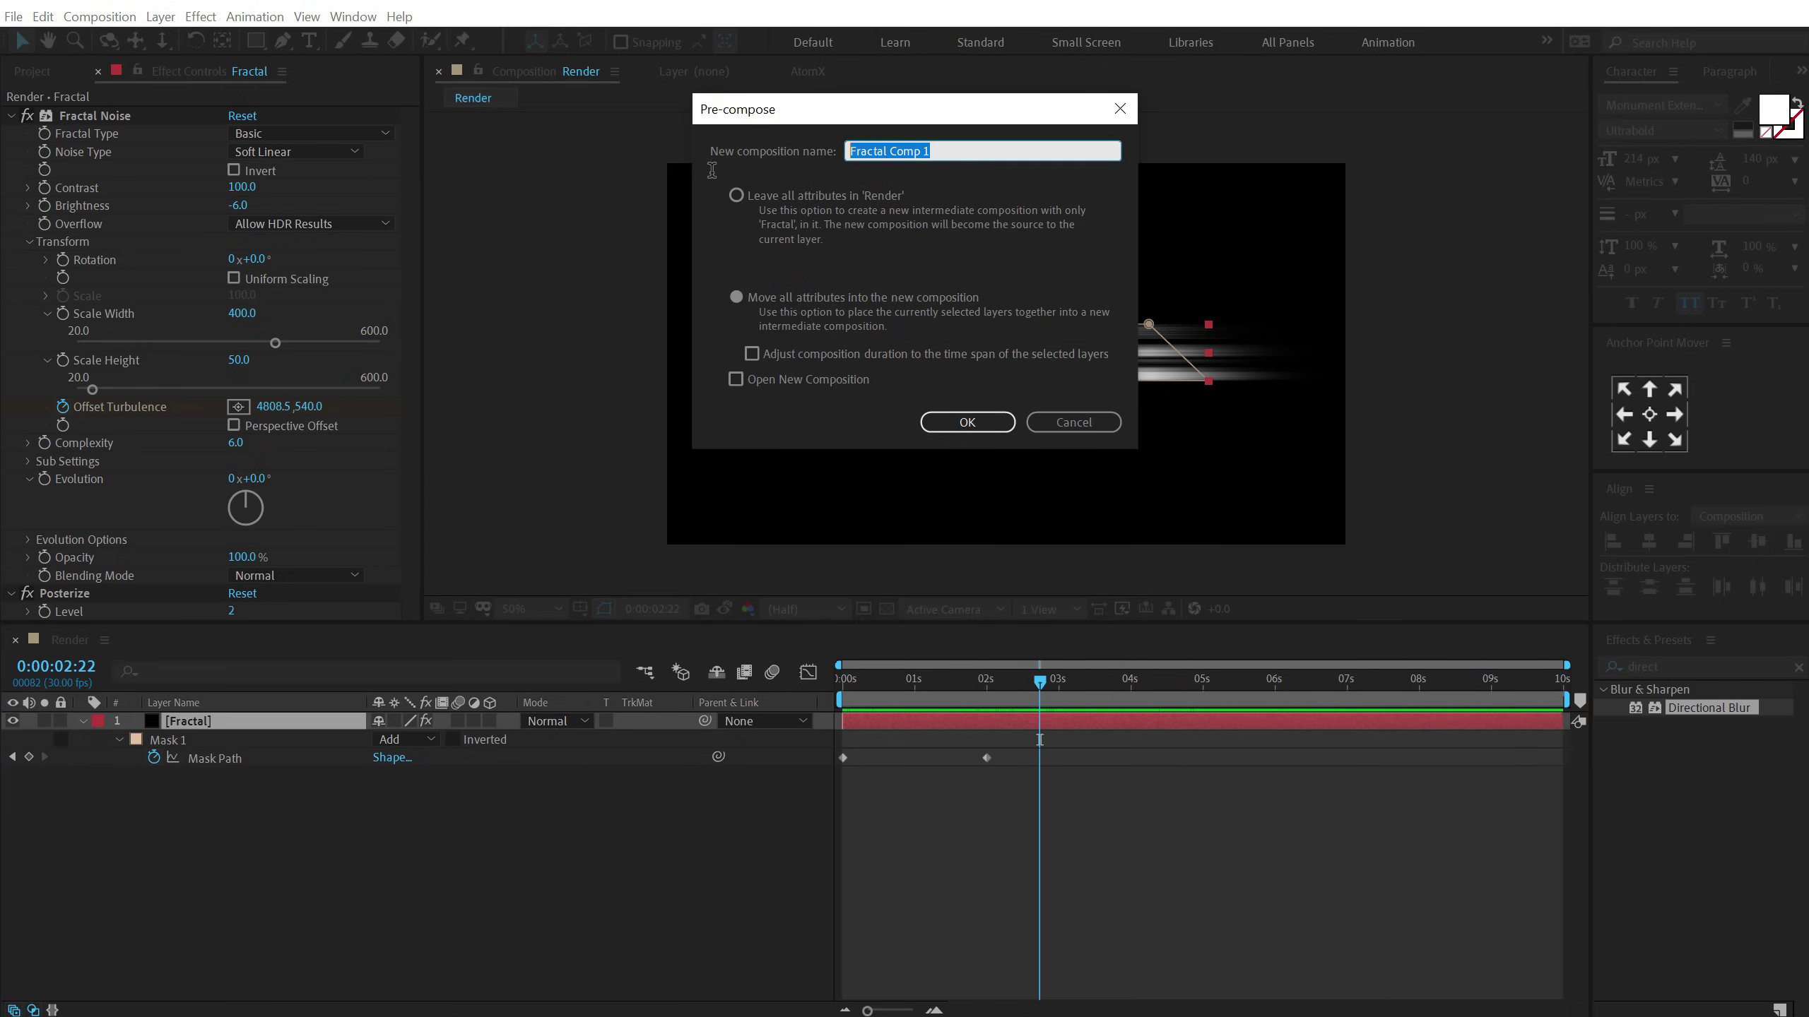
type("Base Line")
key("Return")
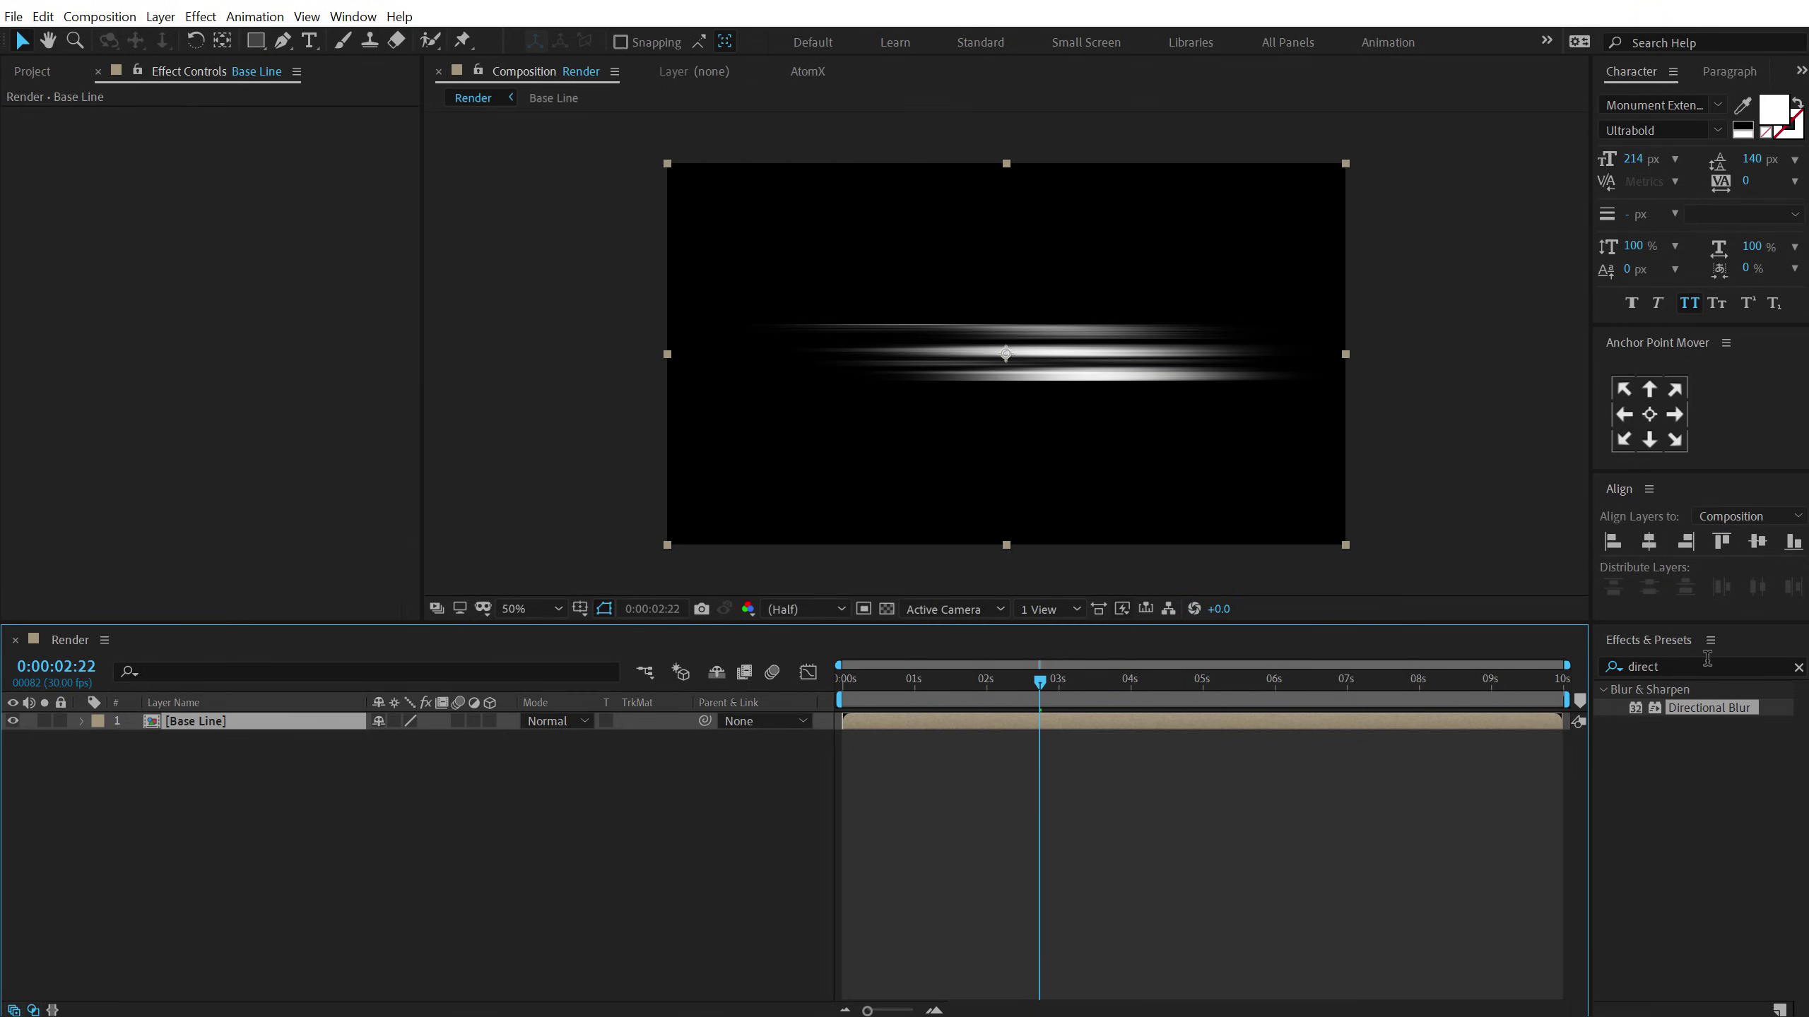
Apply Polar Coordinates to Base Line with Rect to Polar and Interpolation 100%.
left_click(1684, 667)
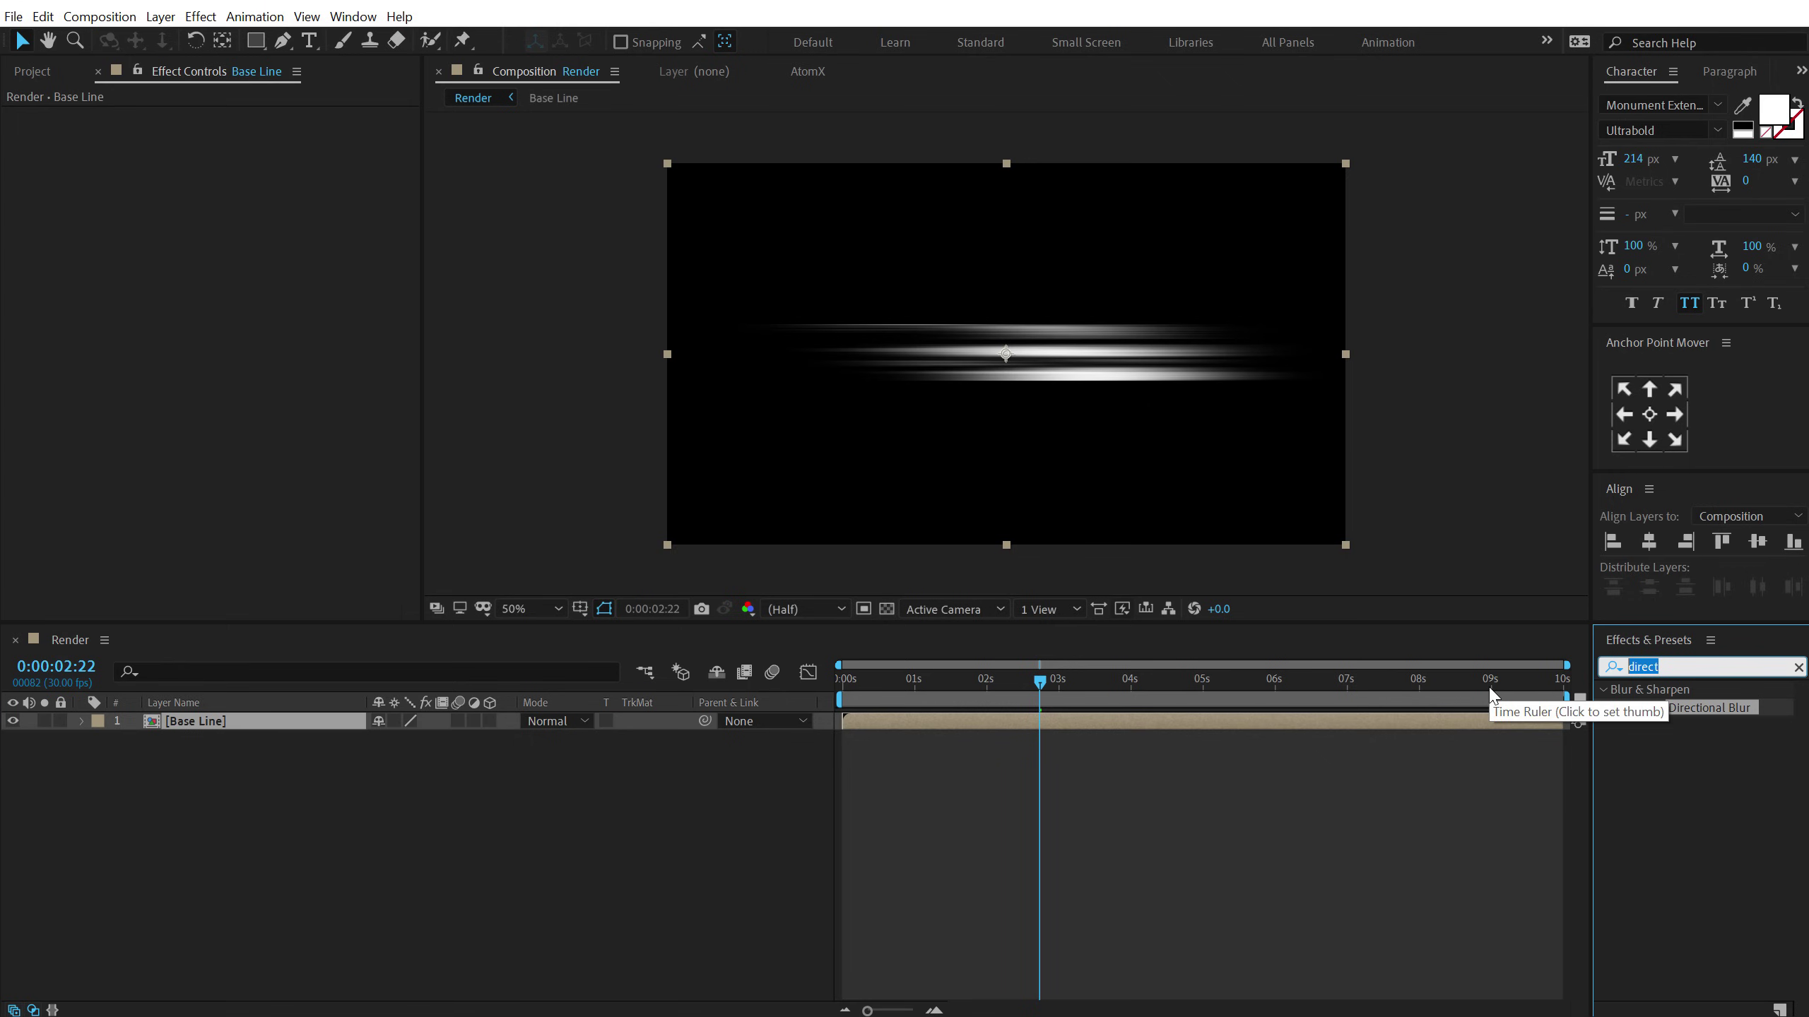
type("pola")
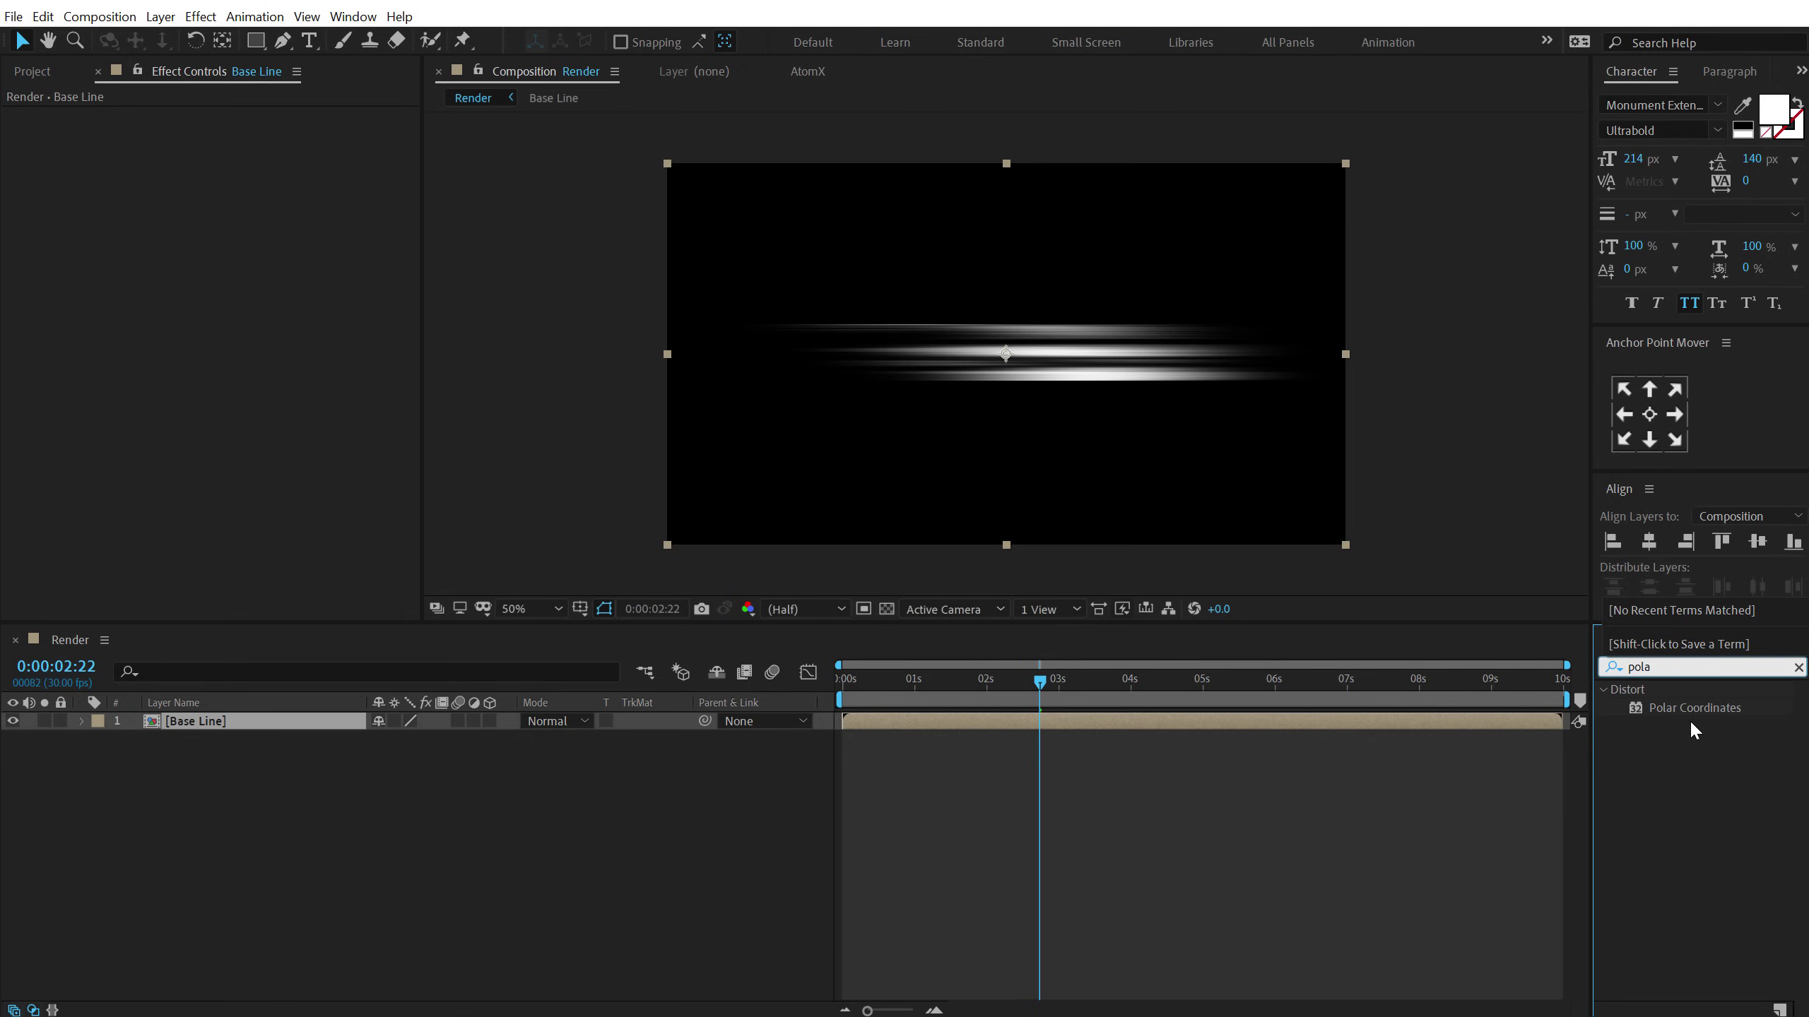
left_click(1677, 706)
left_click_drag(1675, 706, 266, 729)
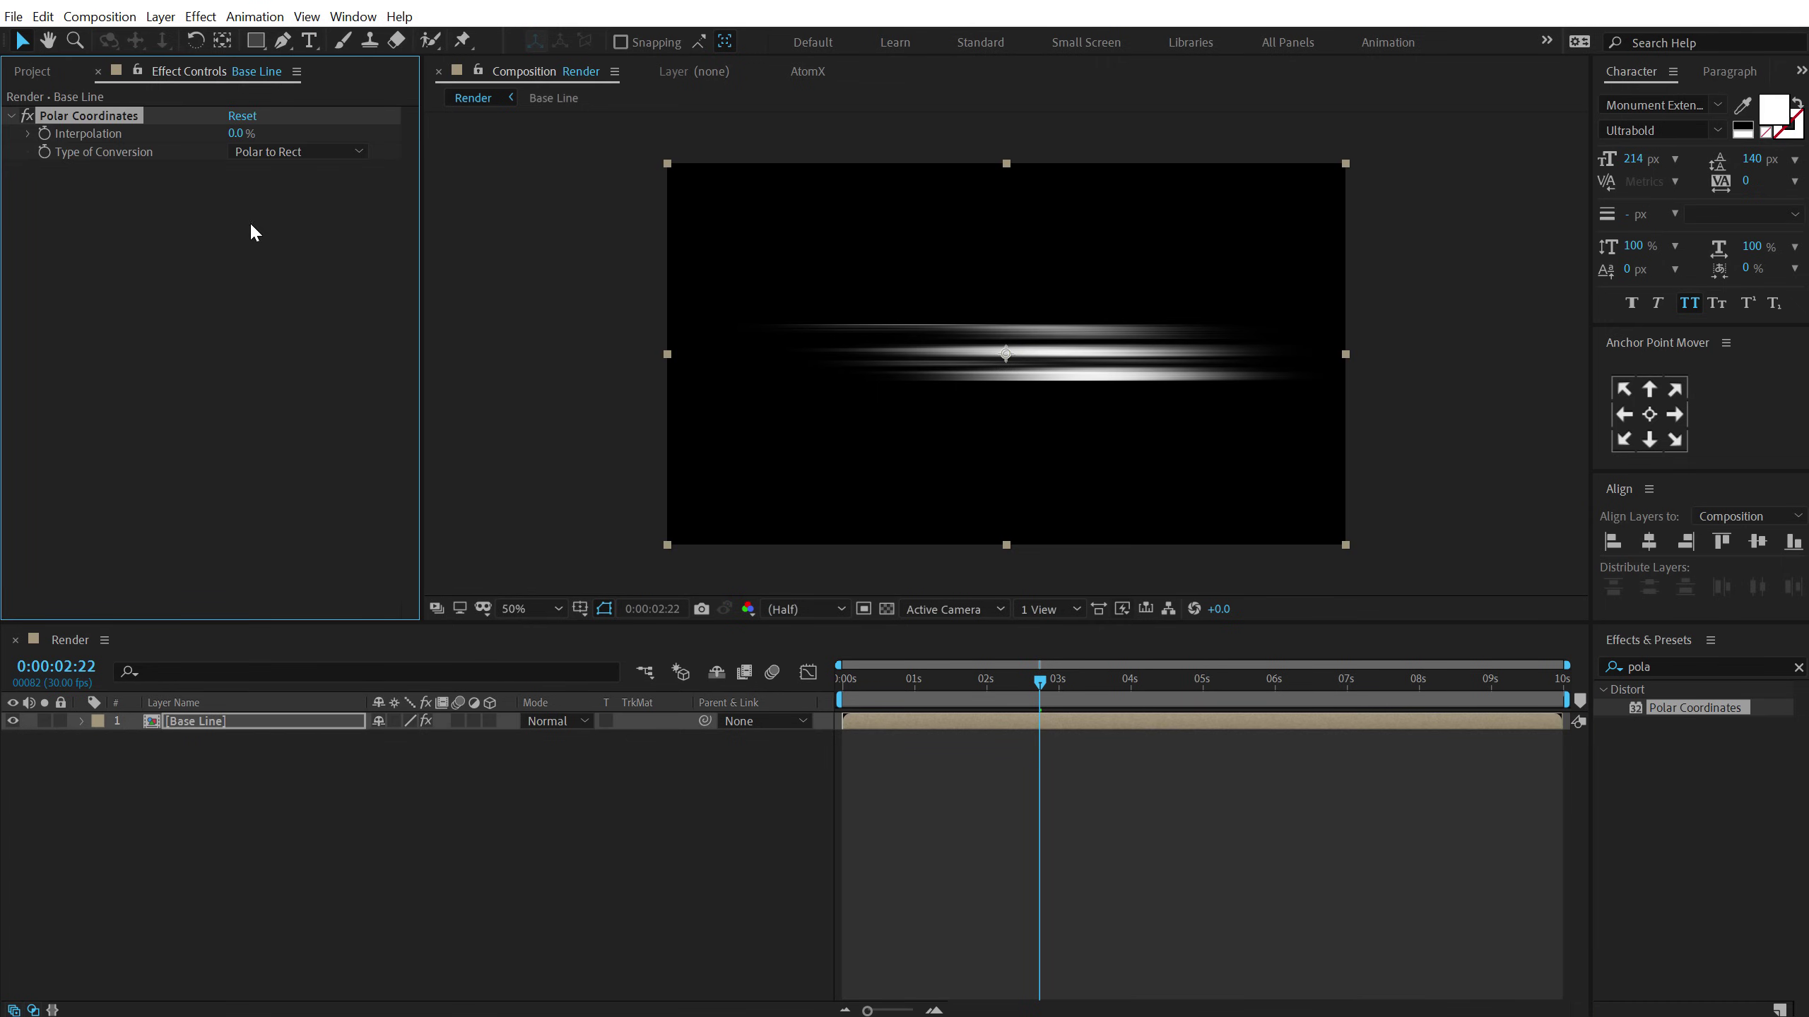
left_click(282, 155)
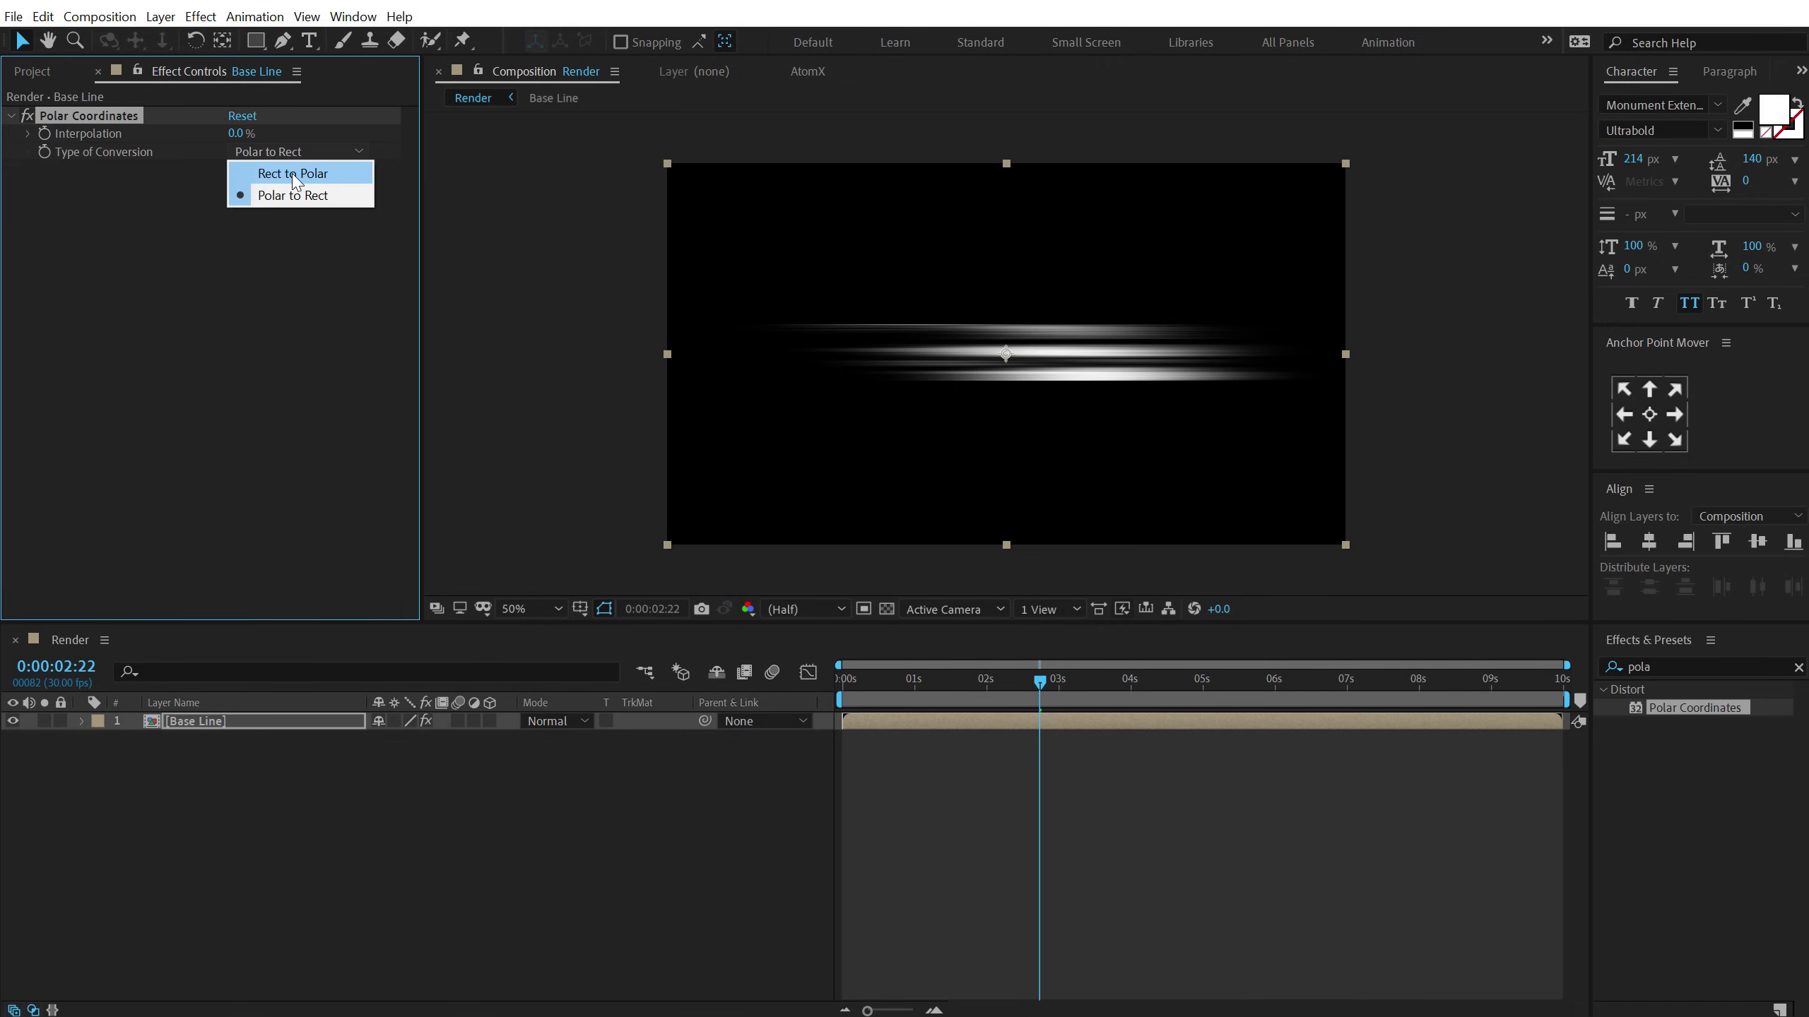
left_click(295, 178)
left_click_drag(243, 131, 484, 133)
left_click(557, 787)
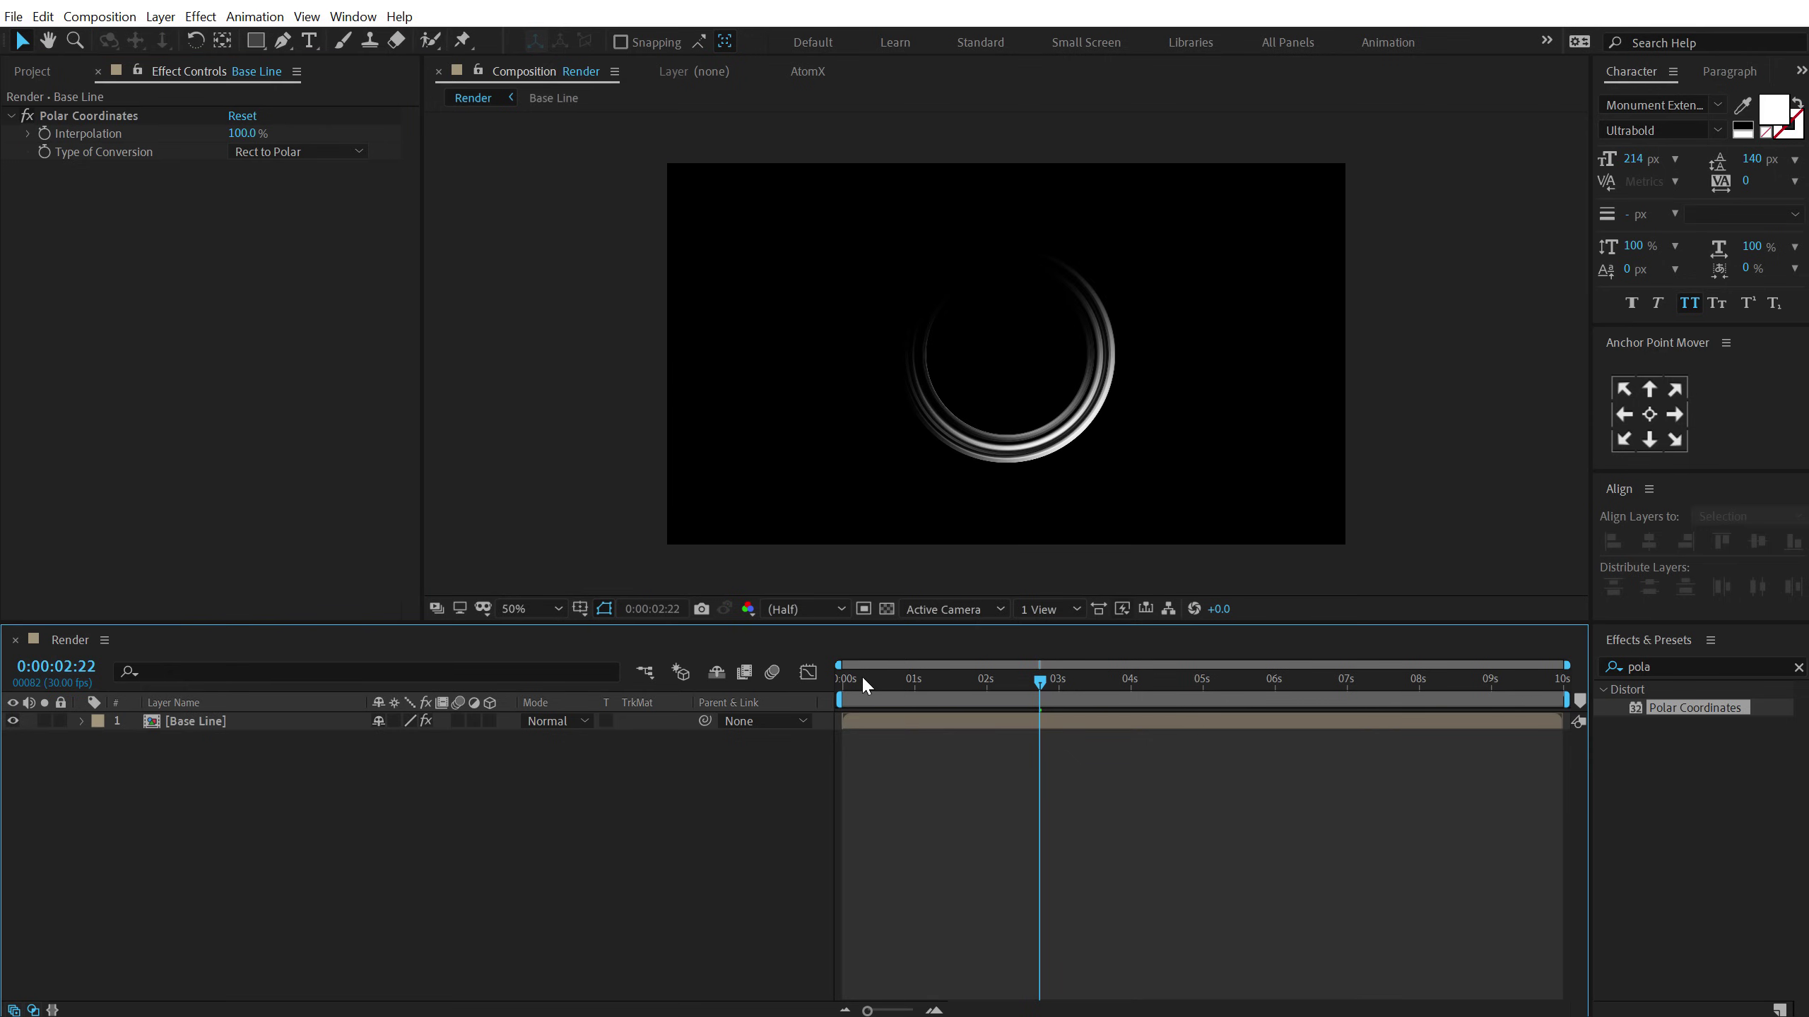
left_click_drag(863, 676, 998, 682)
Rotate the Base Line ring, duplicate it, and rotate the copy to a different angle.
left_click(234, 725)
left_click(235, 725)
key("r")
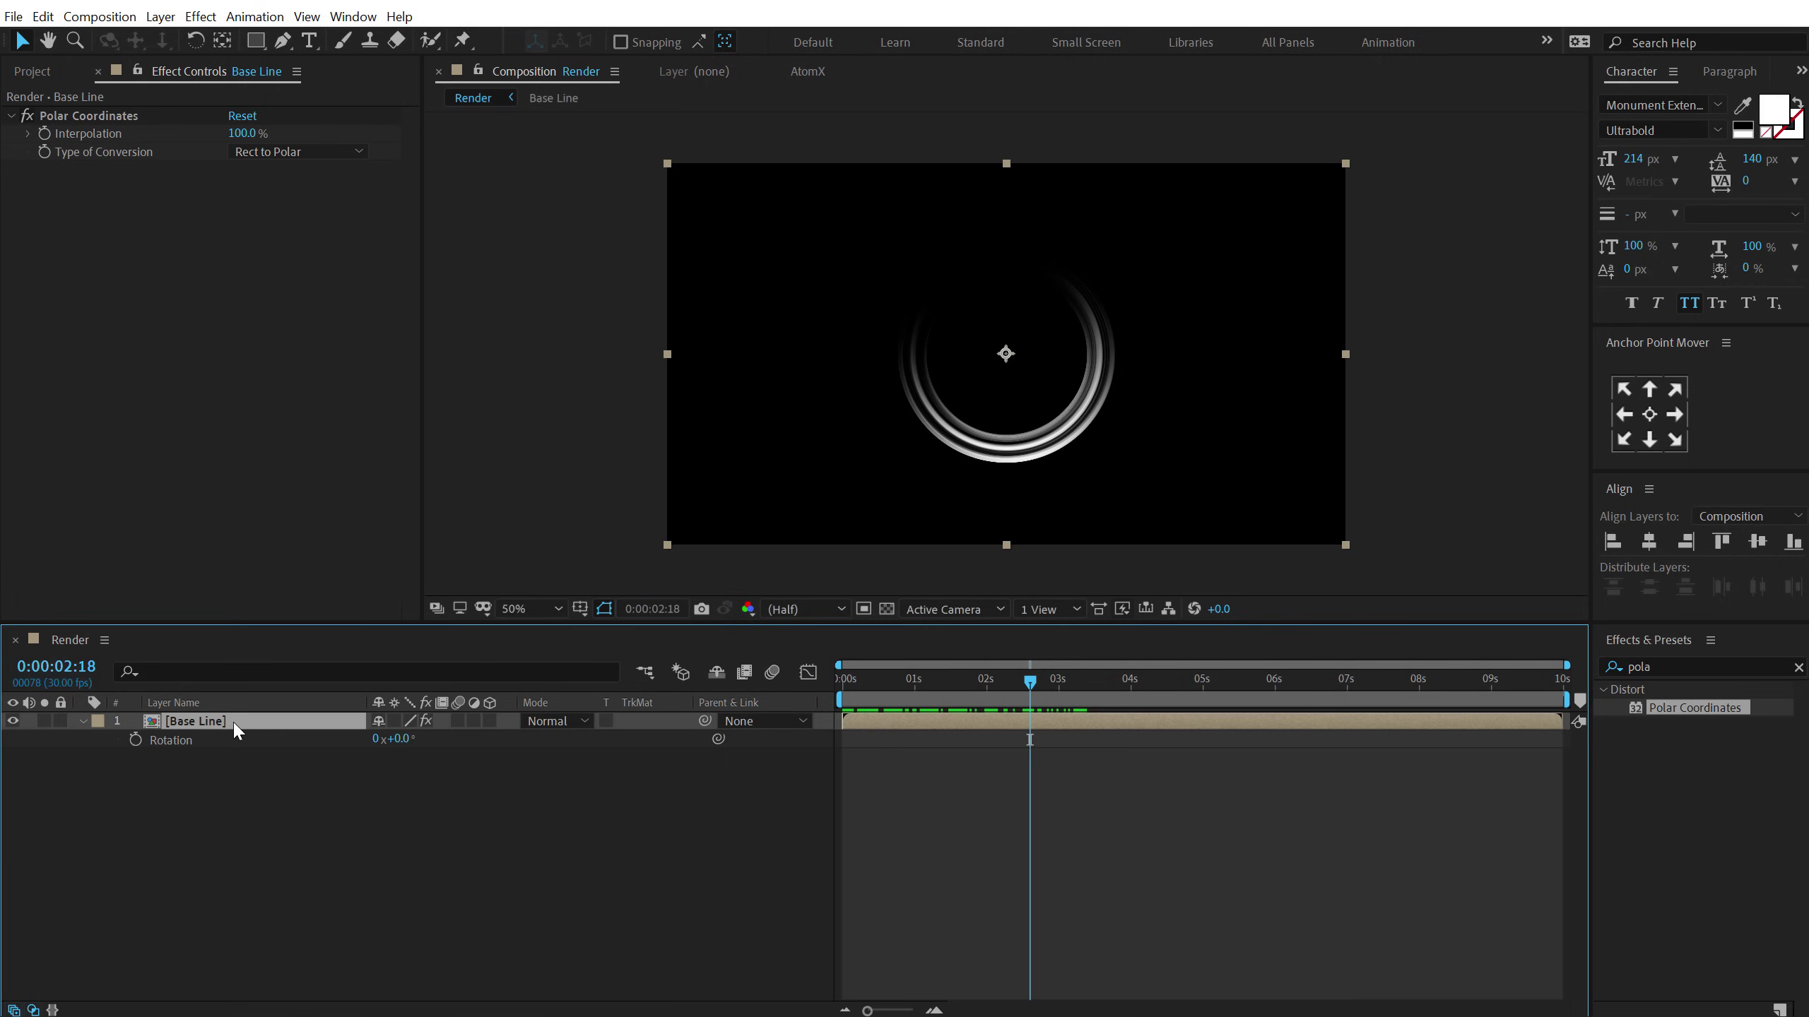
left_click_drag(397, 742, 443, 741)
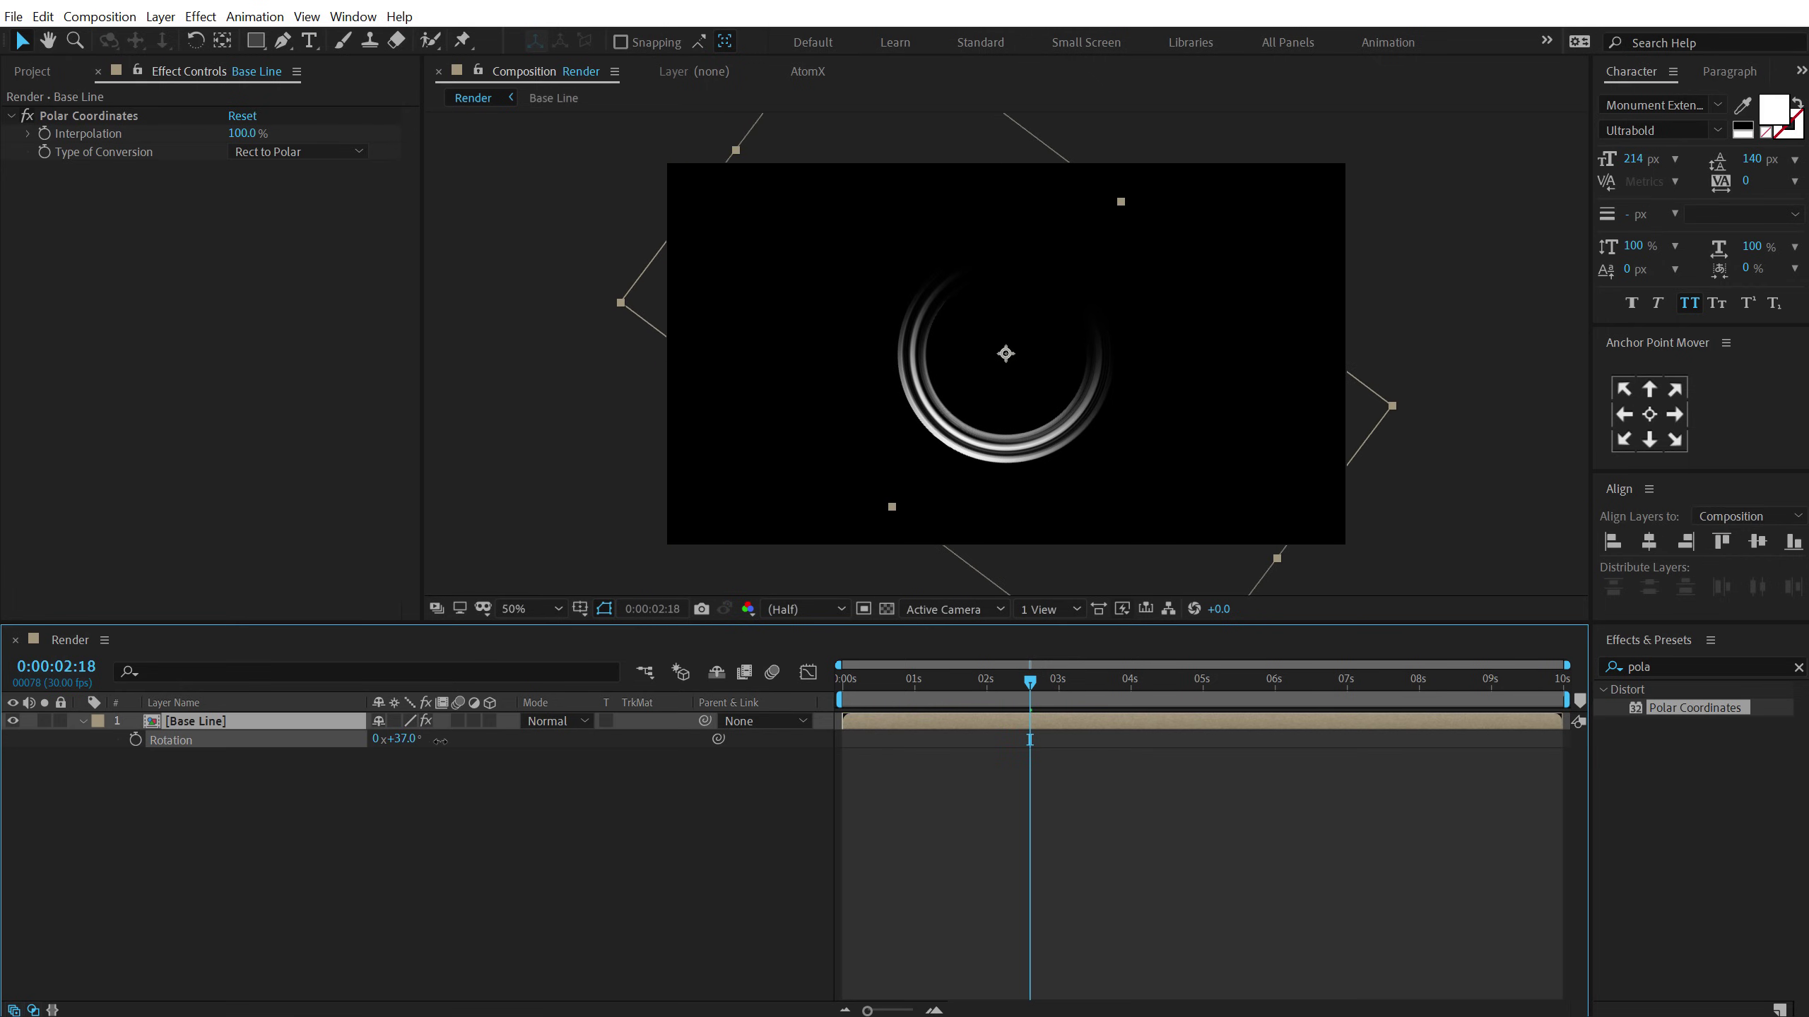
left_click(218, 722)
key("ctrl+d")
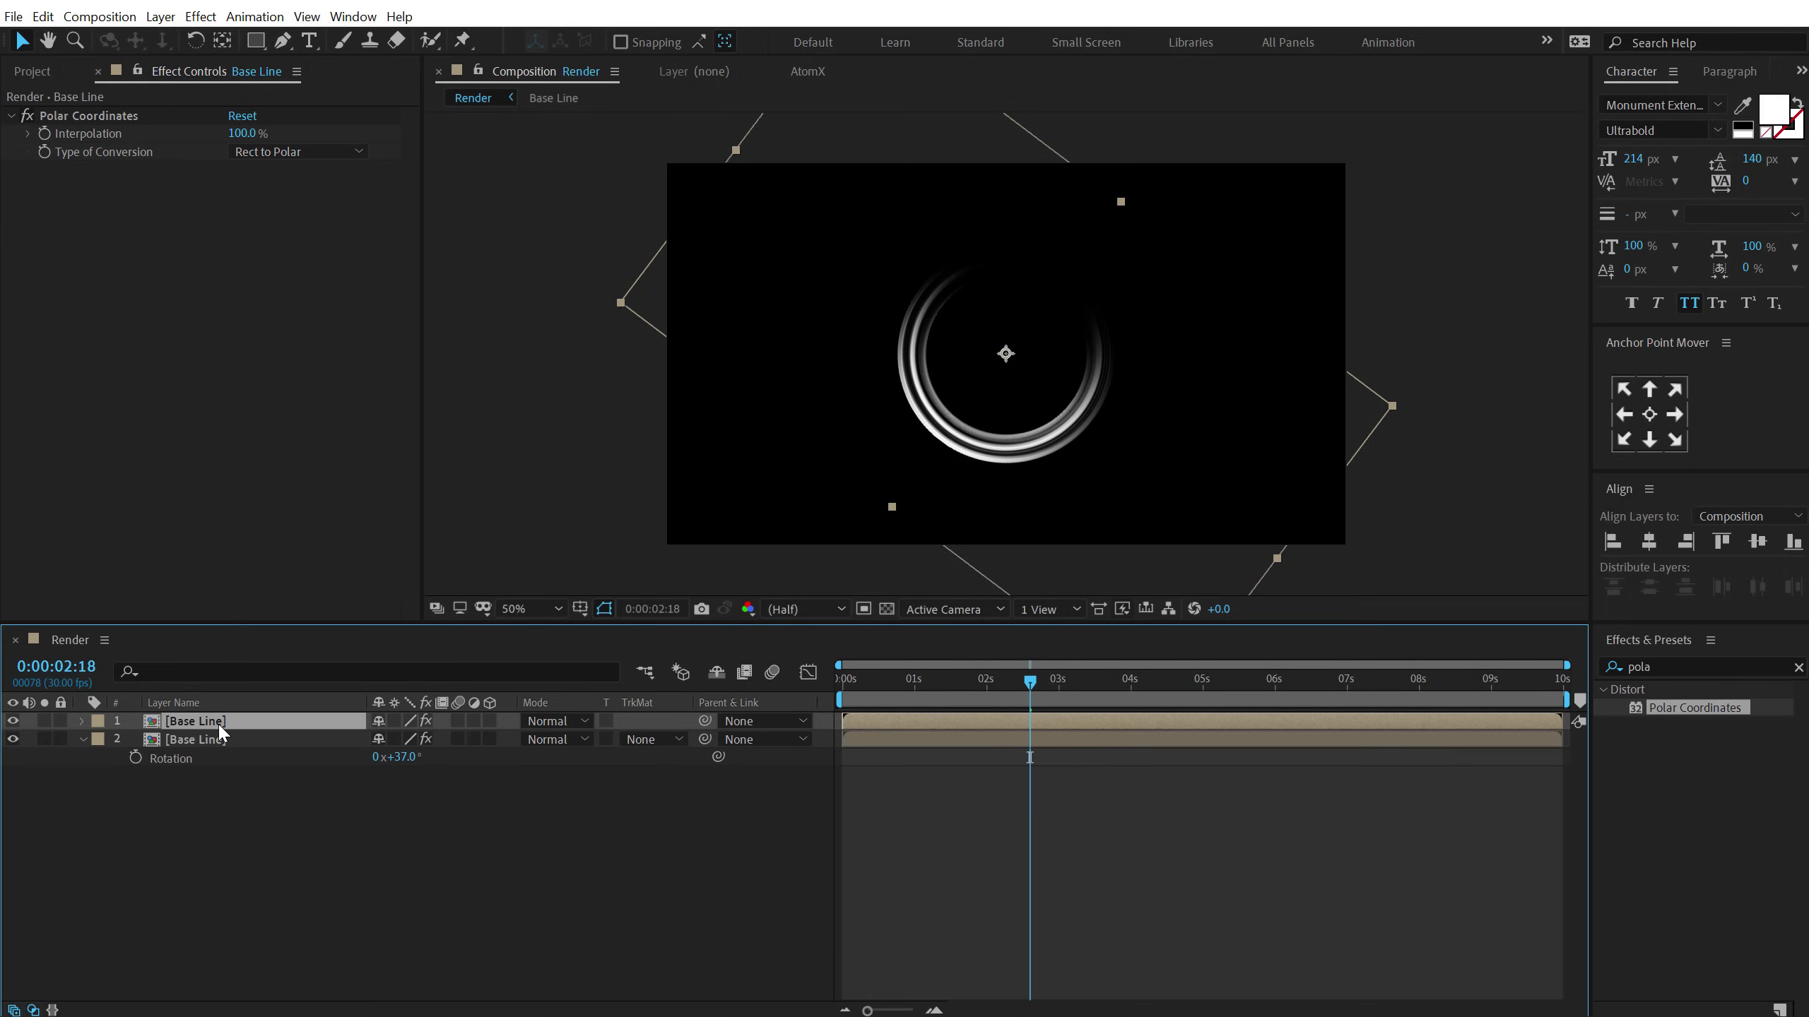
left_click_drag(396, 739, 582, 733)
Apply Tint to the first ring with Map White To pink FF1751.
left_click(1674, 664)
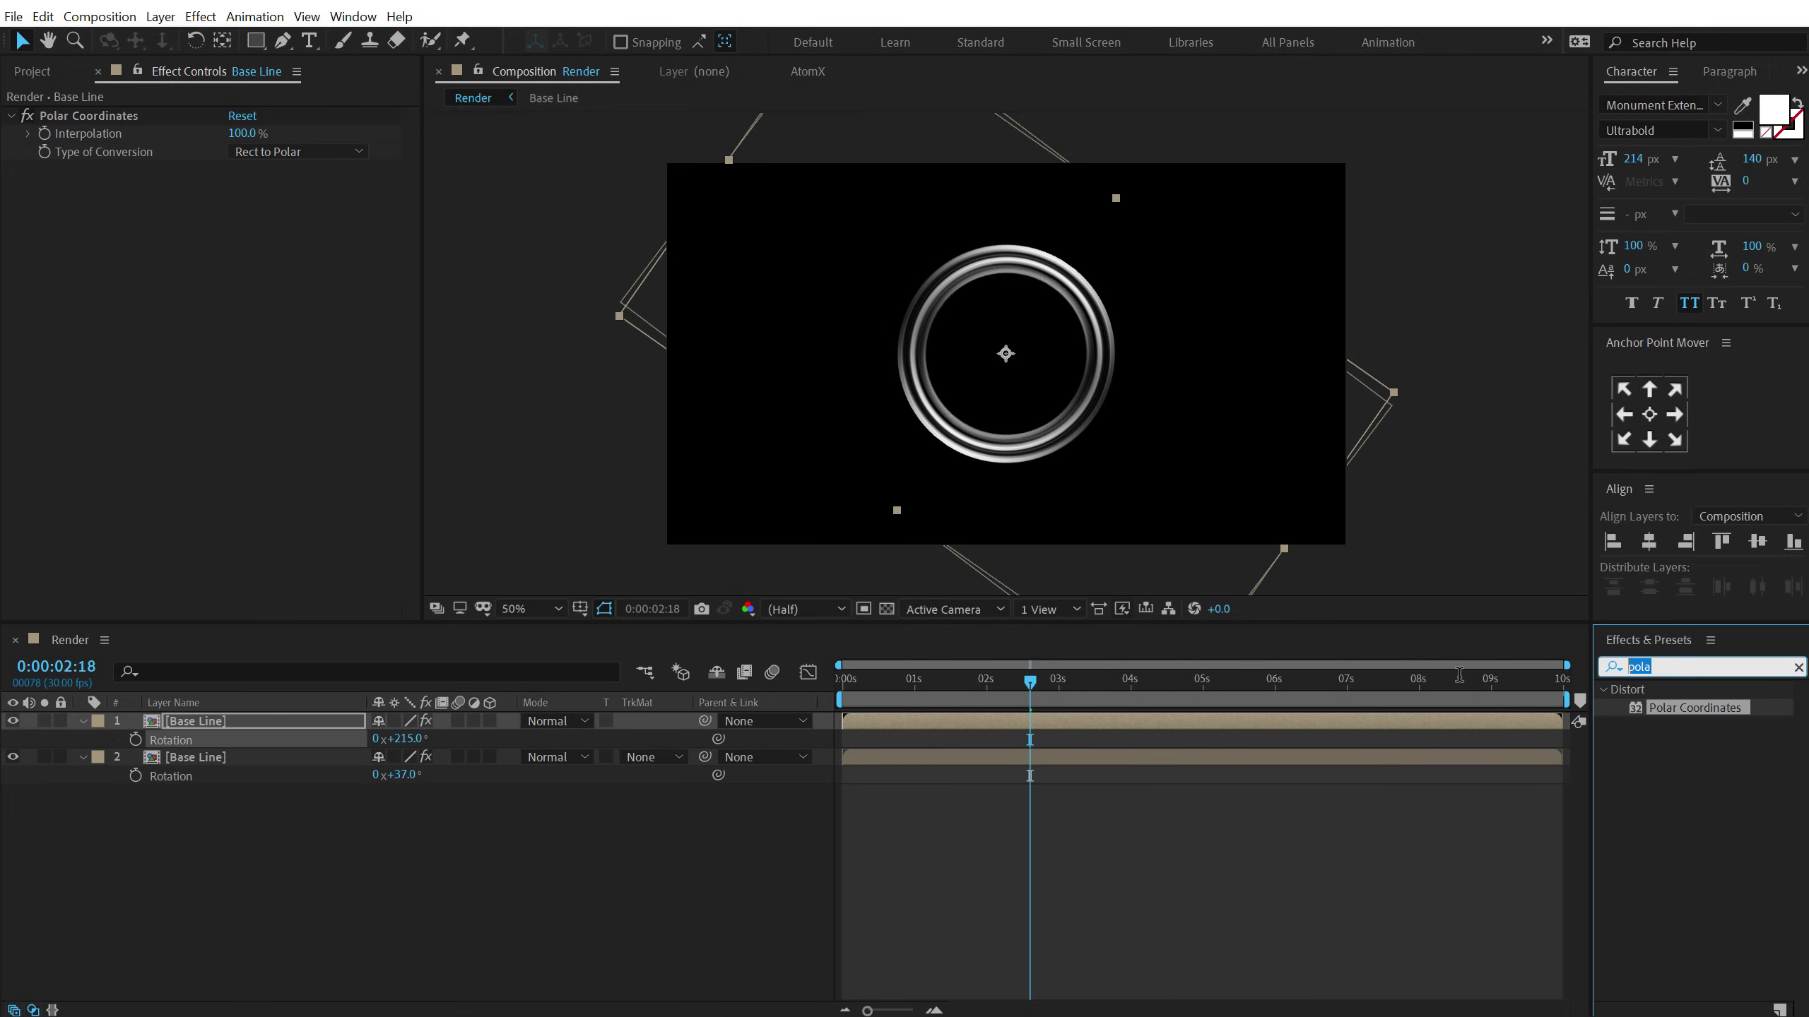
type("tint")
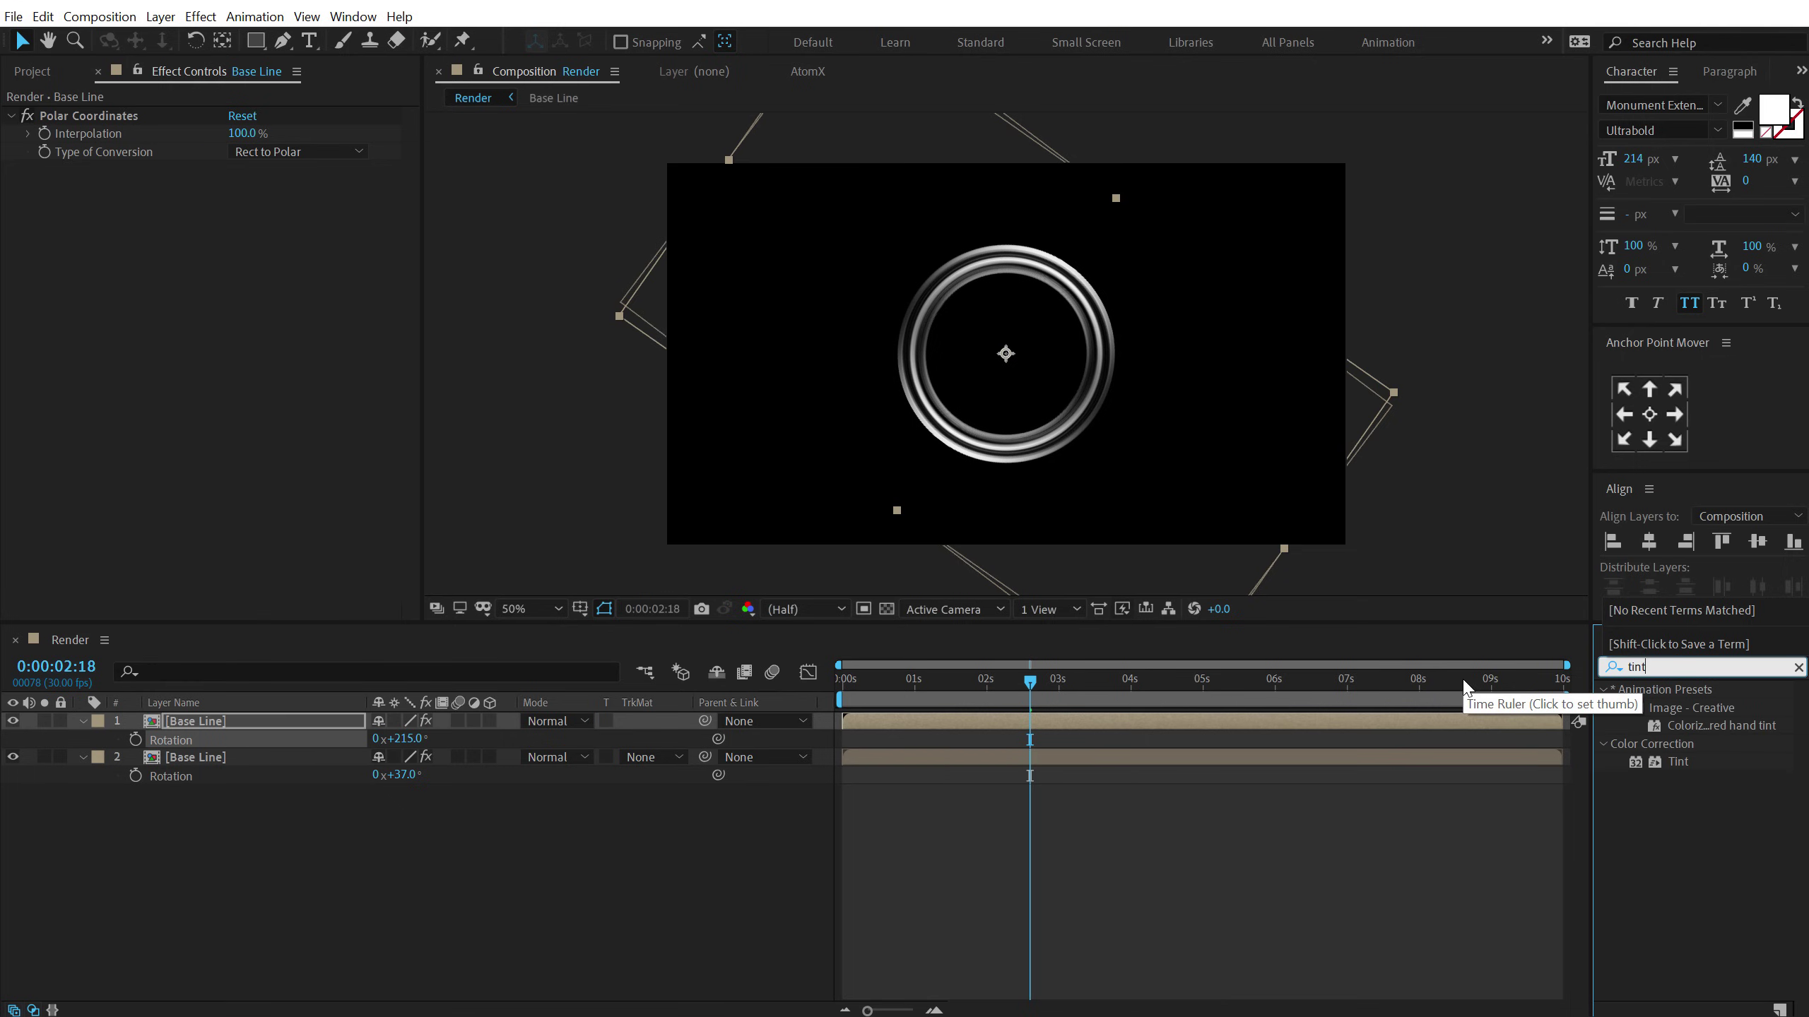
double_click(1678, 761)
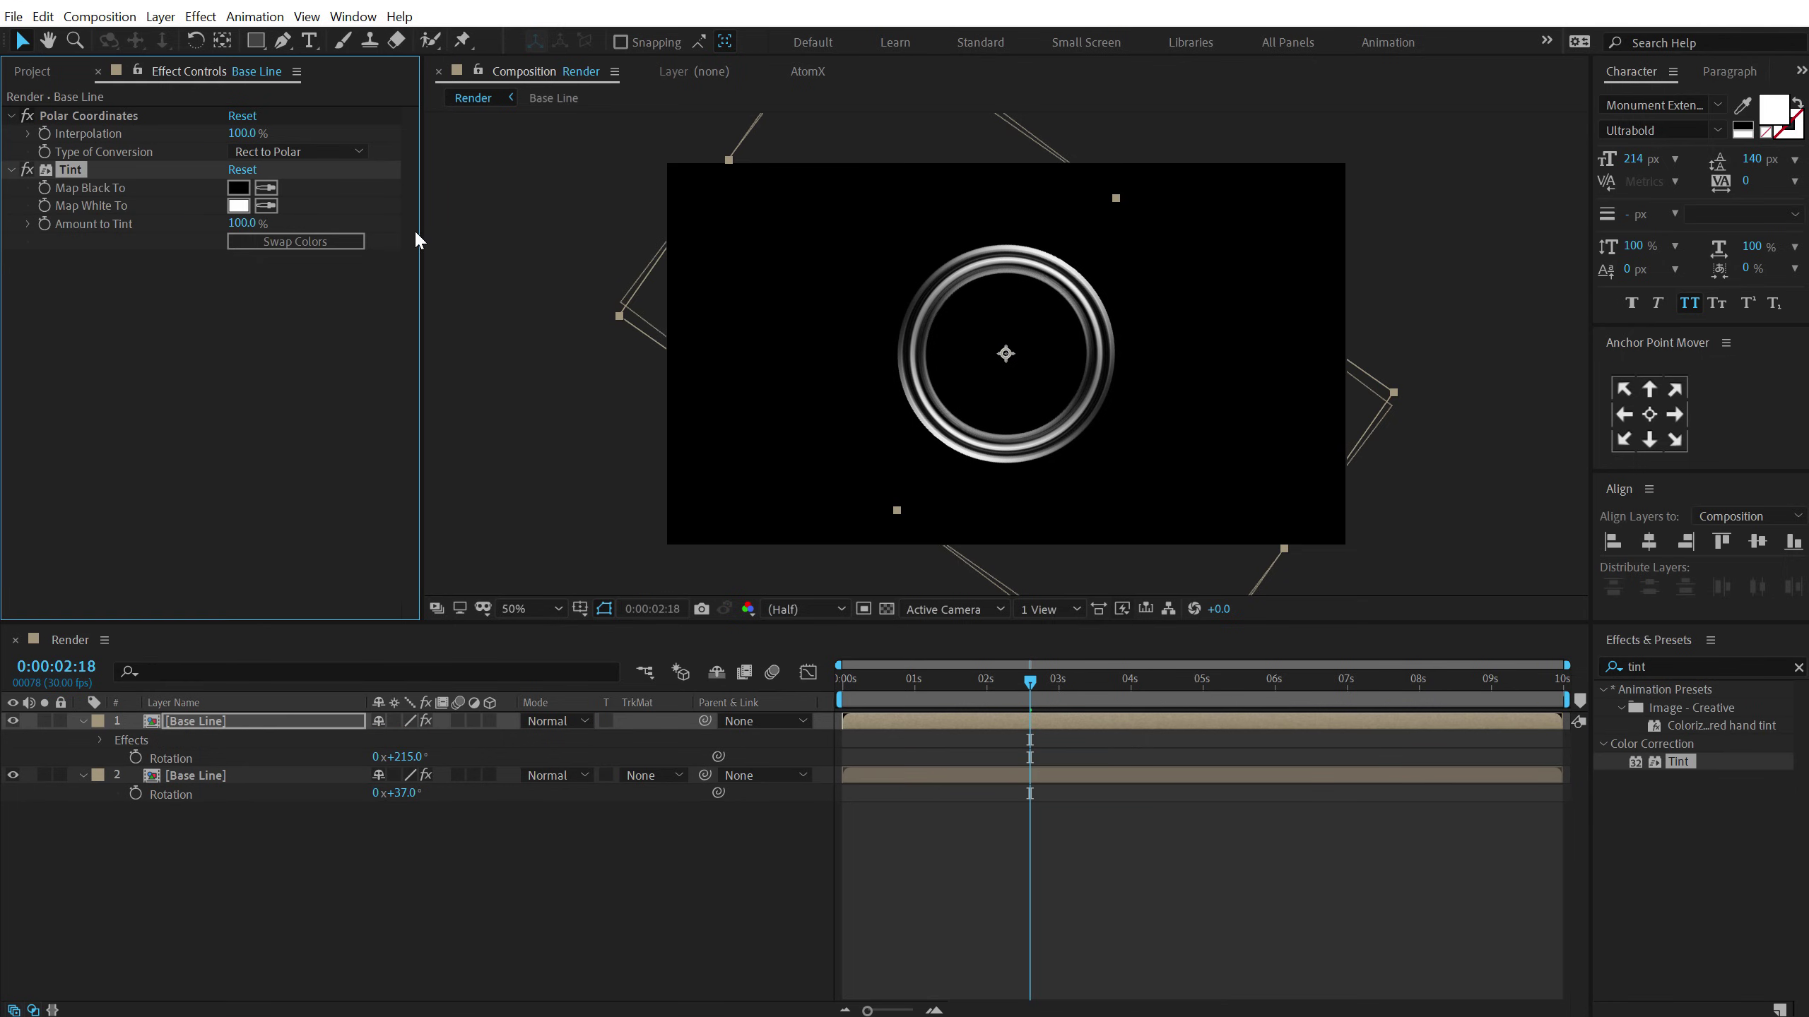
left_click(238, 206)
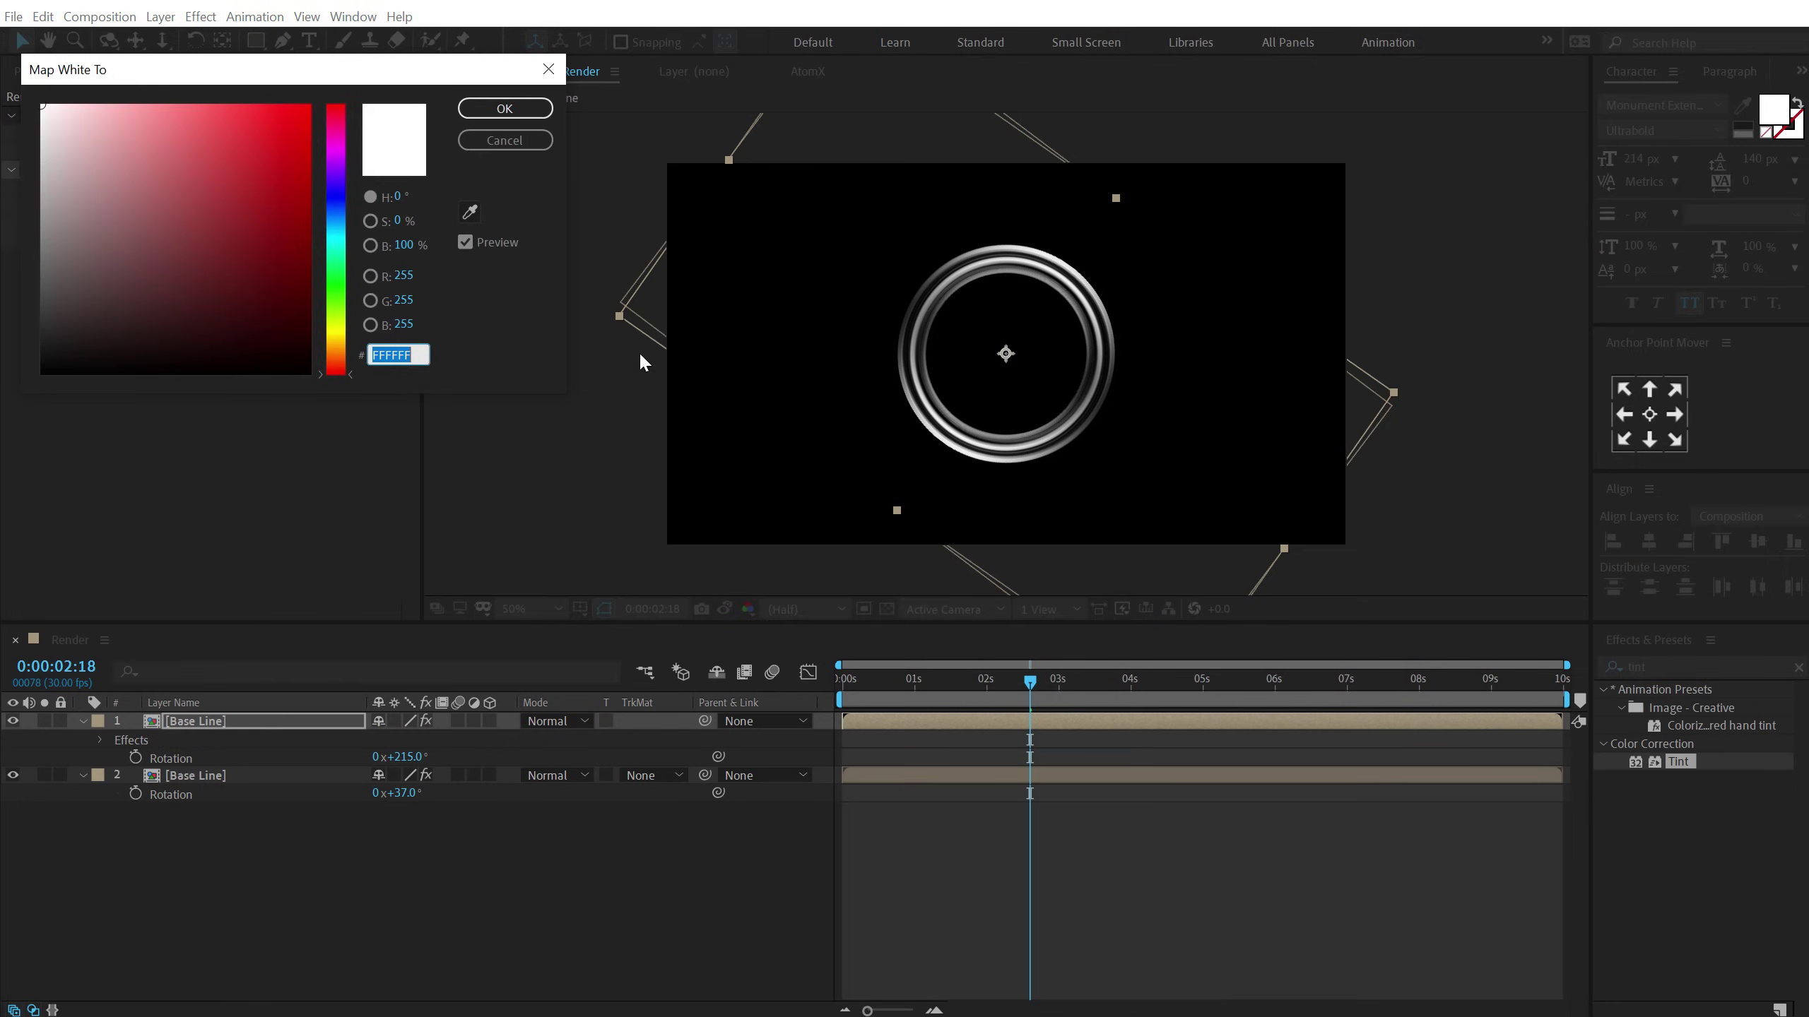
left_click(330, 118)
left_click_drag(278, 106, 285, 104)
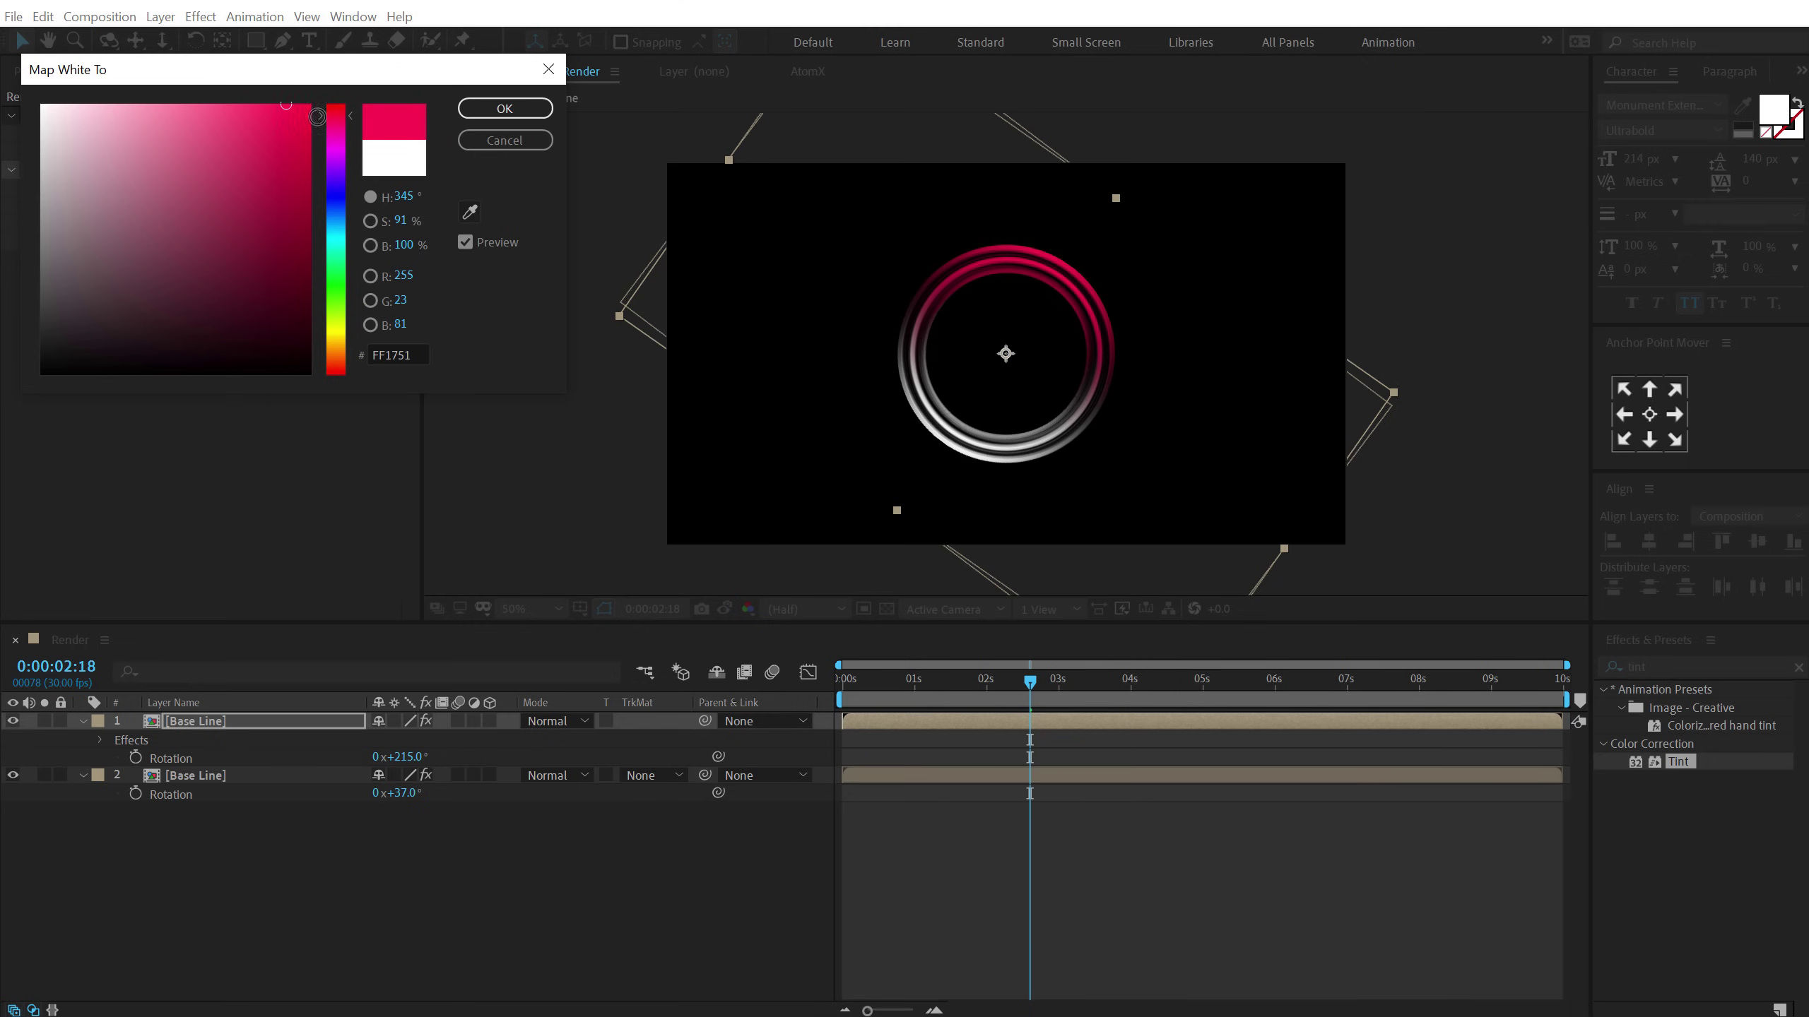
left_click(507, 114)
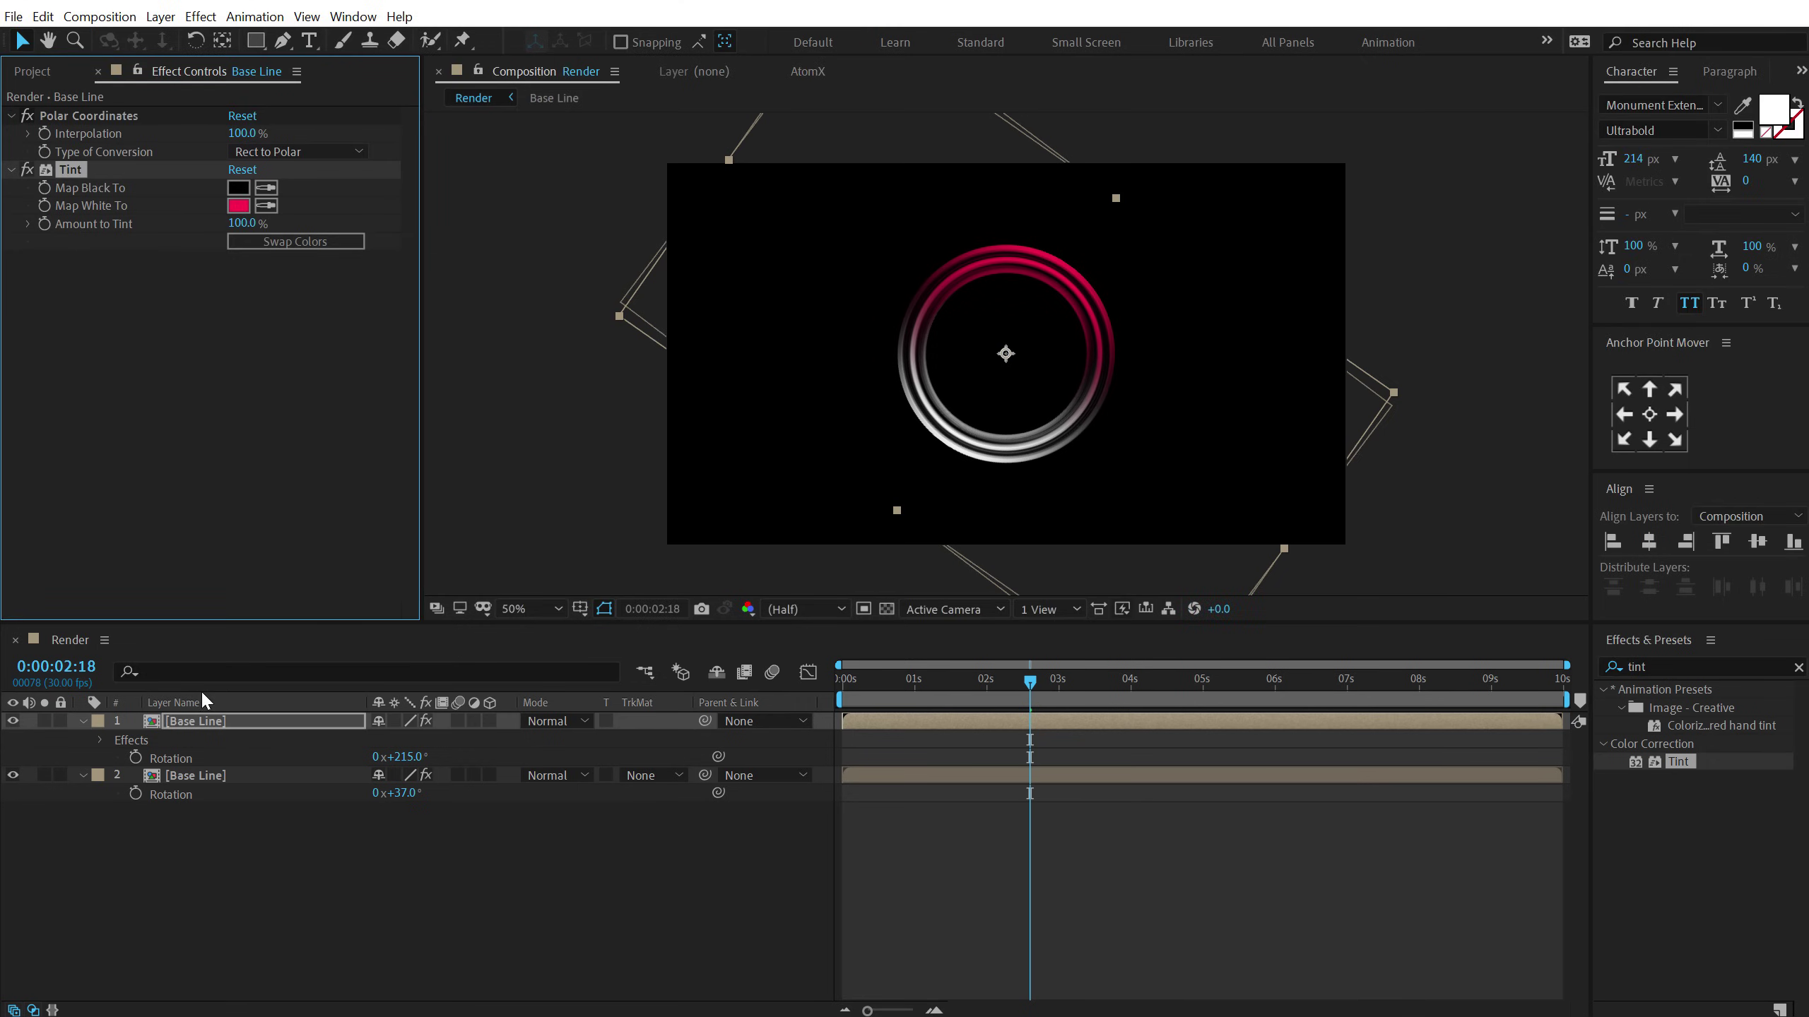
Paste Tint onto the second ring and set Map White To blue 174FFF.
left_click(203, 775)
key("ctrl+v")
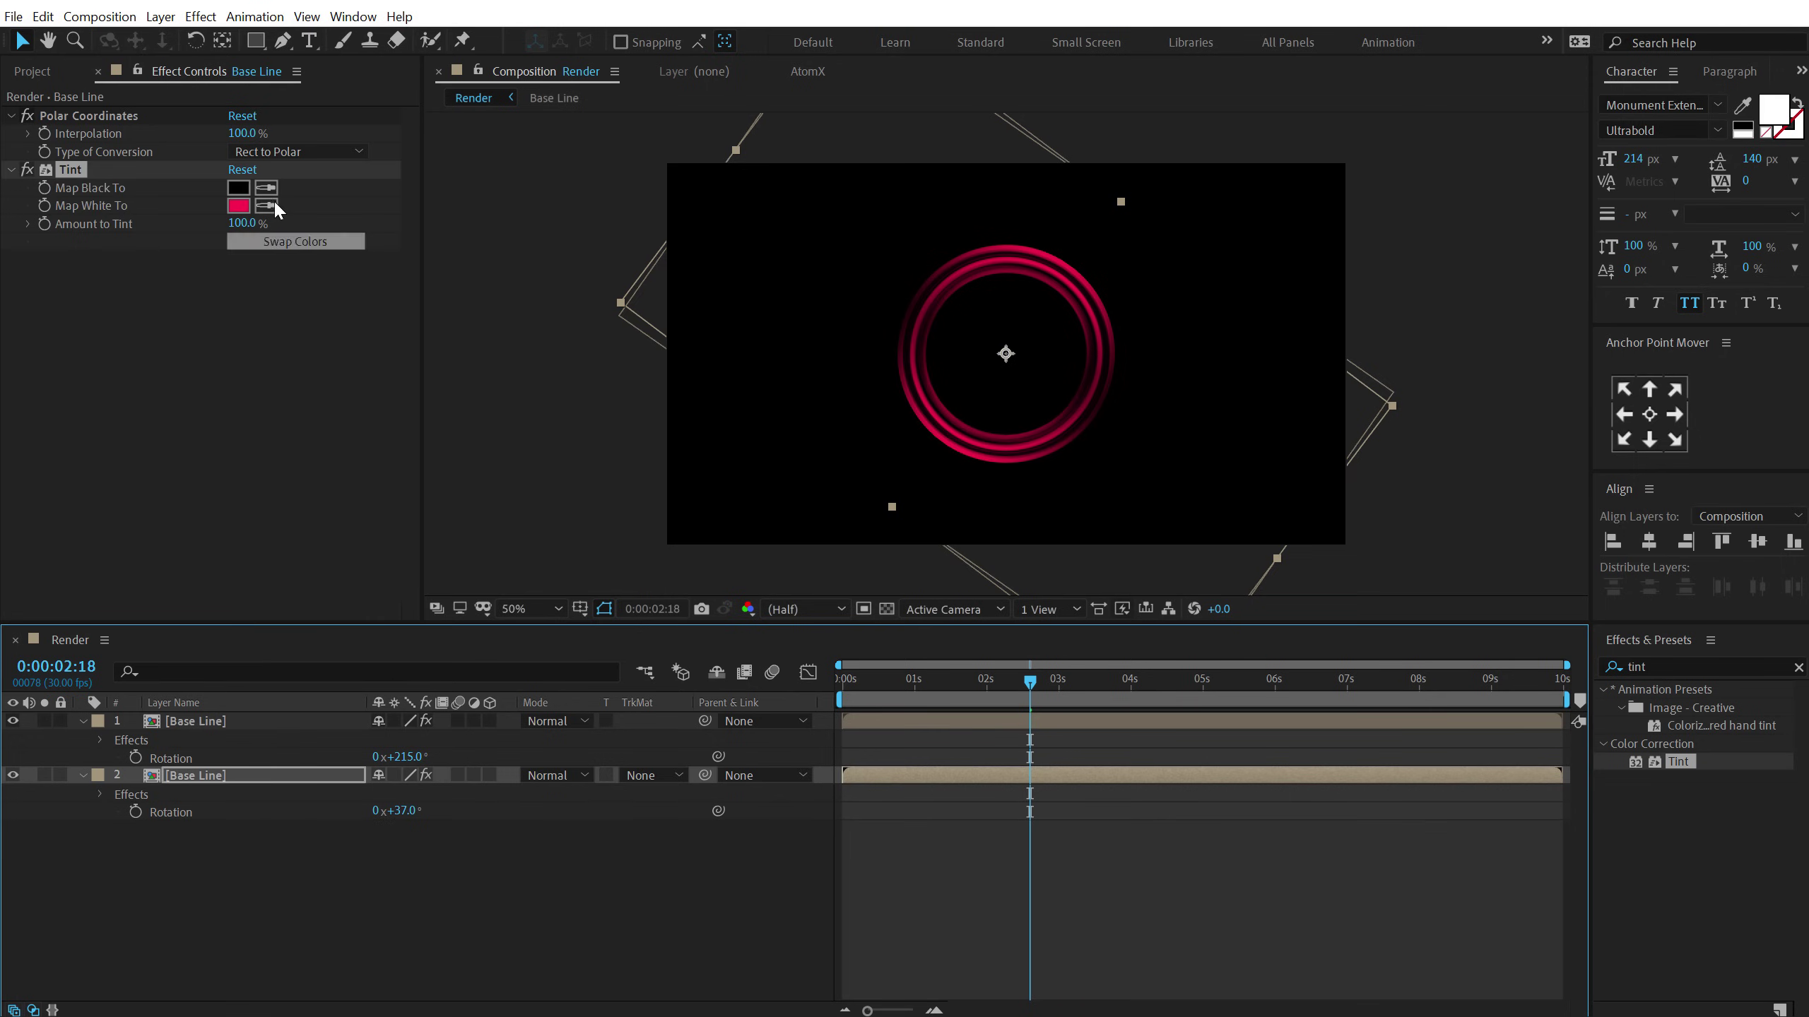
left_click(243, 204)
left_click_drag(344, 232, 342, 203)
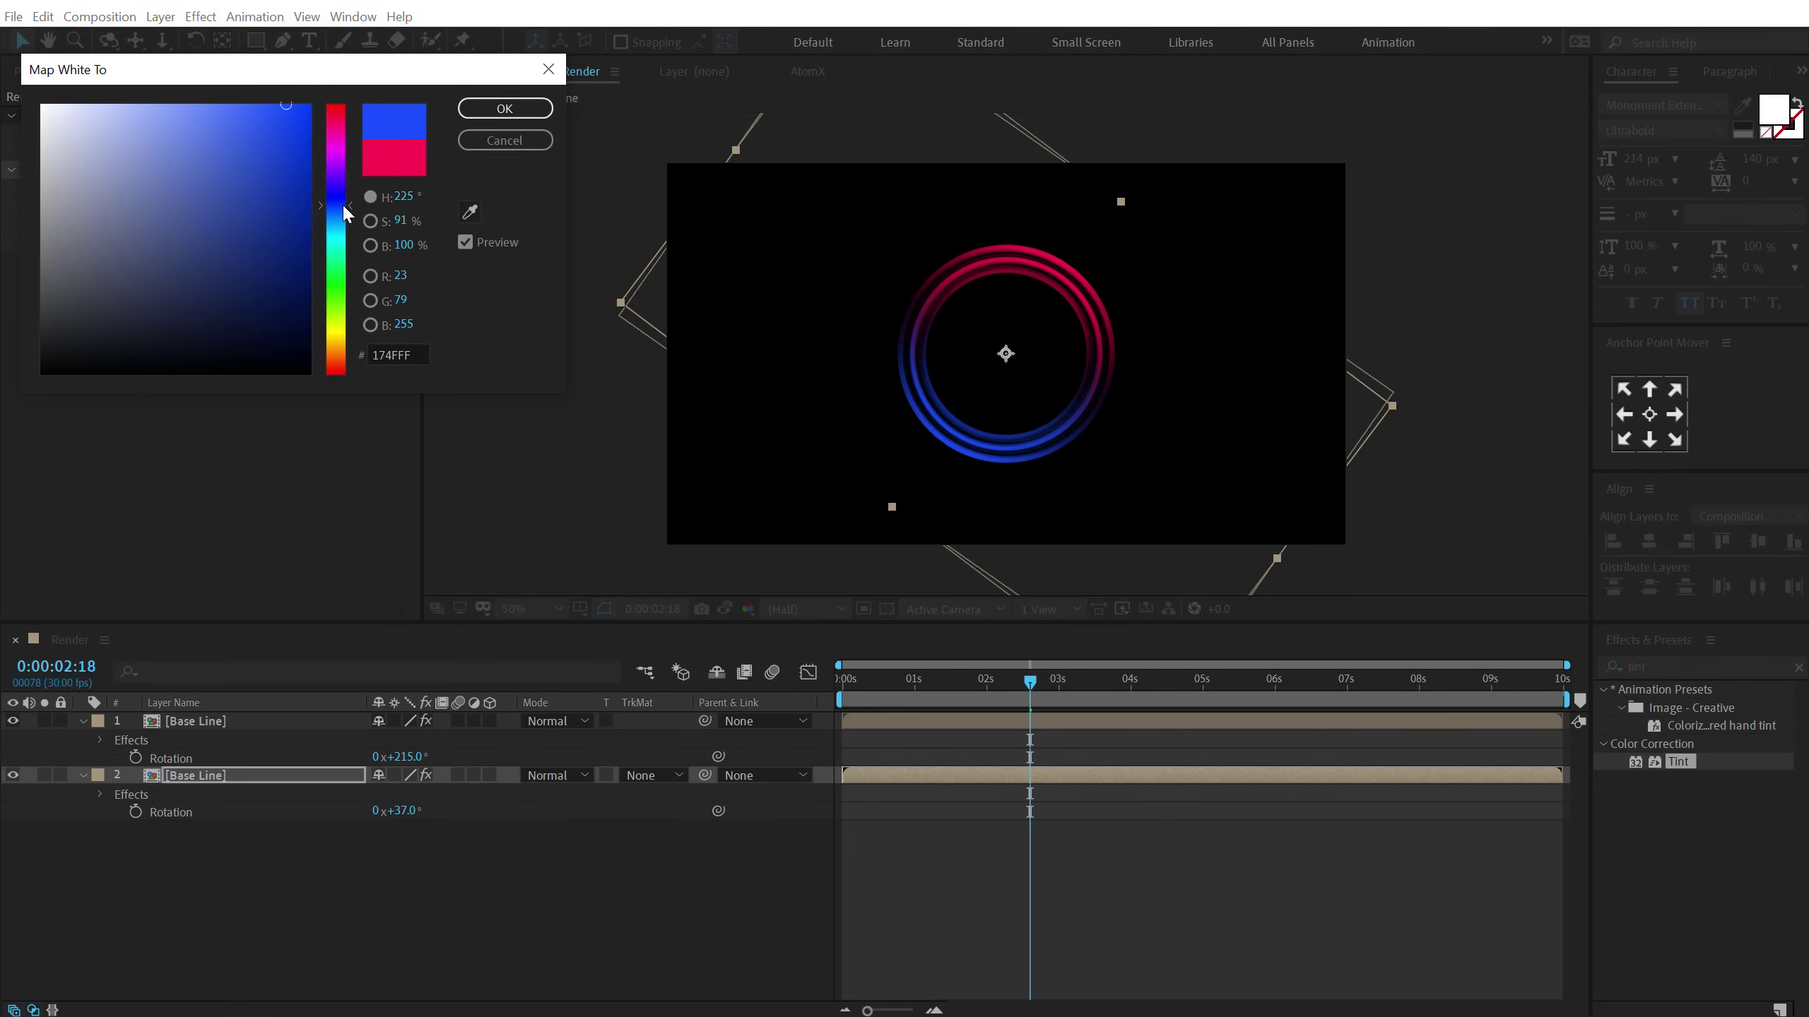
left_click(504, 108)
left_click(531, 926)
left_click_drag(876, 684, 1060, 701)
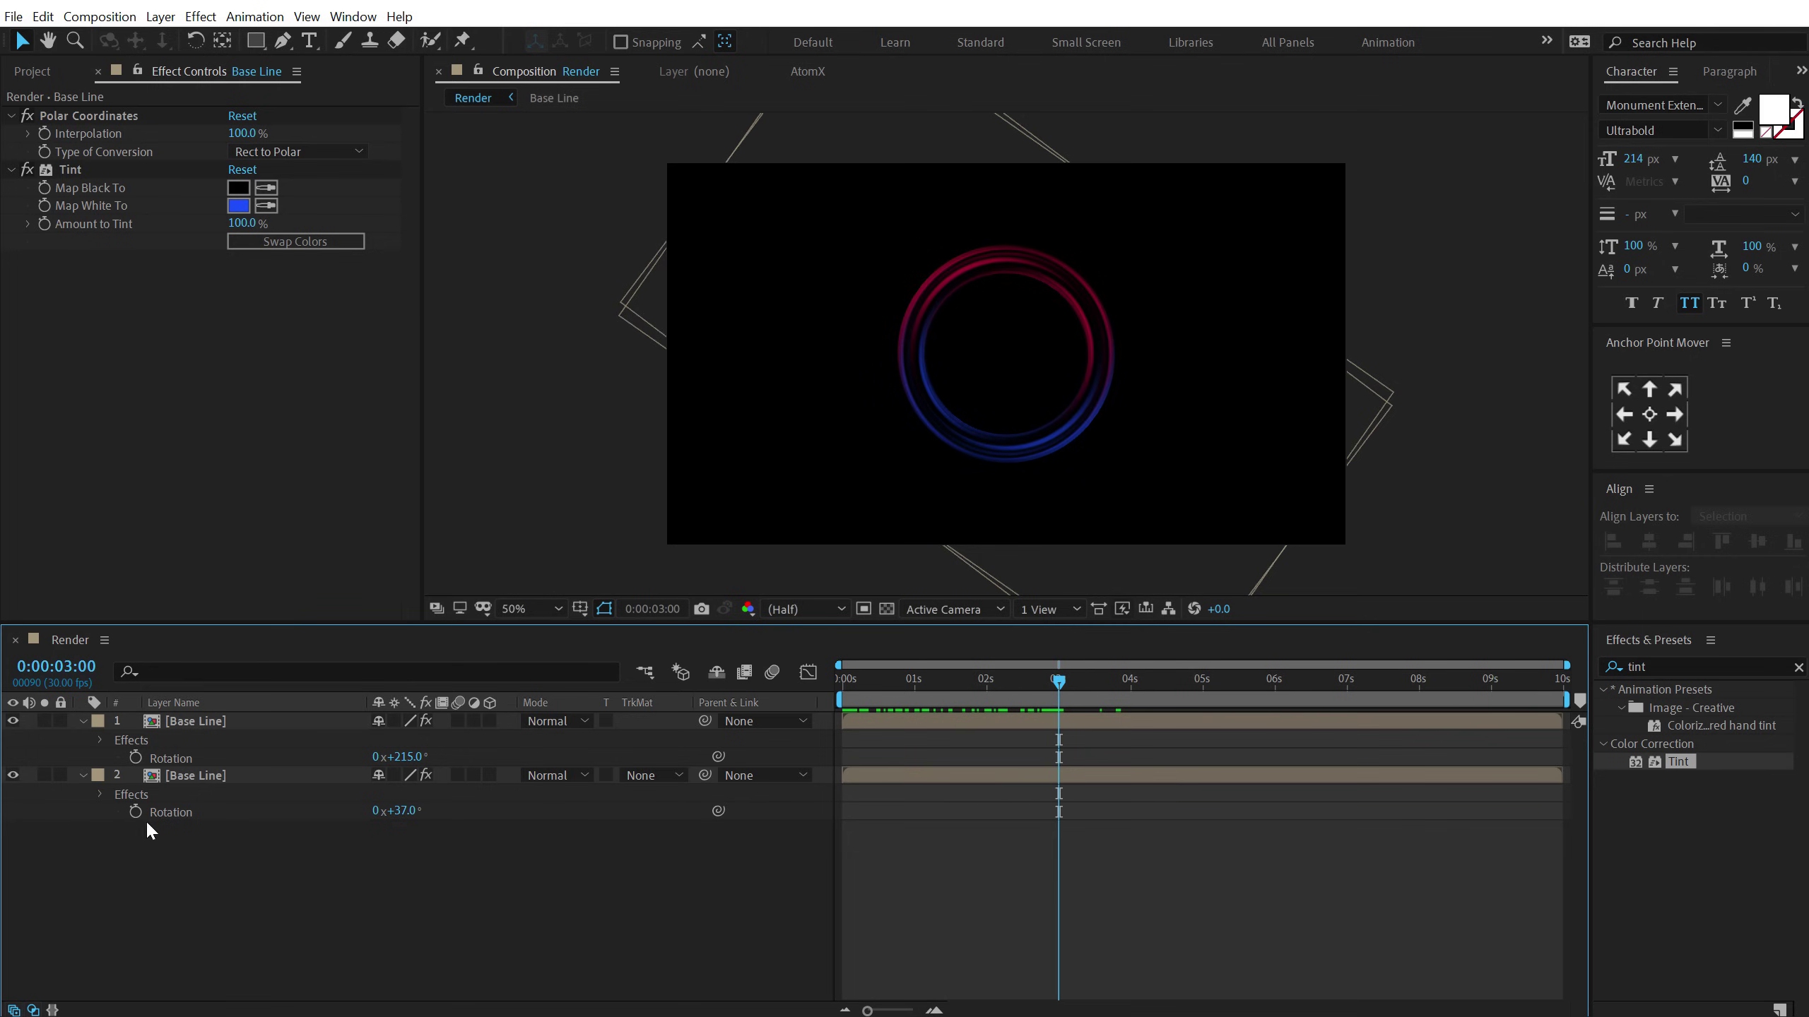
Keyframe both rings' Scale at 30% at 0 s and 100% at 3 s.
left_click(85, 723)
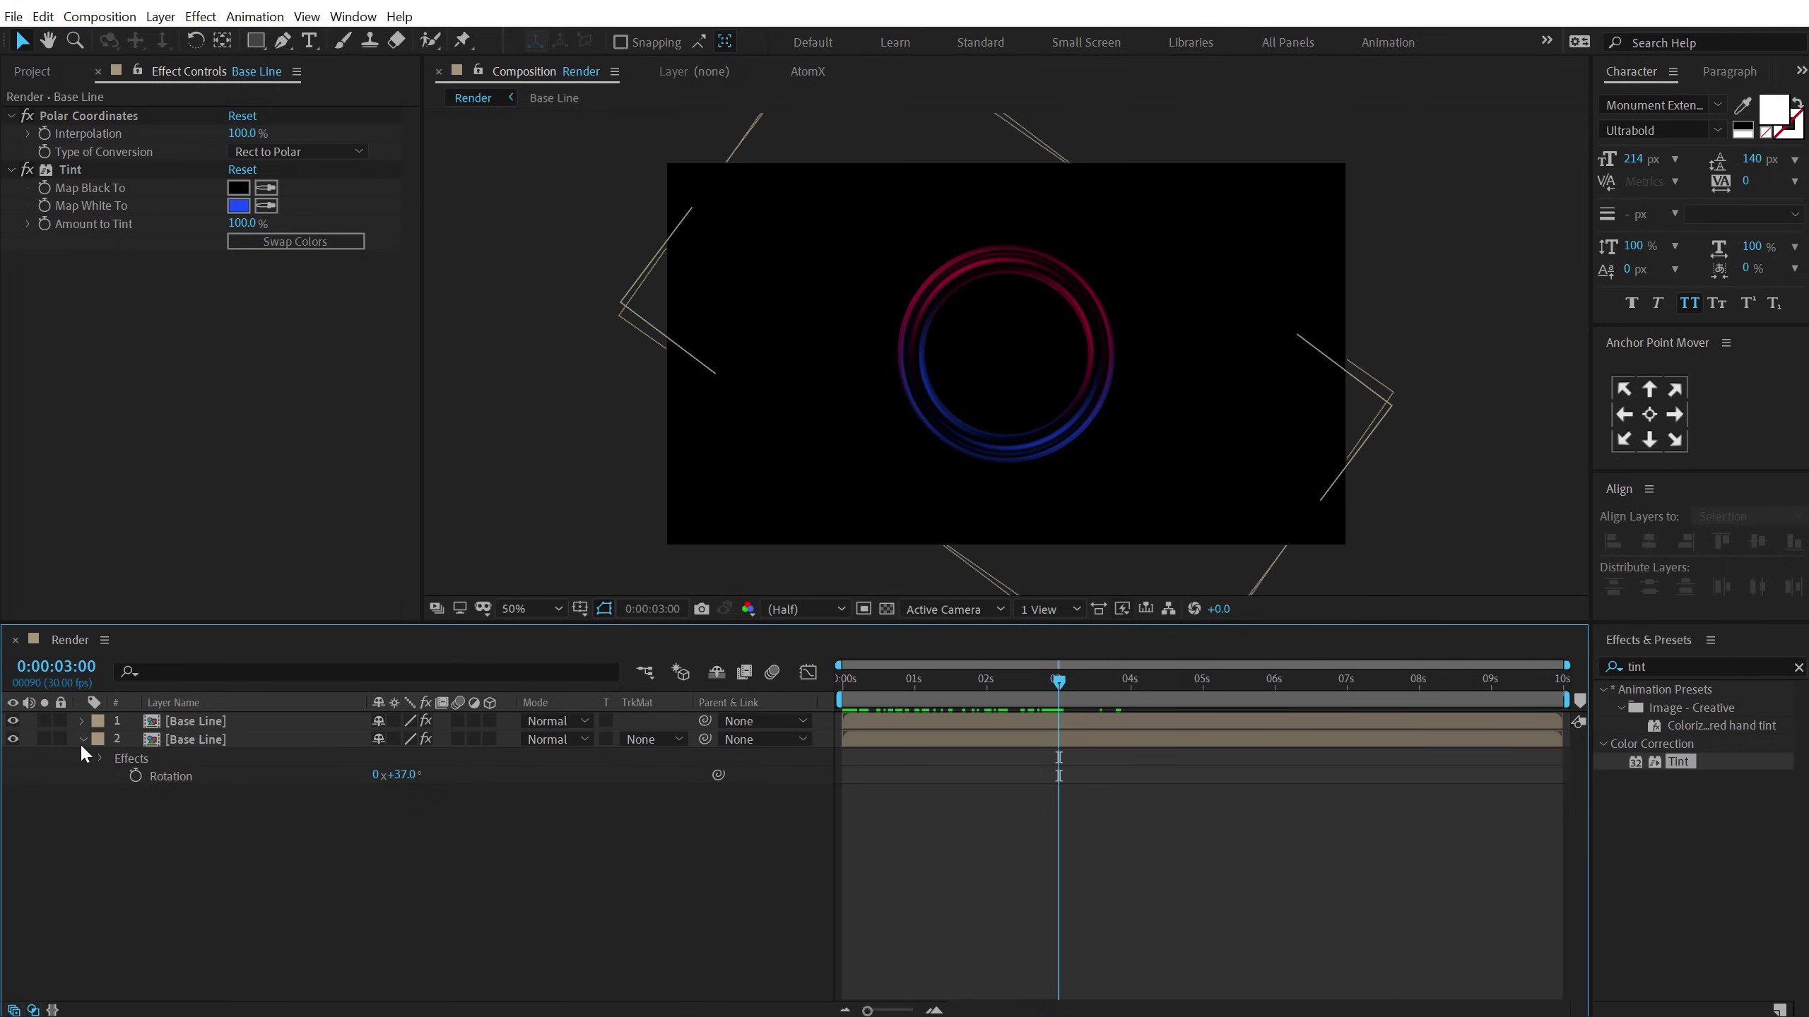
key("ctrl+a")
key("s")
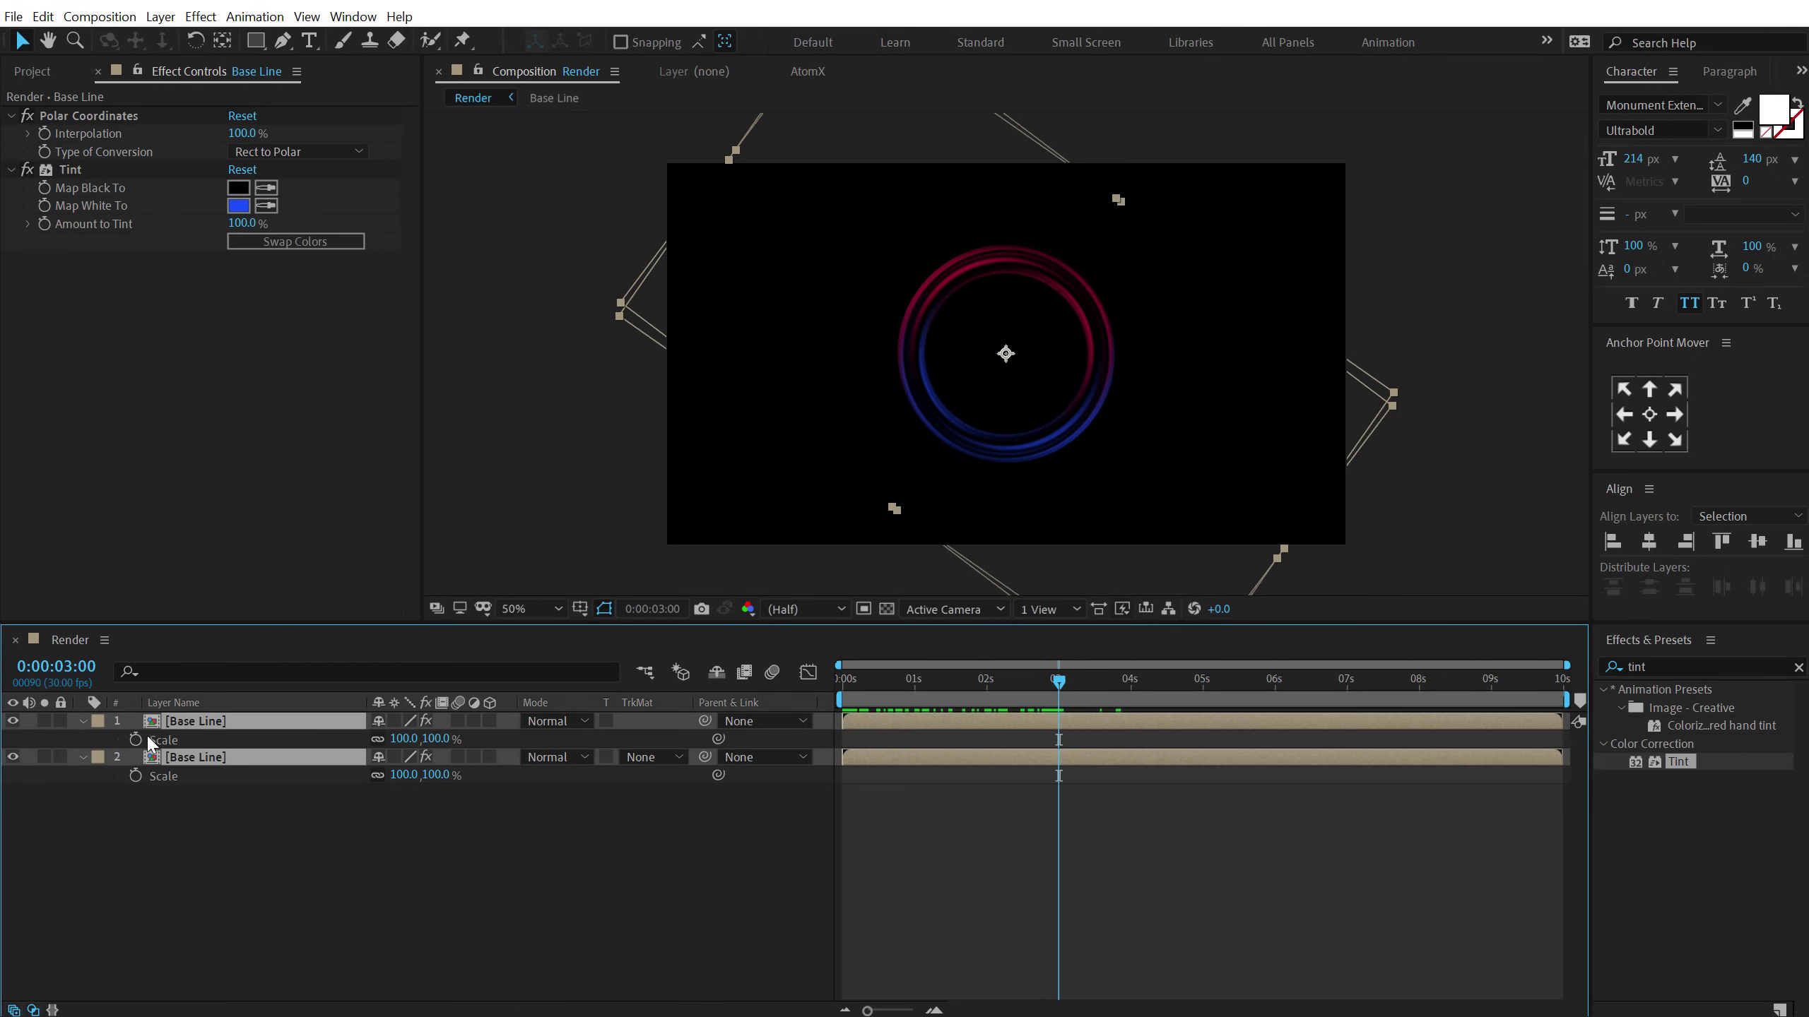
left_click(135, 740)
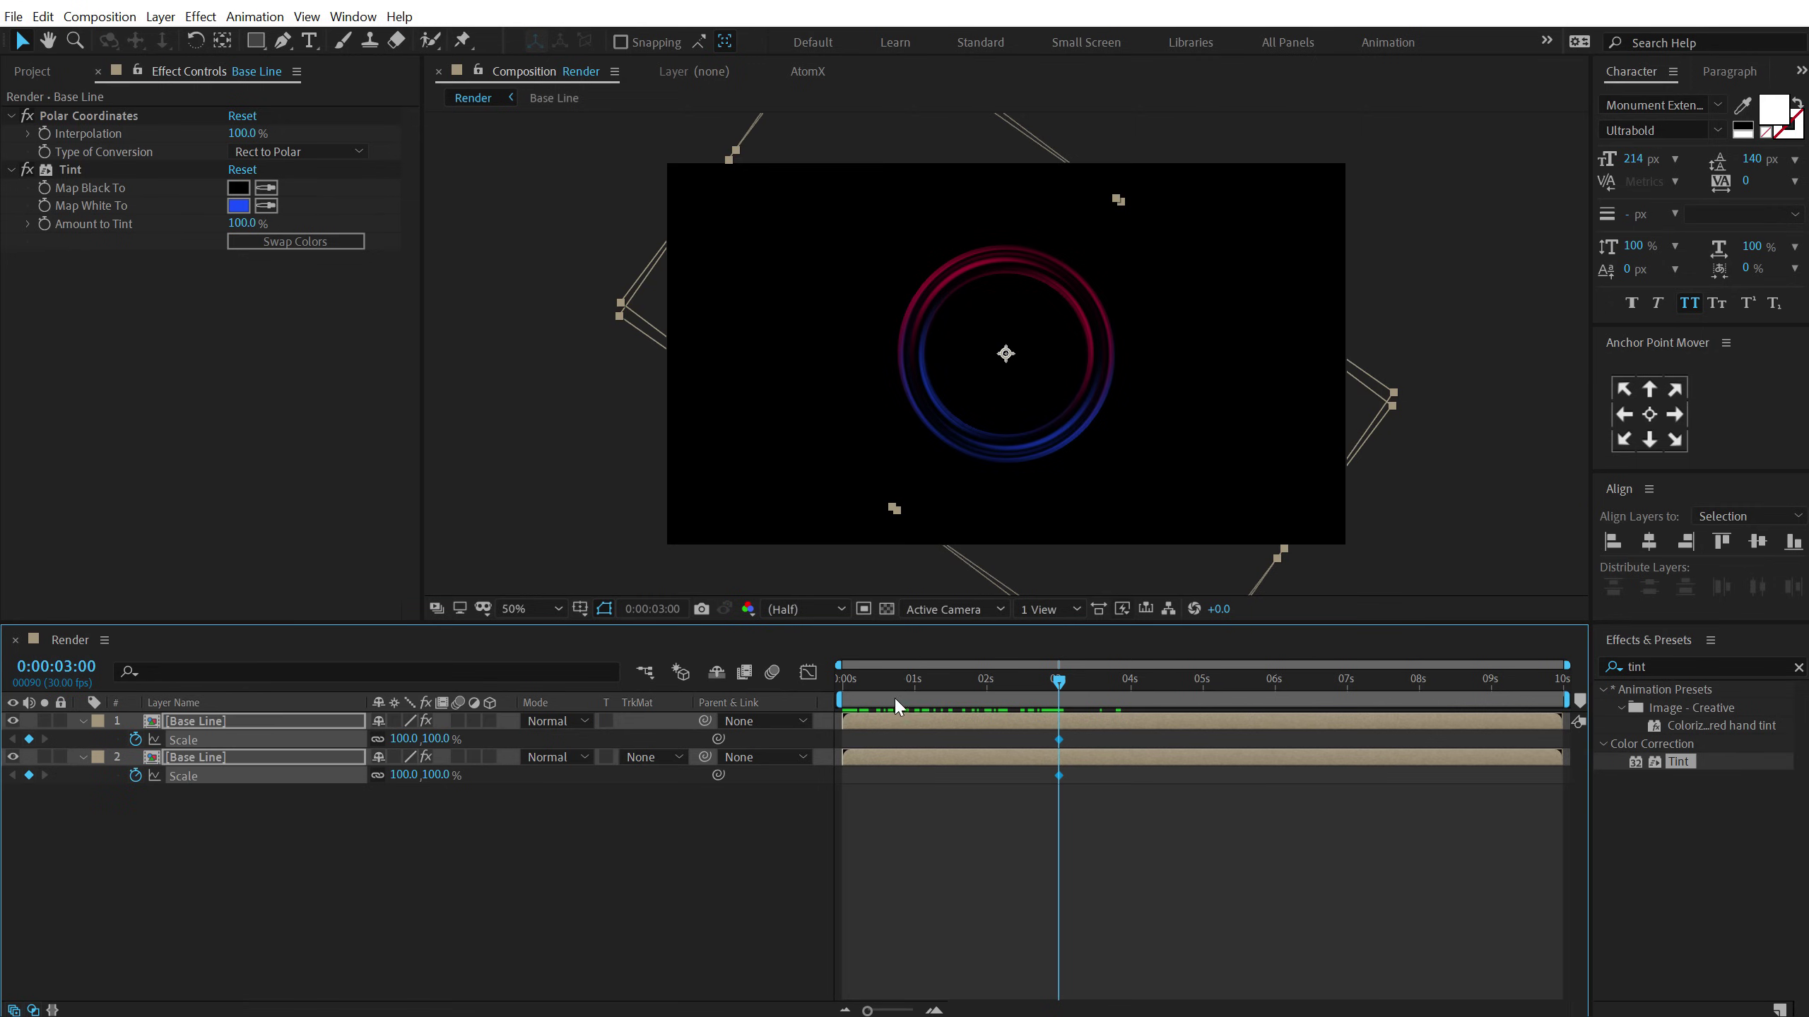
key("Home")
left_click(435, 739)
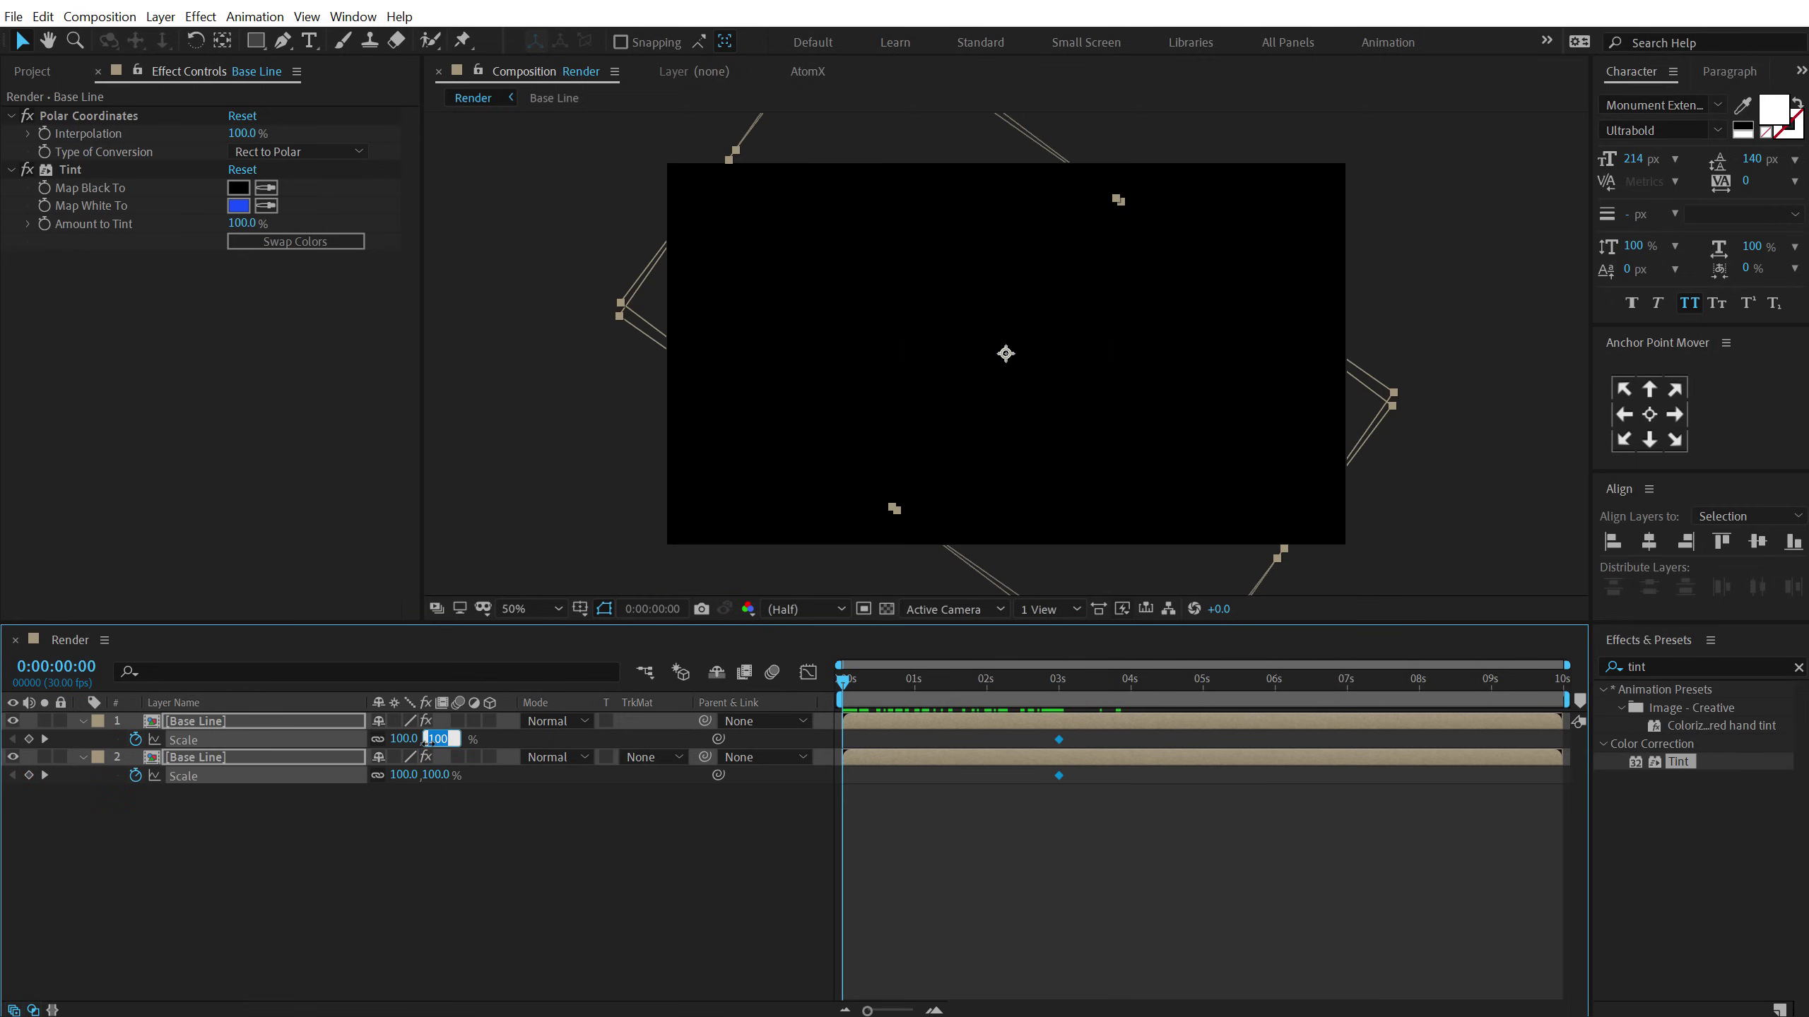
key("Return")
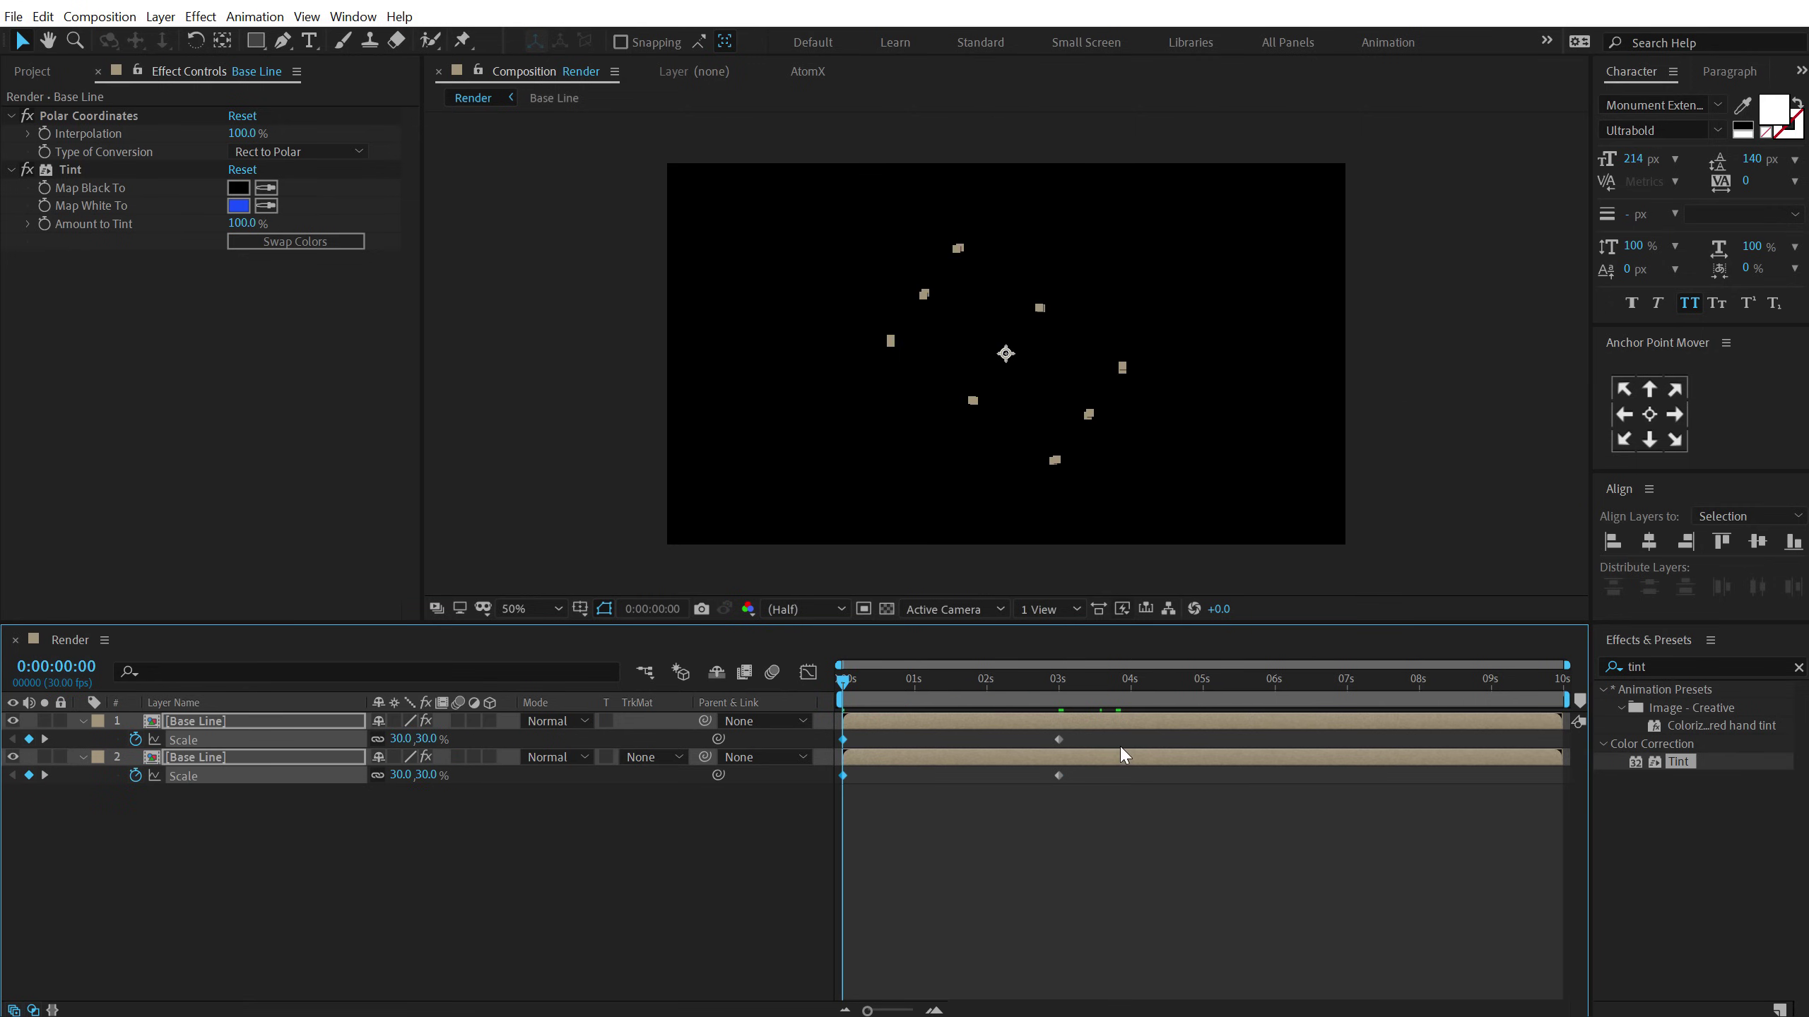
Apply Easy Ease to the 3 s Scale keyframes and lengthen their influence in the Graph Editor.
left_click_drag(1106, 751, 808, 799)
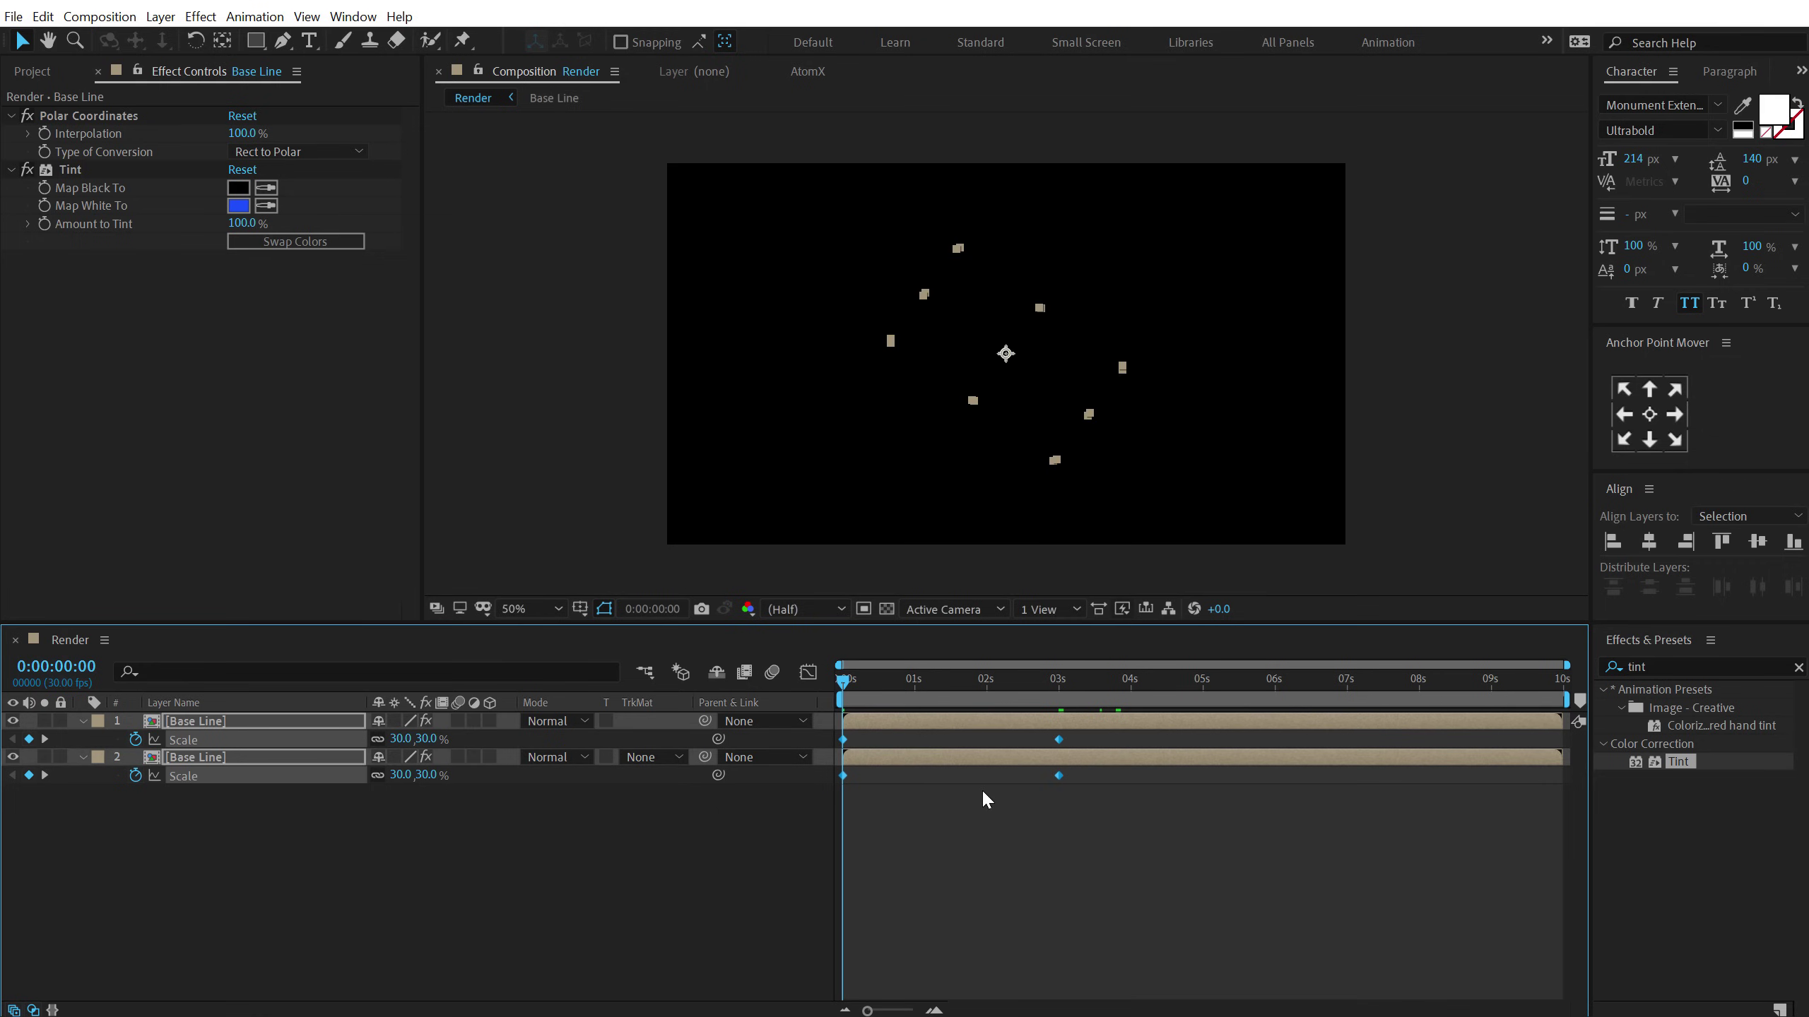
right_click(1059, 776)
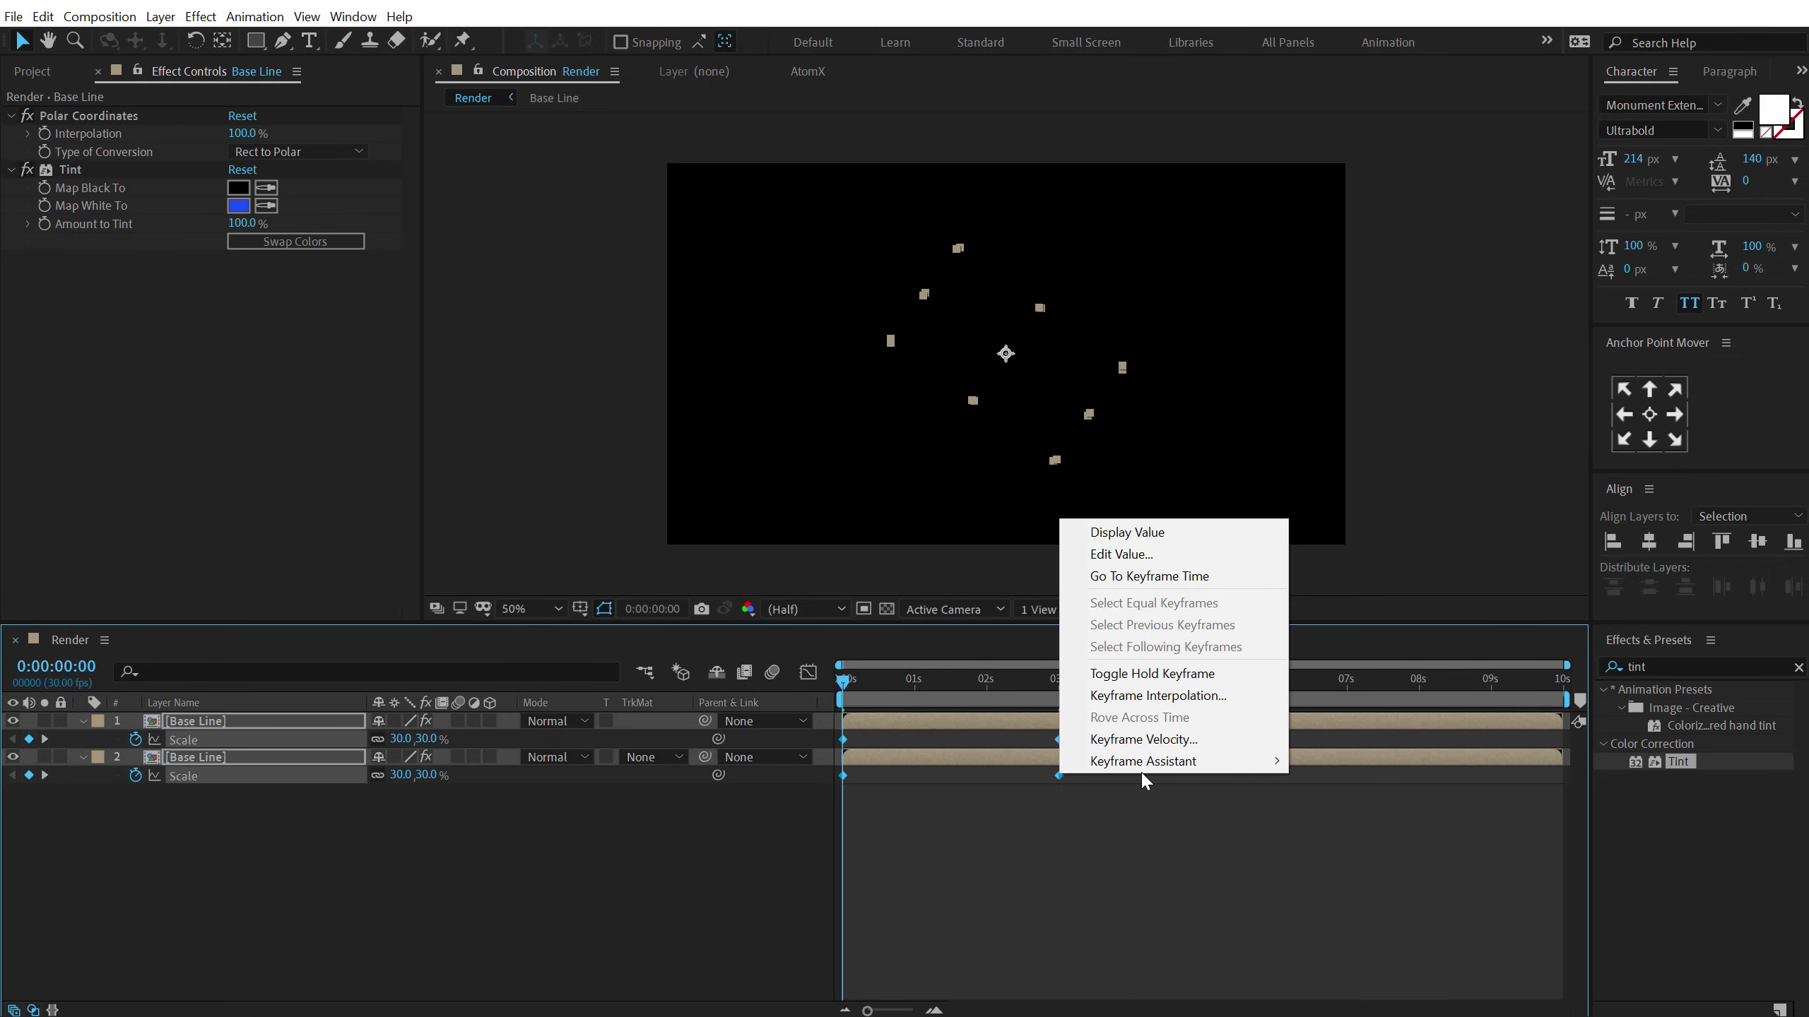
mouse_move(1255, 768)
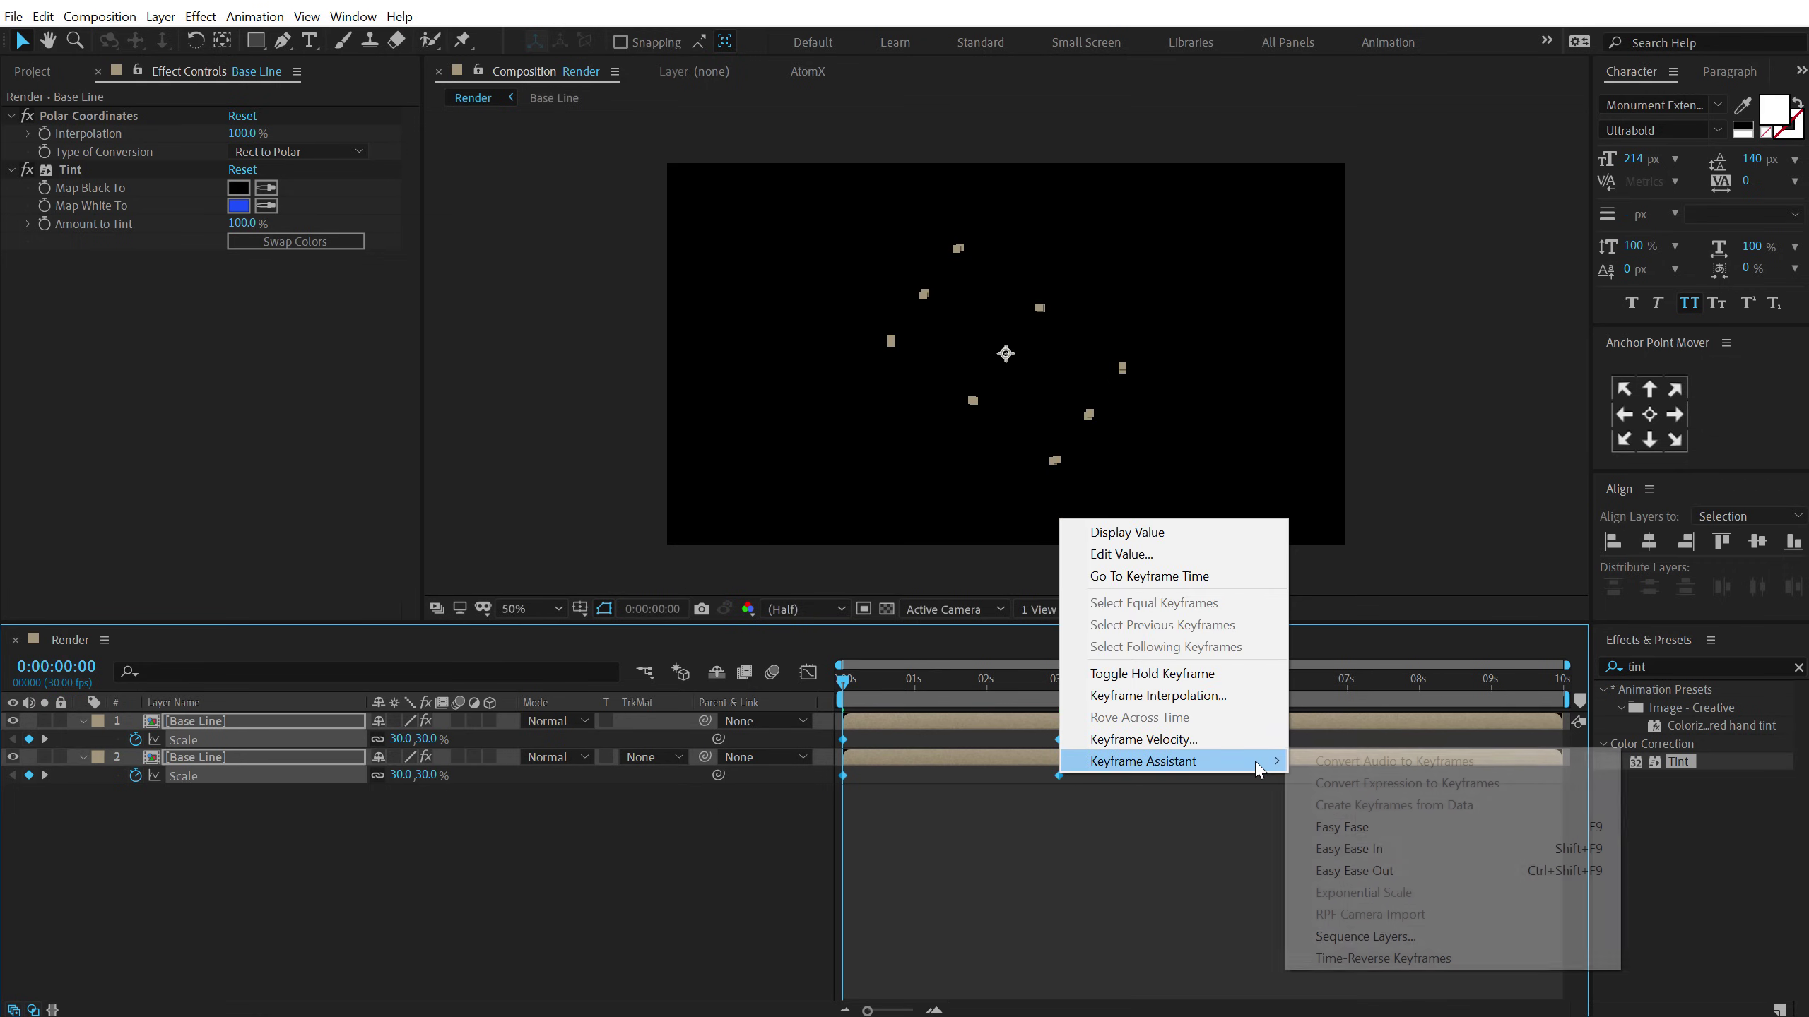
left_click(1366, 828)
left_click(808, 672)
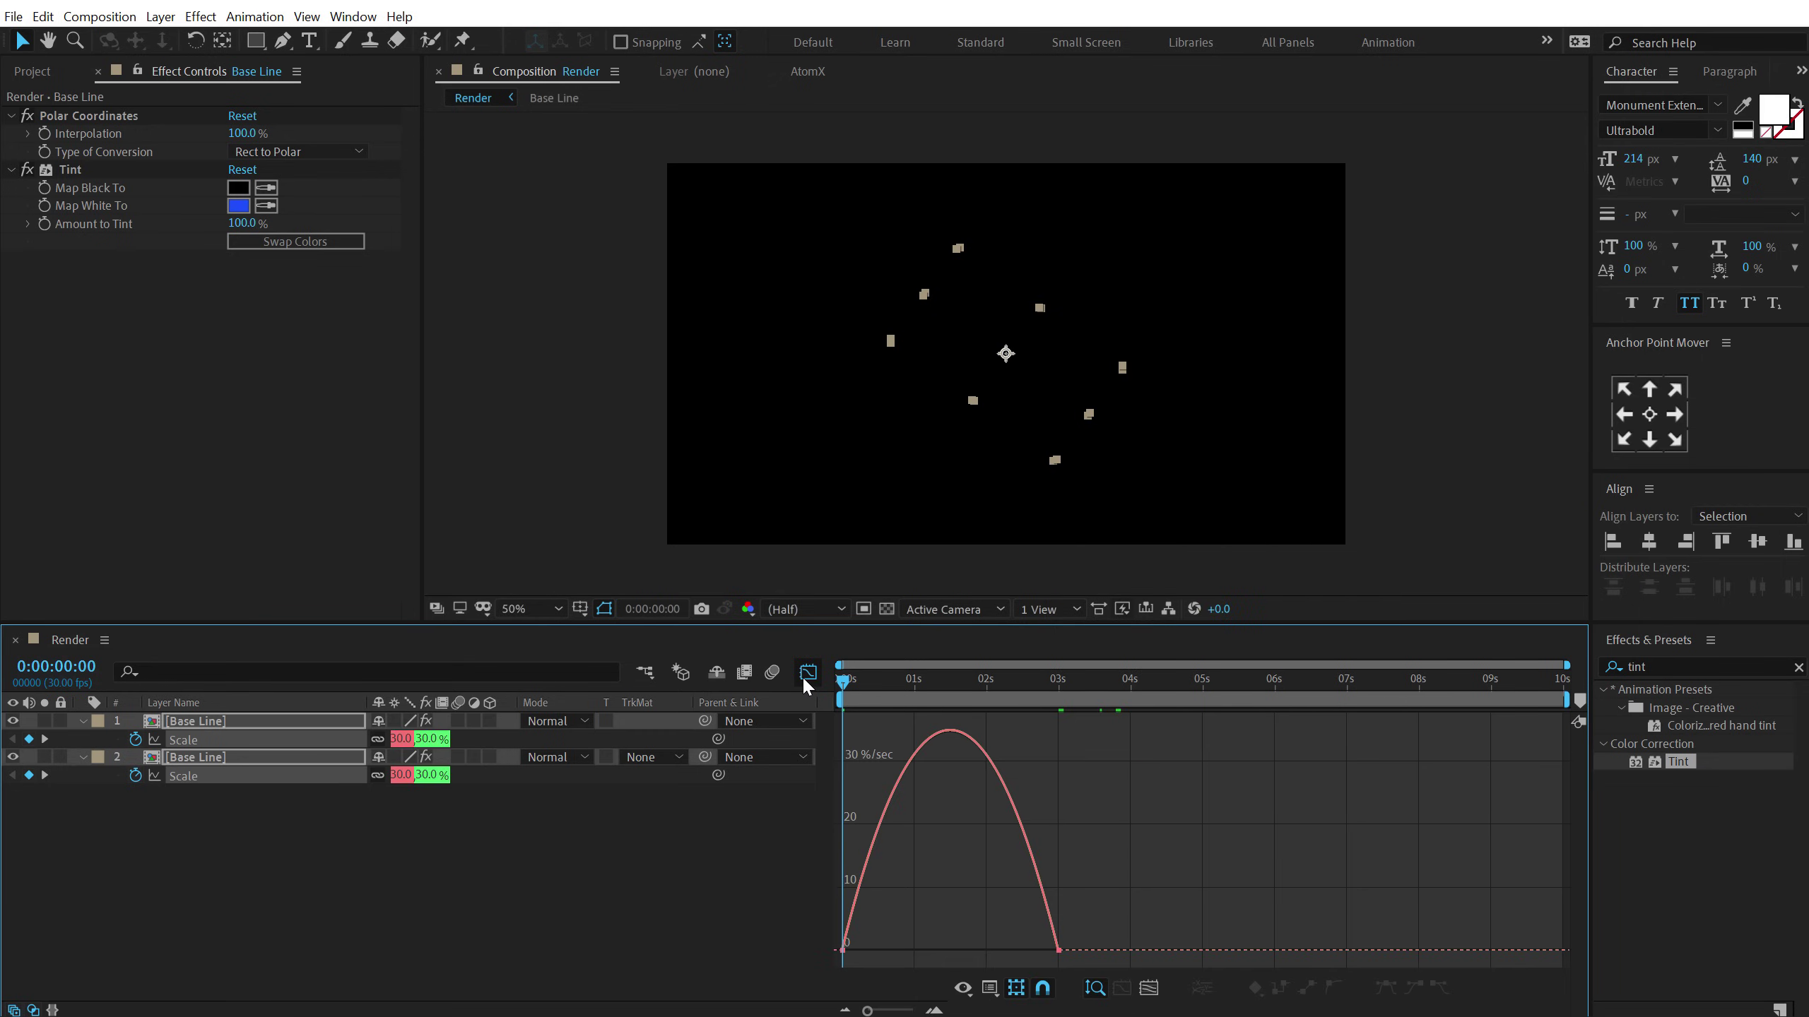
right_click(1111, 780)
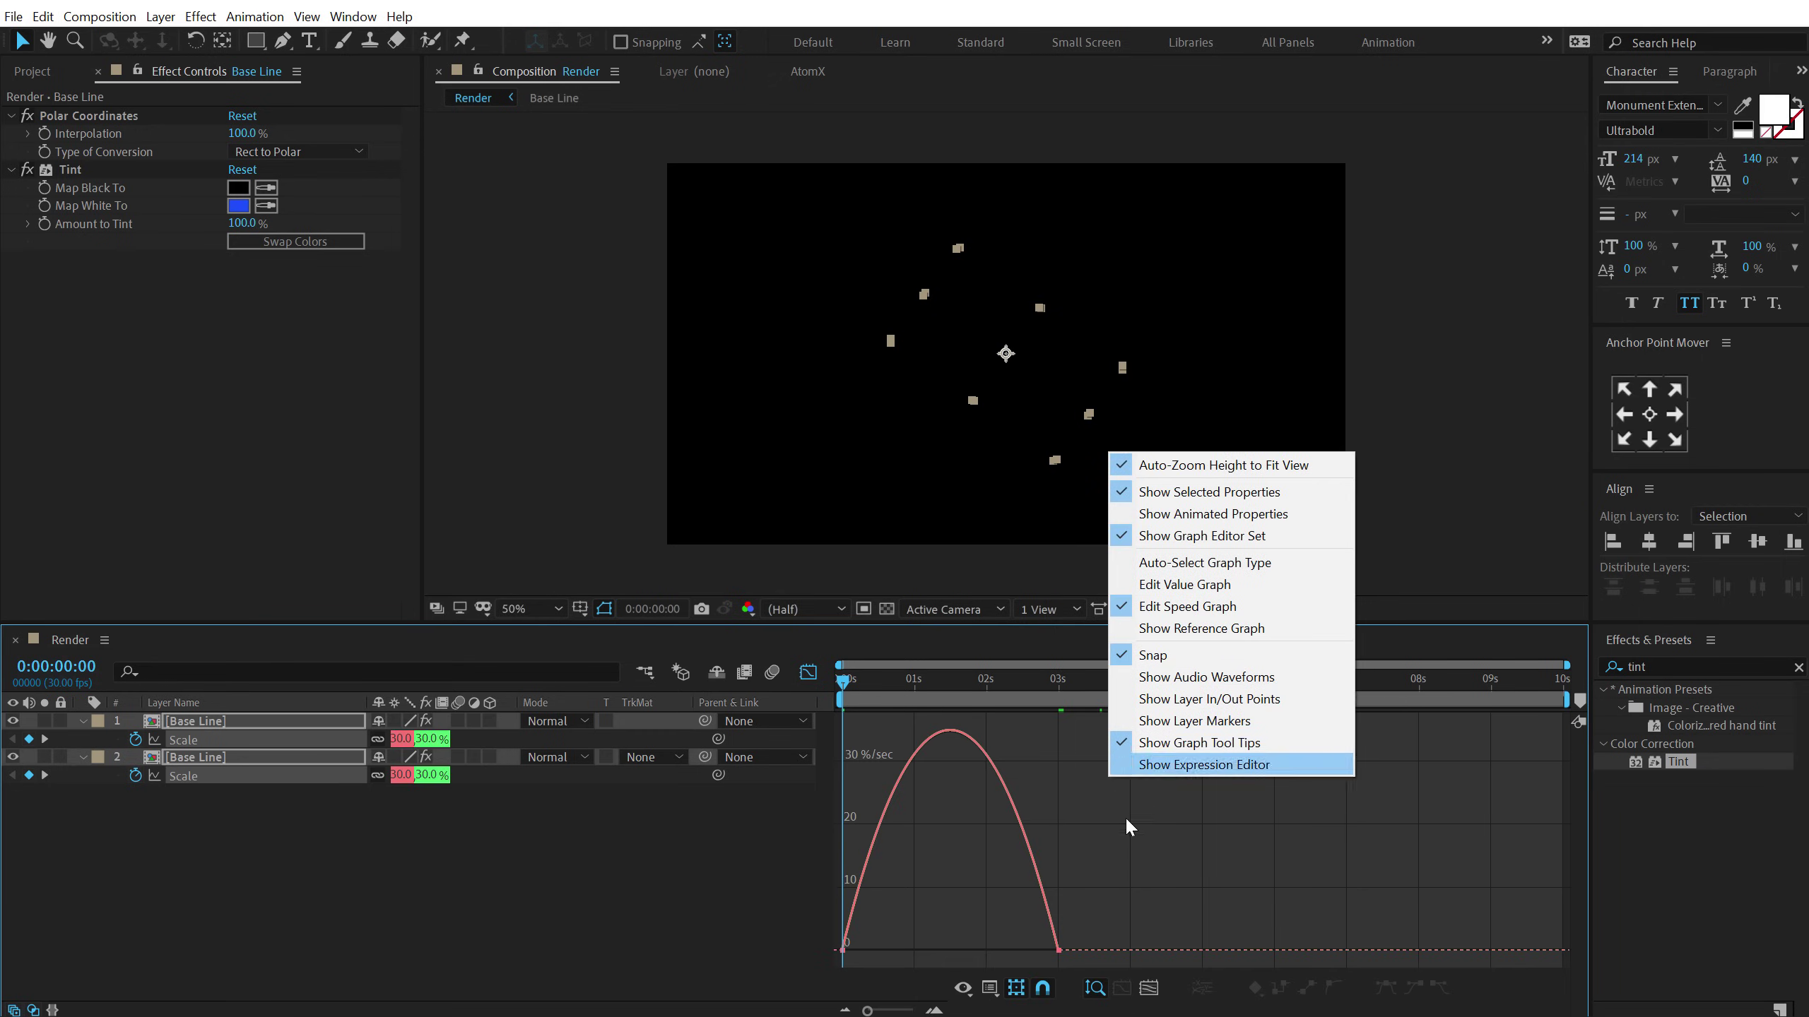
left_click(1204, 764)
left_click(1062, 941)
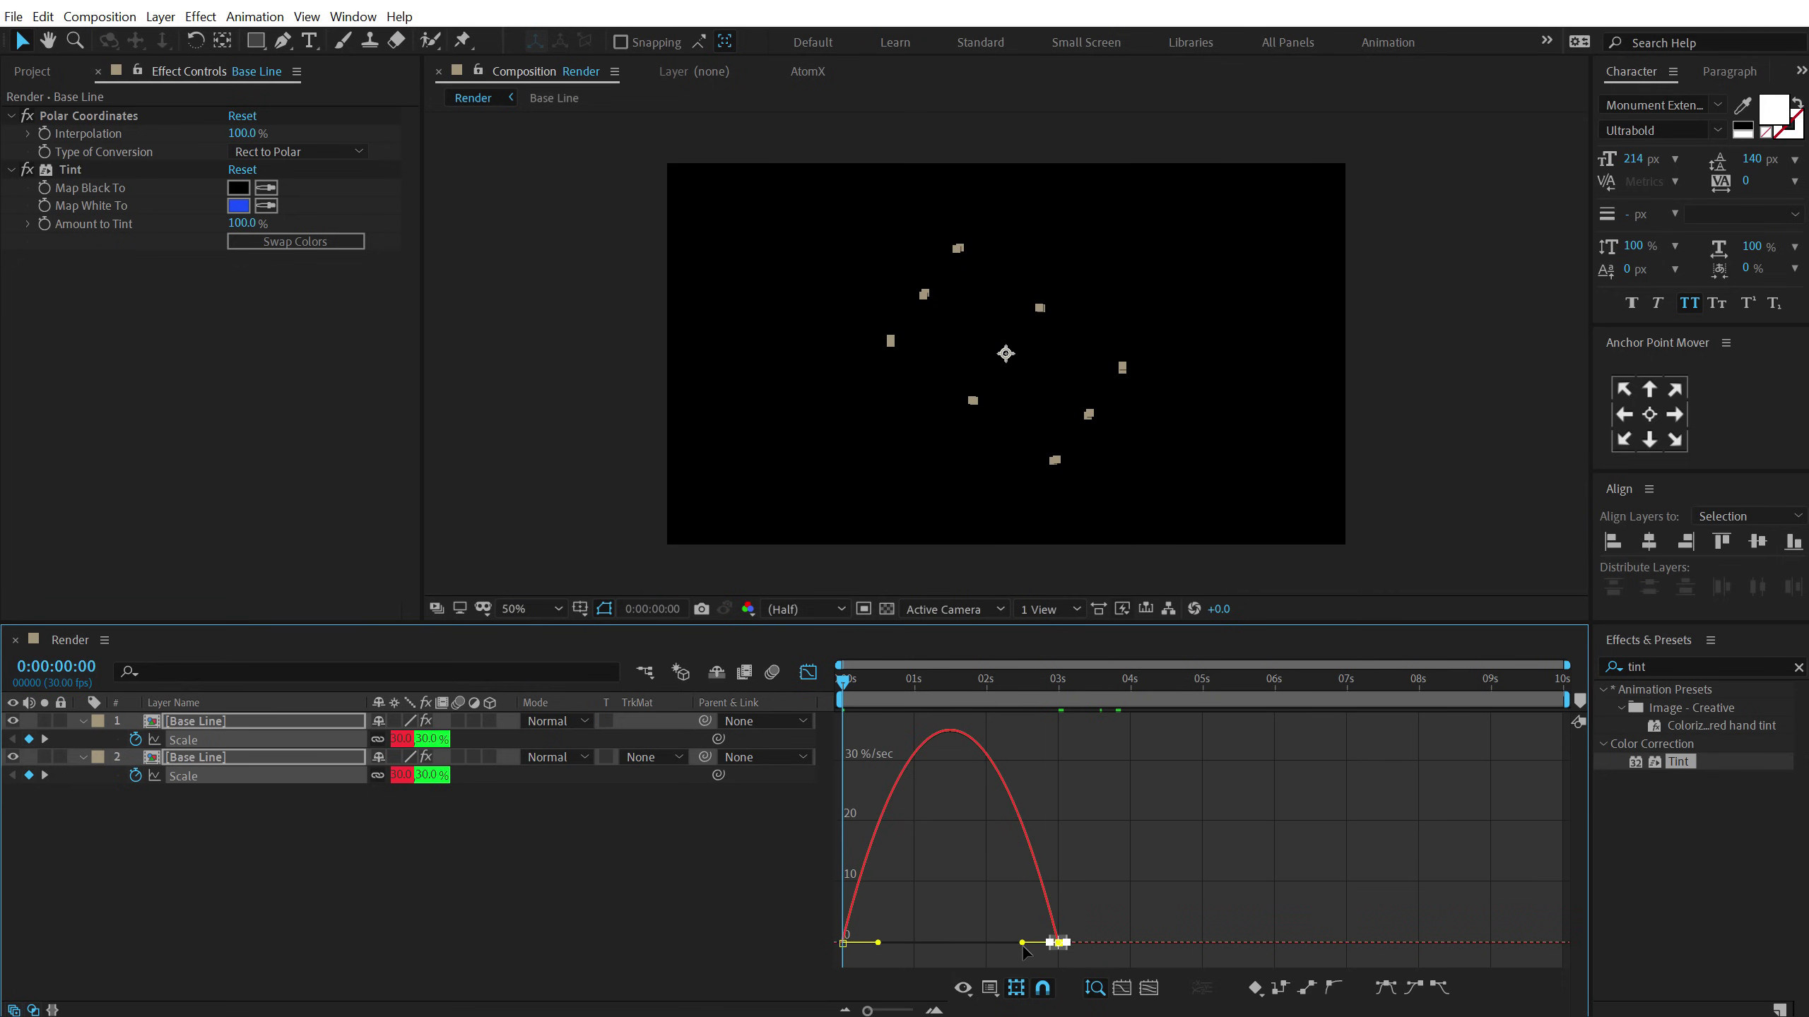
left_click_drag(1021, 942, 921, 727)
Preview the eased scale animation of the double ring.
key("space")
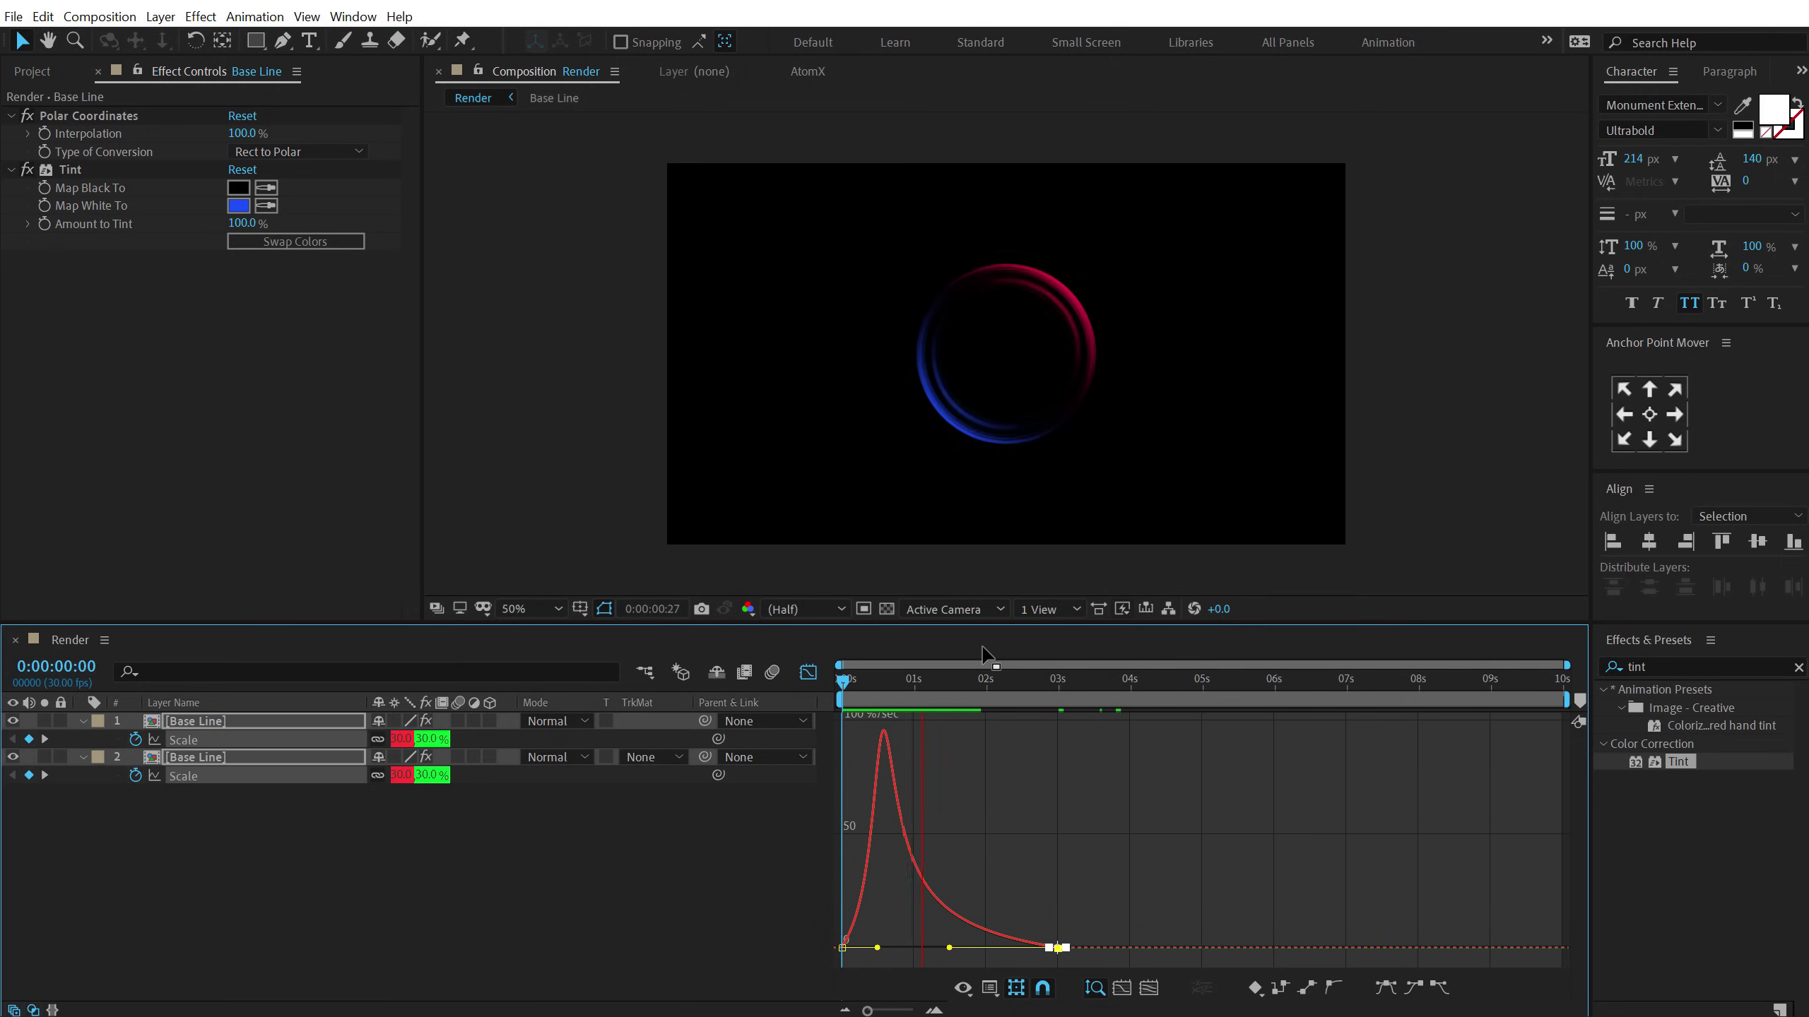
key("space")
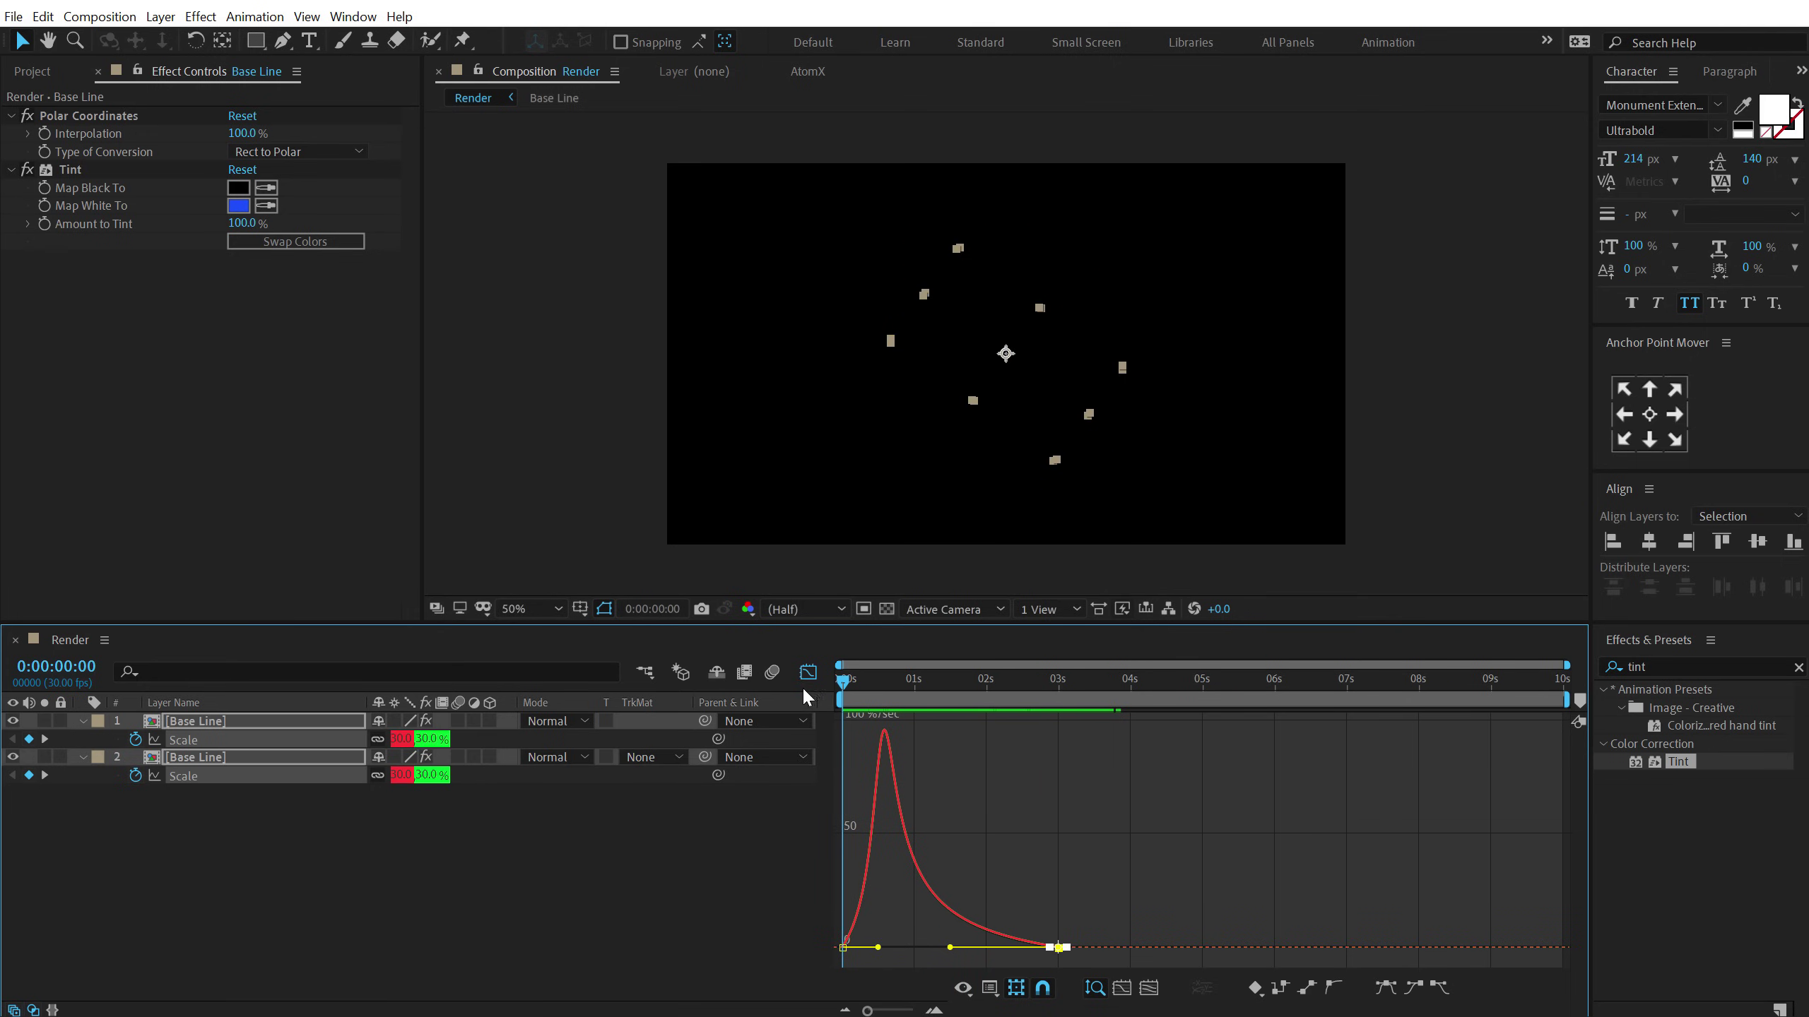
key("space")
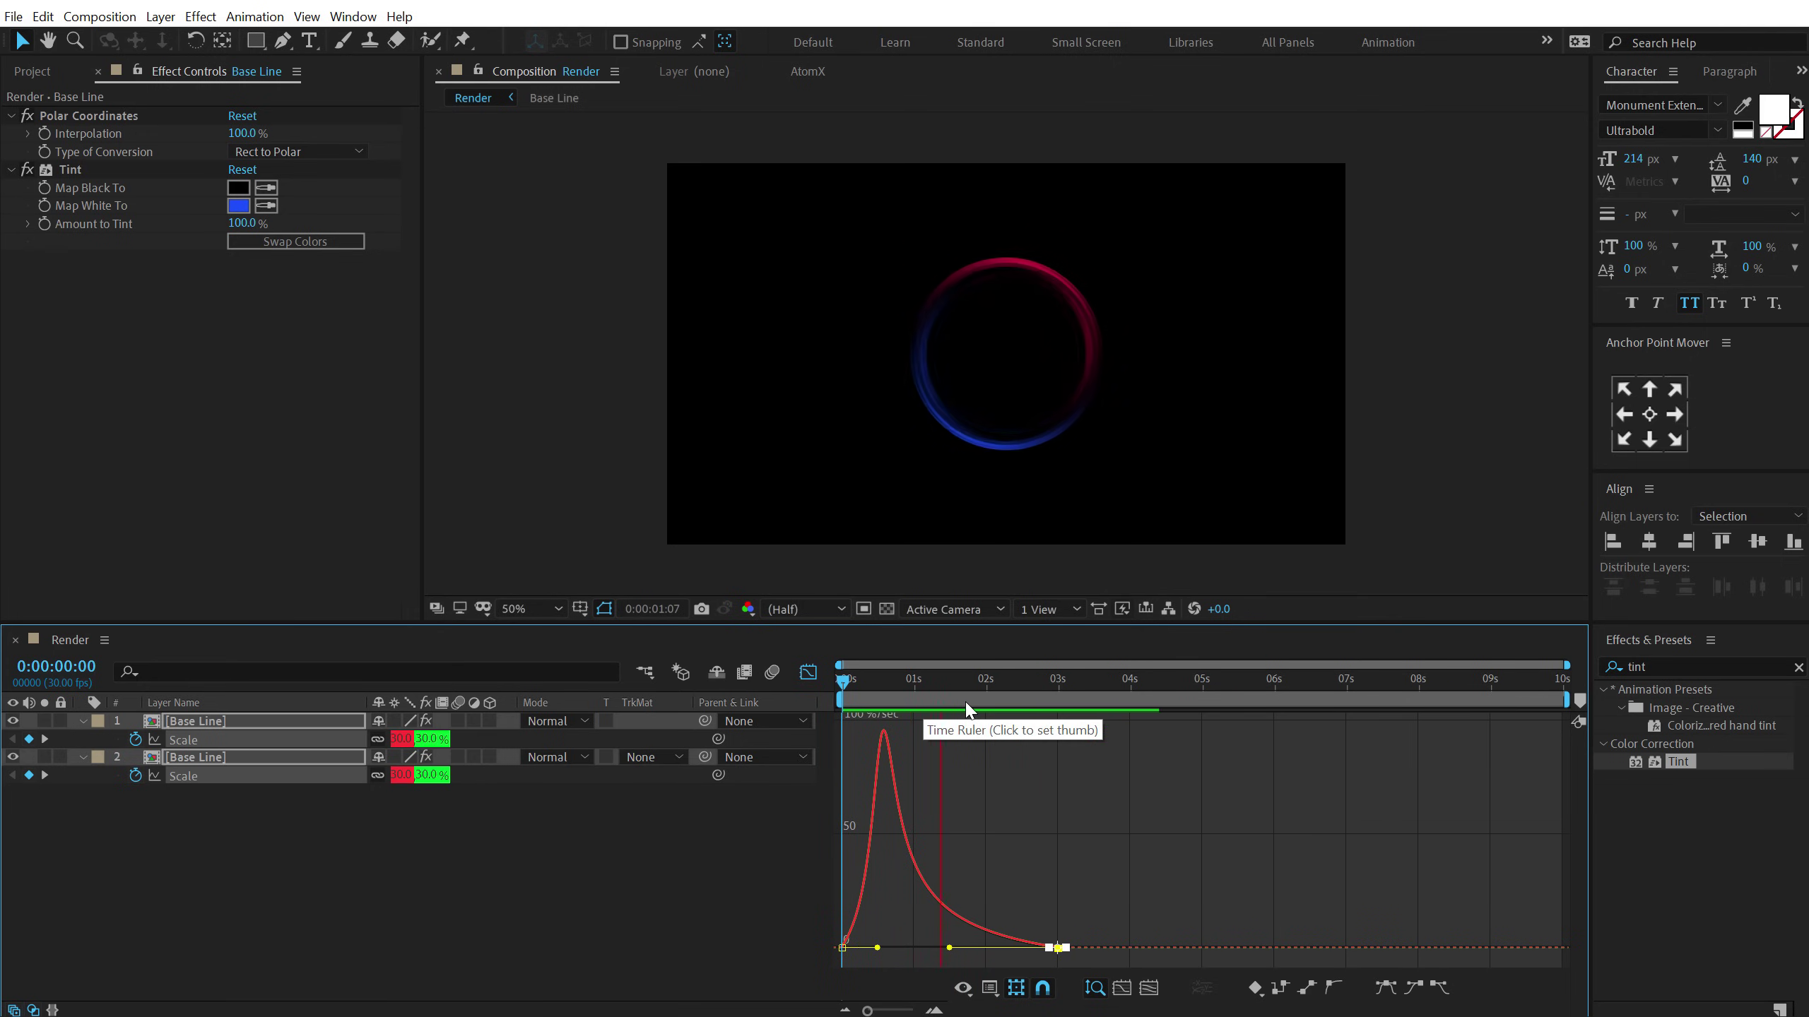
key("space")
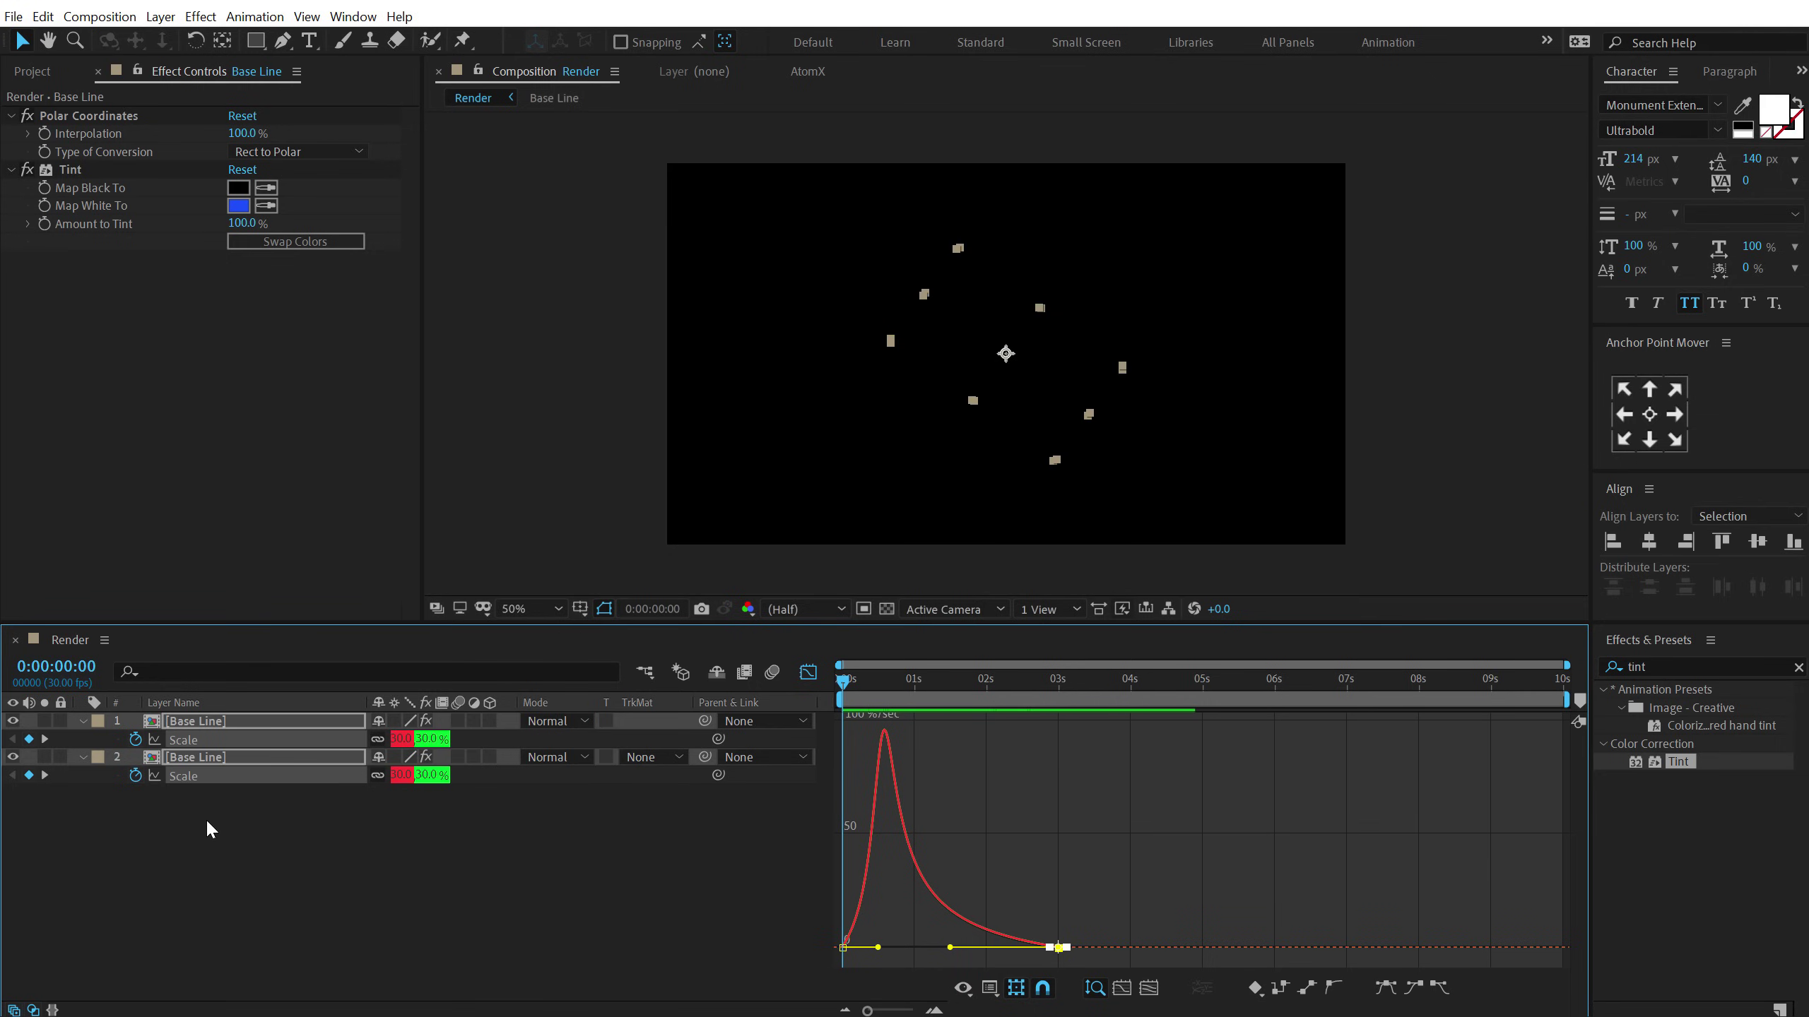
Pre-compose both ring layers into a new comp named Colored Circles.
left_click(82, 722)
left_click(808, 672)
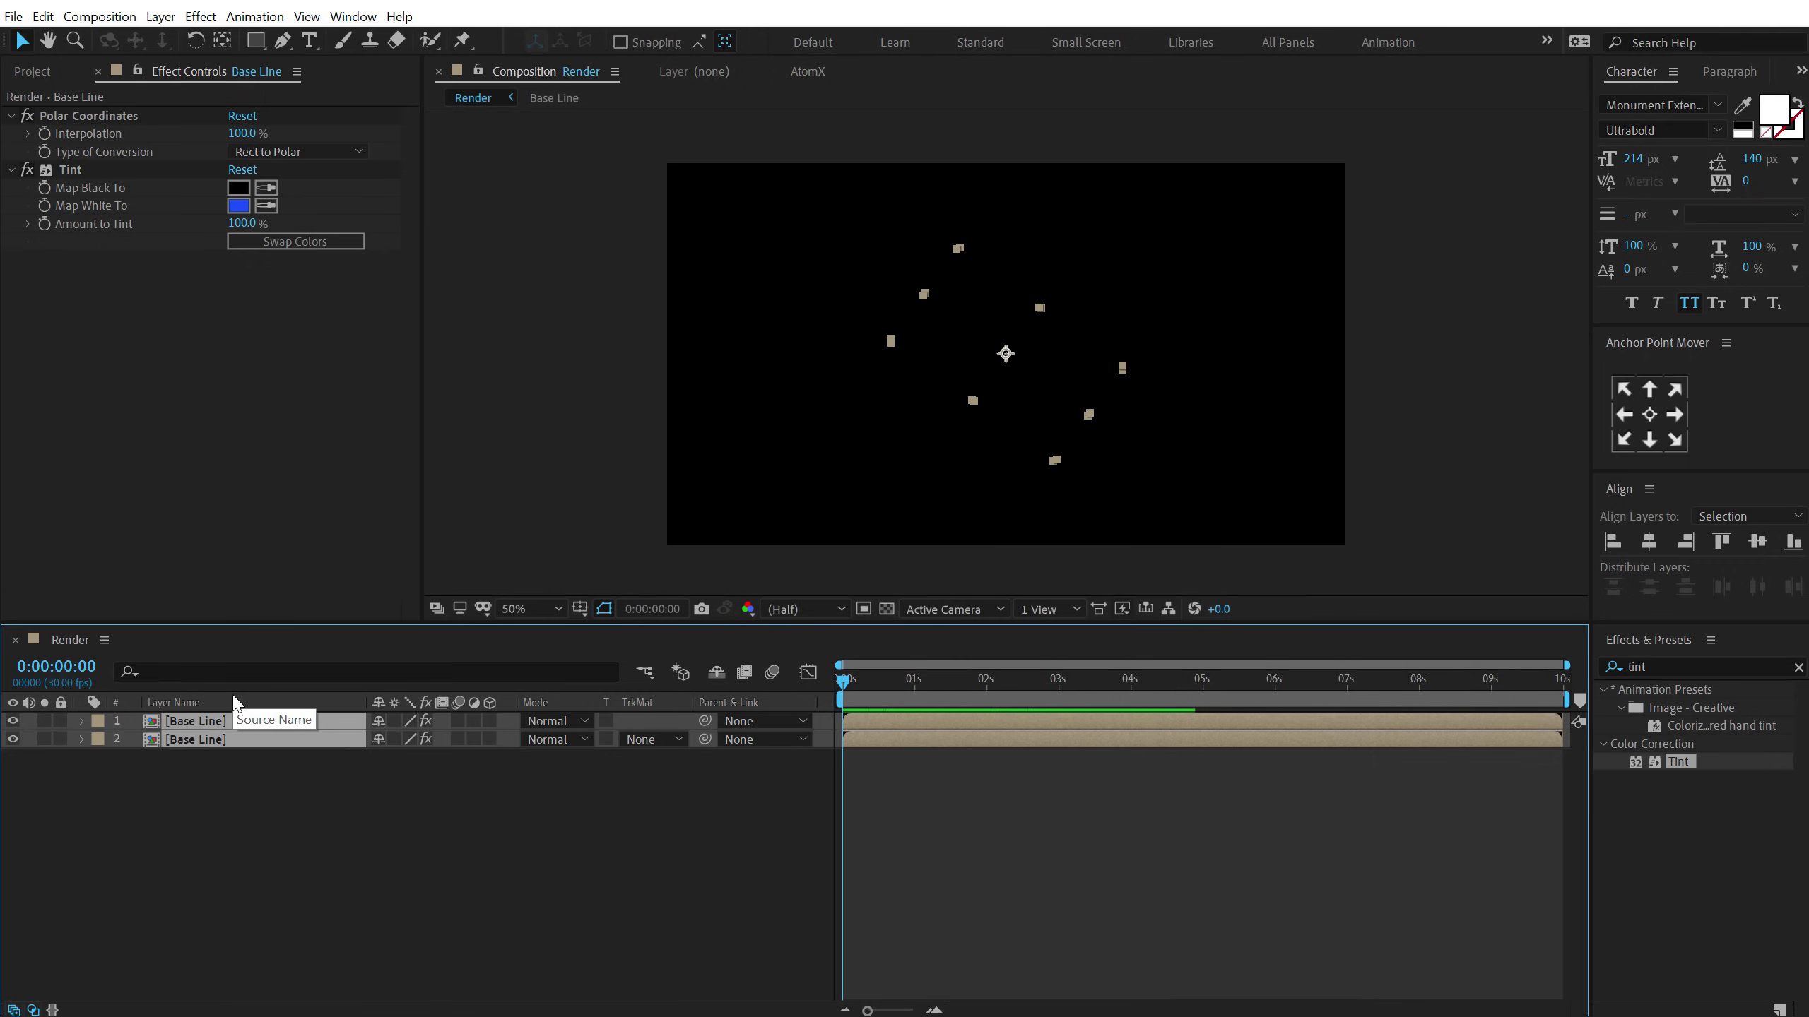
key("ctrl+shift+c")
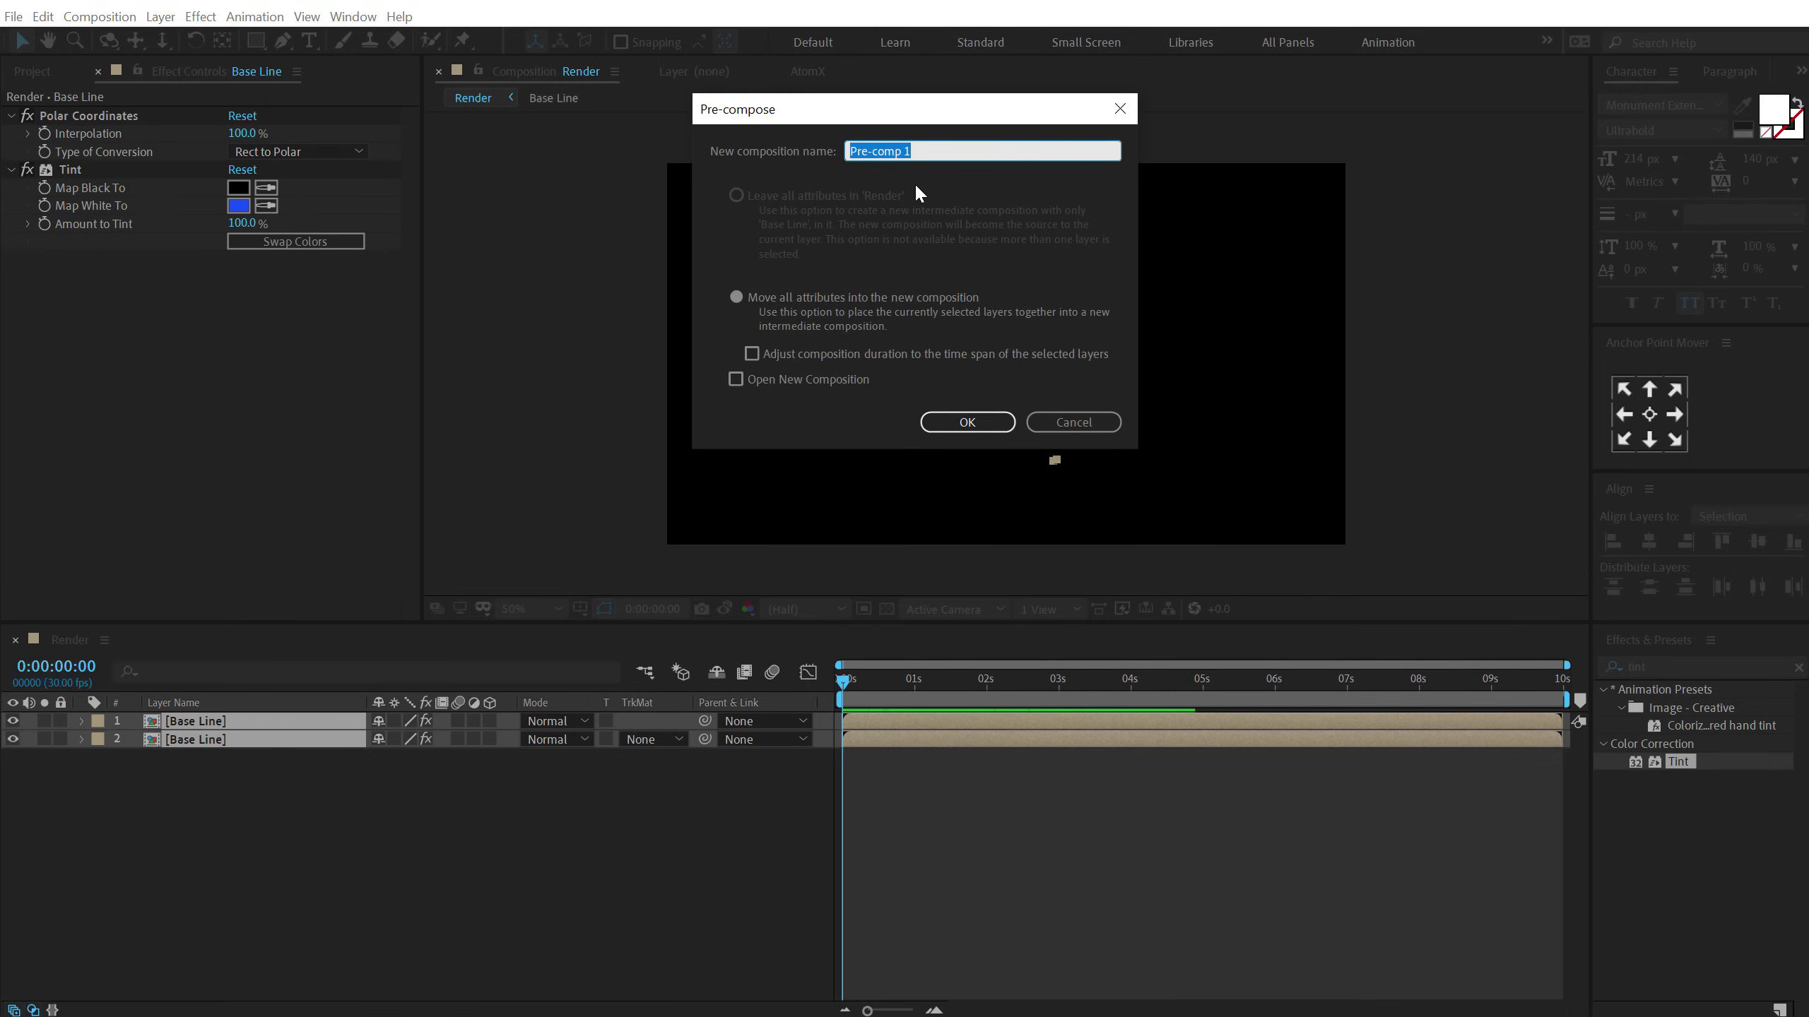
type("Colored Circles")
key("Return")
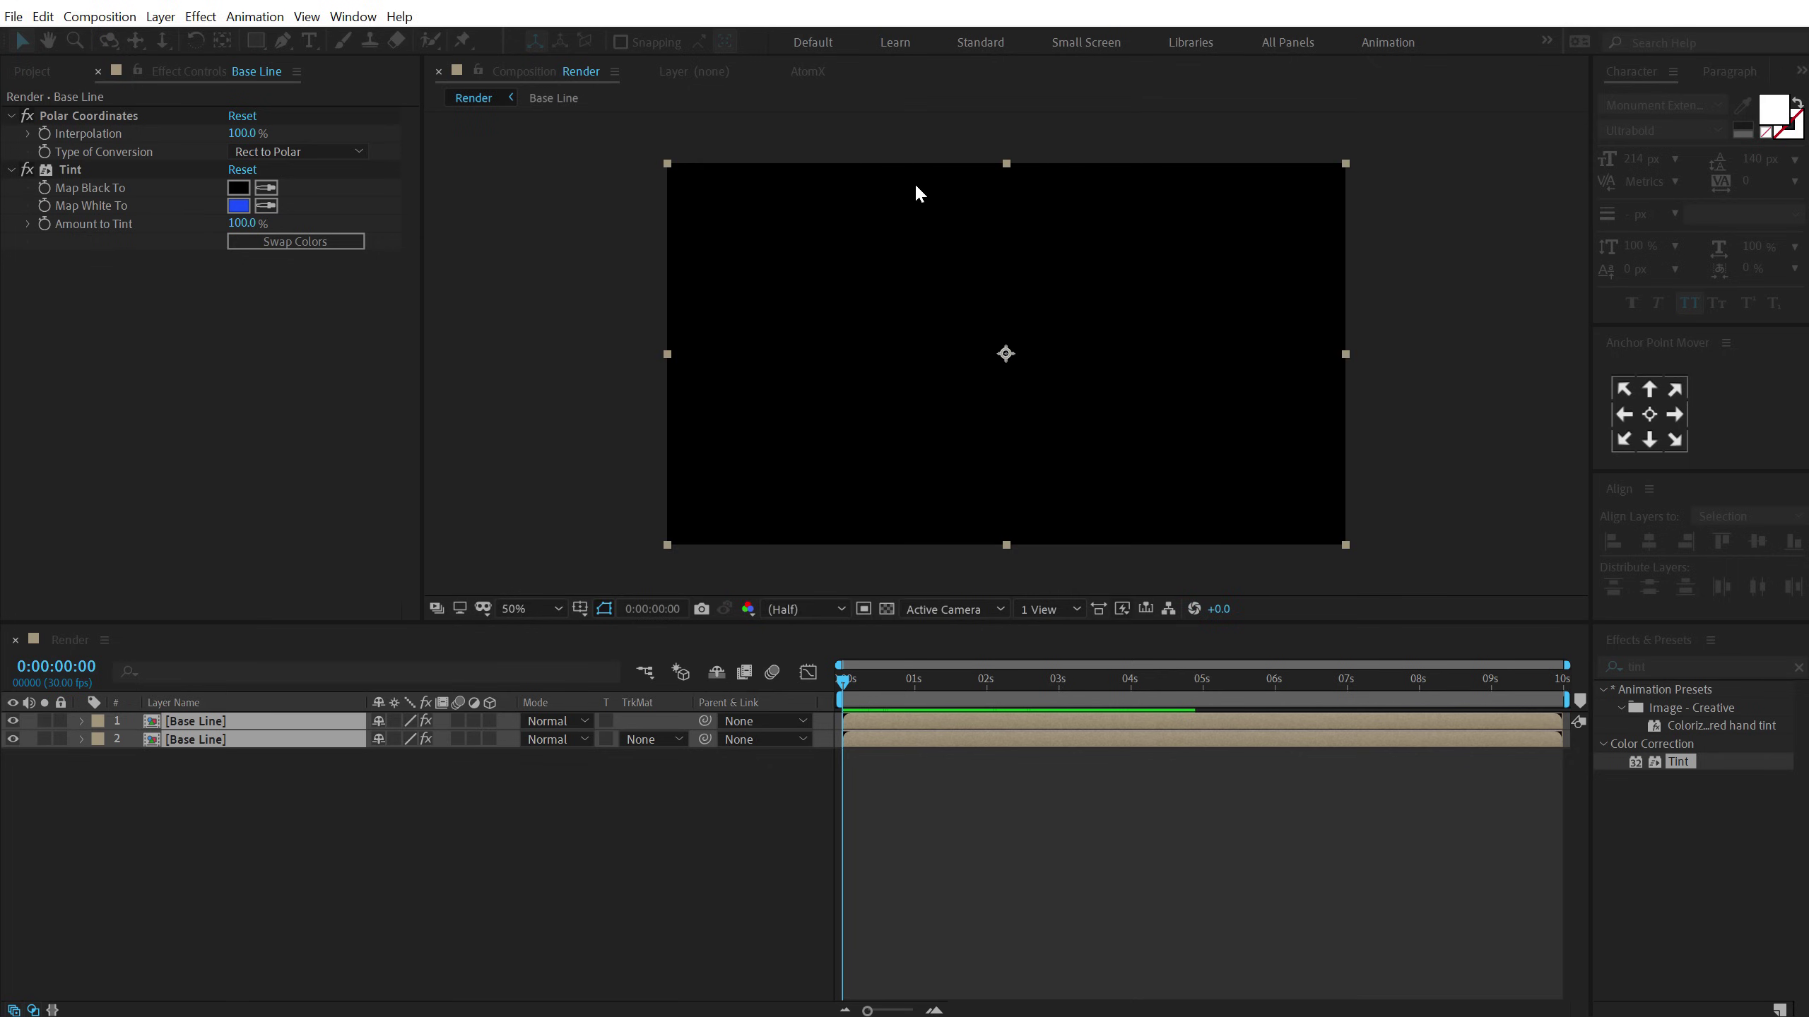
left_click_drag(857, 678, 1083, 670)
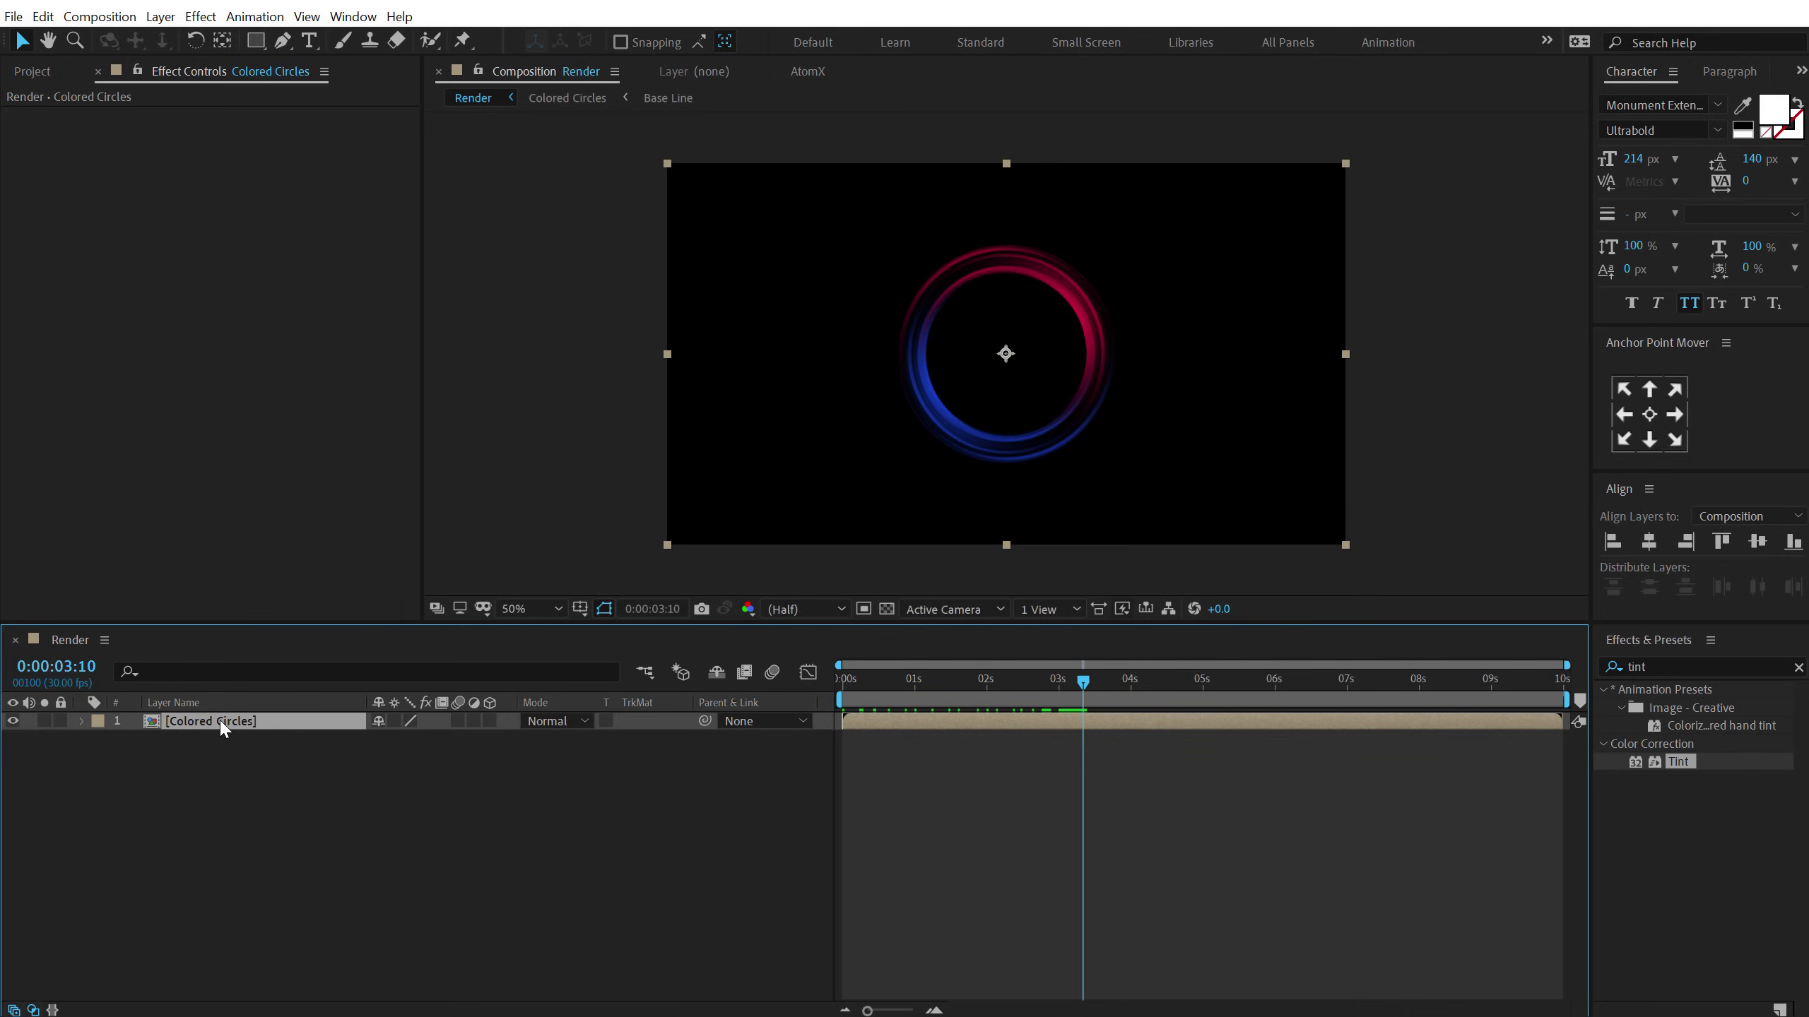
Duplicate the Colored Circles layer and set the copy to 87% scale and 127° rotation.
key("ctrl+d")
left_click(218, 741)
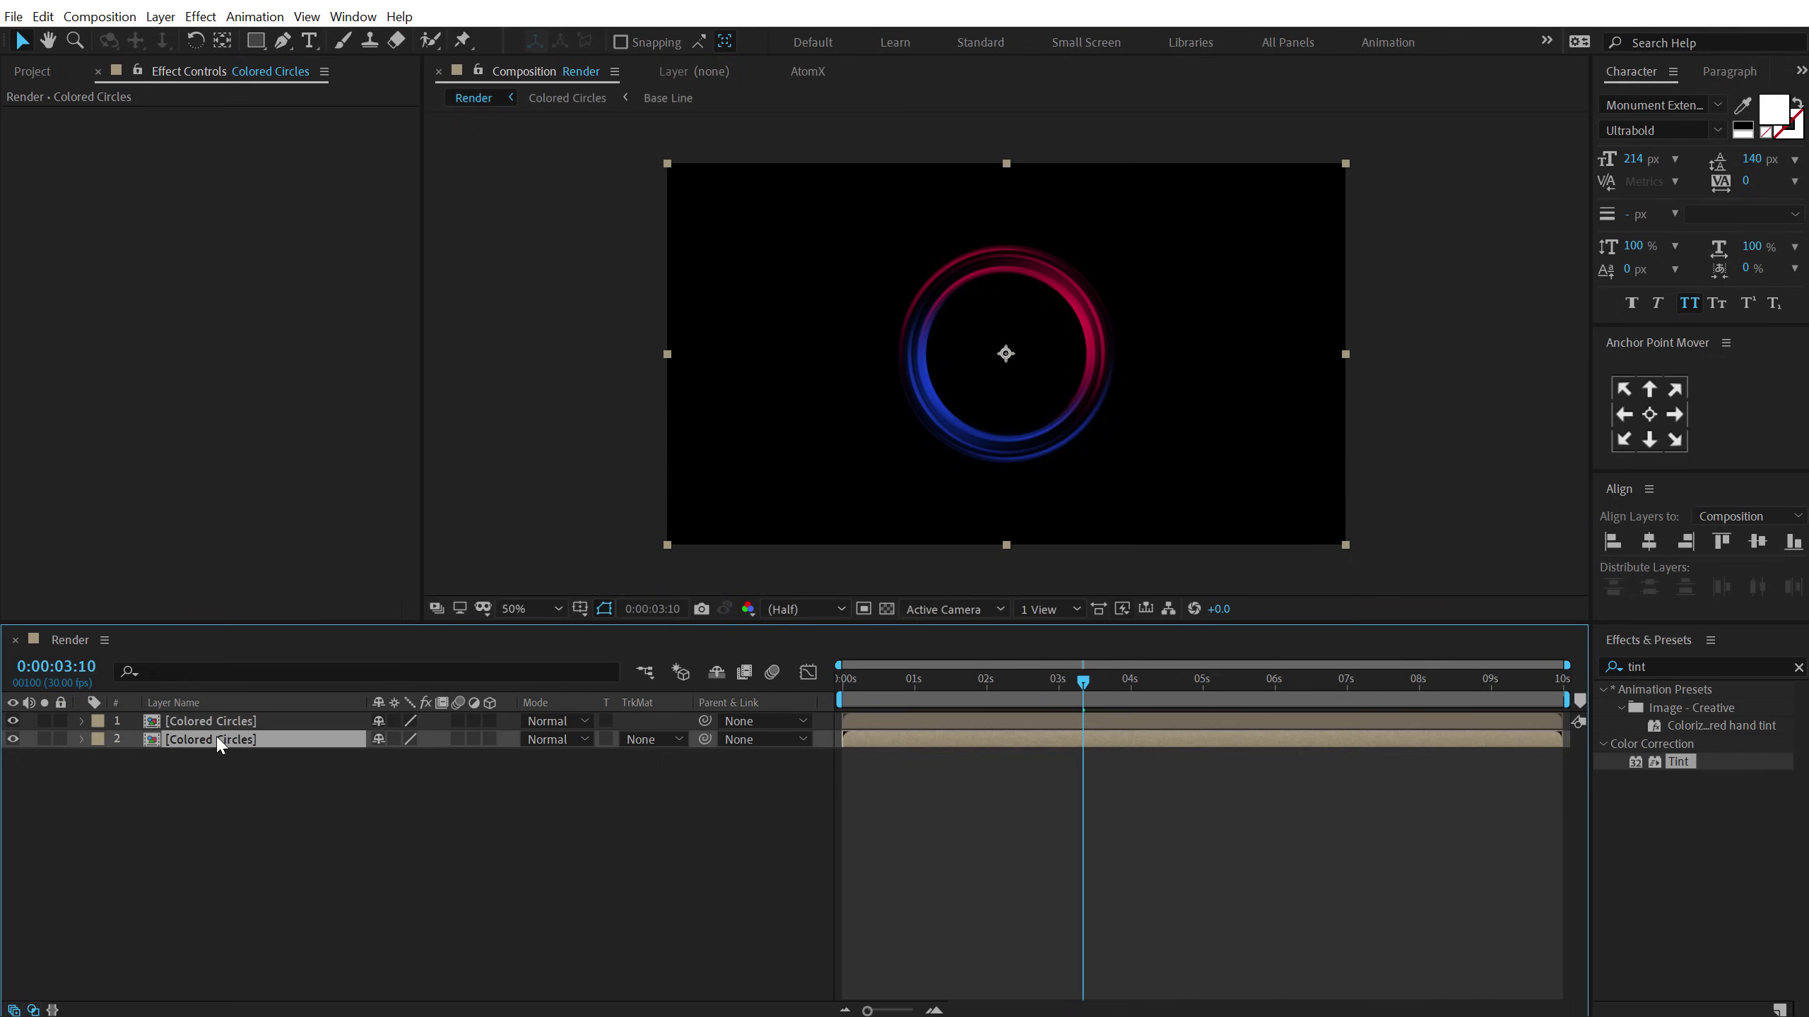
key("r")
left_click_drag(391, 757, 430, 752)
key("s")
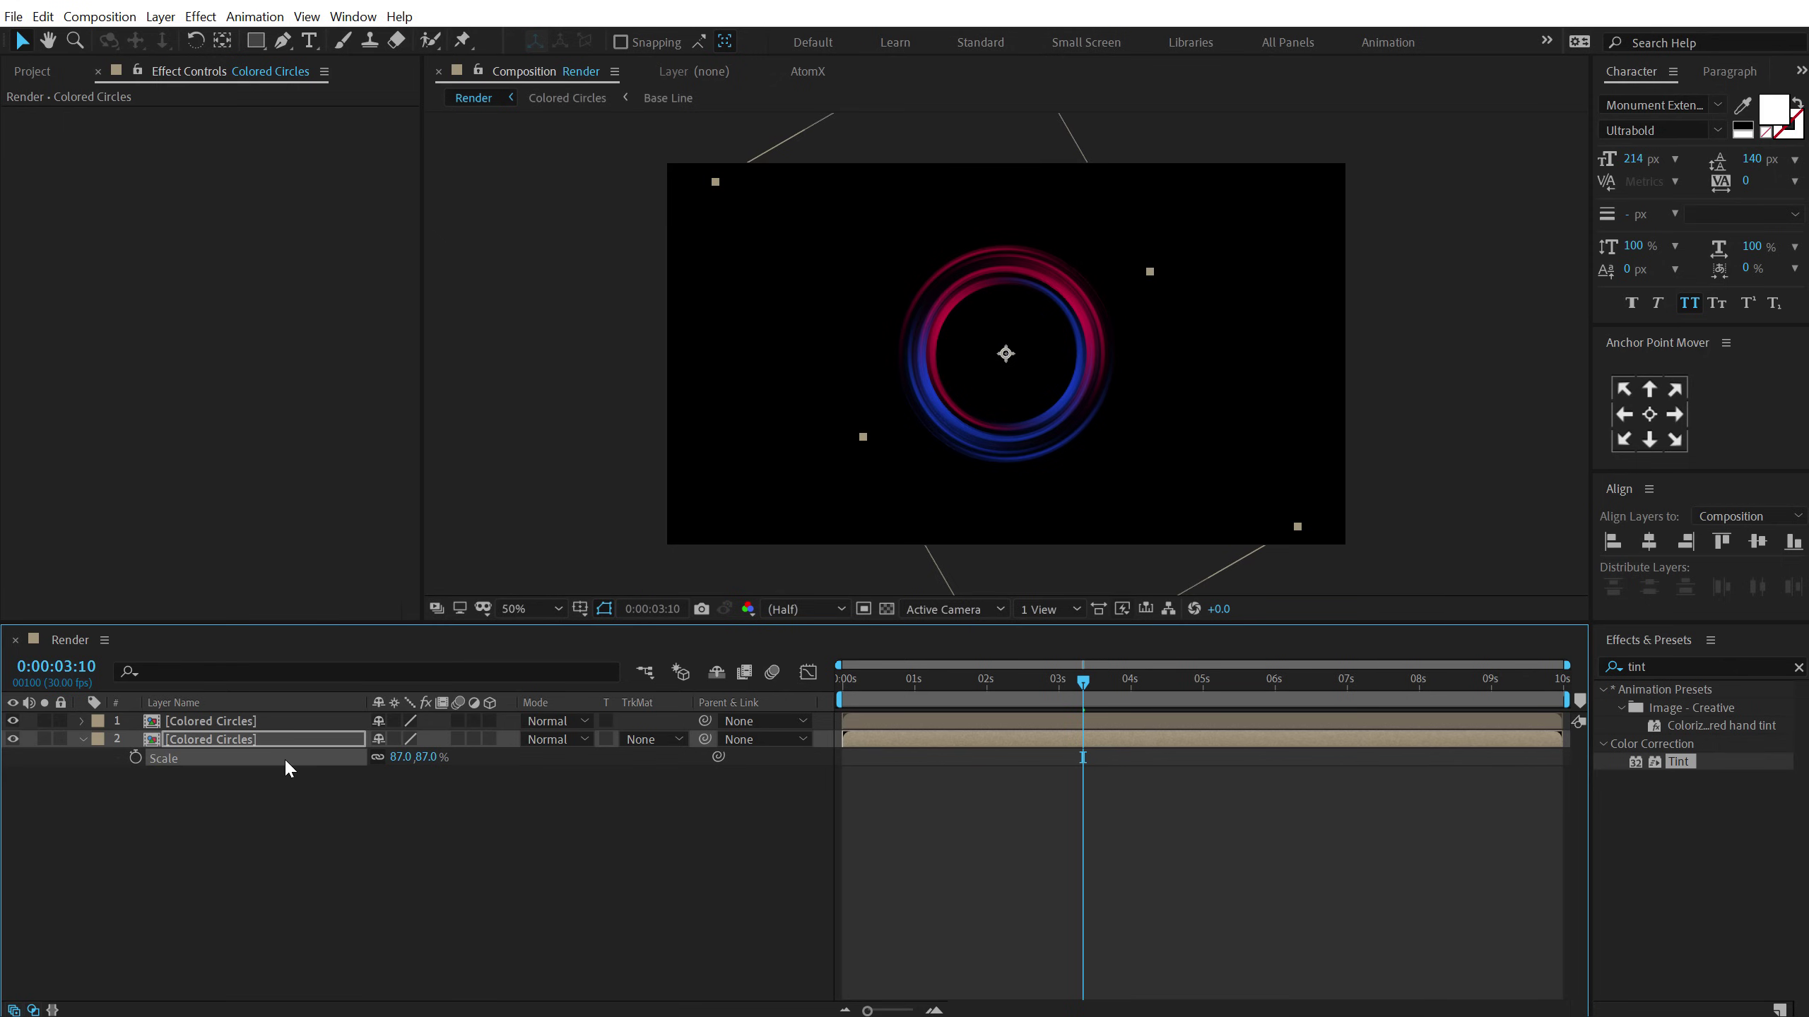
key("r")
left_click_drag(402, 758, 312, 776)
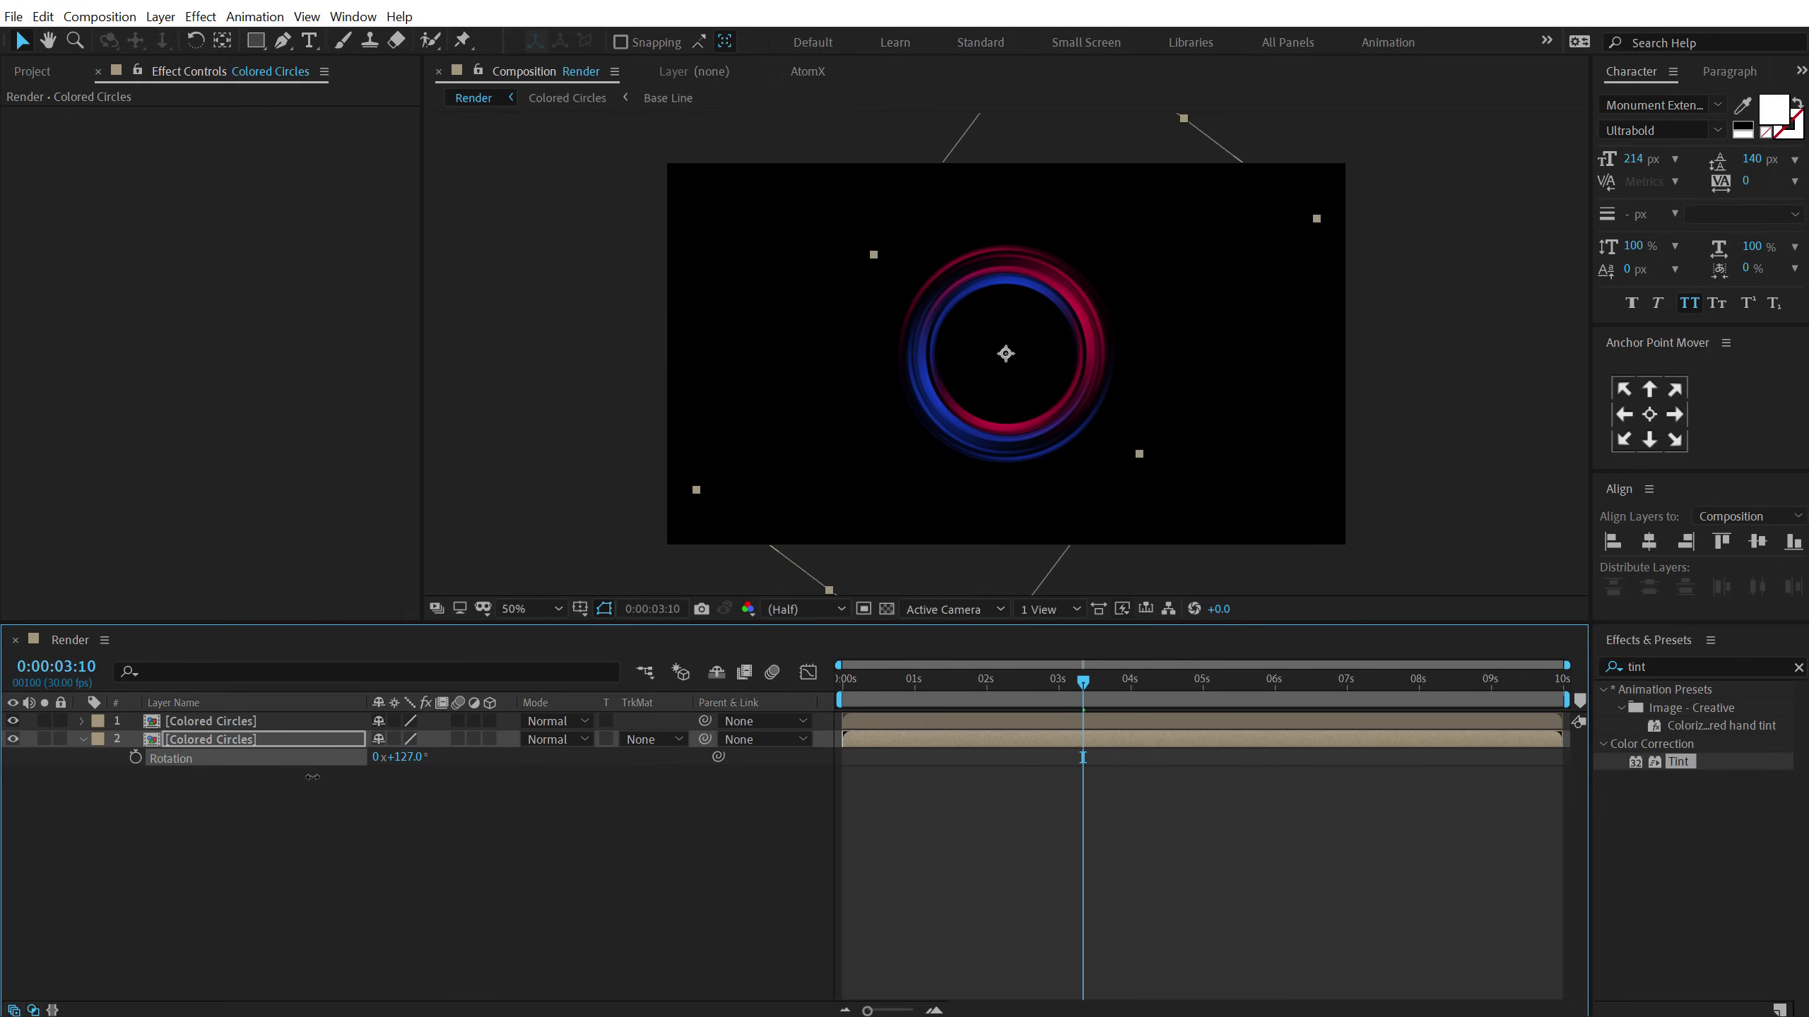
Check the rotated rings earlier in the animation at full resolution, then return to half size.
left_click(415, 864)
left_click_drag(862, 682, 1013, 704)
key("slash")
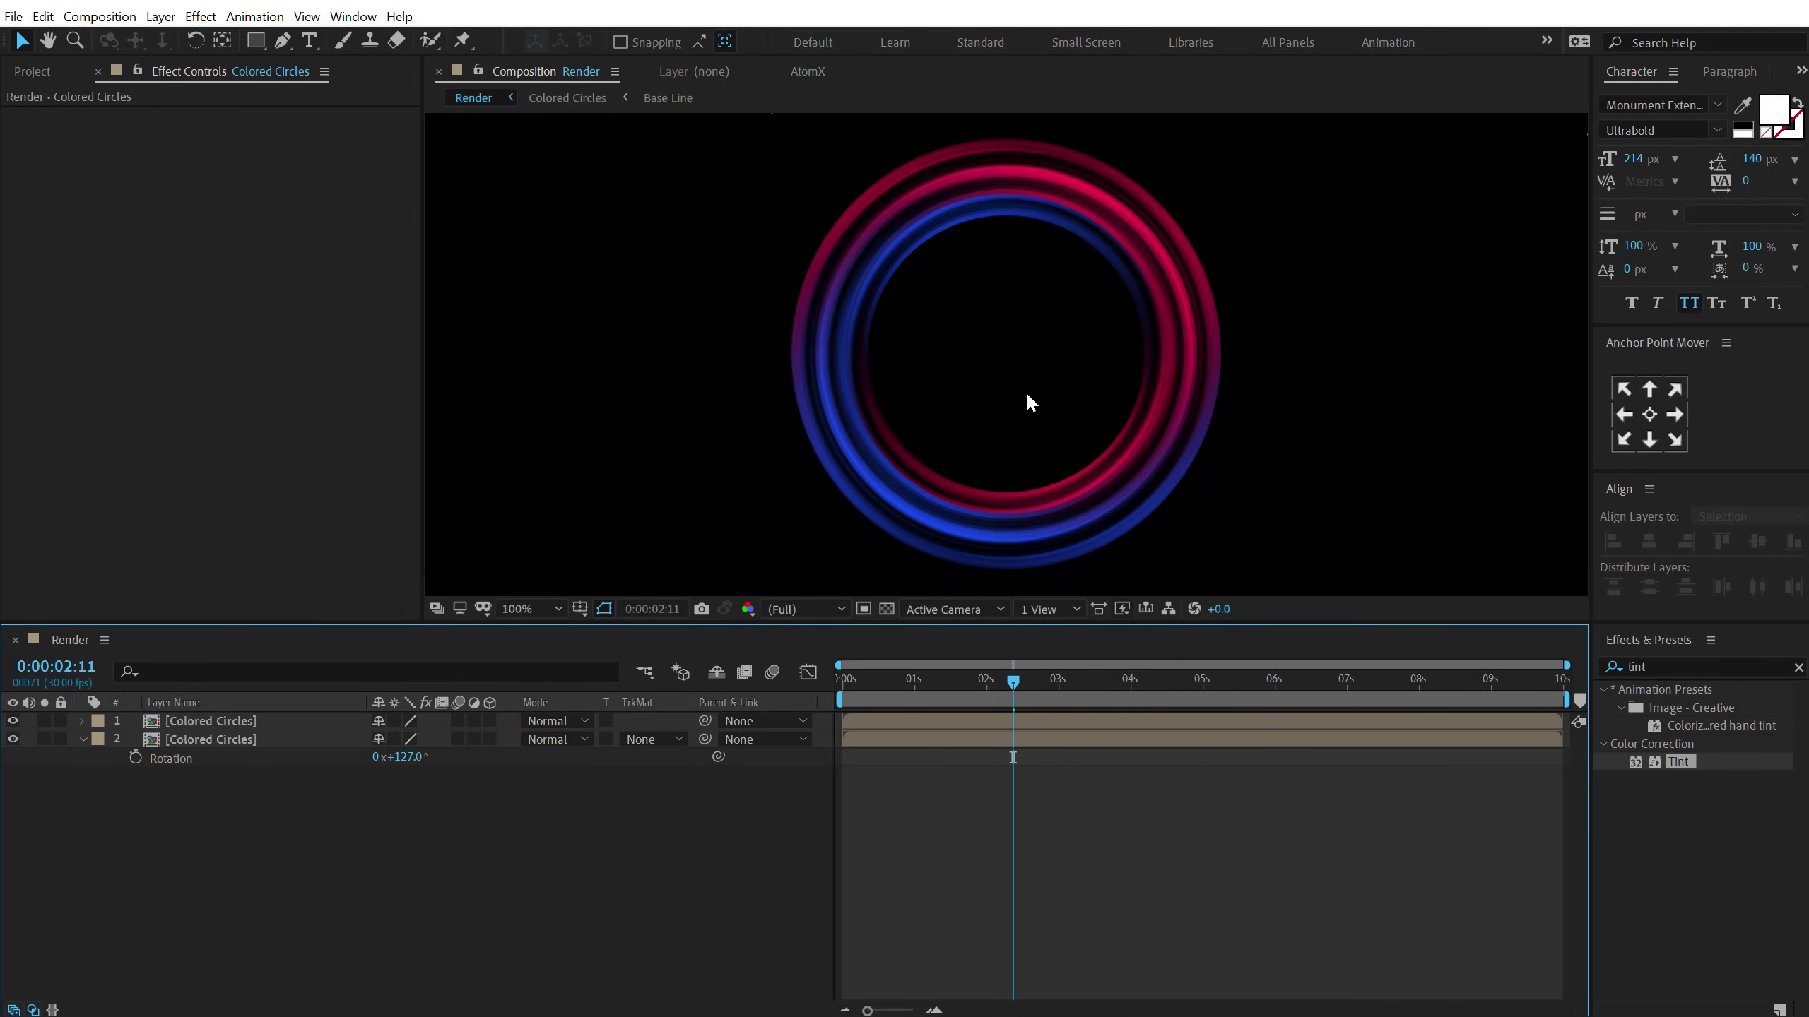
key("comma")
left_click(1666, 673)
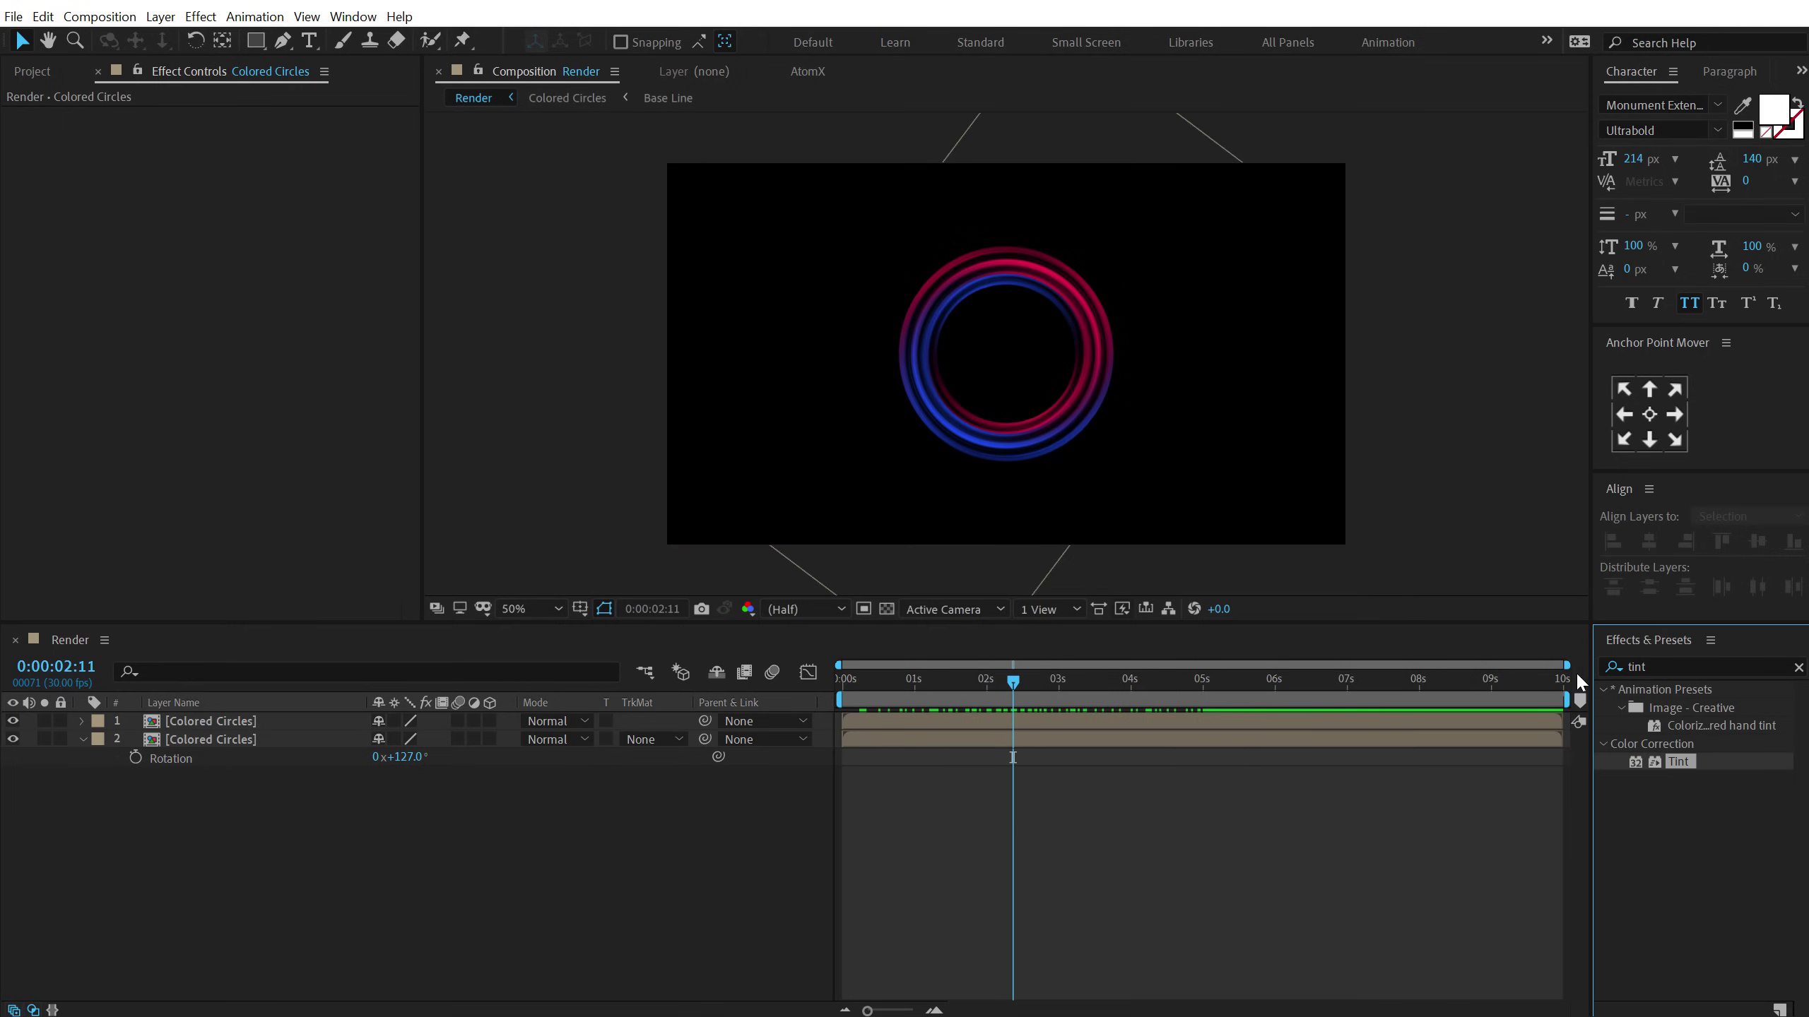
left_click(1666, 667)
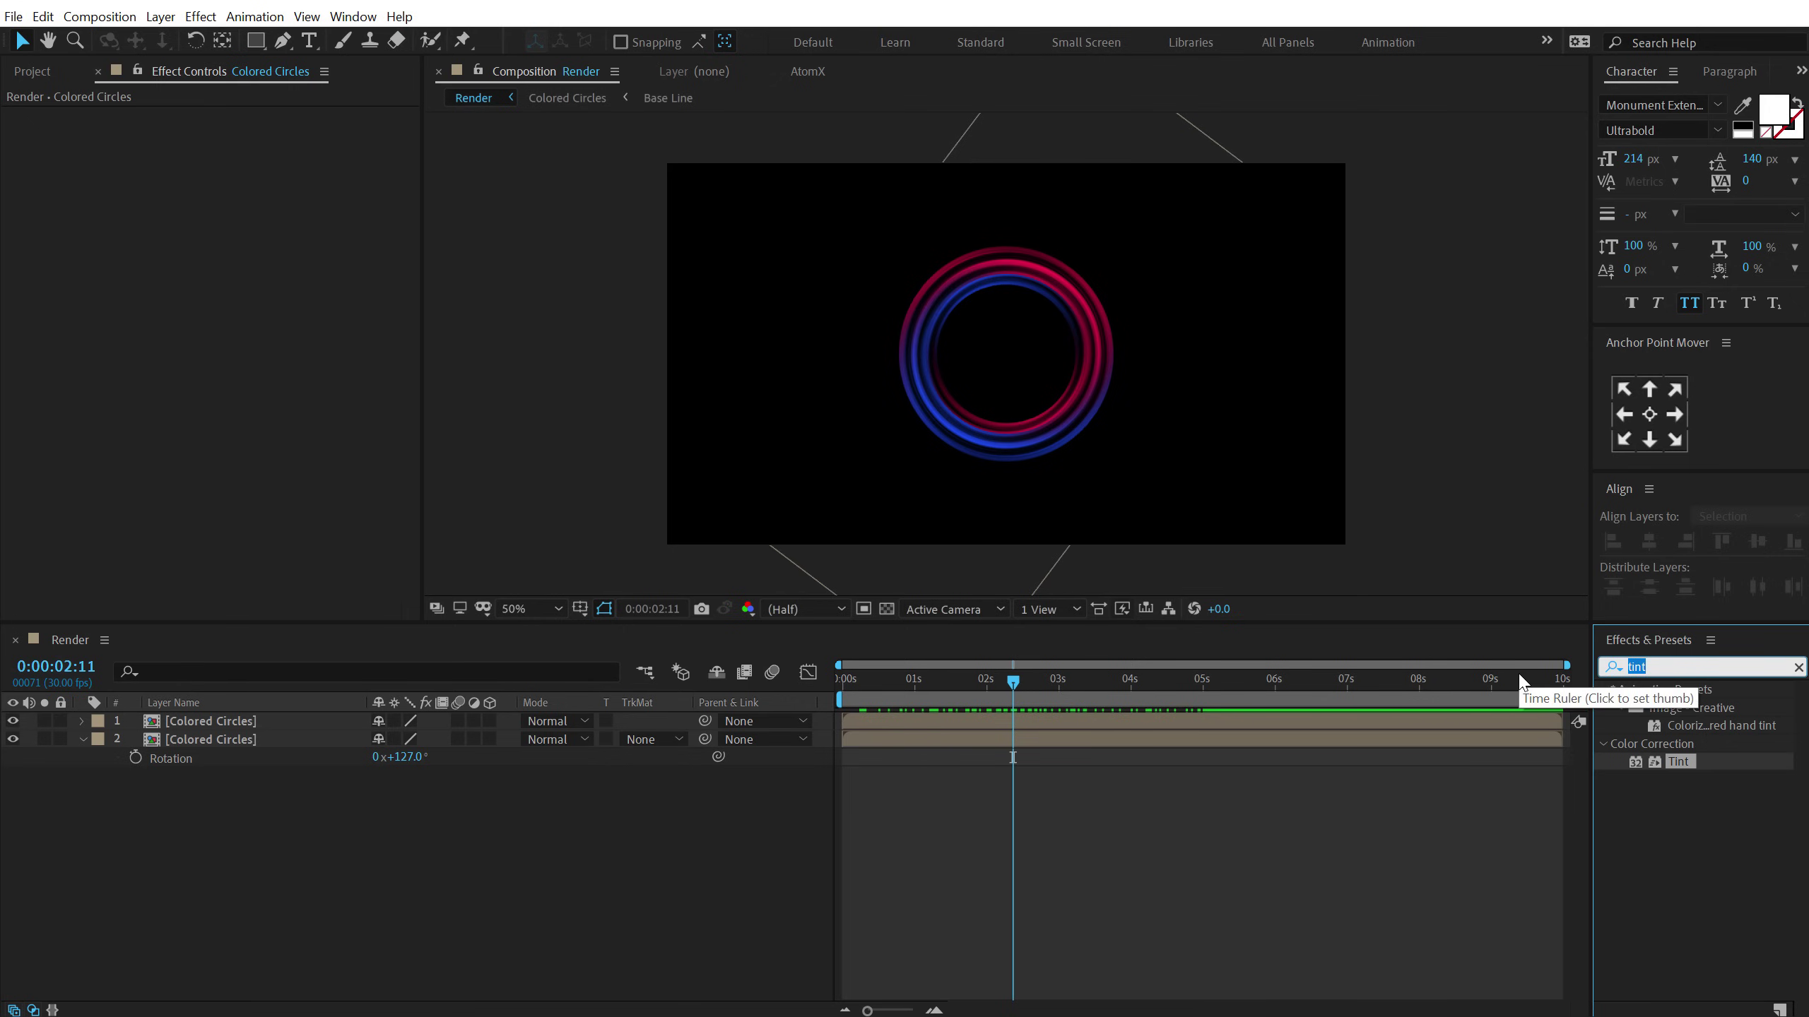
Apply Hue/Saturation to the duplicate rings with Master Hue 71° and Master Saturation 71.
type("hue")
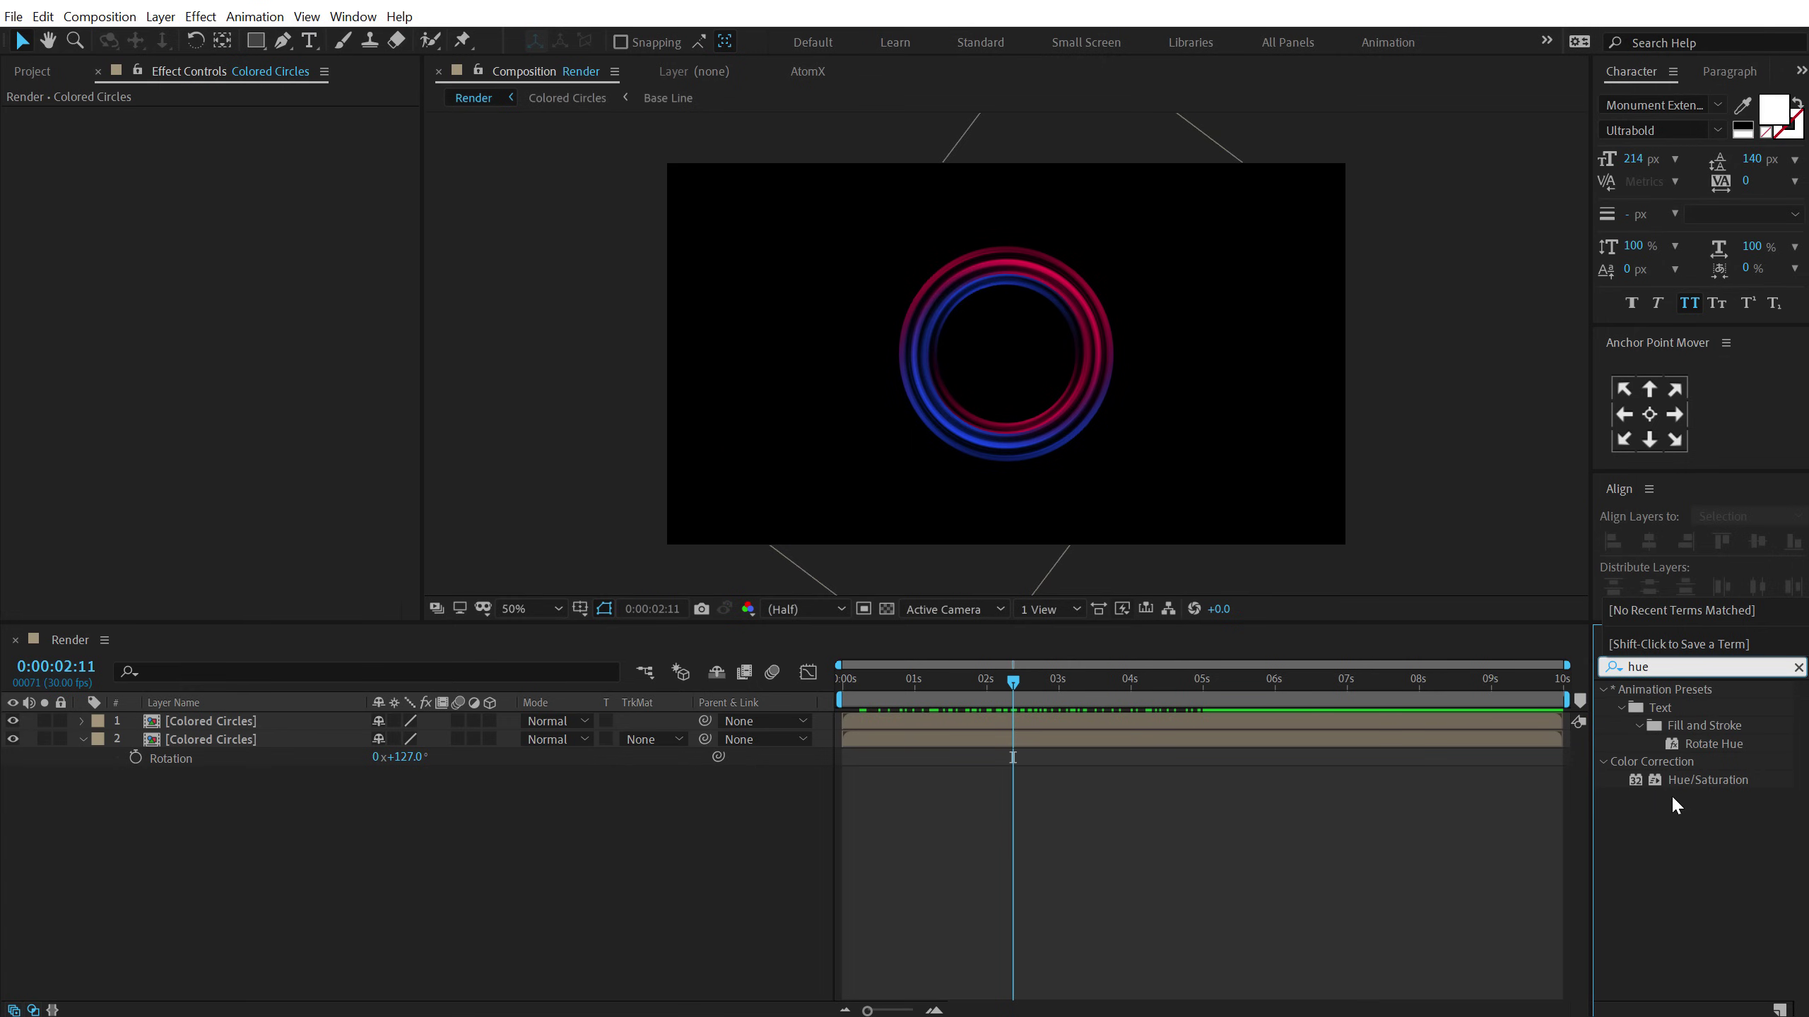
left_click_drag(1693, 772, 220, 738)
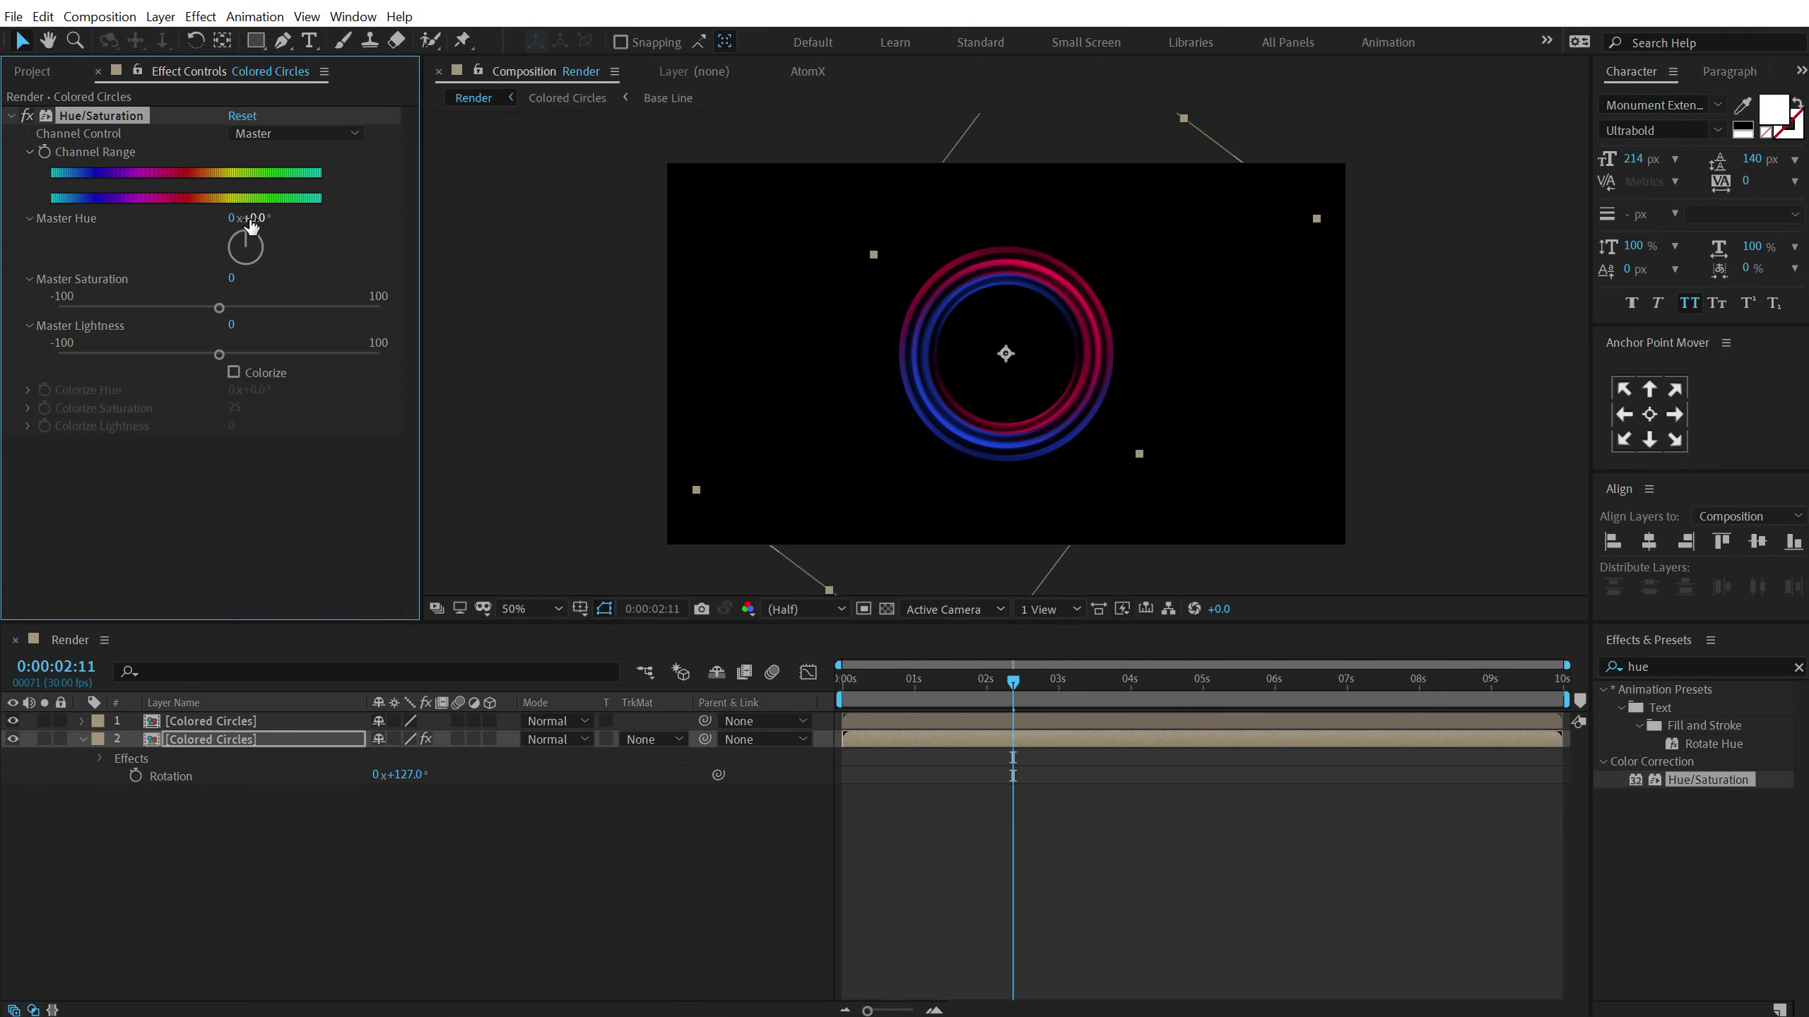
left_click_drag(250, 225, 315, 207)
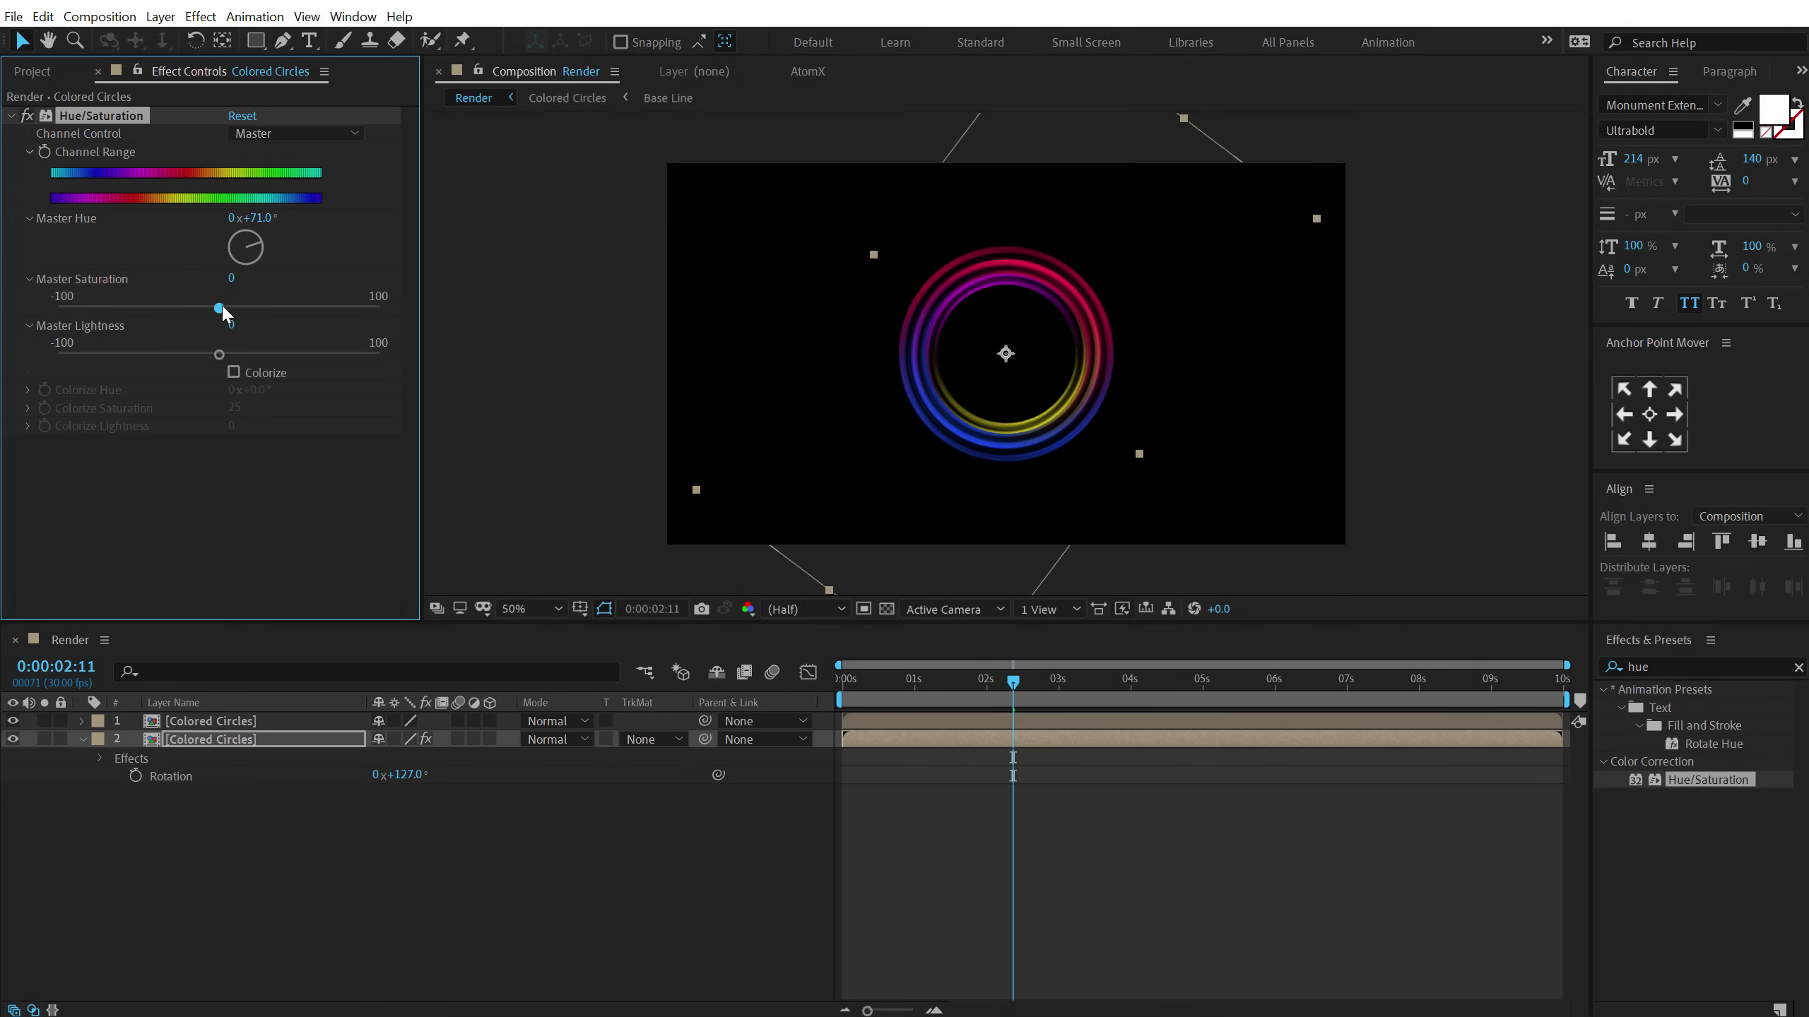
left_click_drag(219, 309, 333, 308)
Create a black solid named BG and move it beneath the ring layers.
left_click(83, 740)
left_click(135, 837)
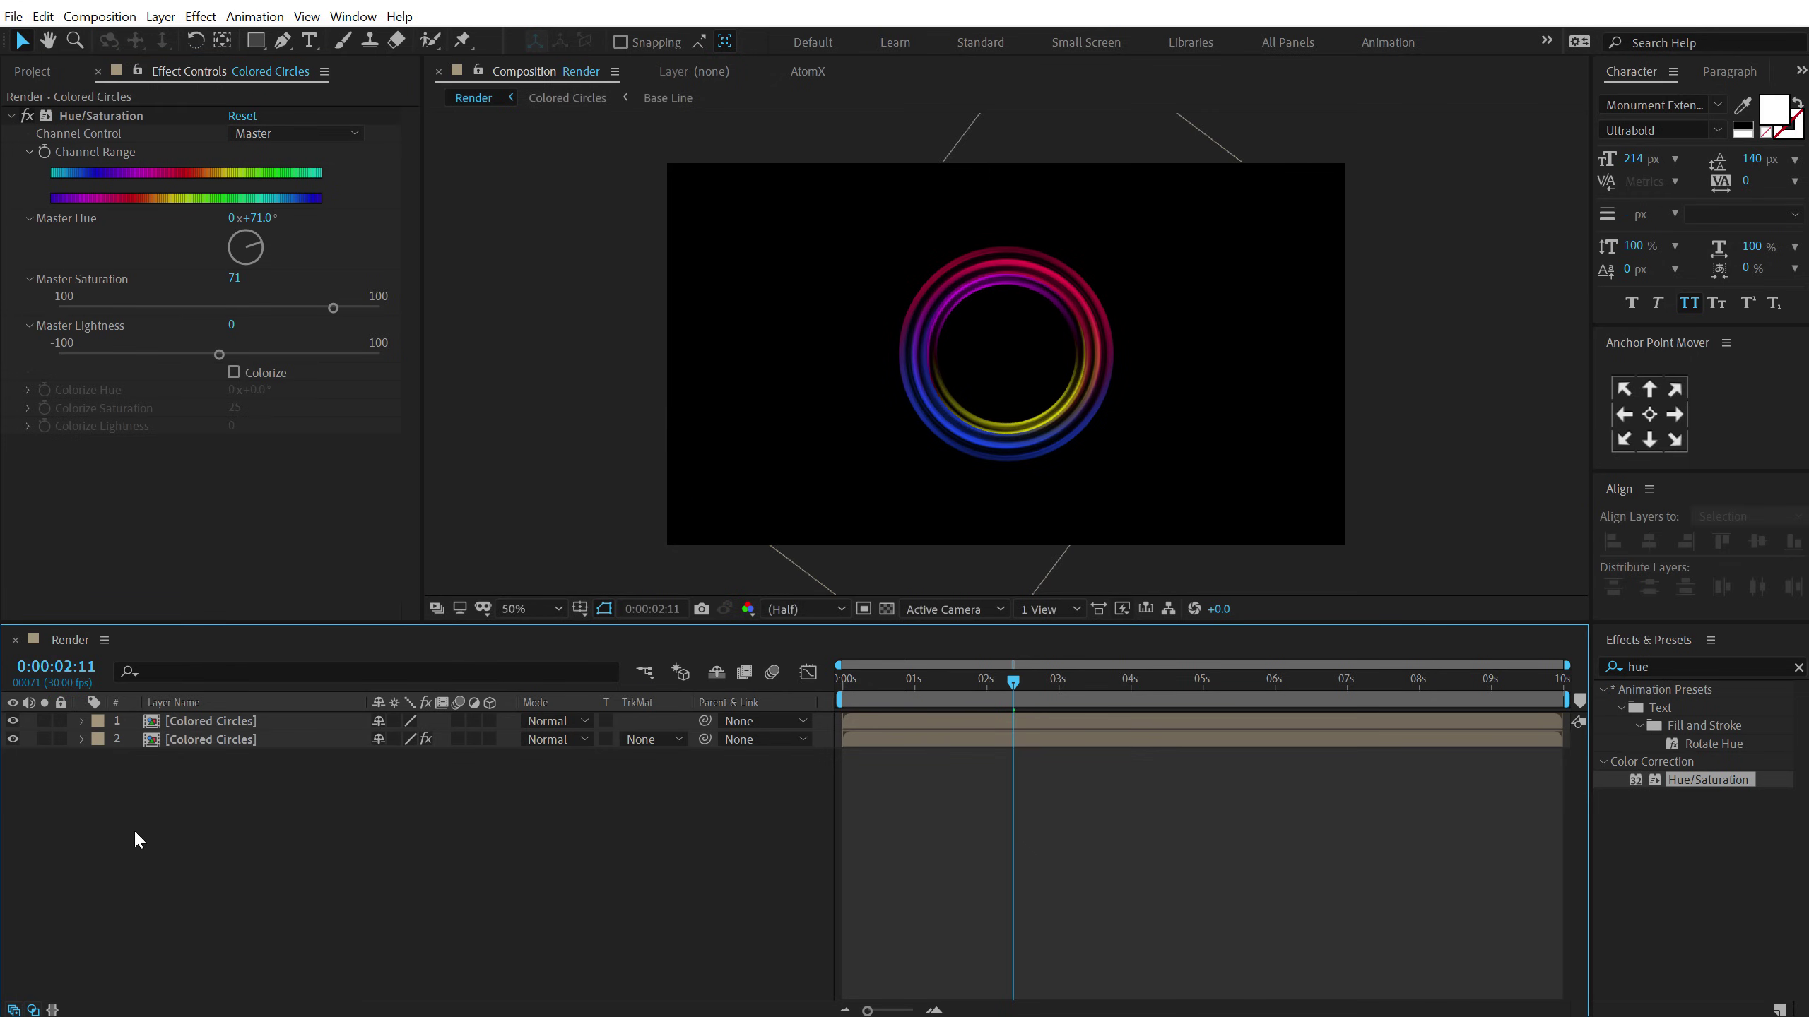
key("ctrl+y")
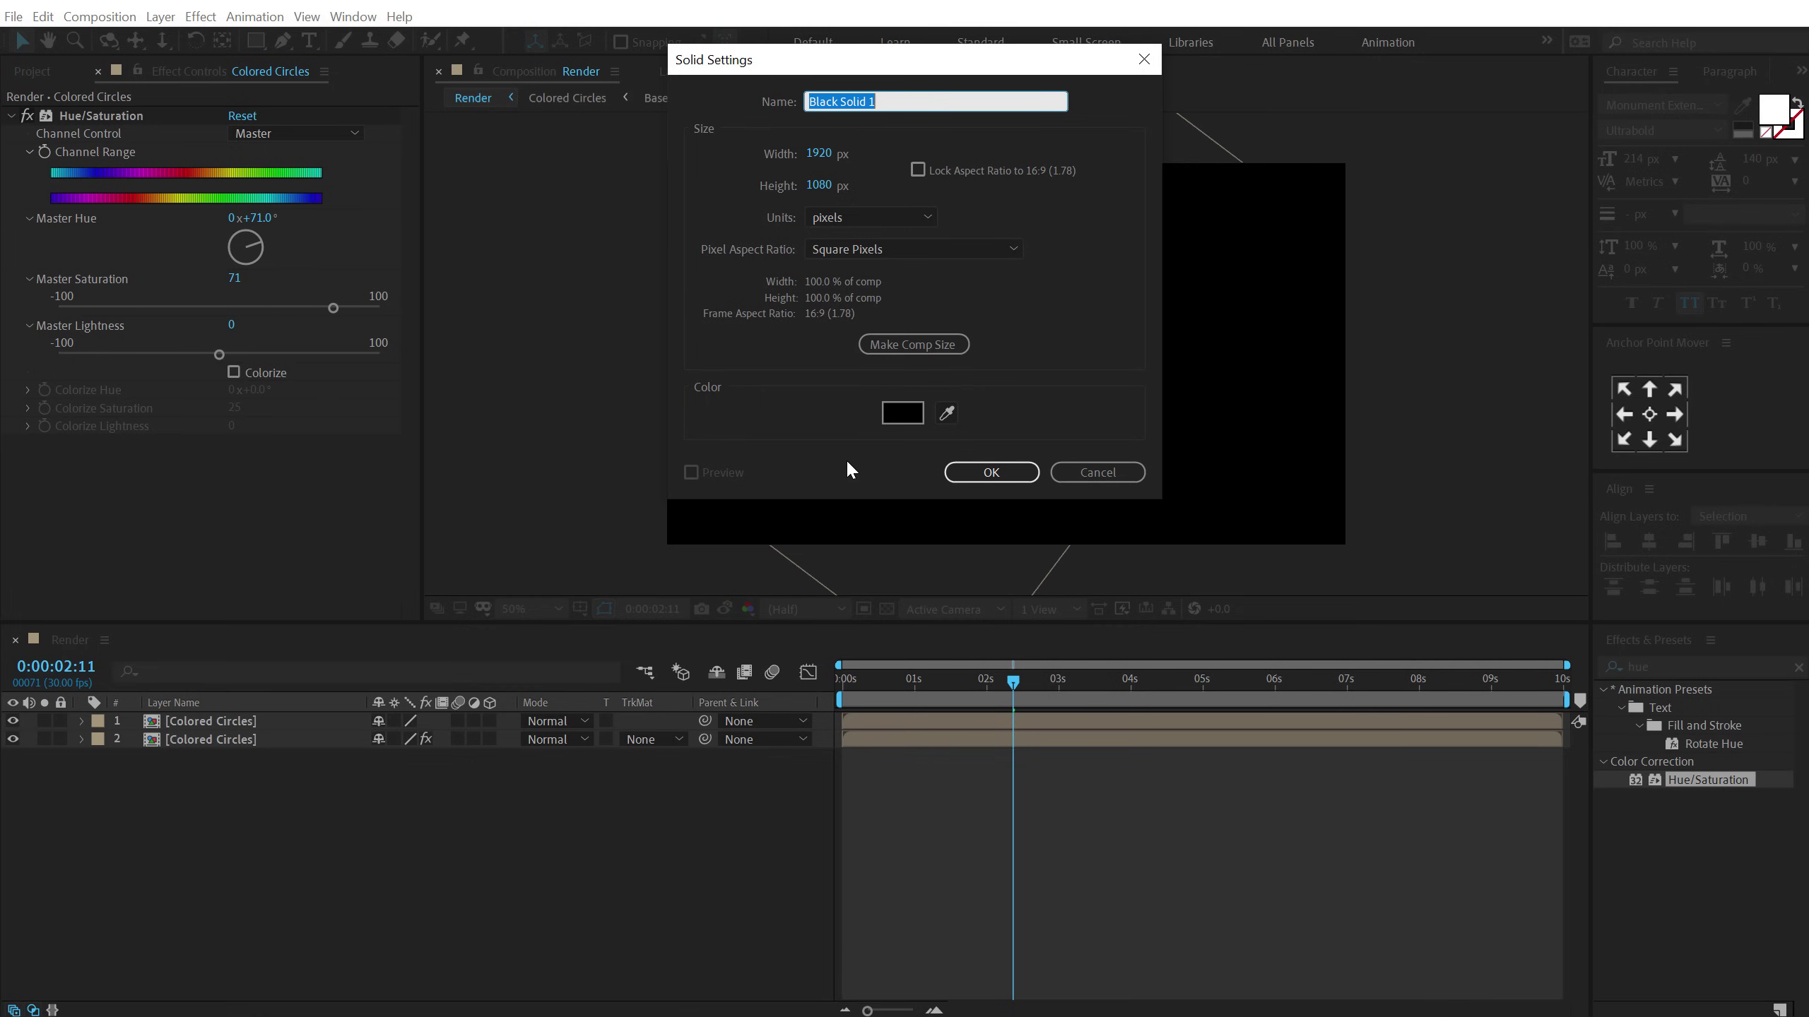
type("BG")
left_click(990, 474)
left_click_drag(186, 739, 198, 820)
Add an adjustment layer named Glow at the top and switch the project to 32 bpc.
right_click(257, 802)
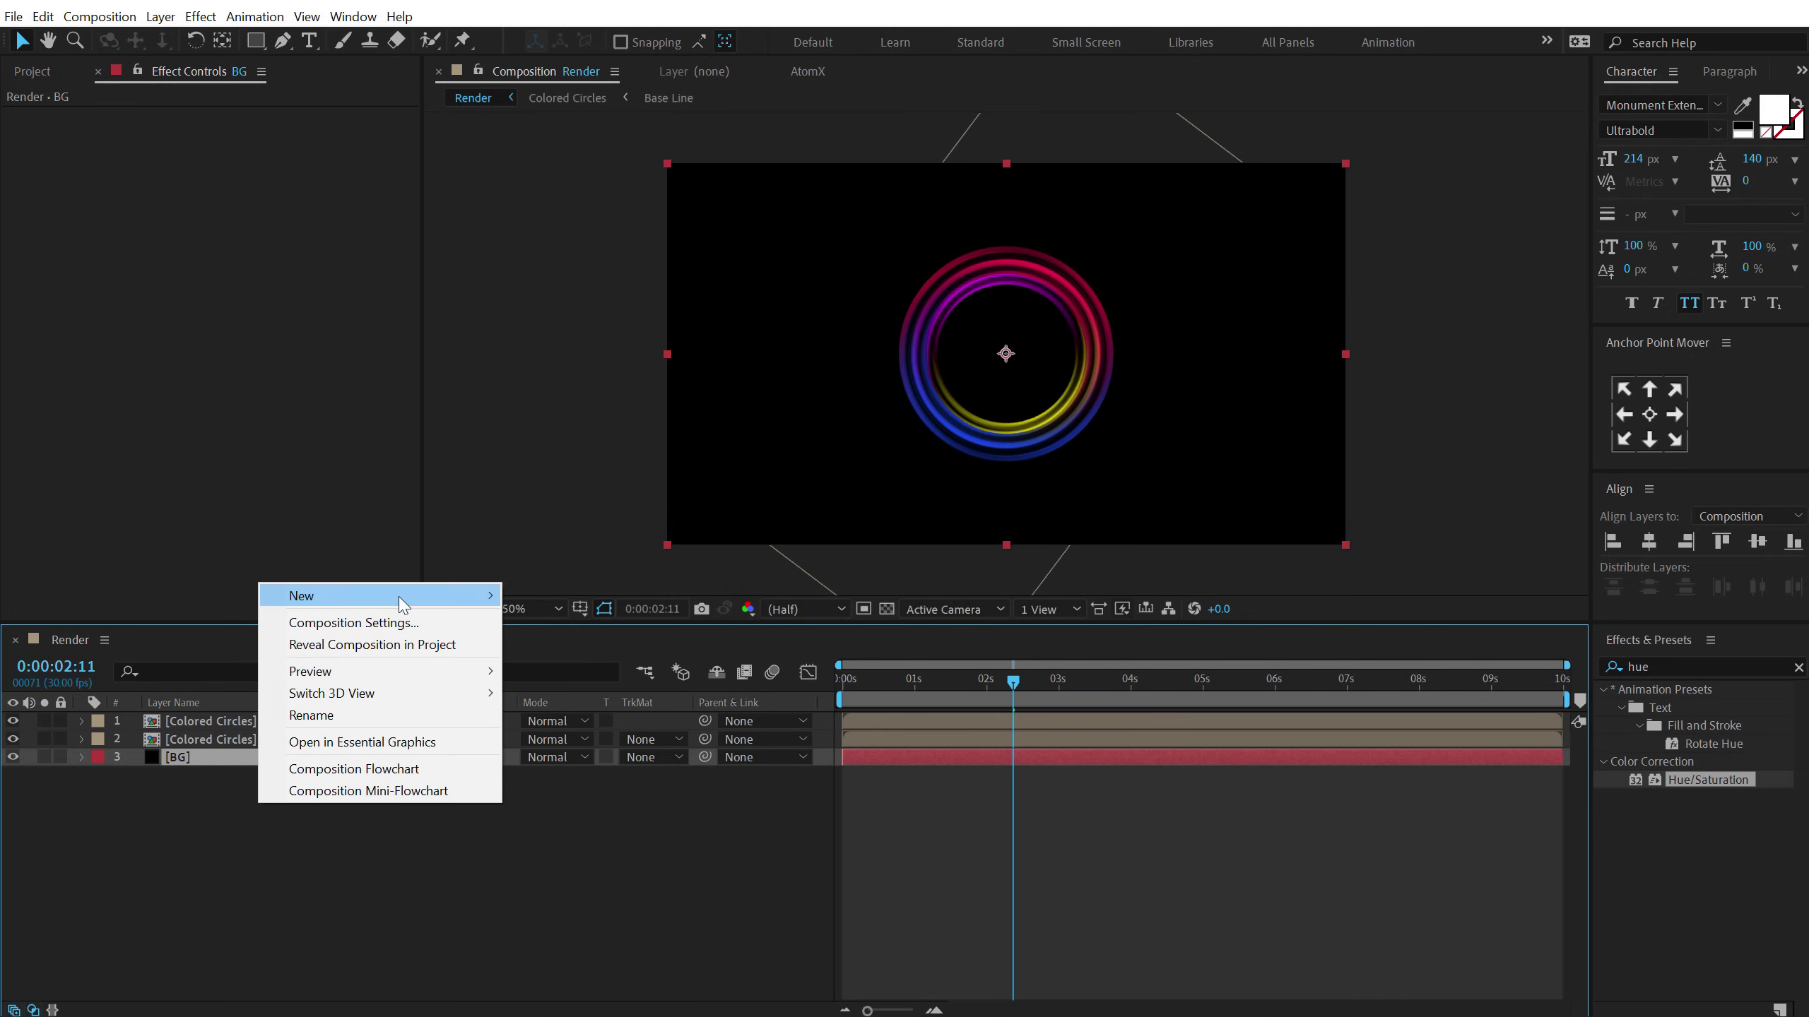
mouse_move(399, 597)
left_click(570, 752)
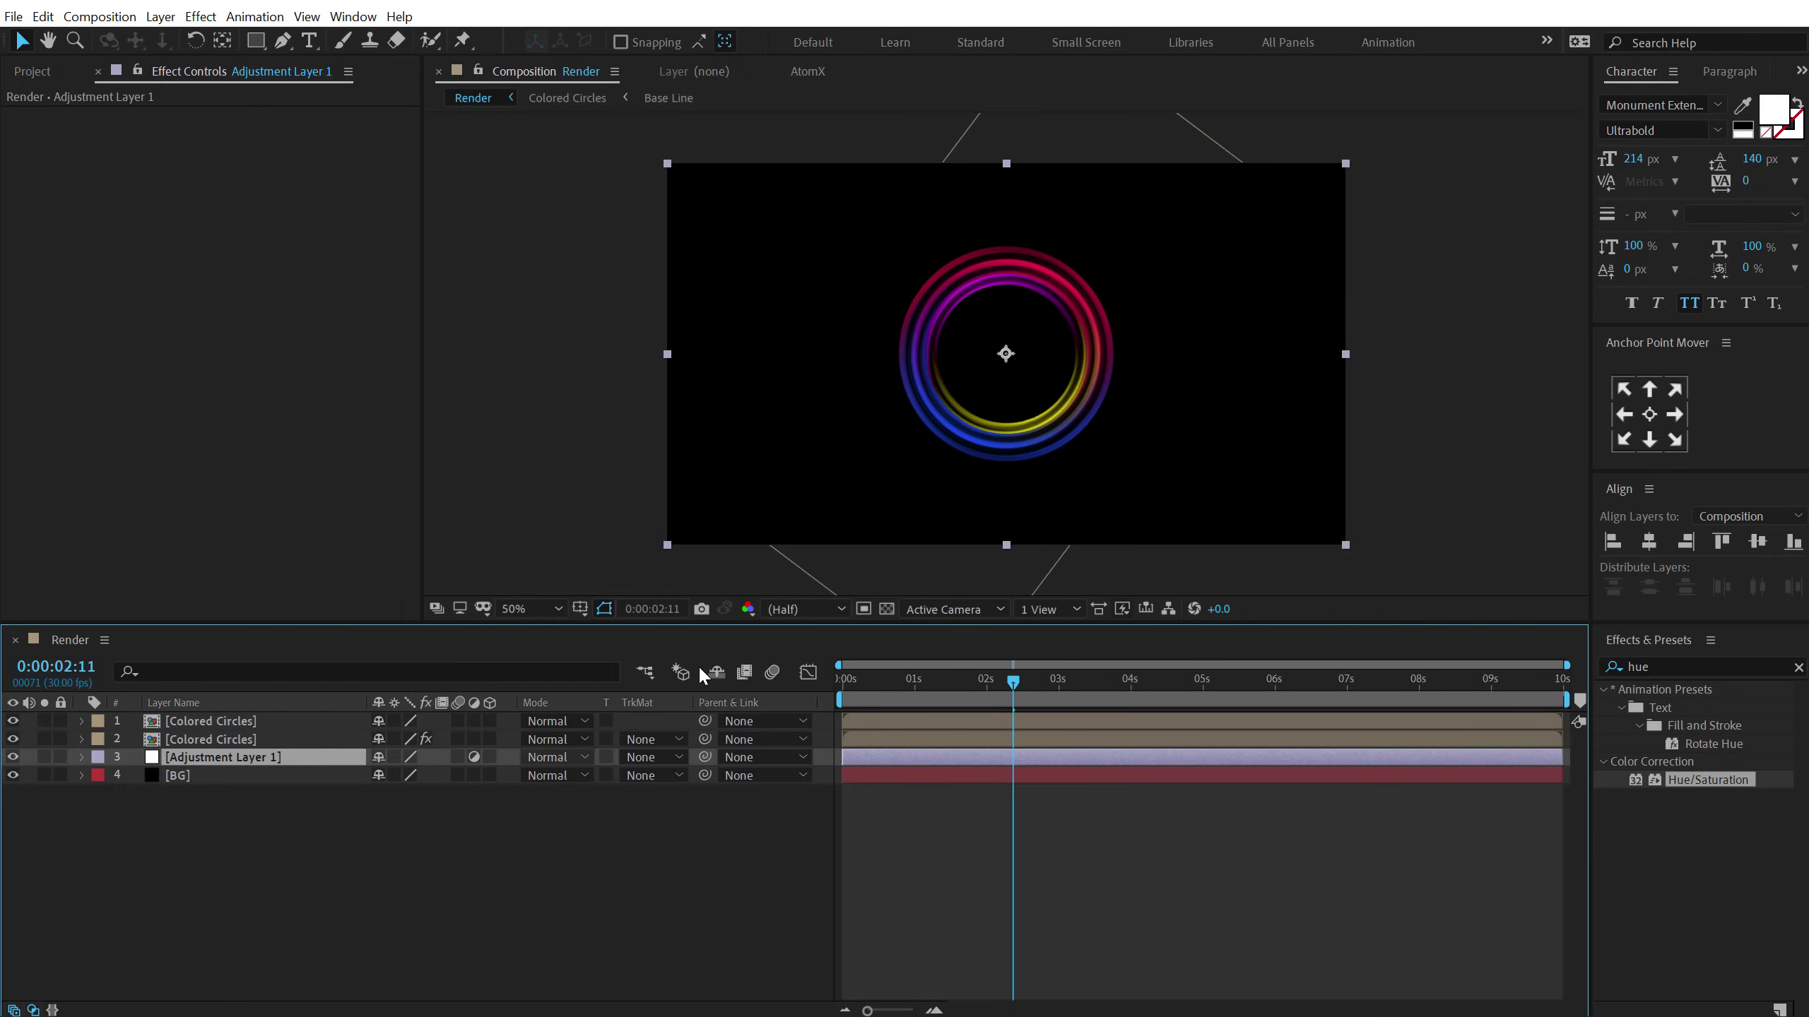
key("Return")
type("Glow")
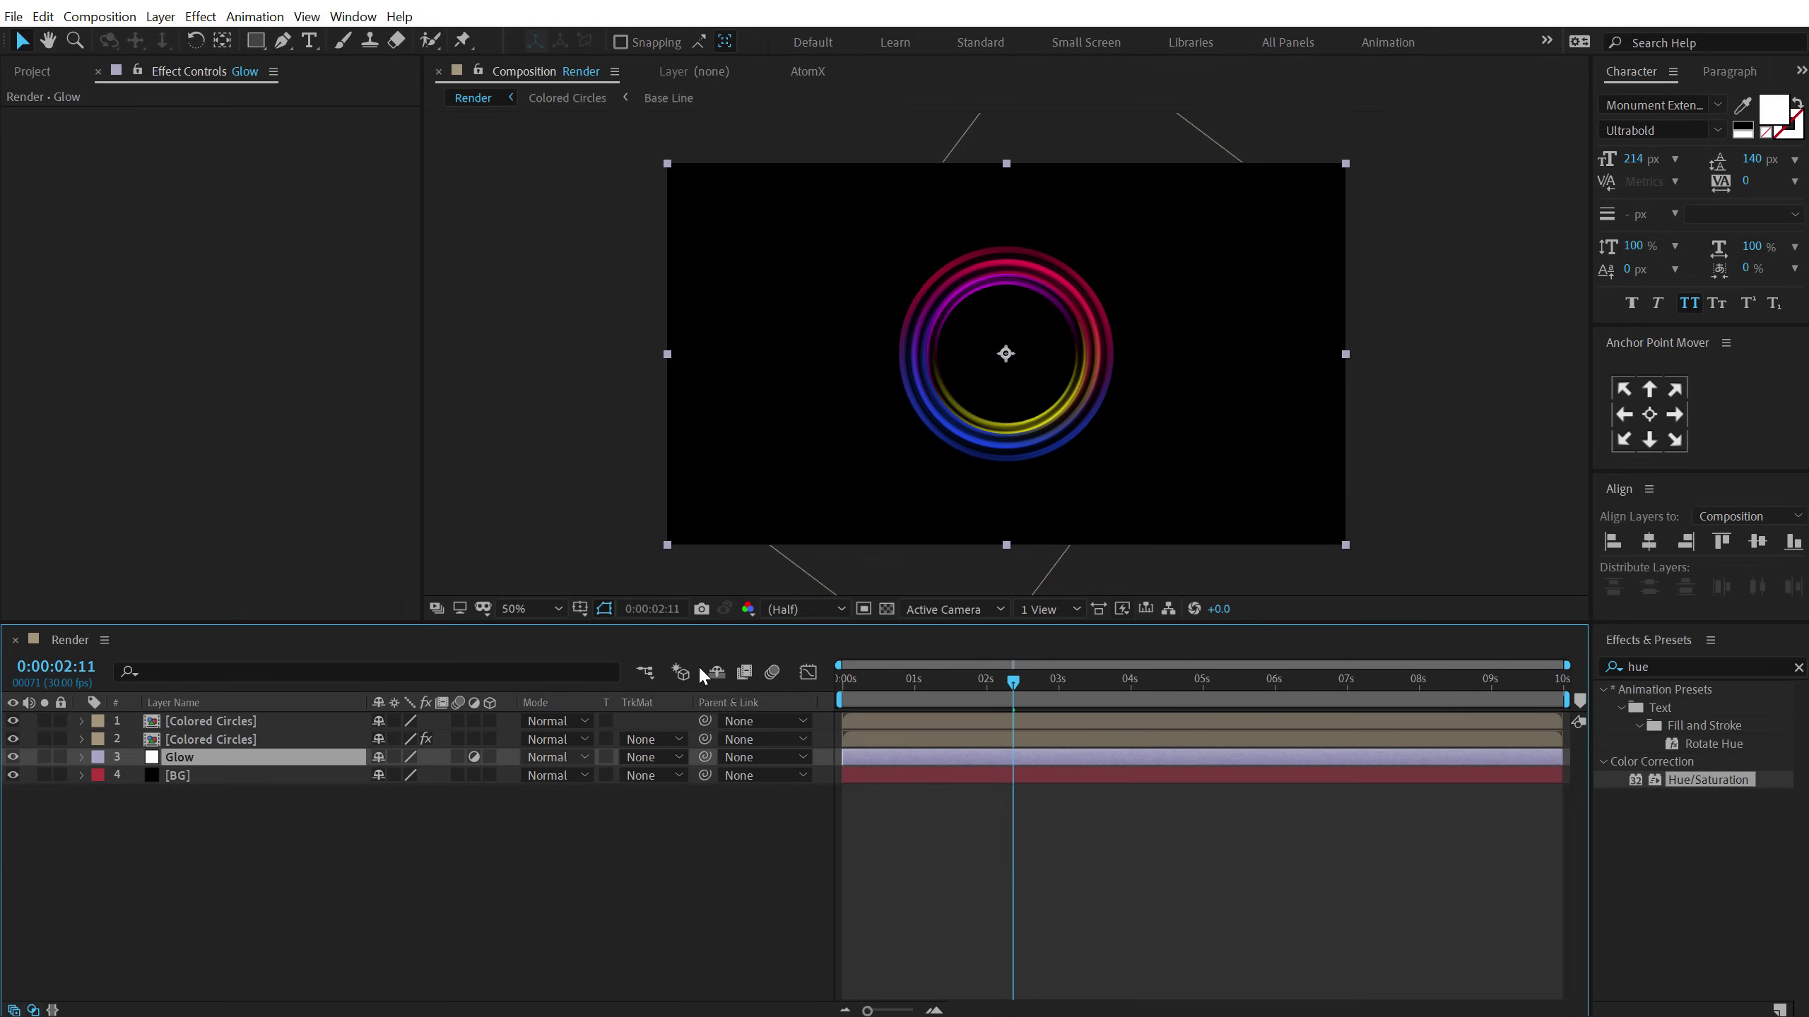
key("Return")
left_click_drag(222, 757, 224, 715)
left_click(35, 72)
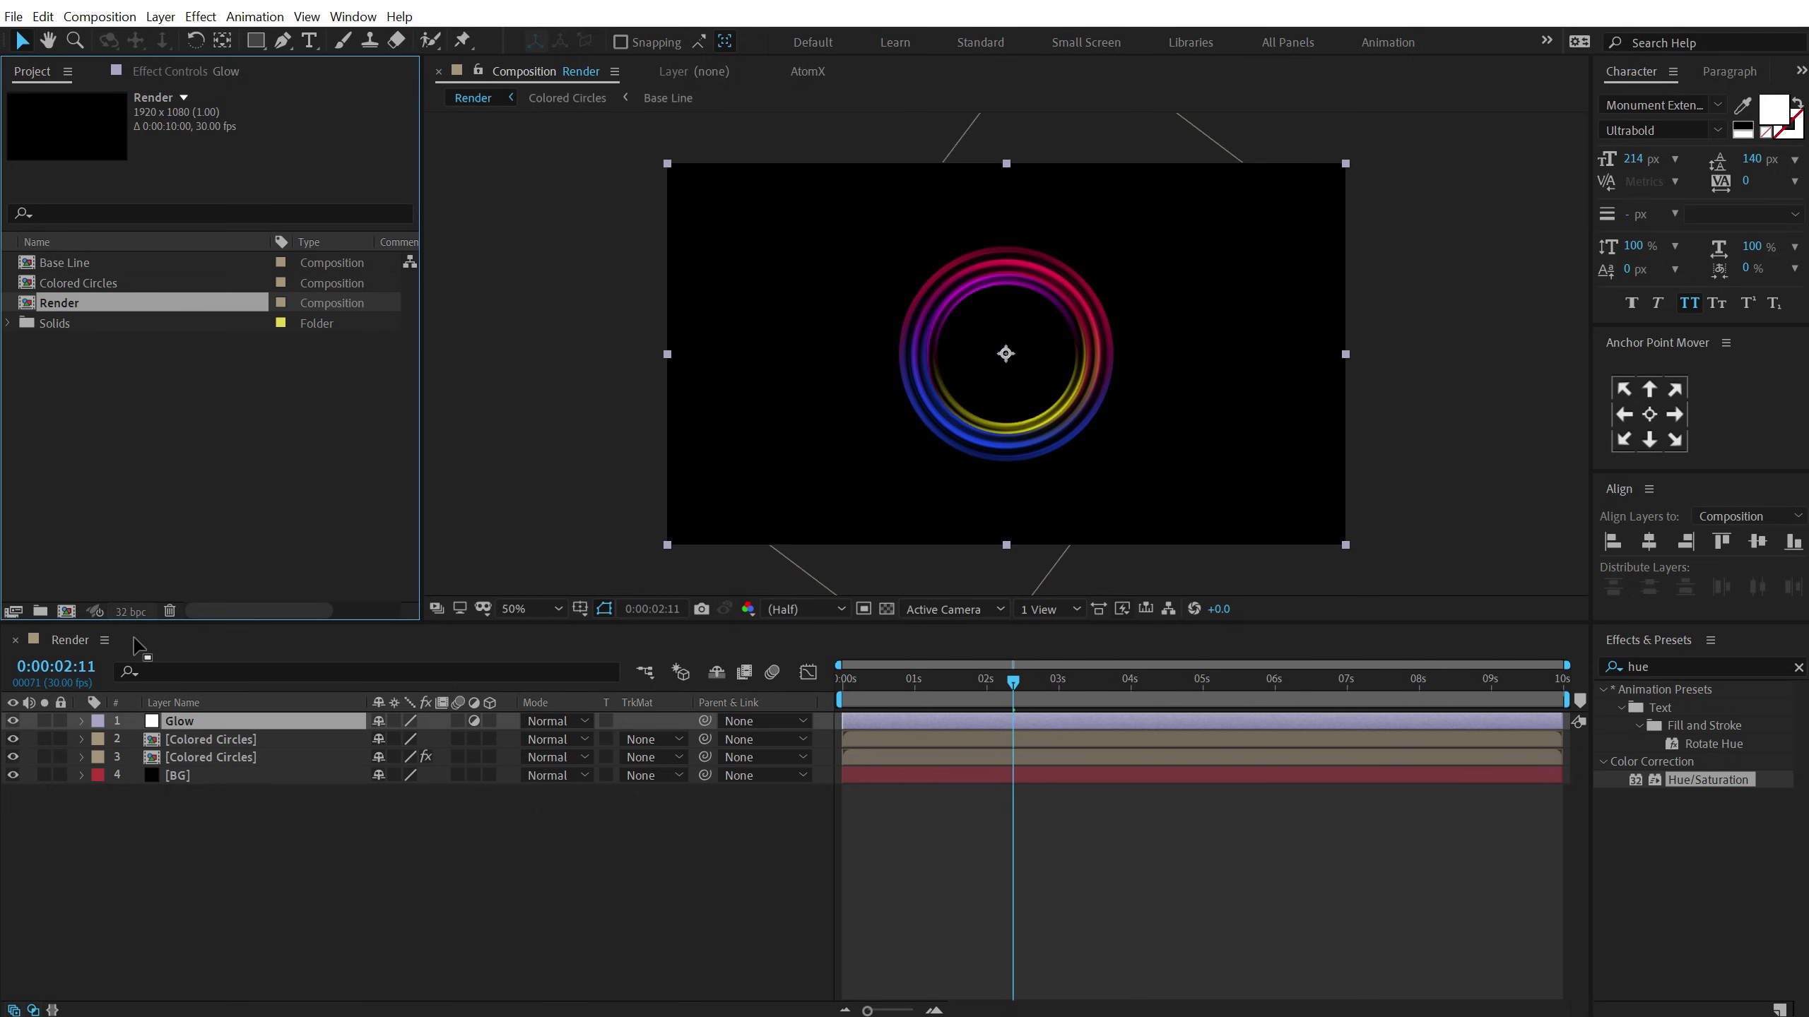
left_click(130, 611)
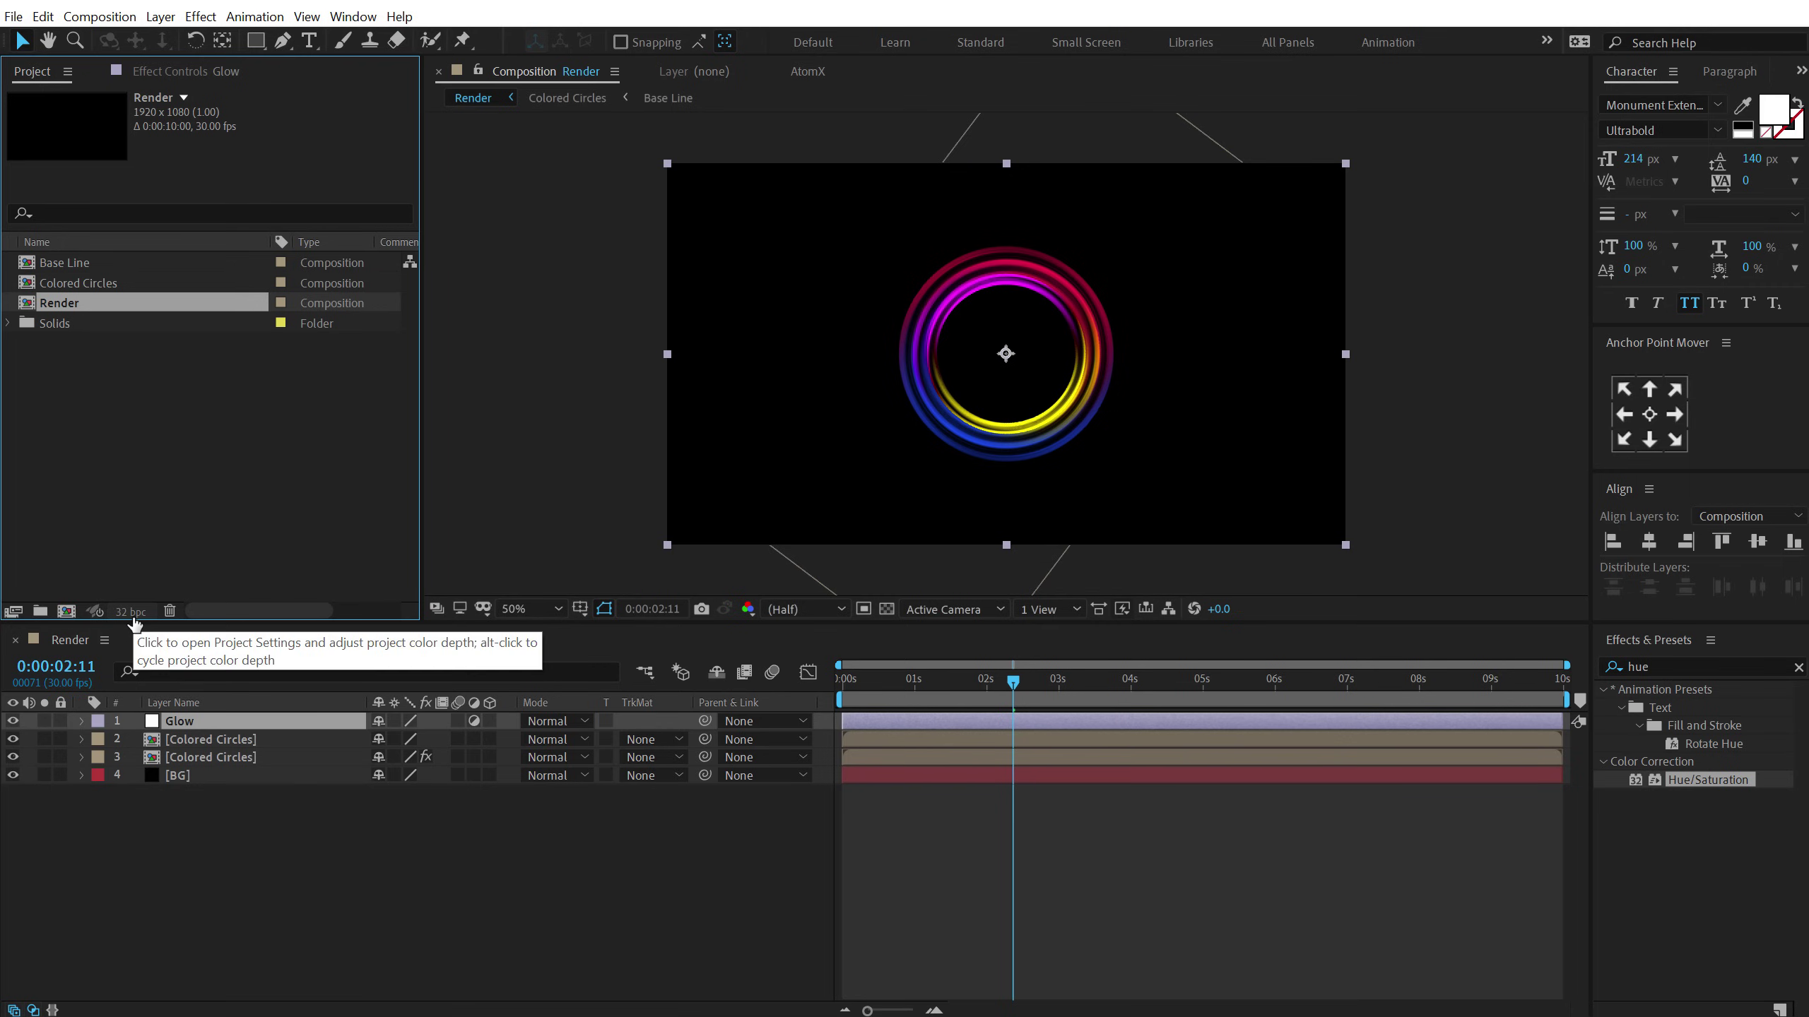
Apply a Glow effect to the Glow layer with Radius 250 and Intensity 0.5.
left_click(199, 728)
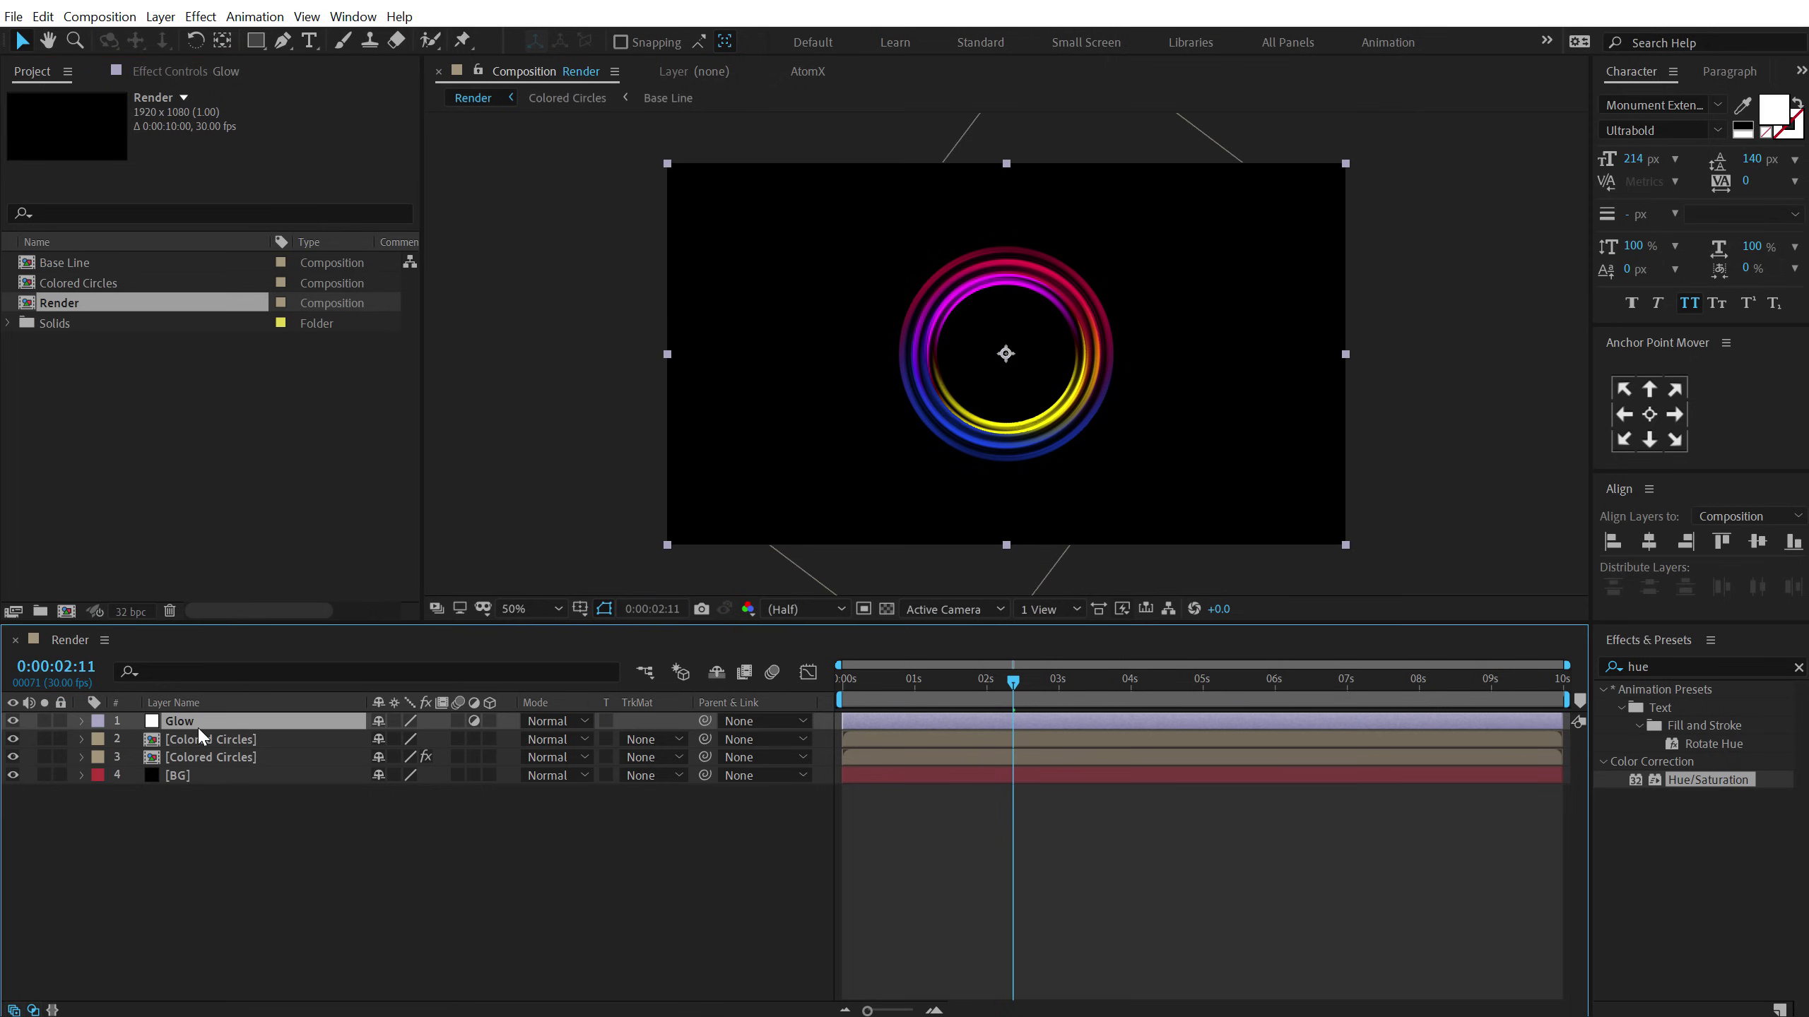
left_click(1665, 666)
type("glow")
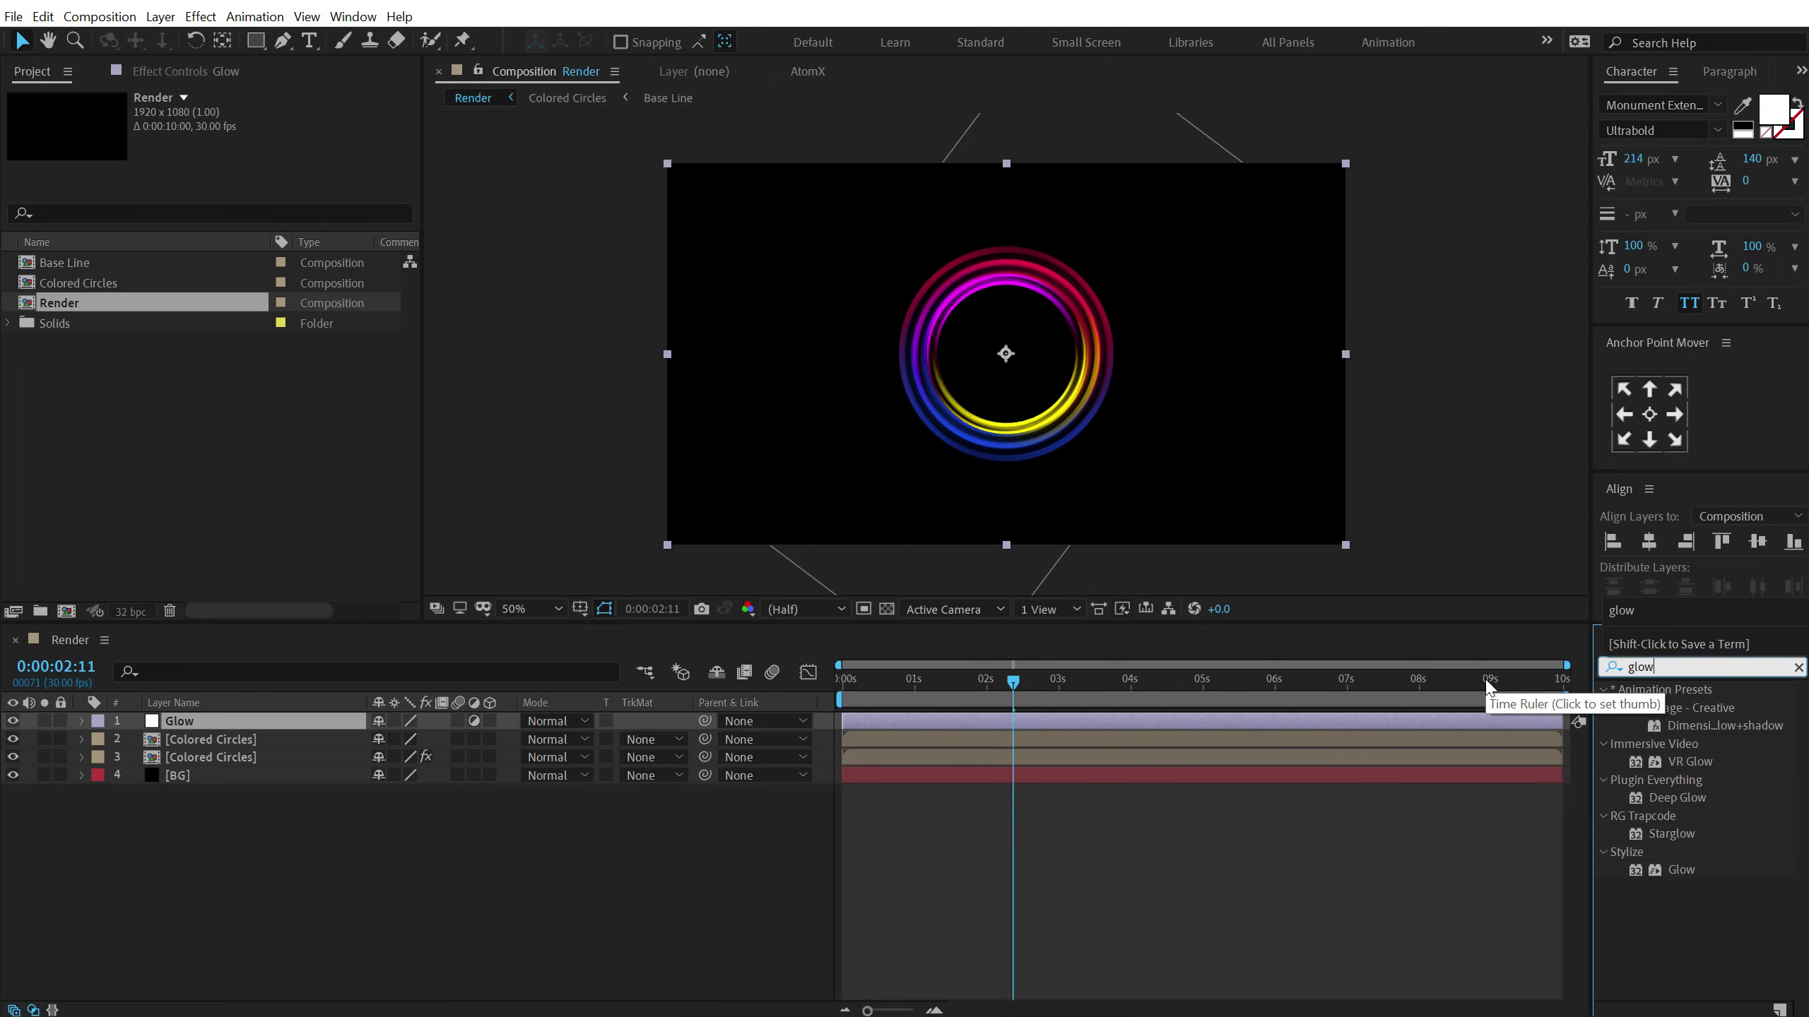
left_click_drag(1676, 865, 915, 408)
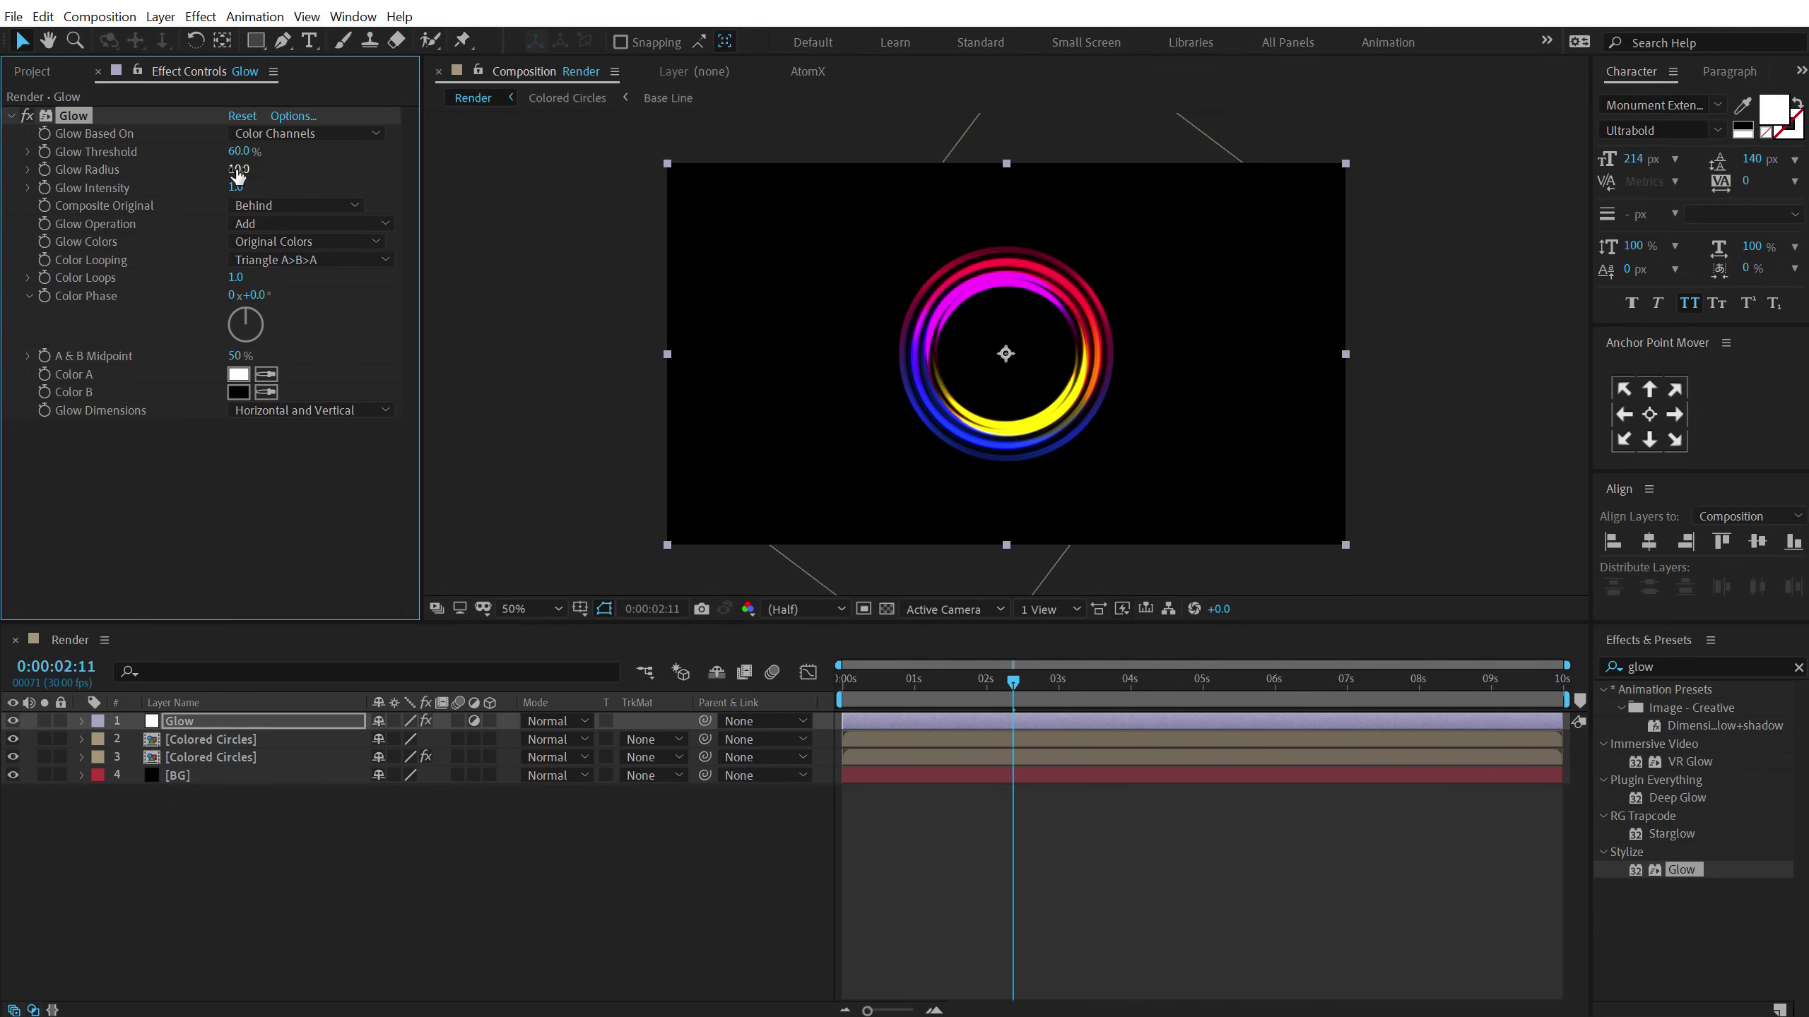
left_click_drag(236, 171, 488, 165)
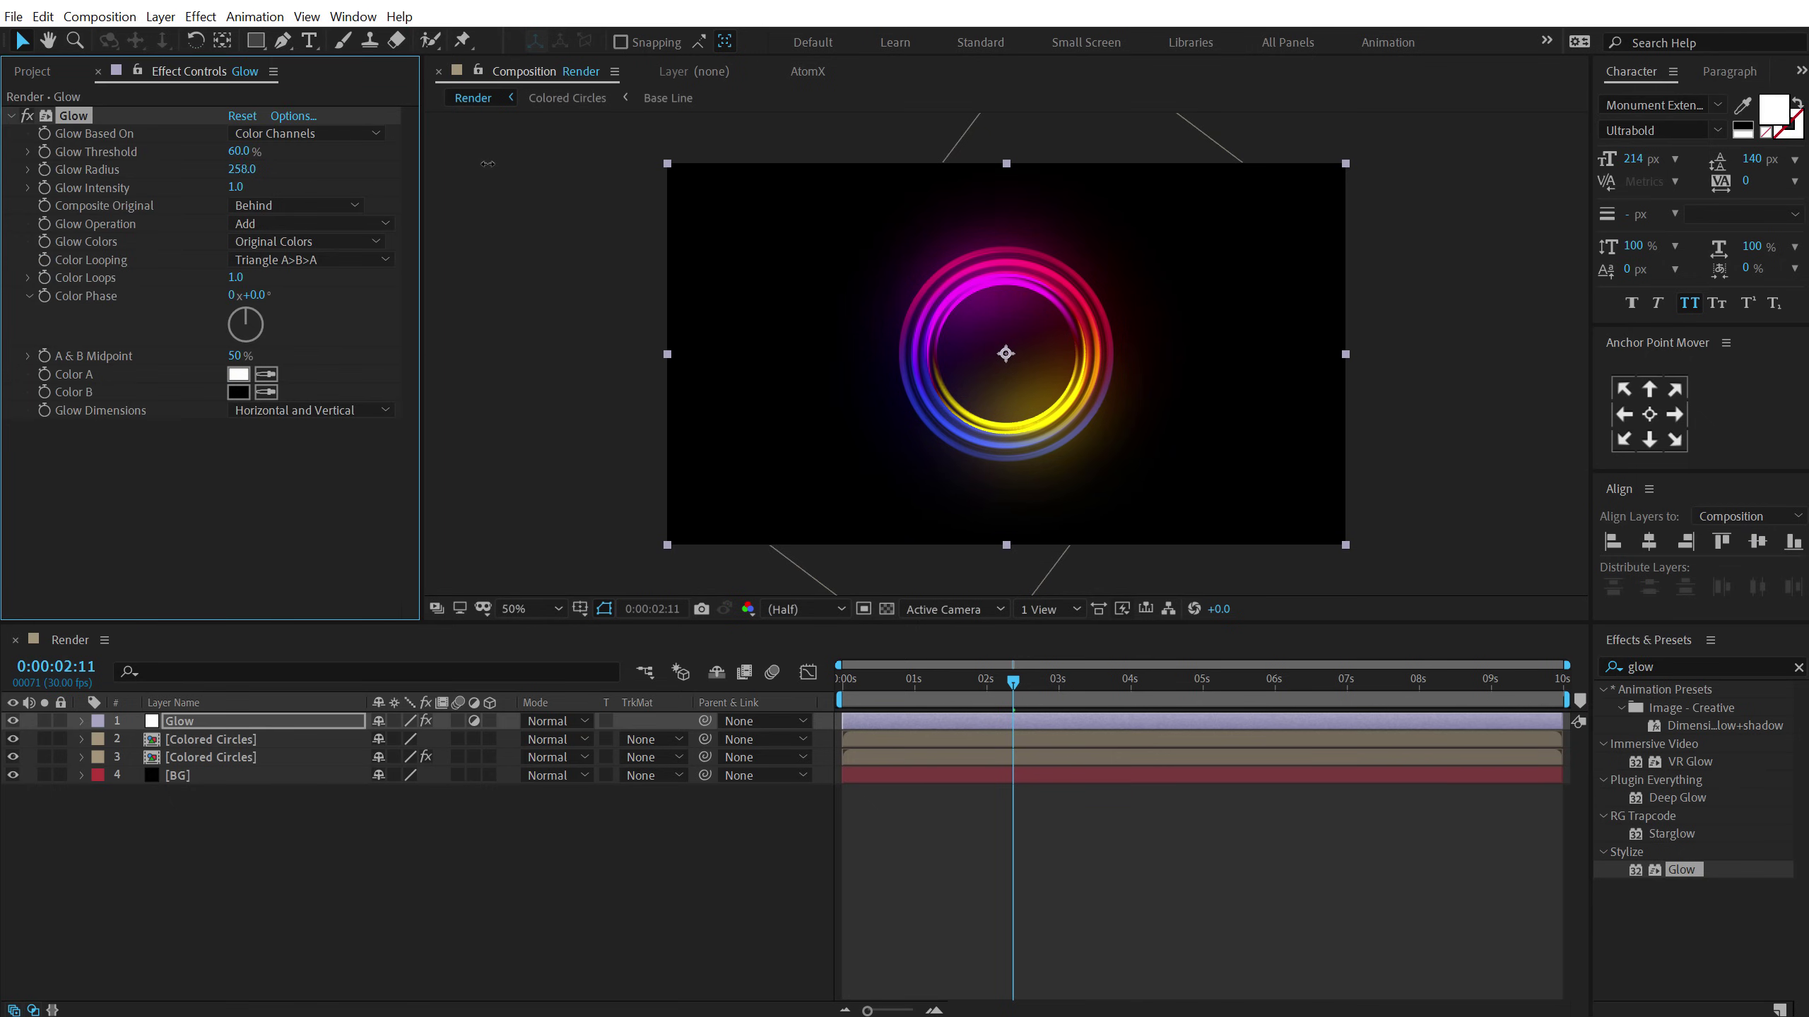
left_click(236, 187)
type("0.5")
key("Return")
left_click(674, 855)
left_click_drag(849, 686, 1119, 672)
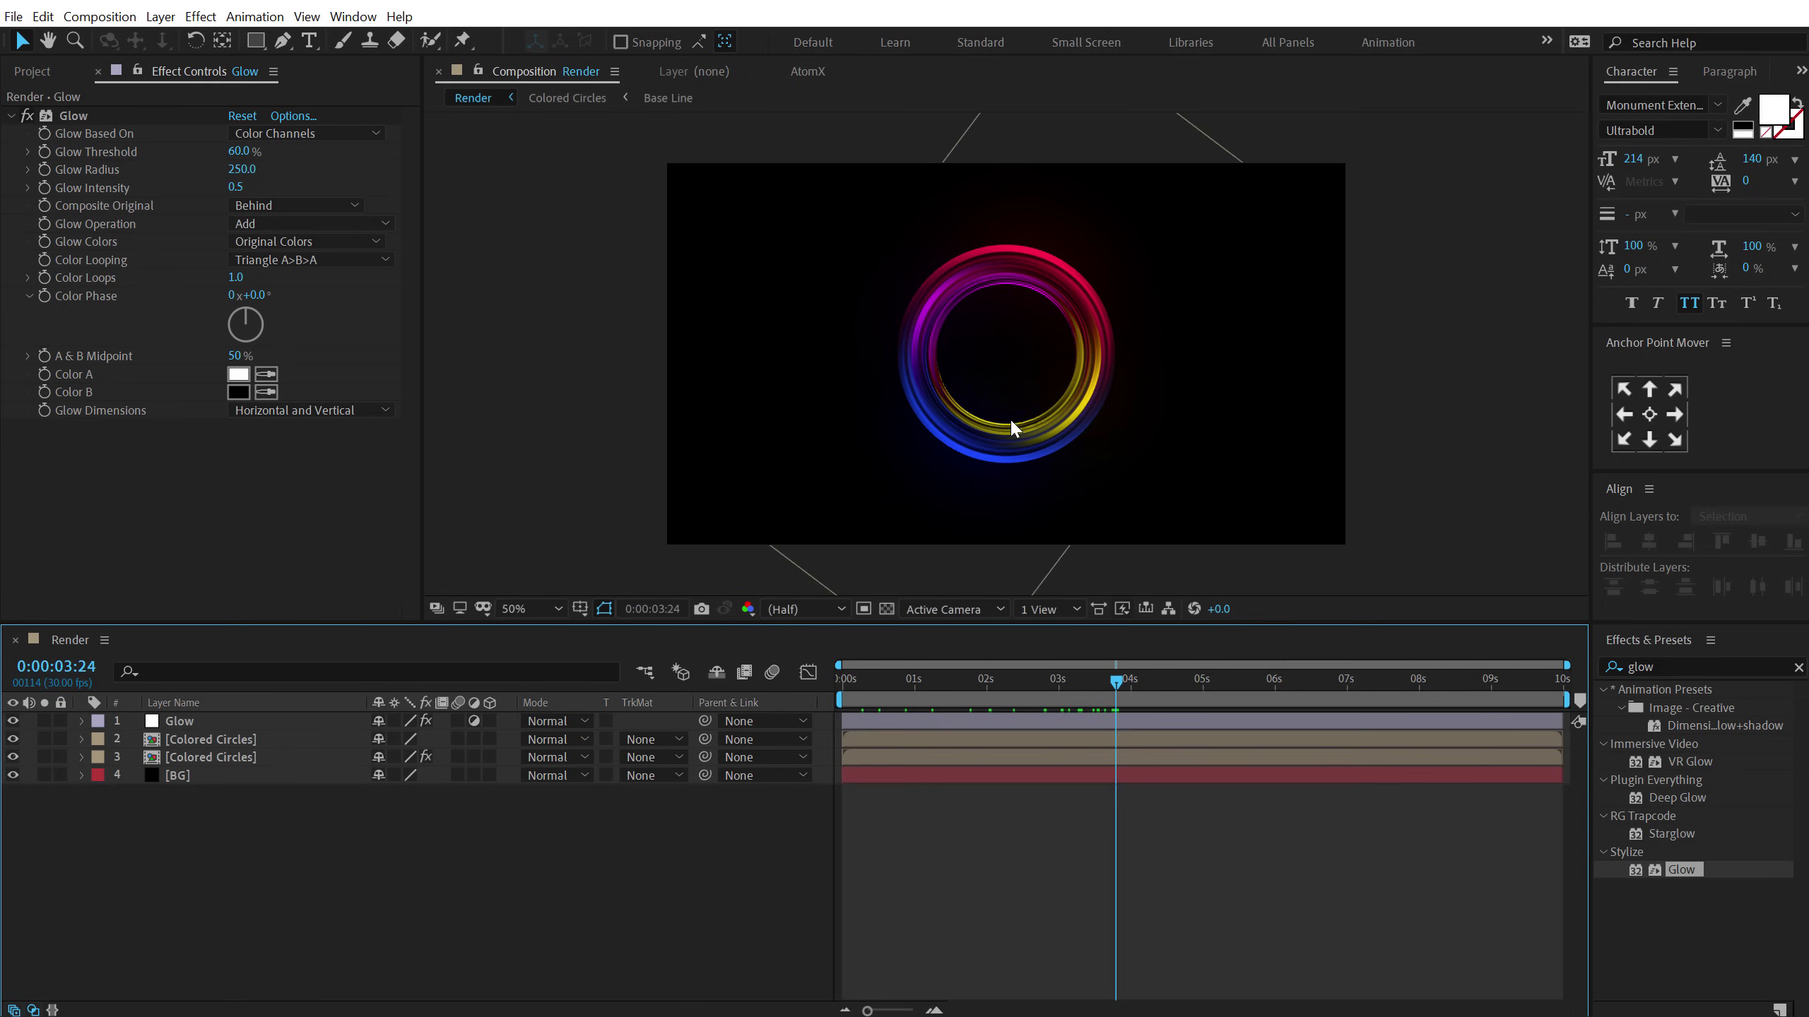
key("slash")
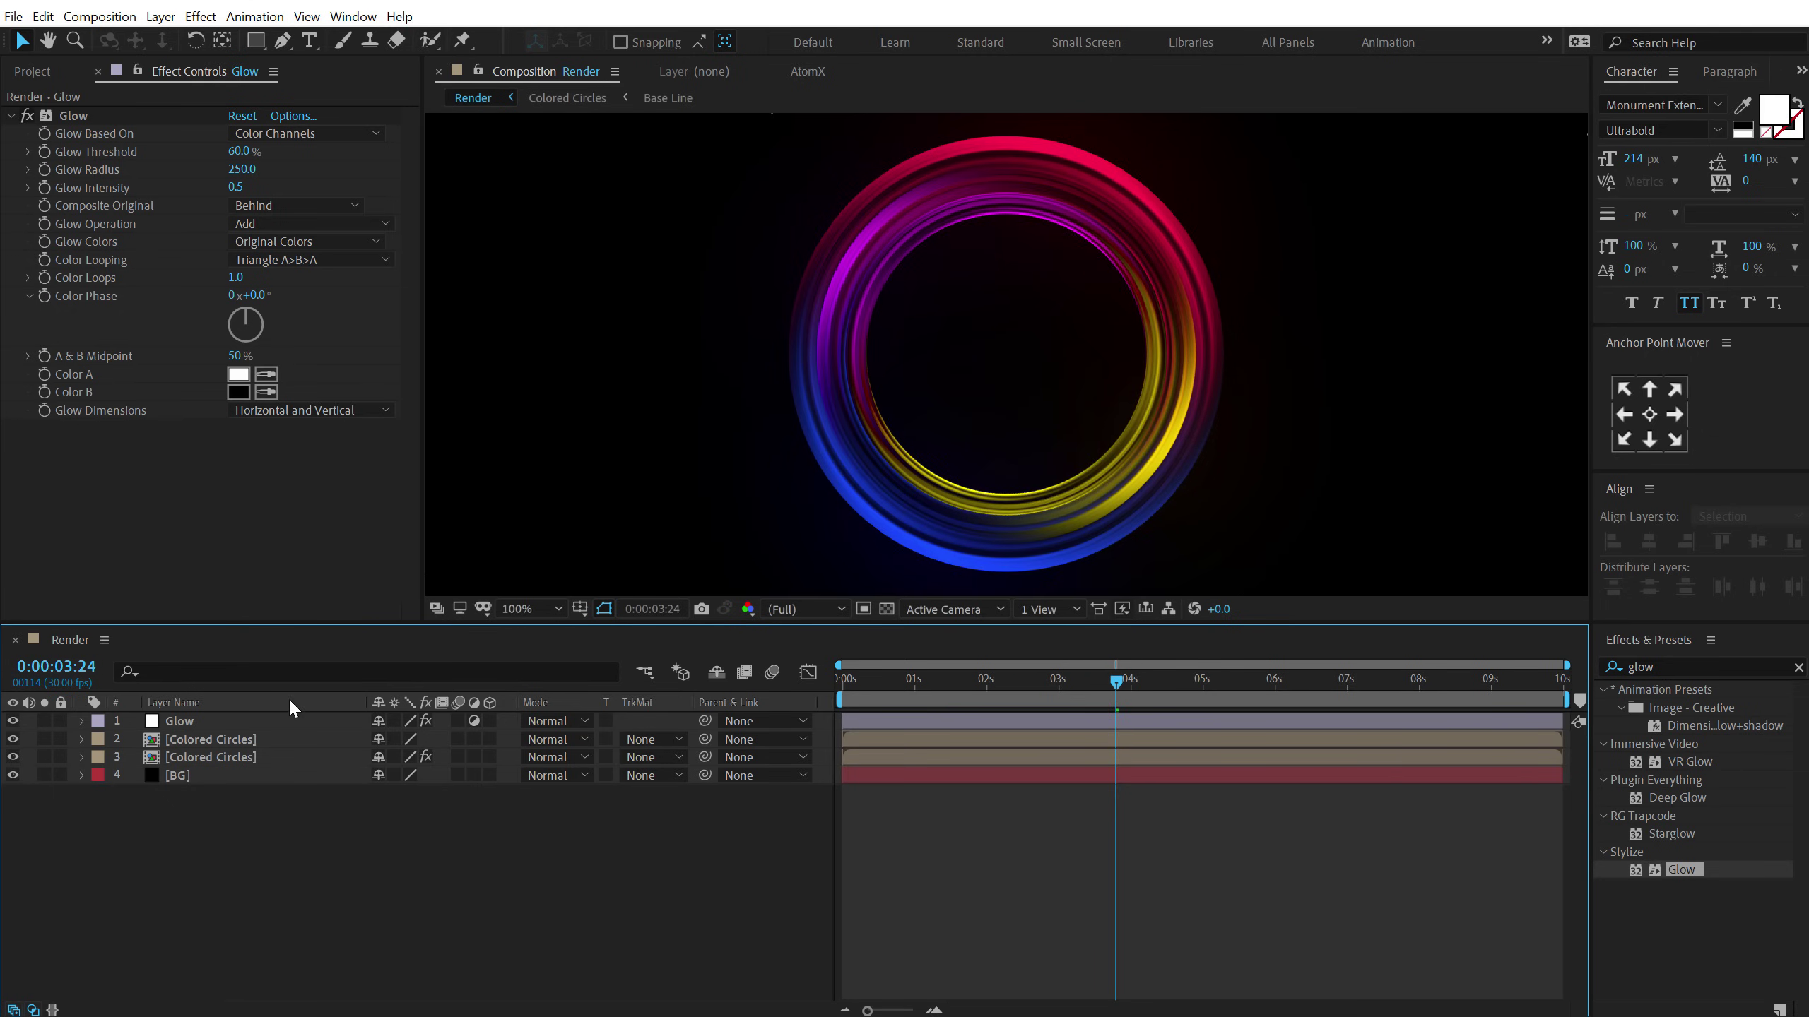
Shift the lower Colored Circles layer's Master Hue to 57°.
left_click(207, 741)
left_click(206, 756)
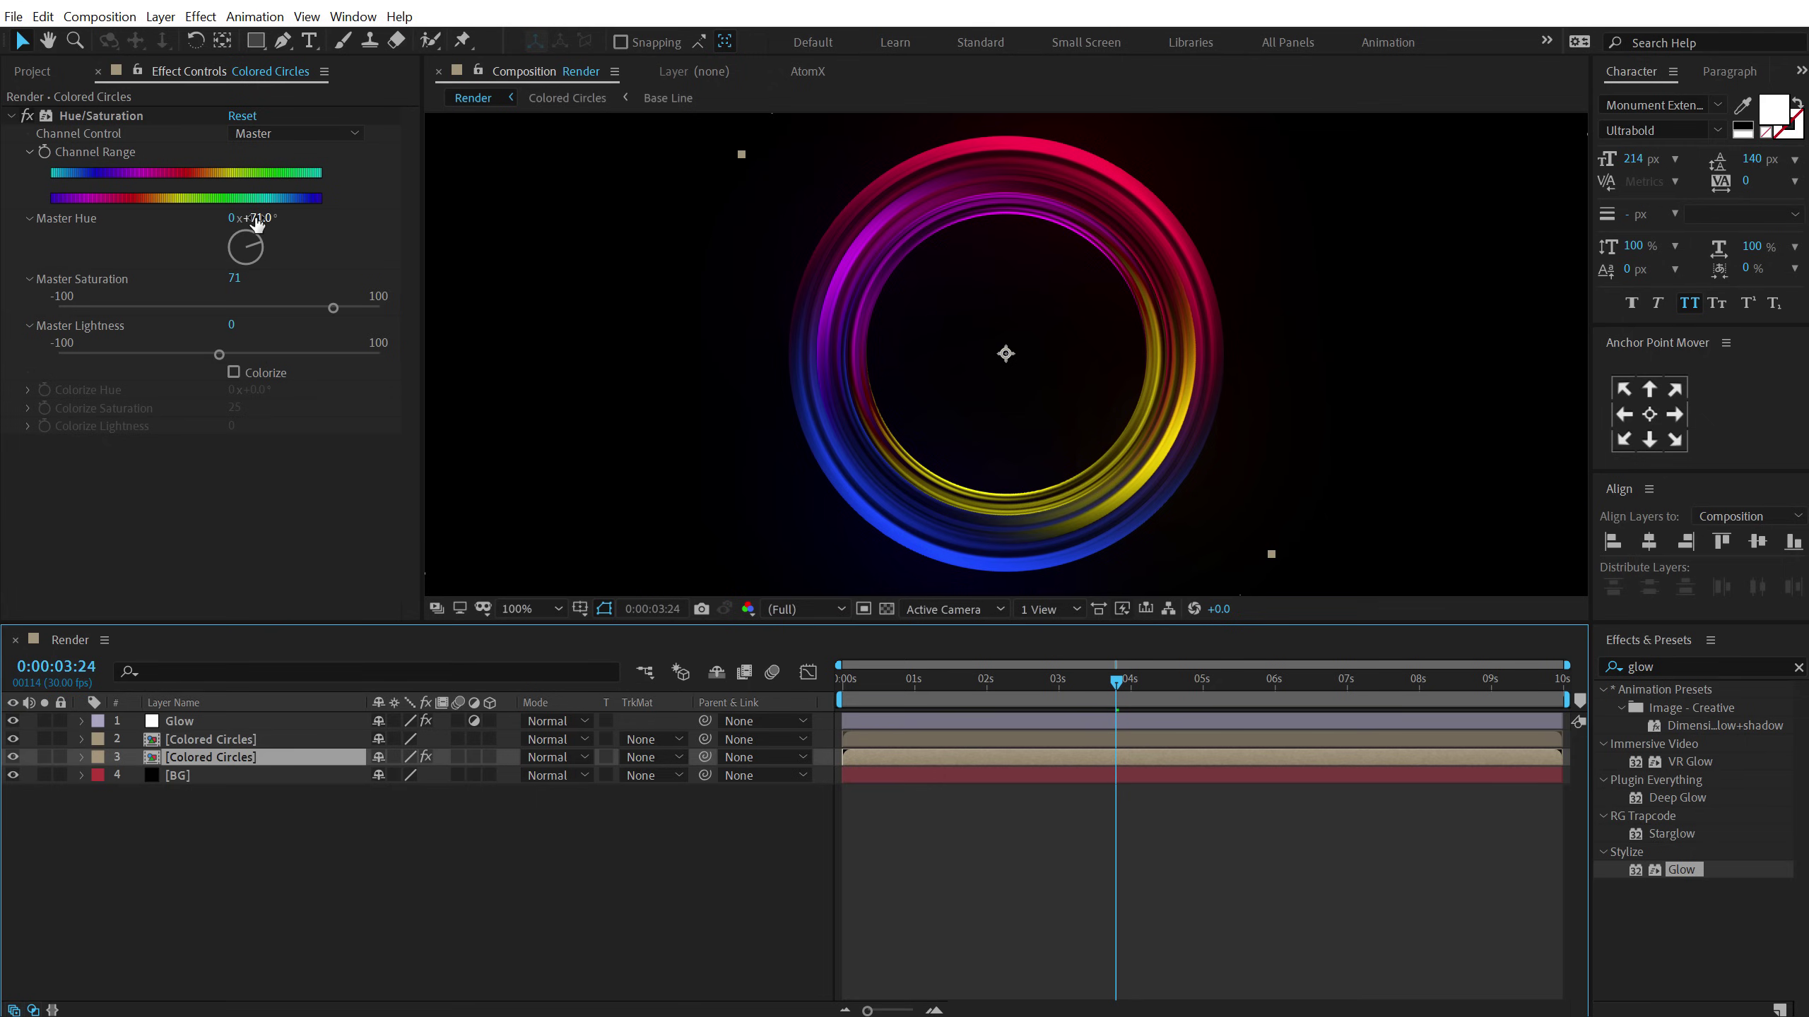
mouse_move(256, 223)
left_mouse_down()
mouse_move(297, 223)
mouse_move(255, 235)
left_mouse_up()
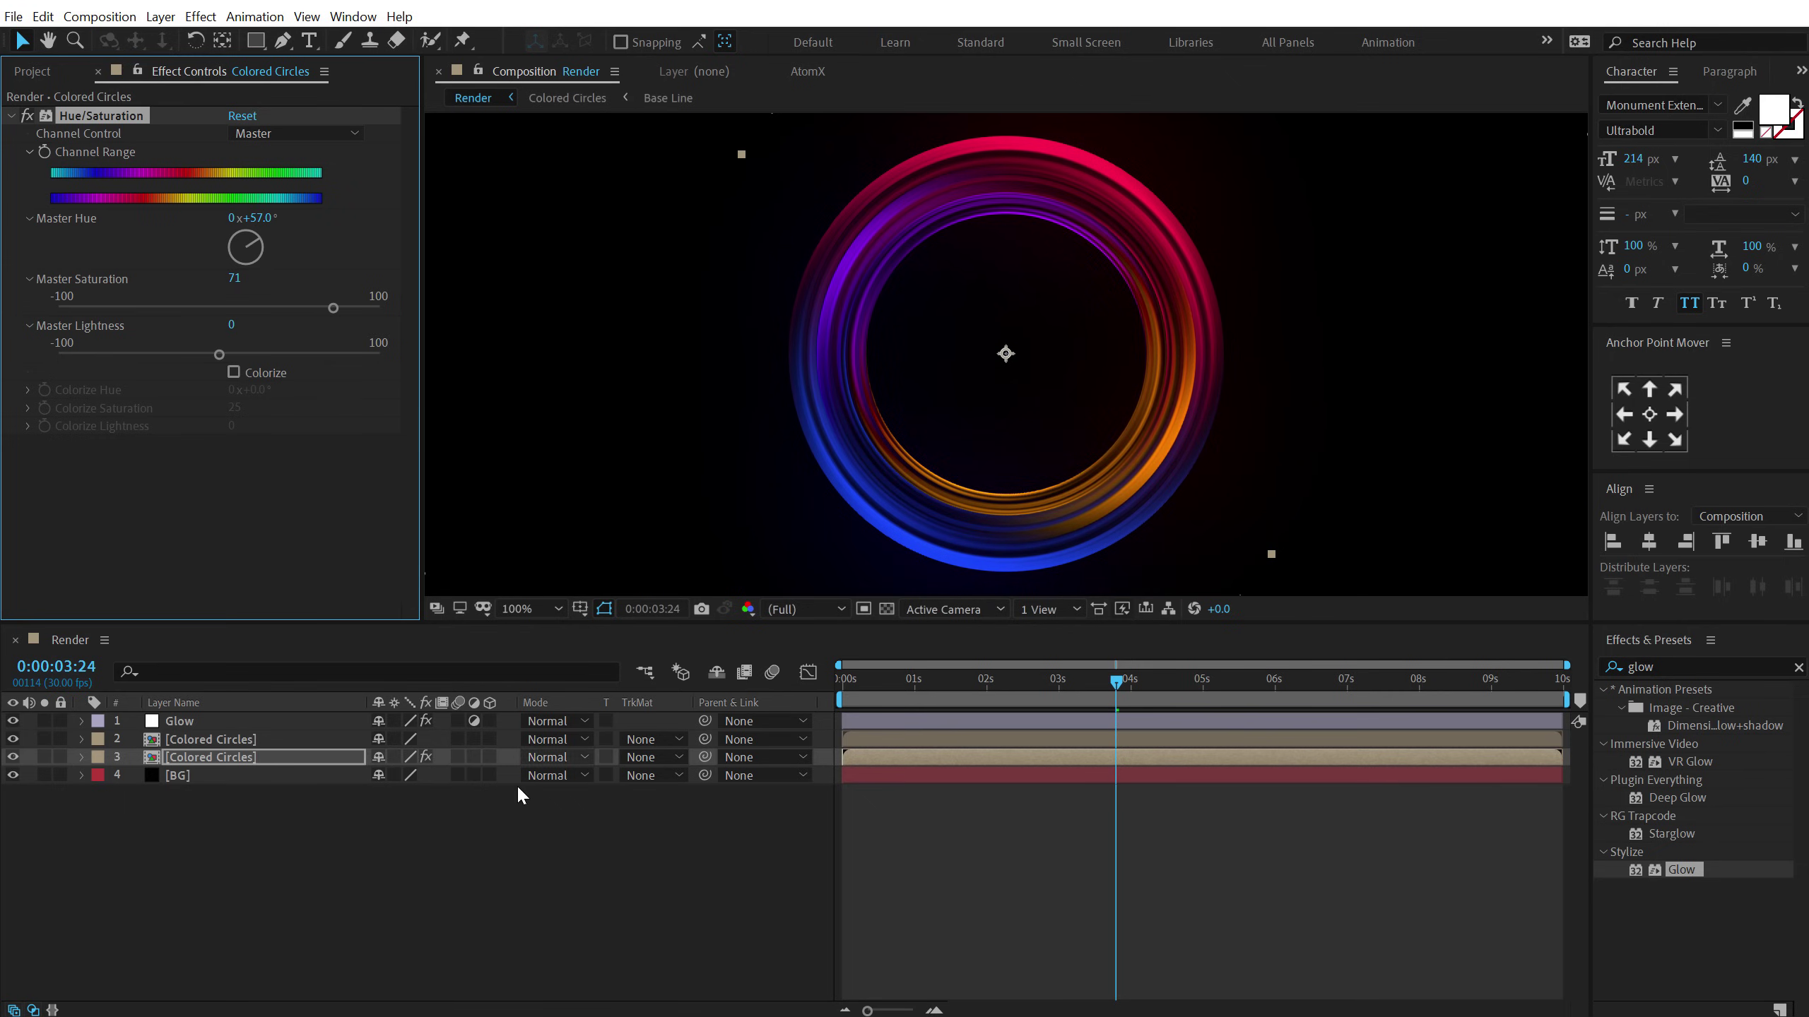
left_click(503, 862)
left_click(500, 852)
scroll(886, 421, "down", 2)
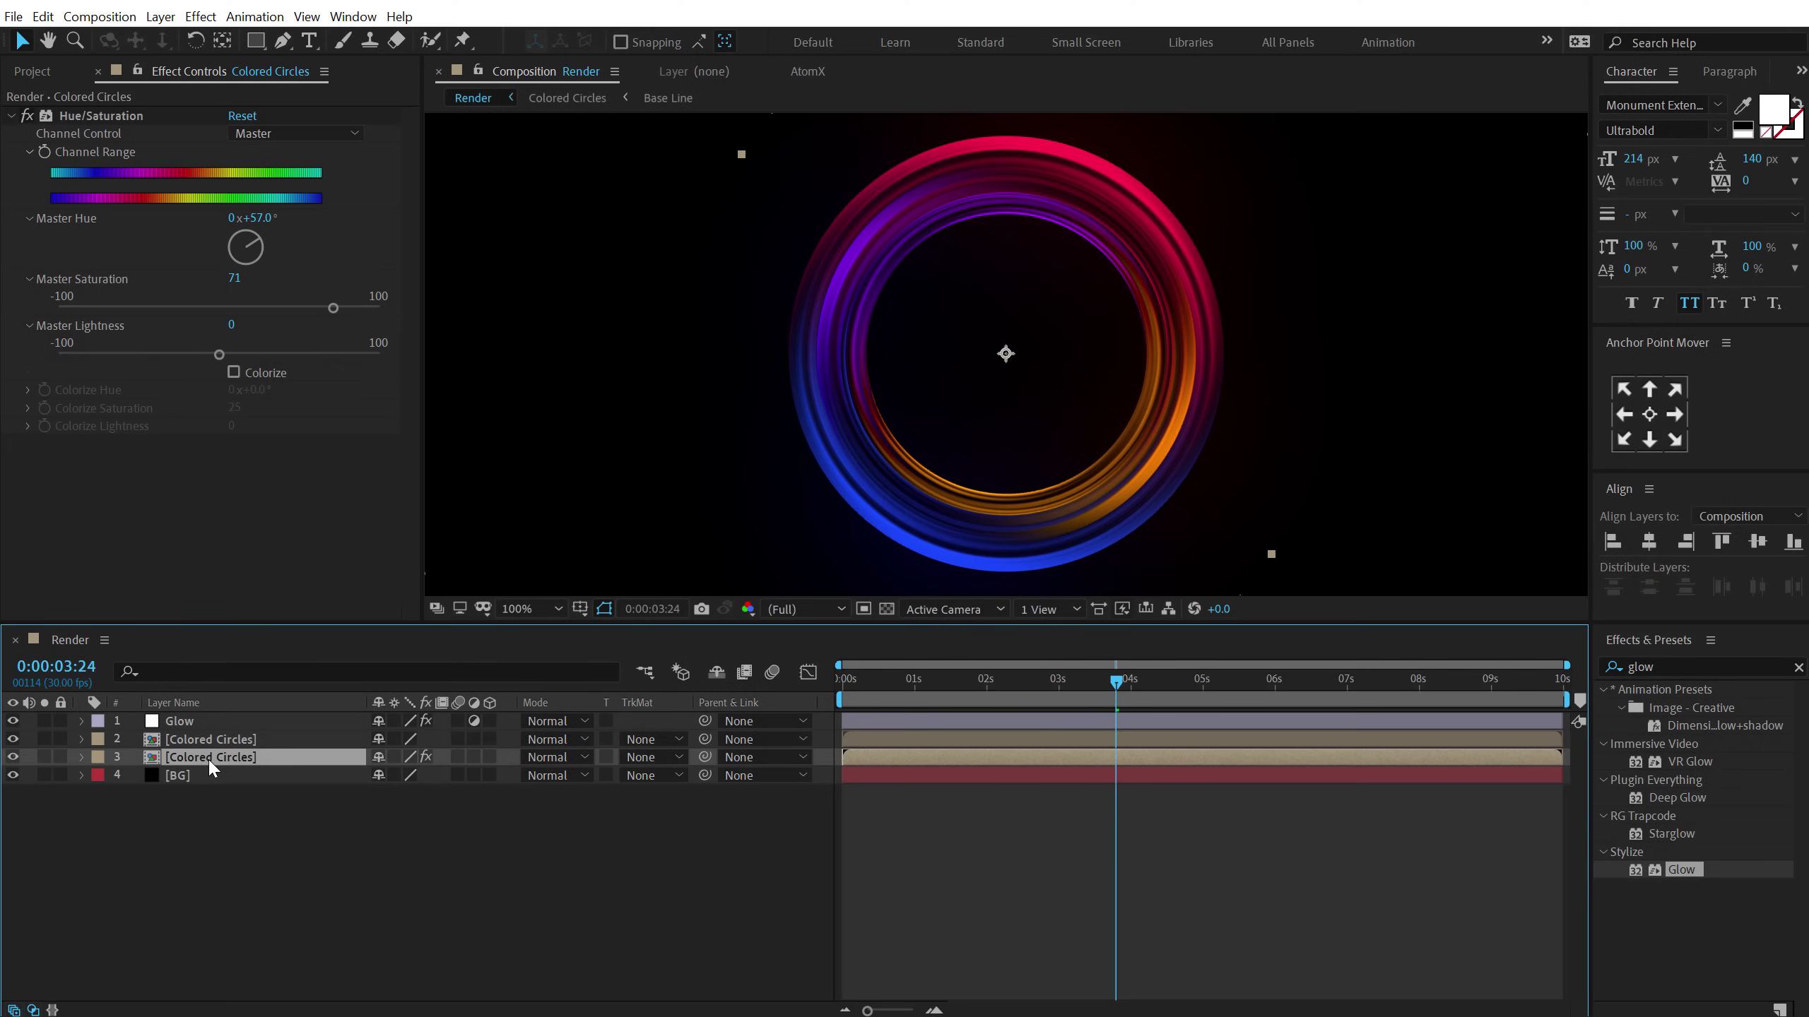
Duplicate Colored Circles and give the copy 245° rotation, hue 177° and 102% scale.
key("ctrl+d")
key("s")
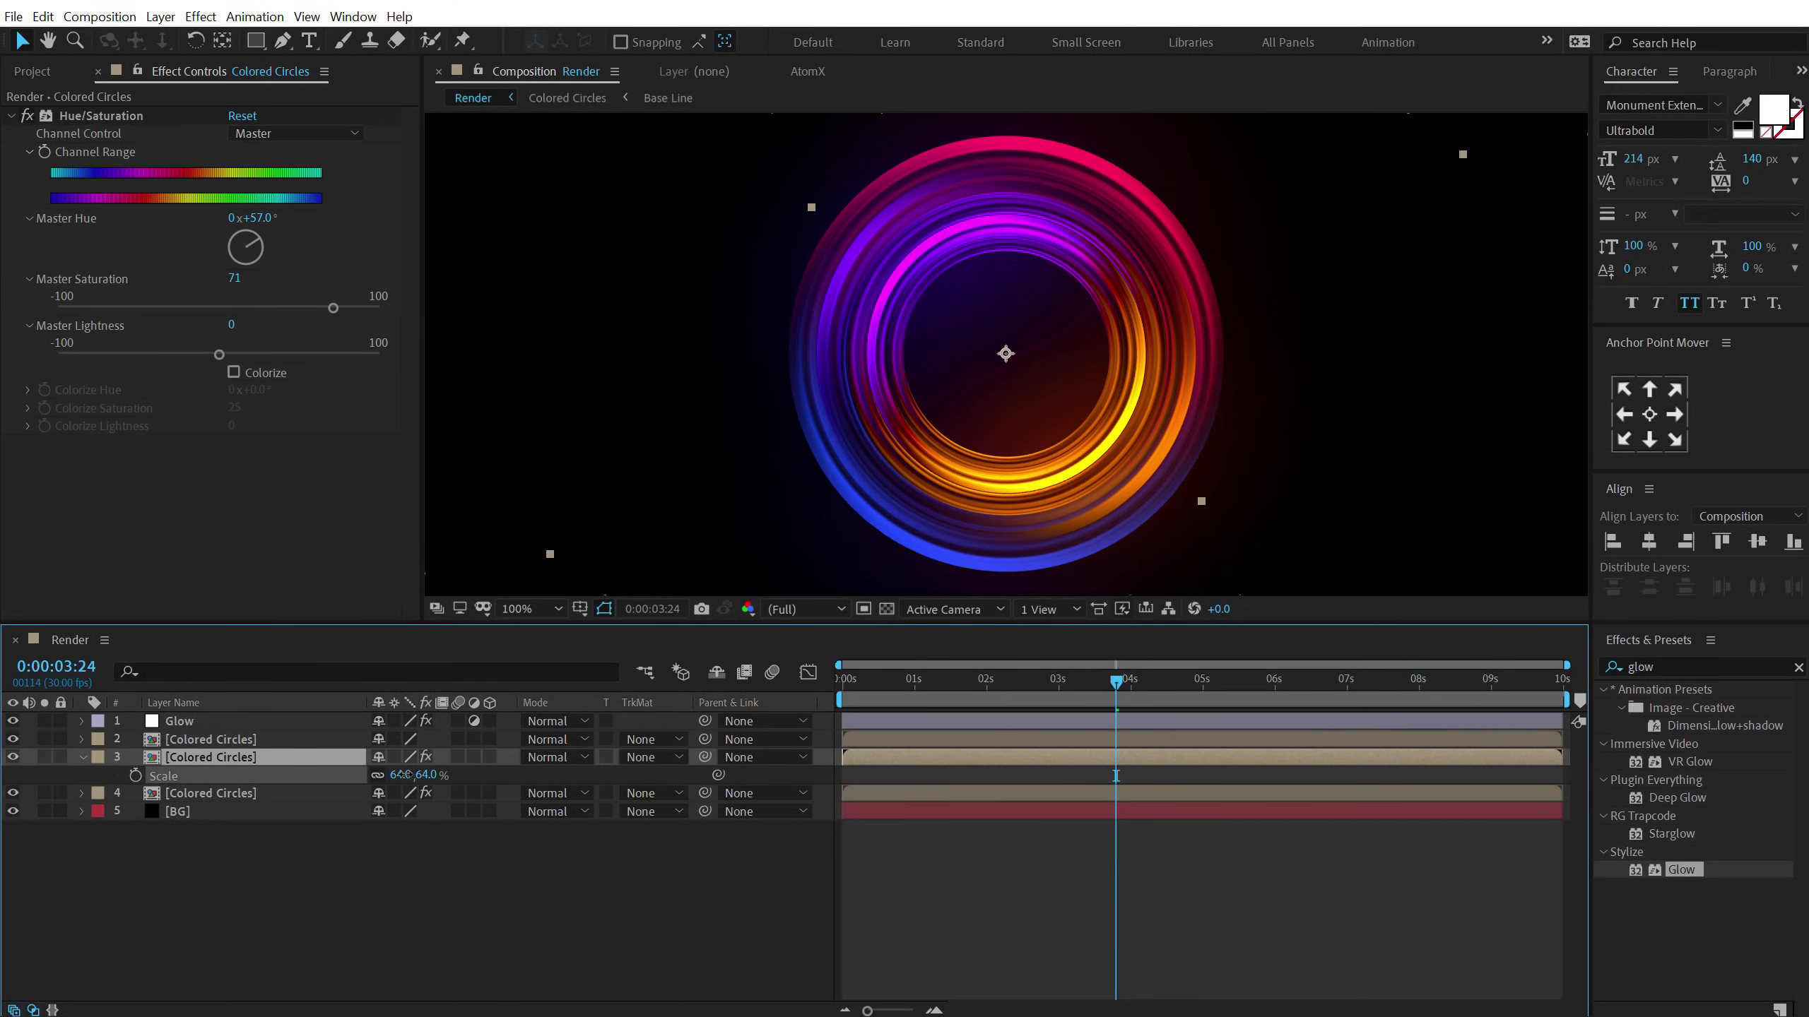
left_click_drag(402, 775, 527, 774)
key("r")
mouse_move(262, 217)
left_mouse_down()
mouse_move(338, 223)
mouse_move(284, 225)
left_mouse_up()
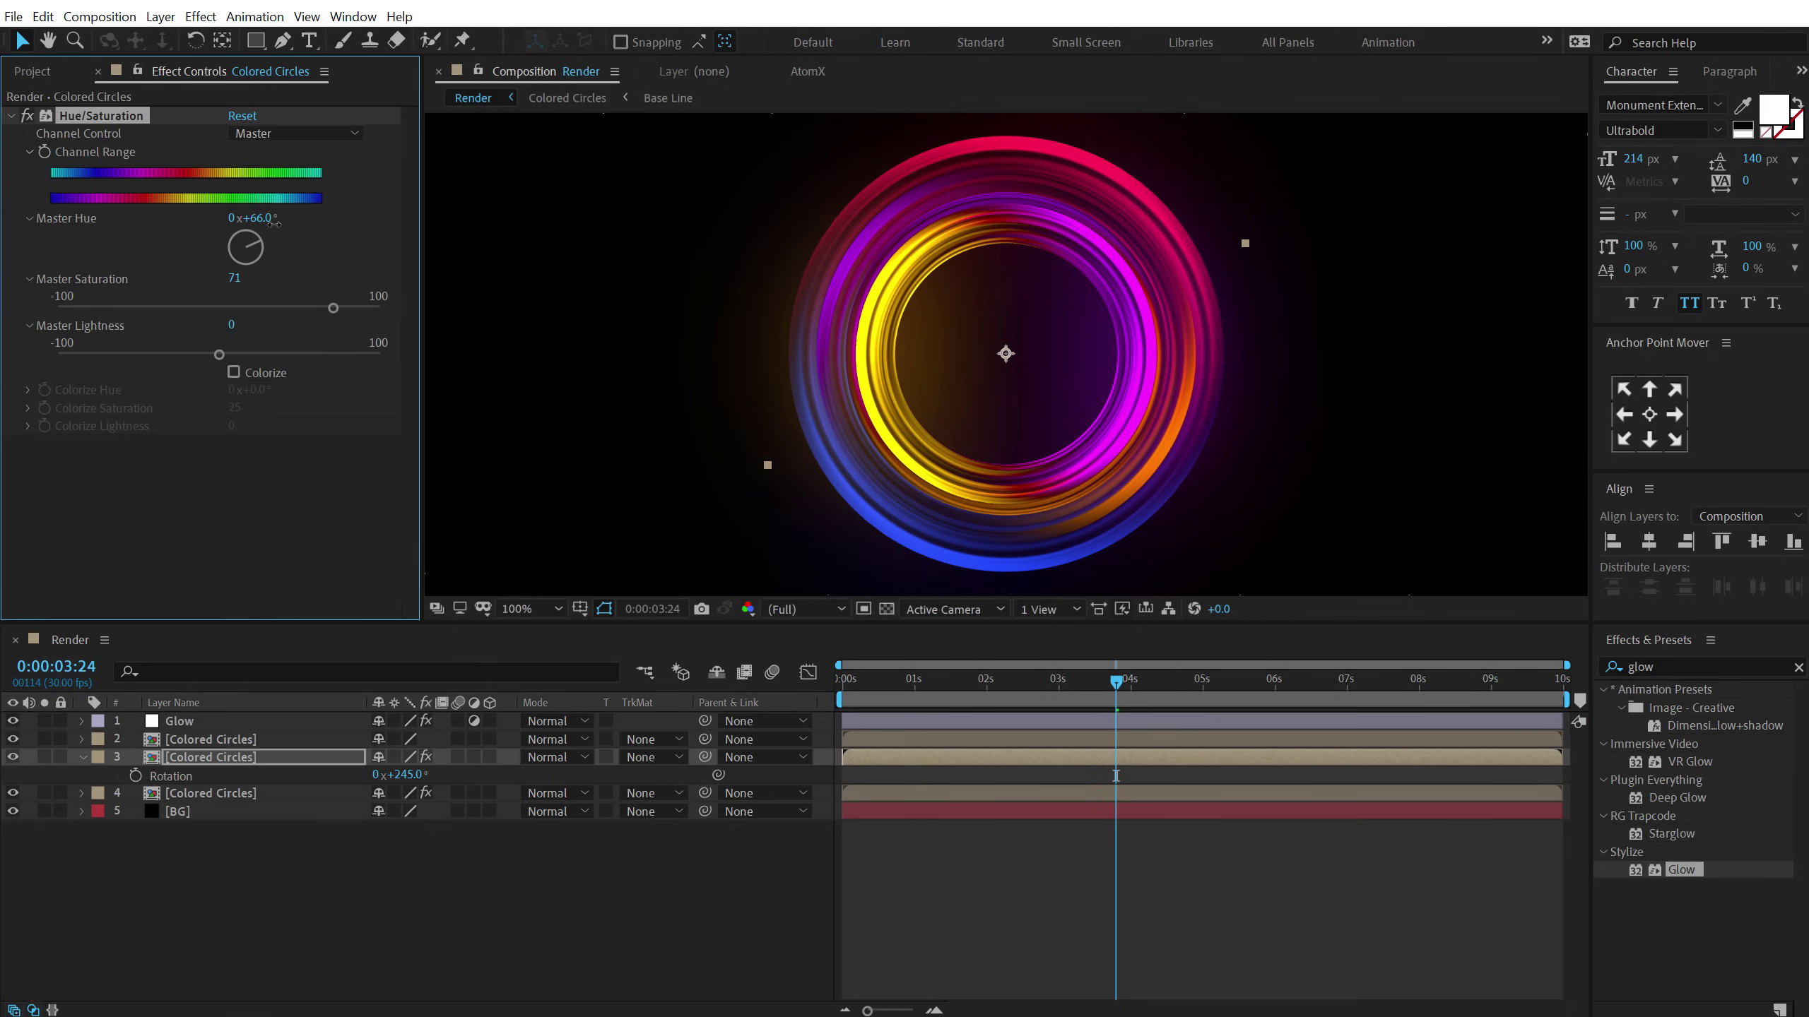
left_click_drag(292, 224, 386, 220)
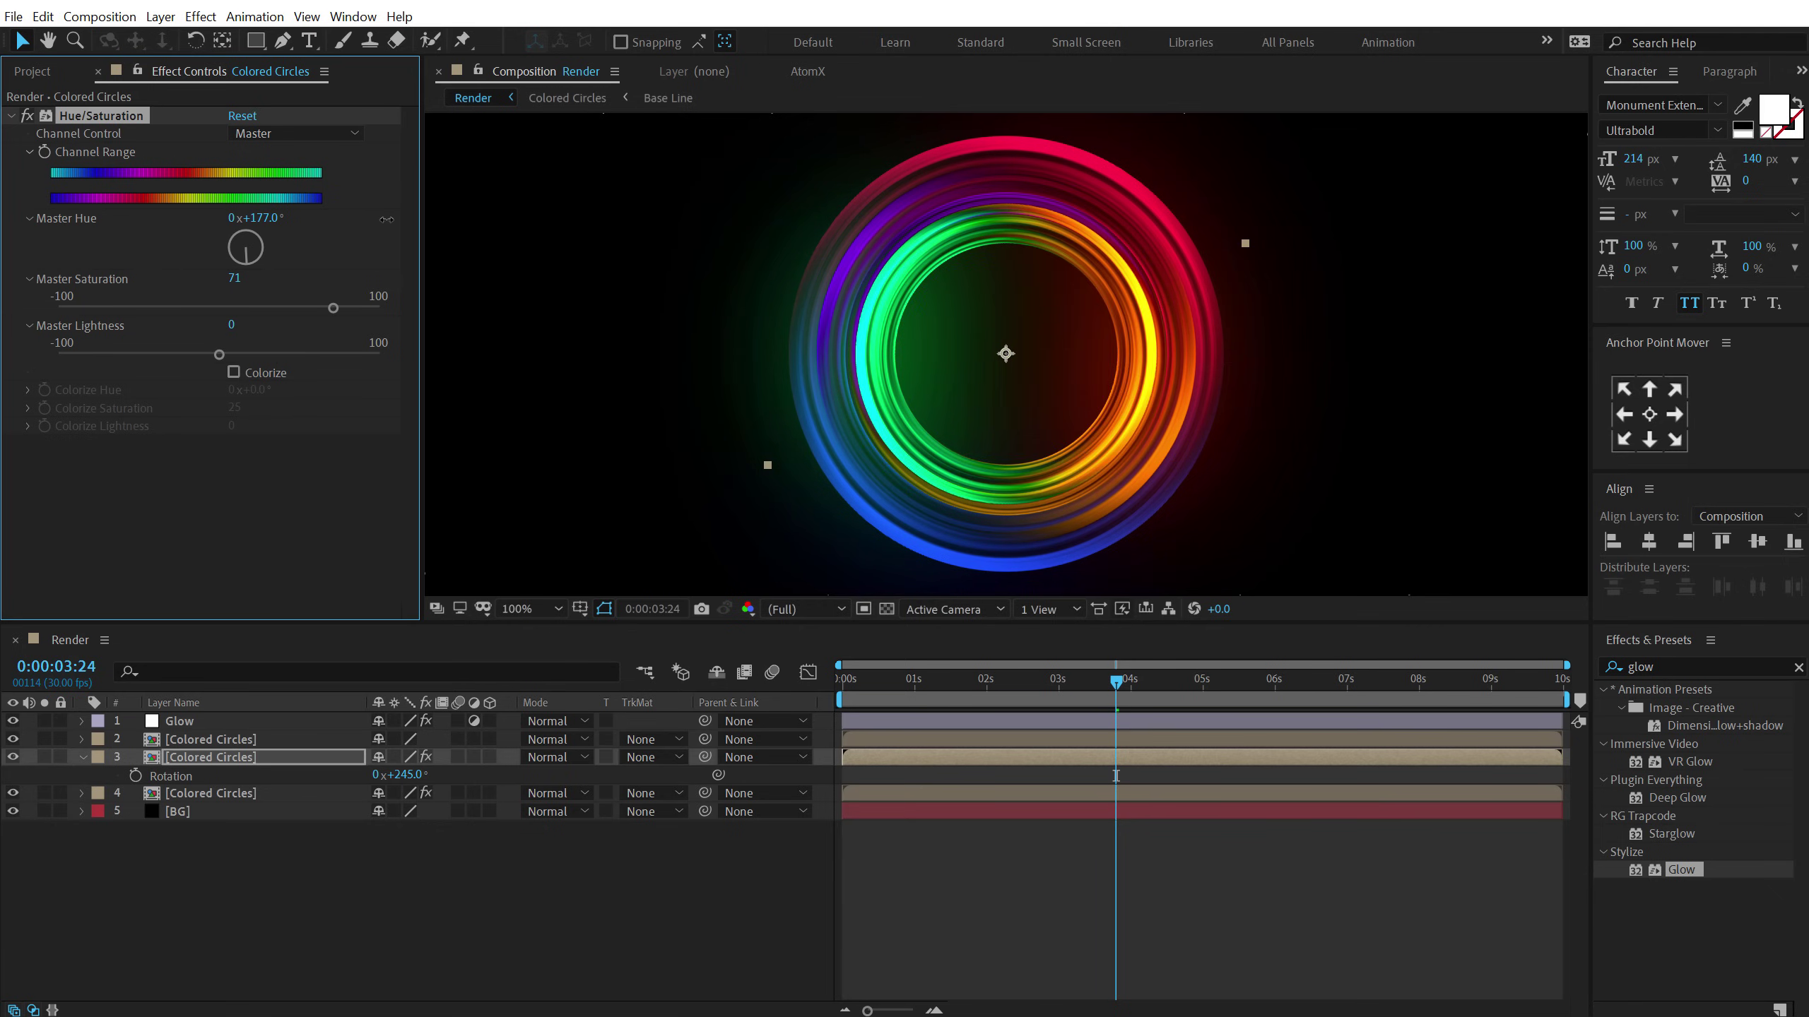
left_click(256, 757)
key("s")
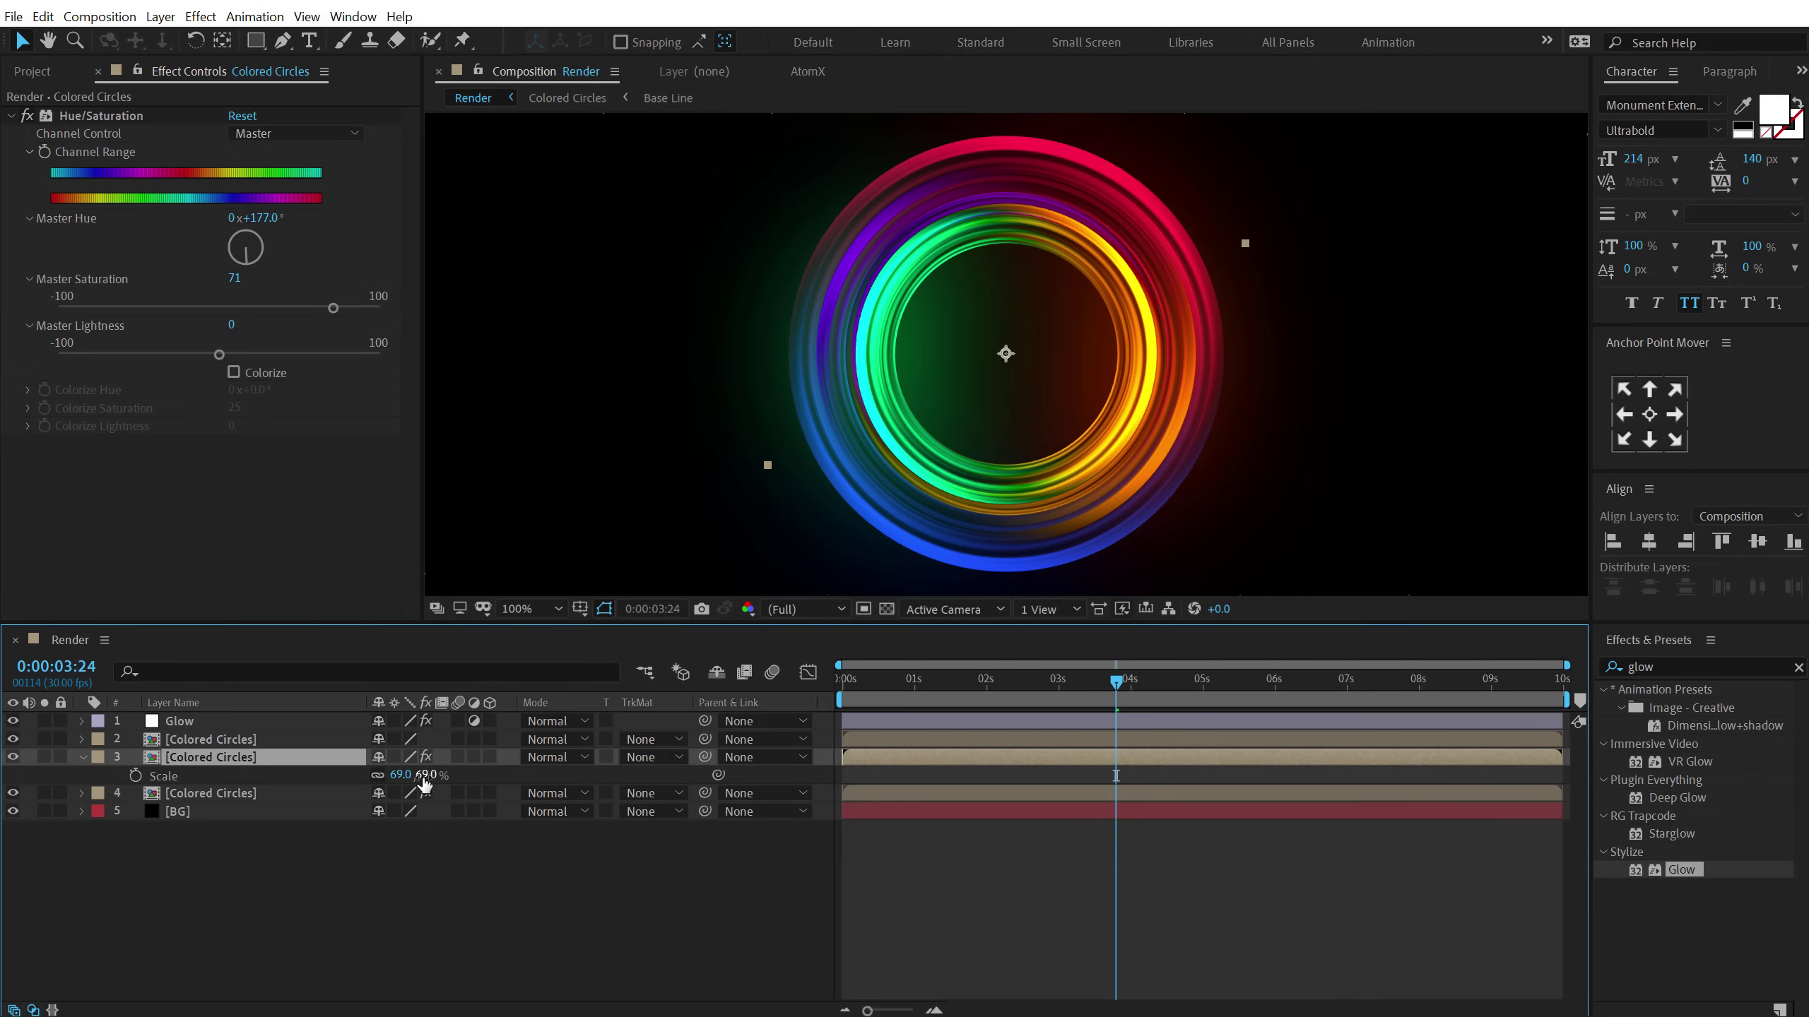
left_click_drag(425, 784, 457, 773)
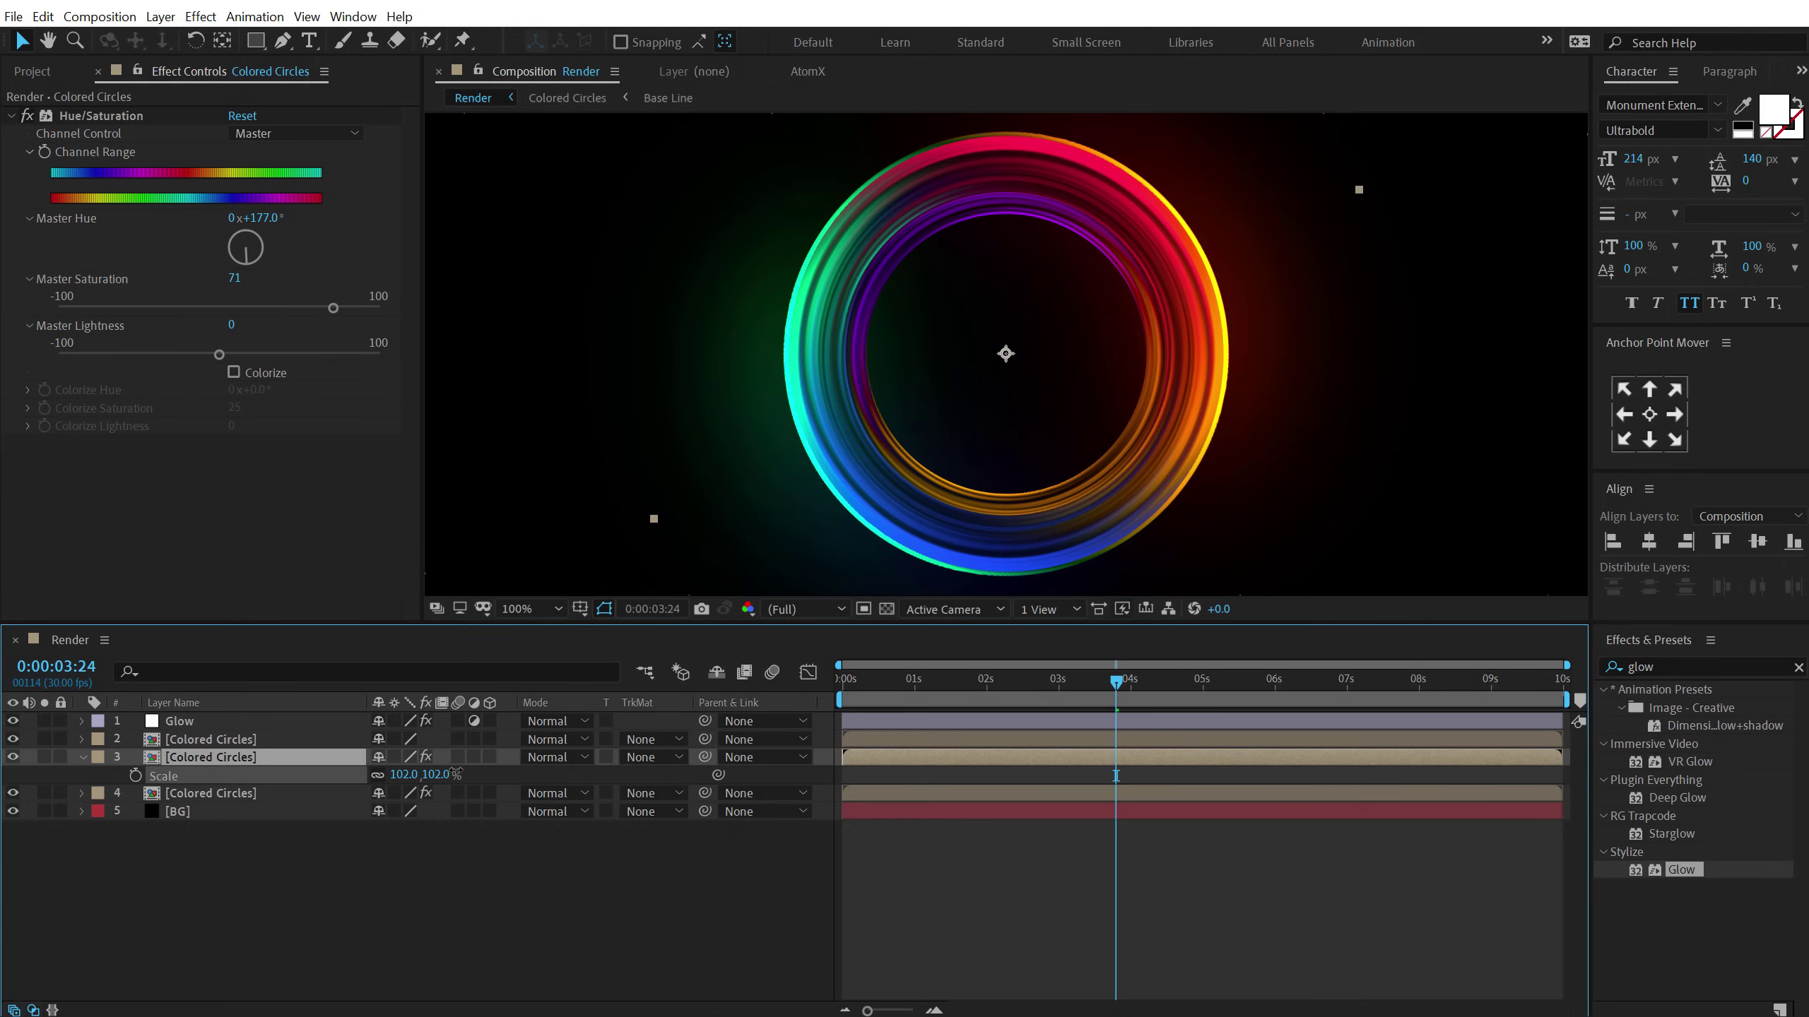
Set all three Colored Circles layers to Screen blending mode.
left_click(172, 744)
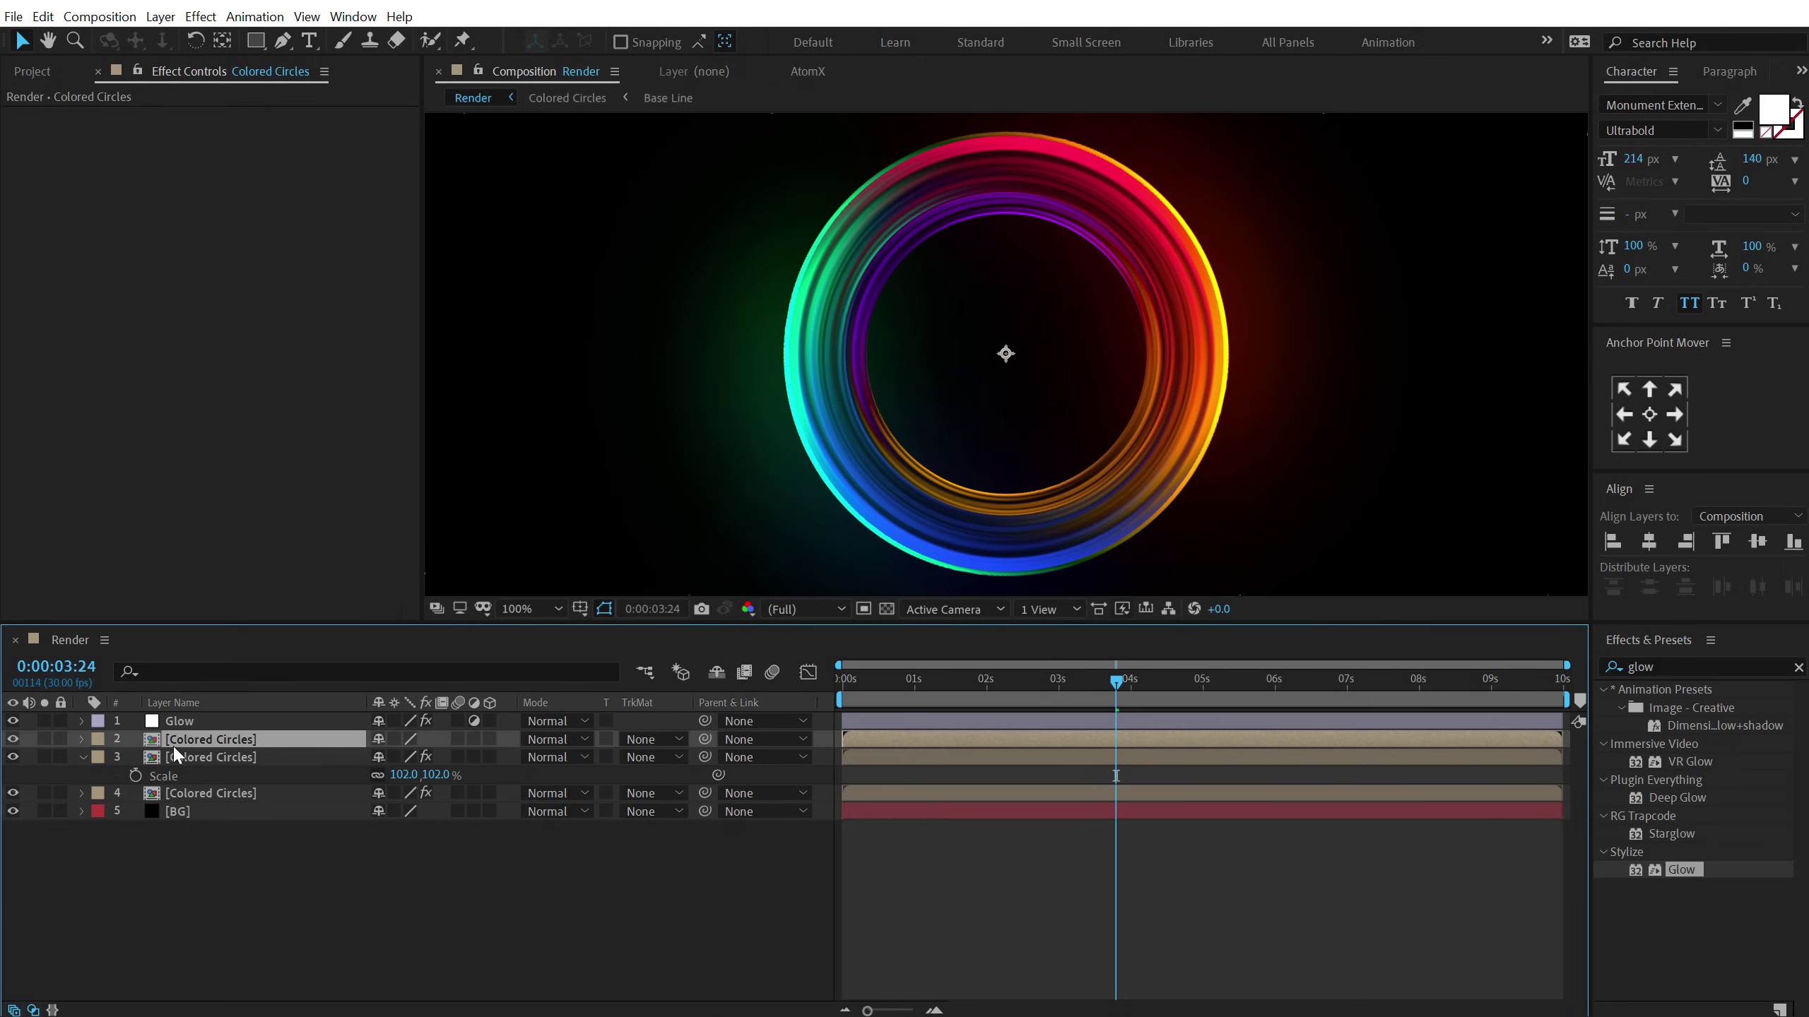
left_click(181, 794, "shift")
left_click(549, 739)
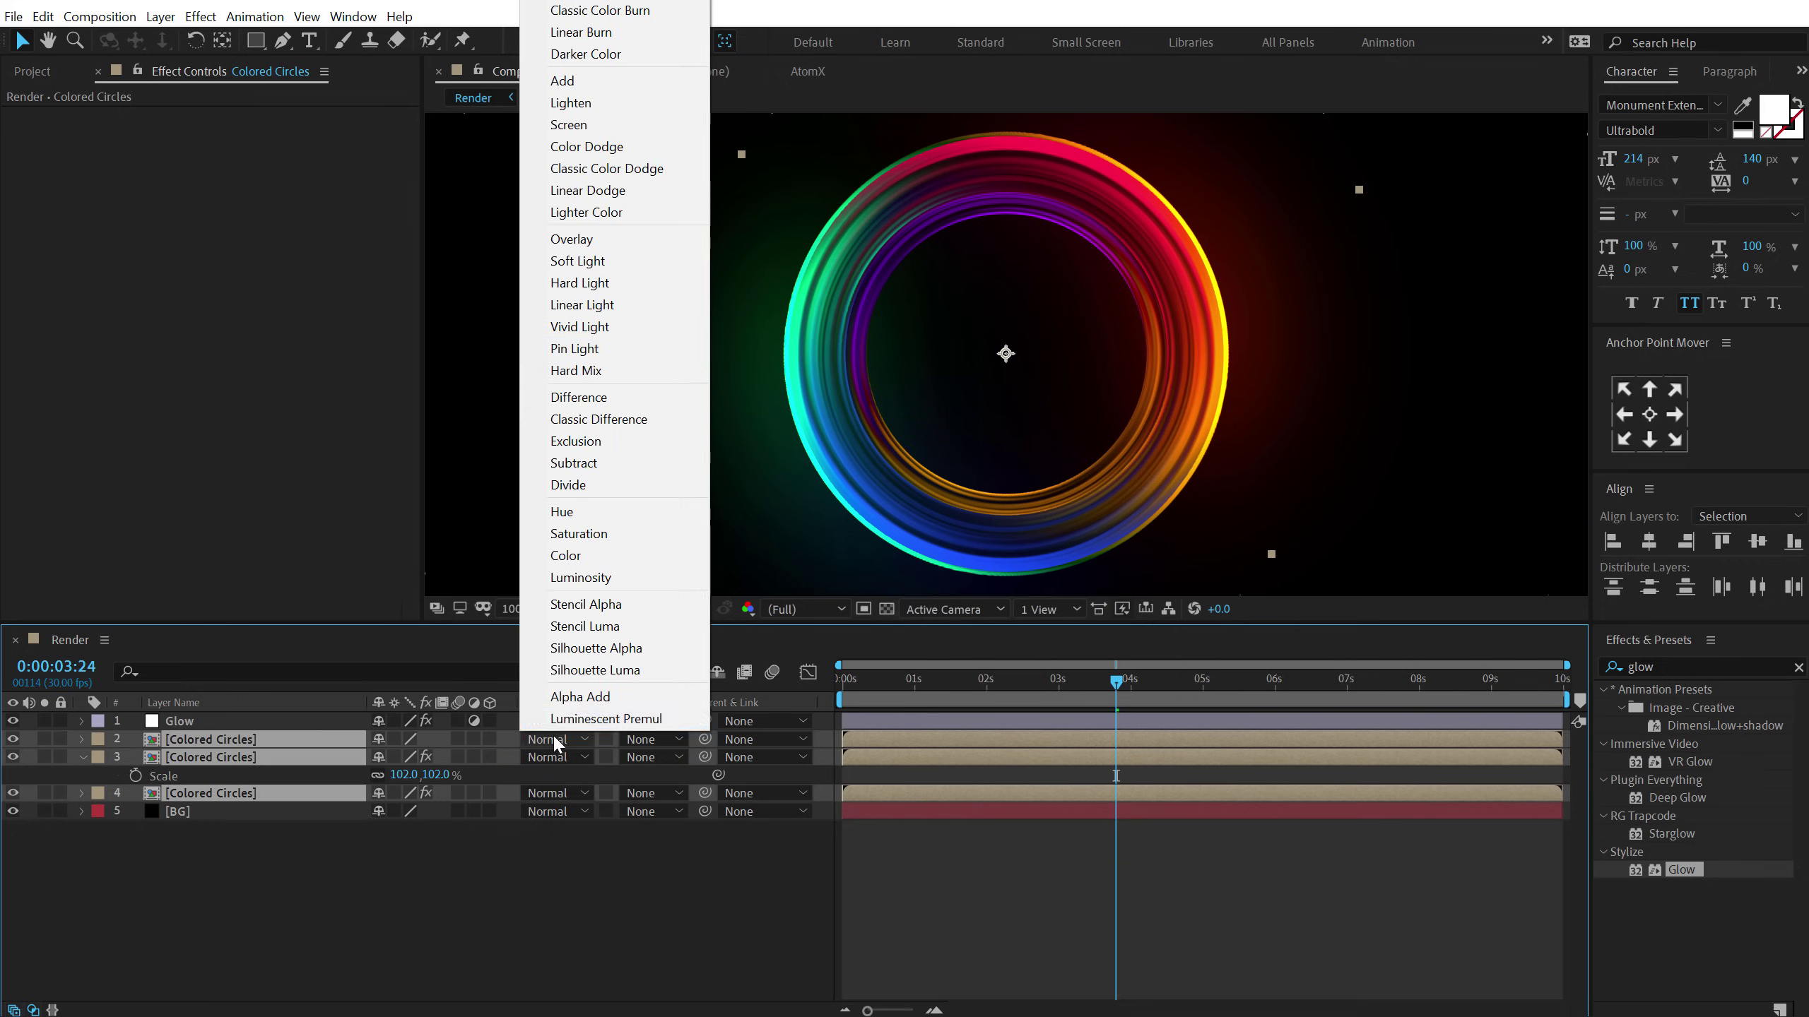
left_click(610, 121)
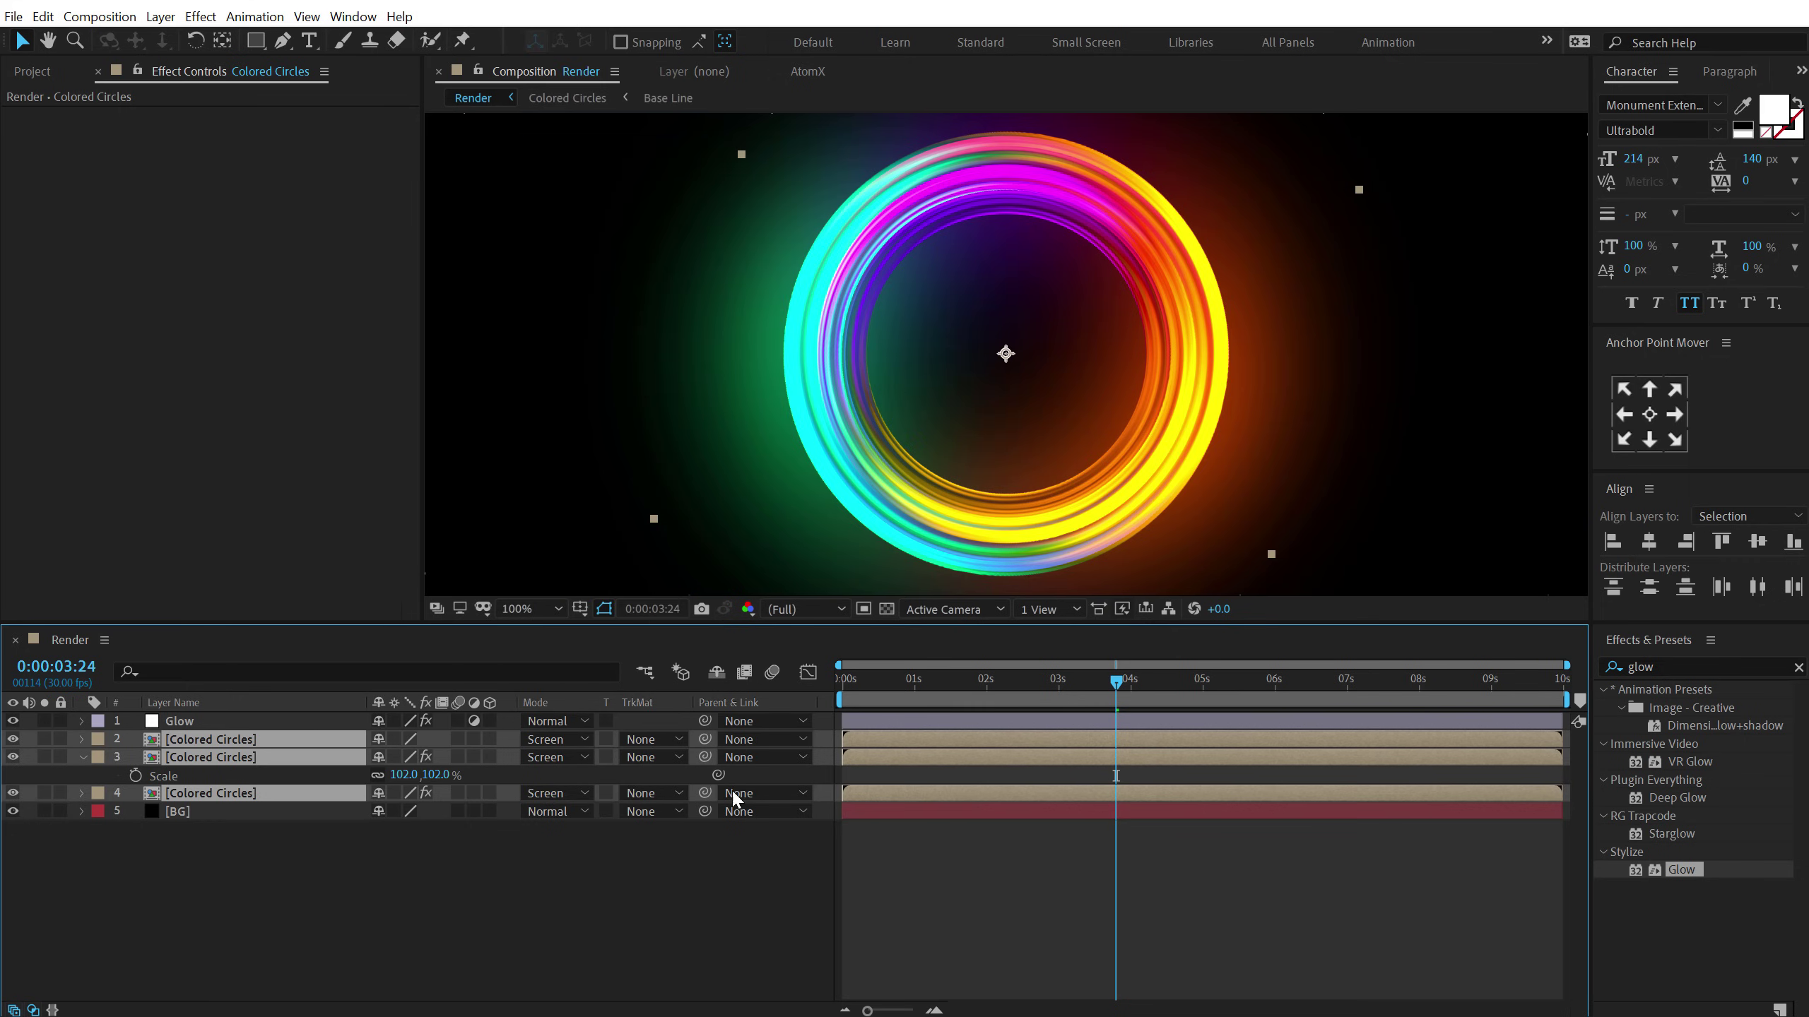
left_click(290, 866)
Lower the Glow intensity to 0.3 and raise the Glow threshold to 78%.
left_click(183, 722)
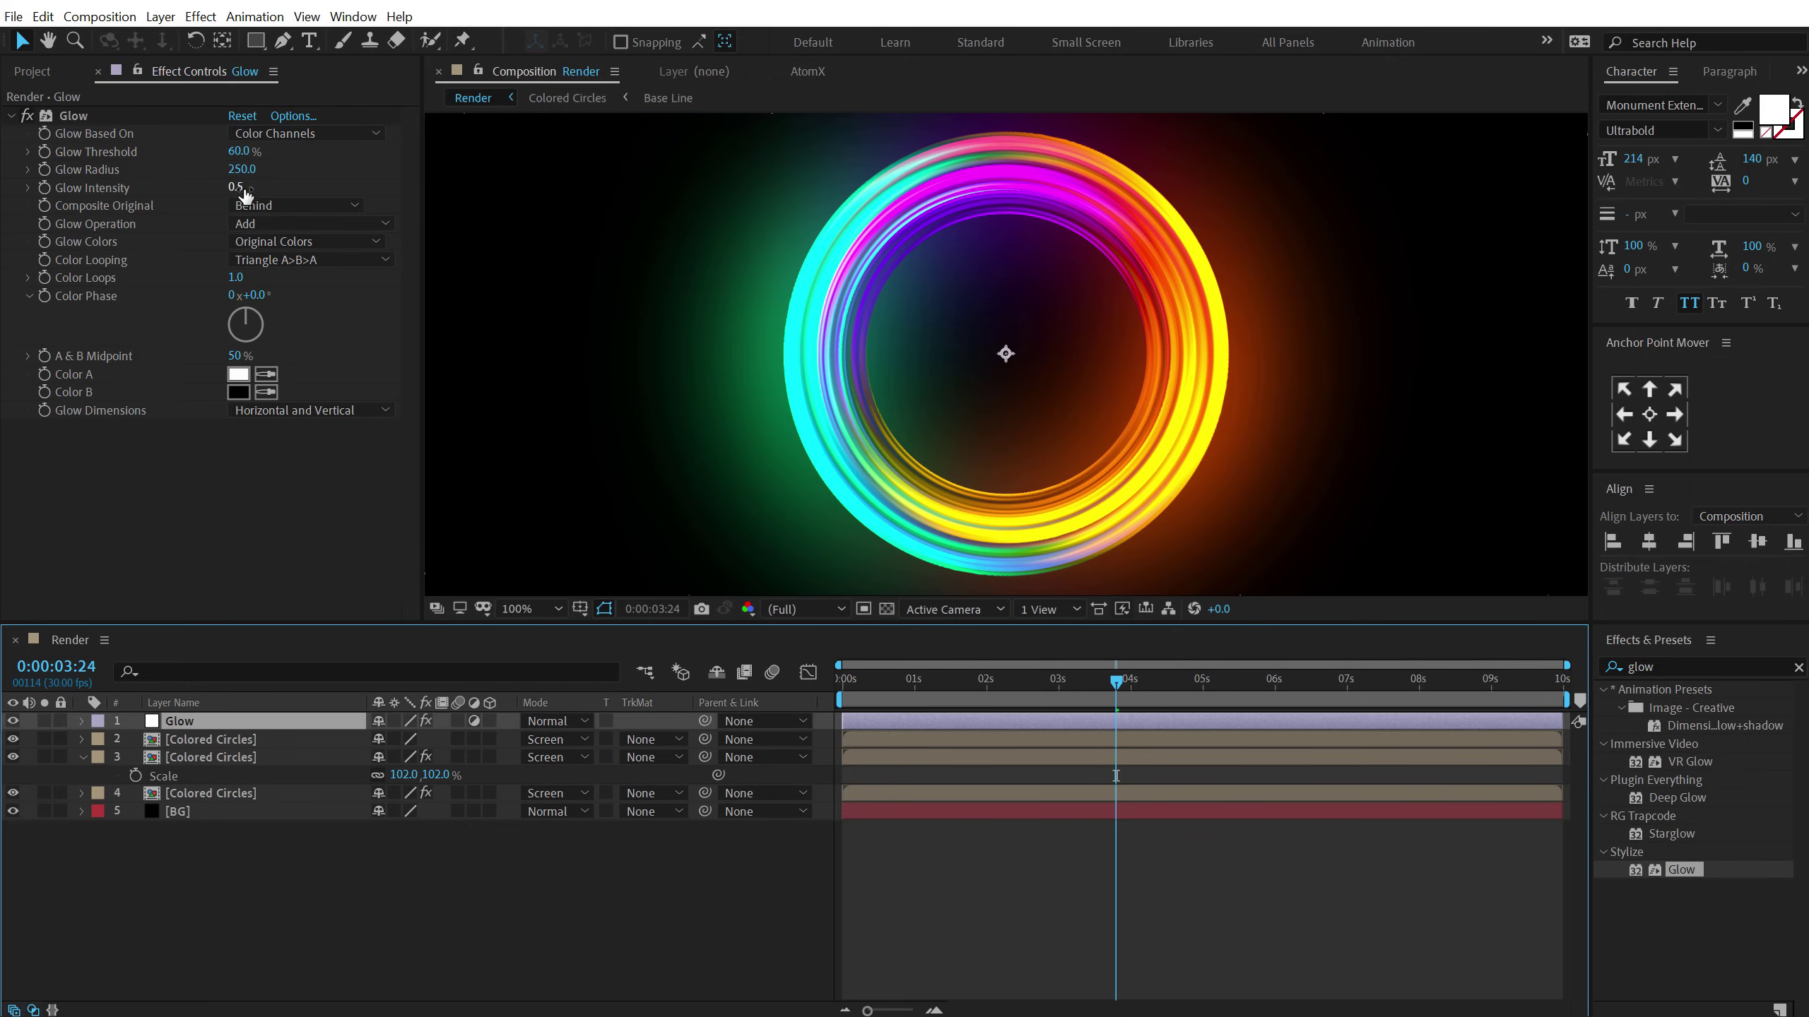
left_click_drag(239, 187, 221, 186)
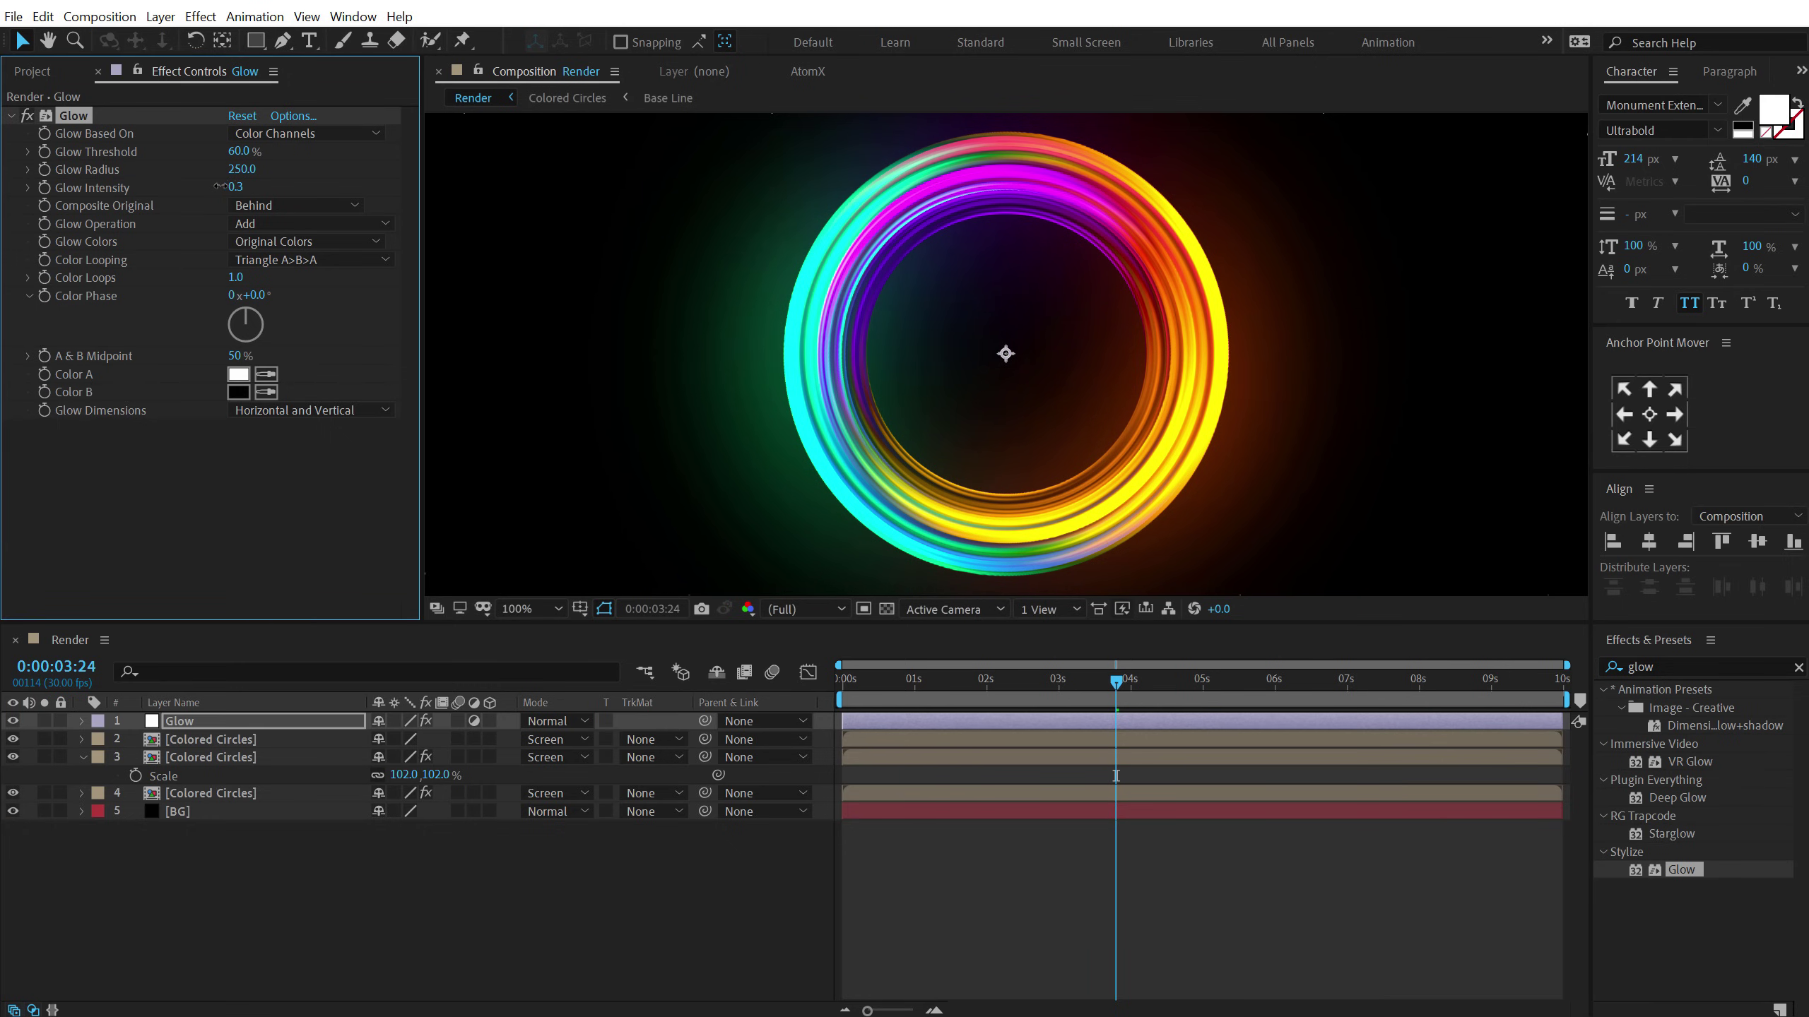
left_click_drag(265, 152, 349, 163)
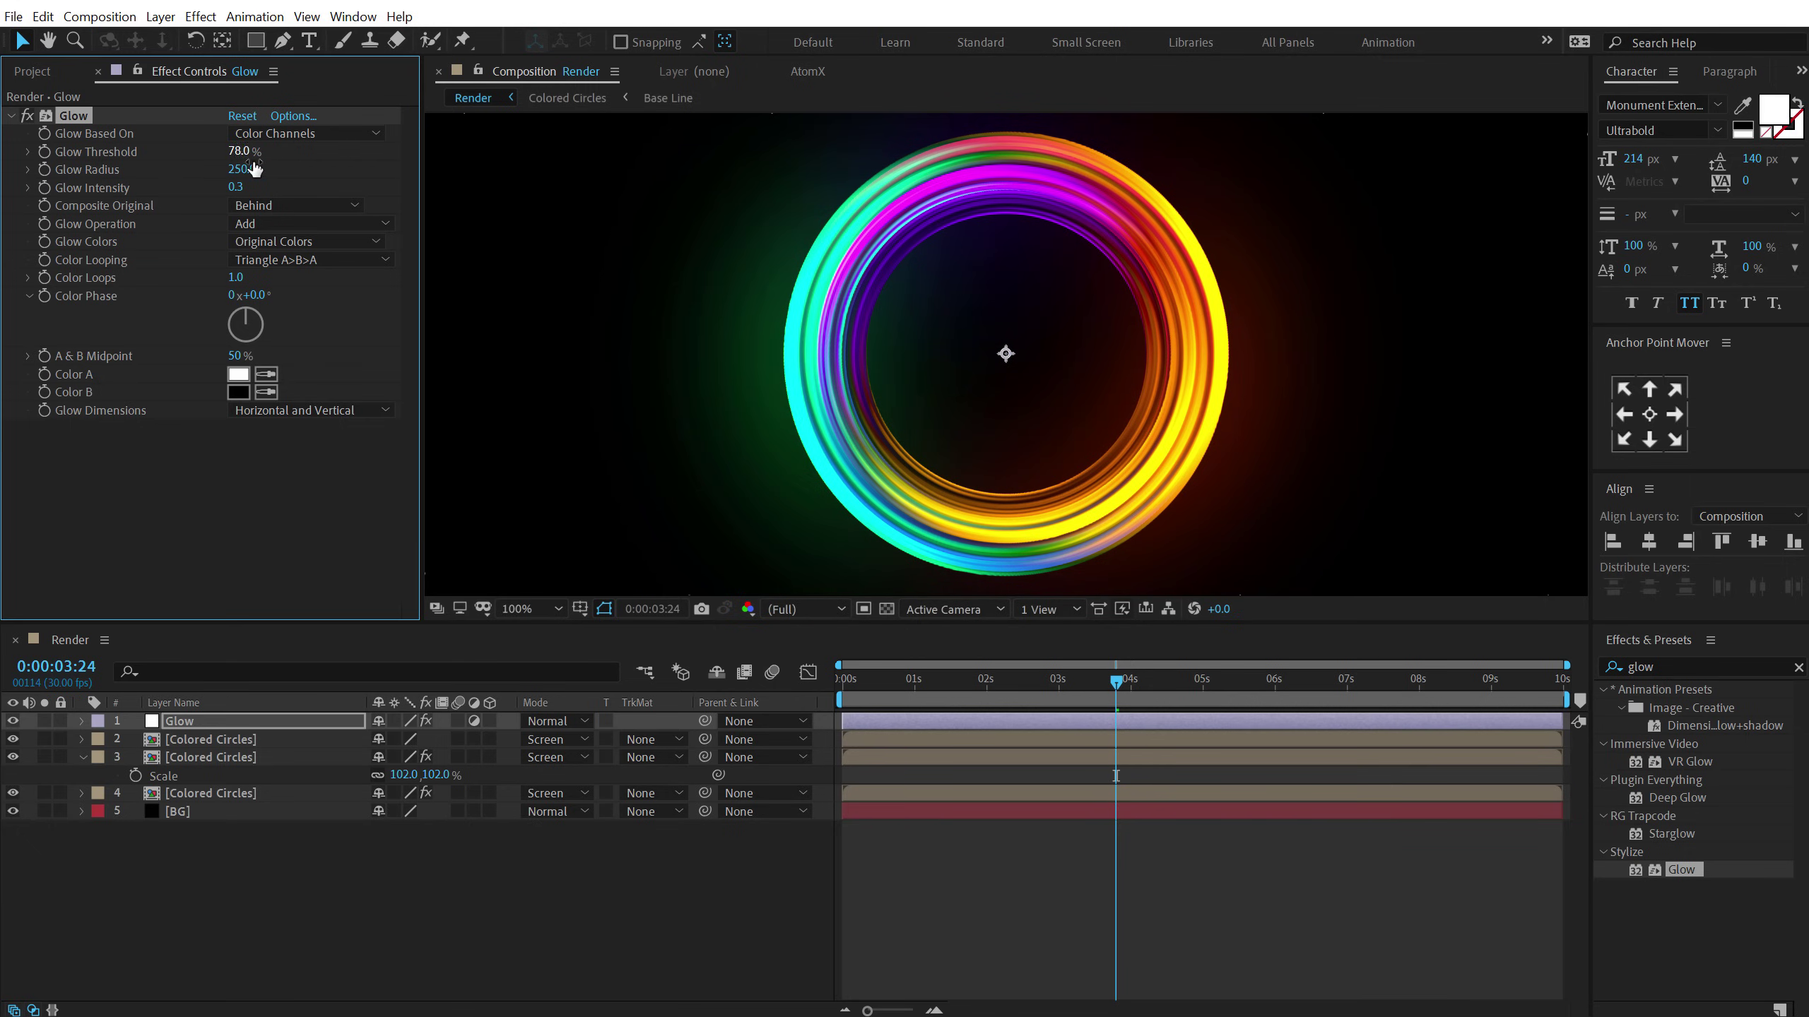
left_click(633, 927)
scroll(893, 482, "down", 2)
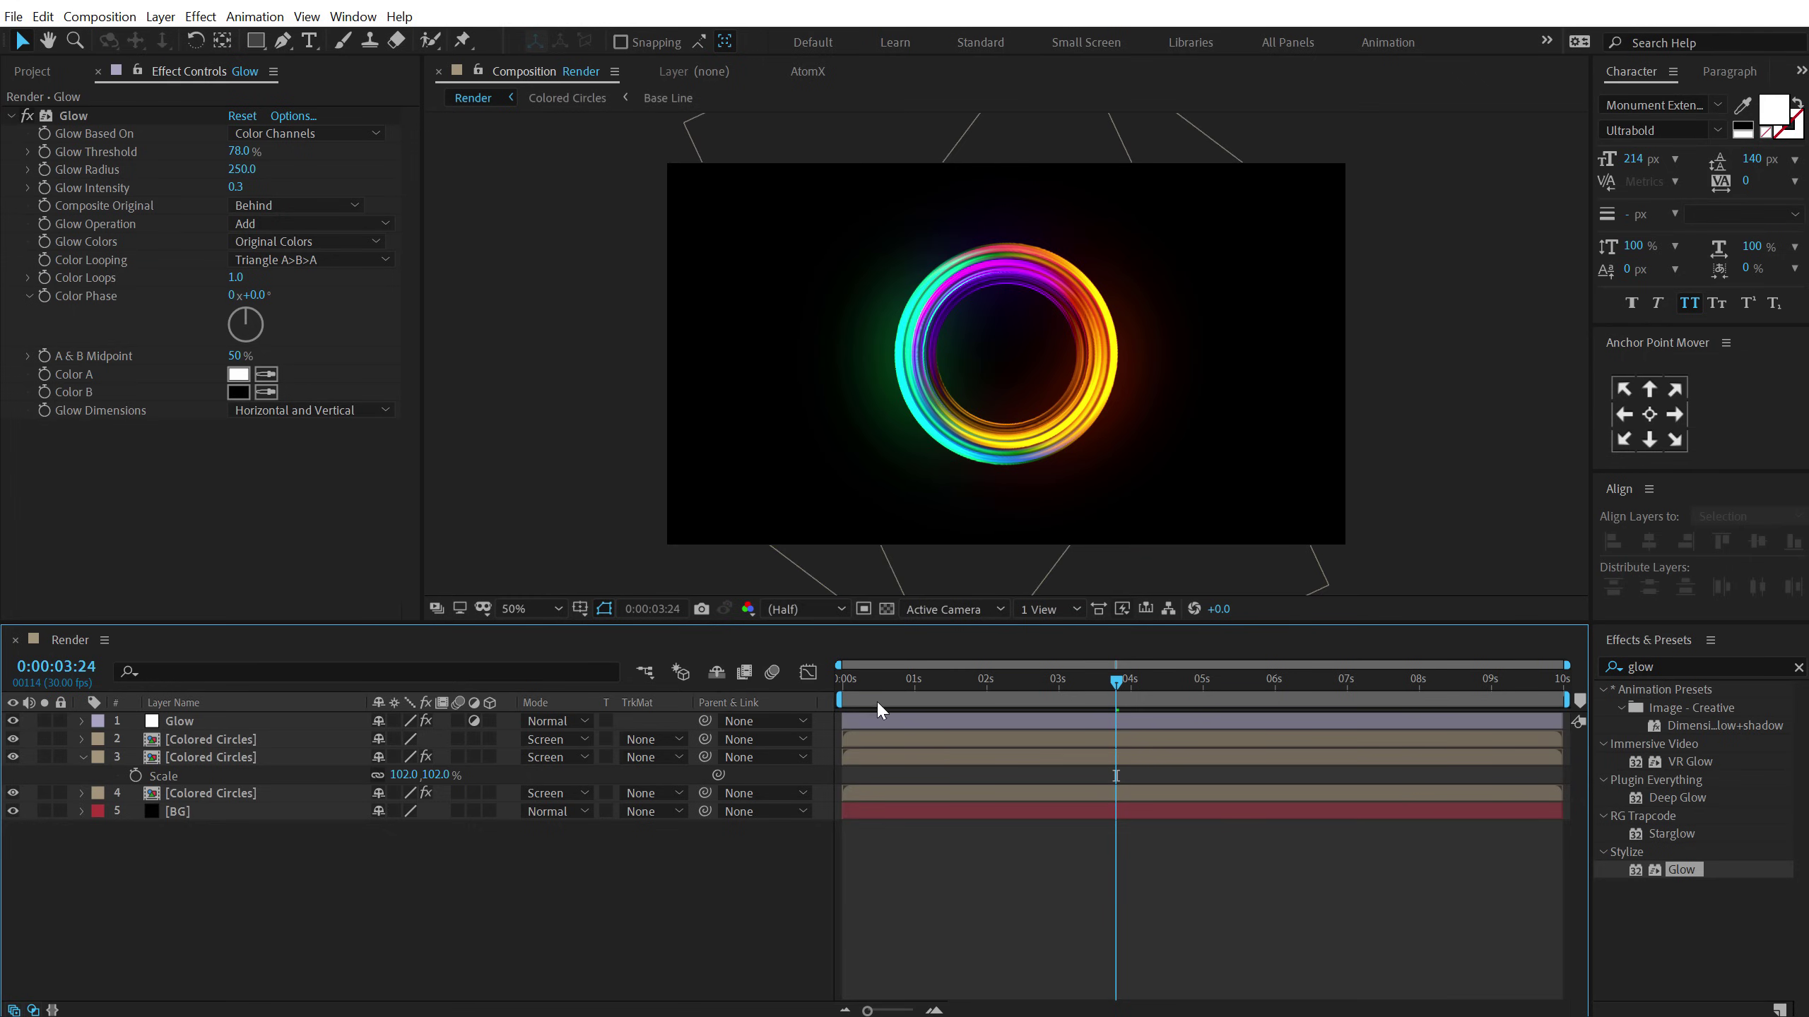
left_click_drag(855, 683, 1081, 684)
scroll(1033, 488, "up", 2)
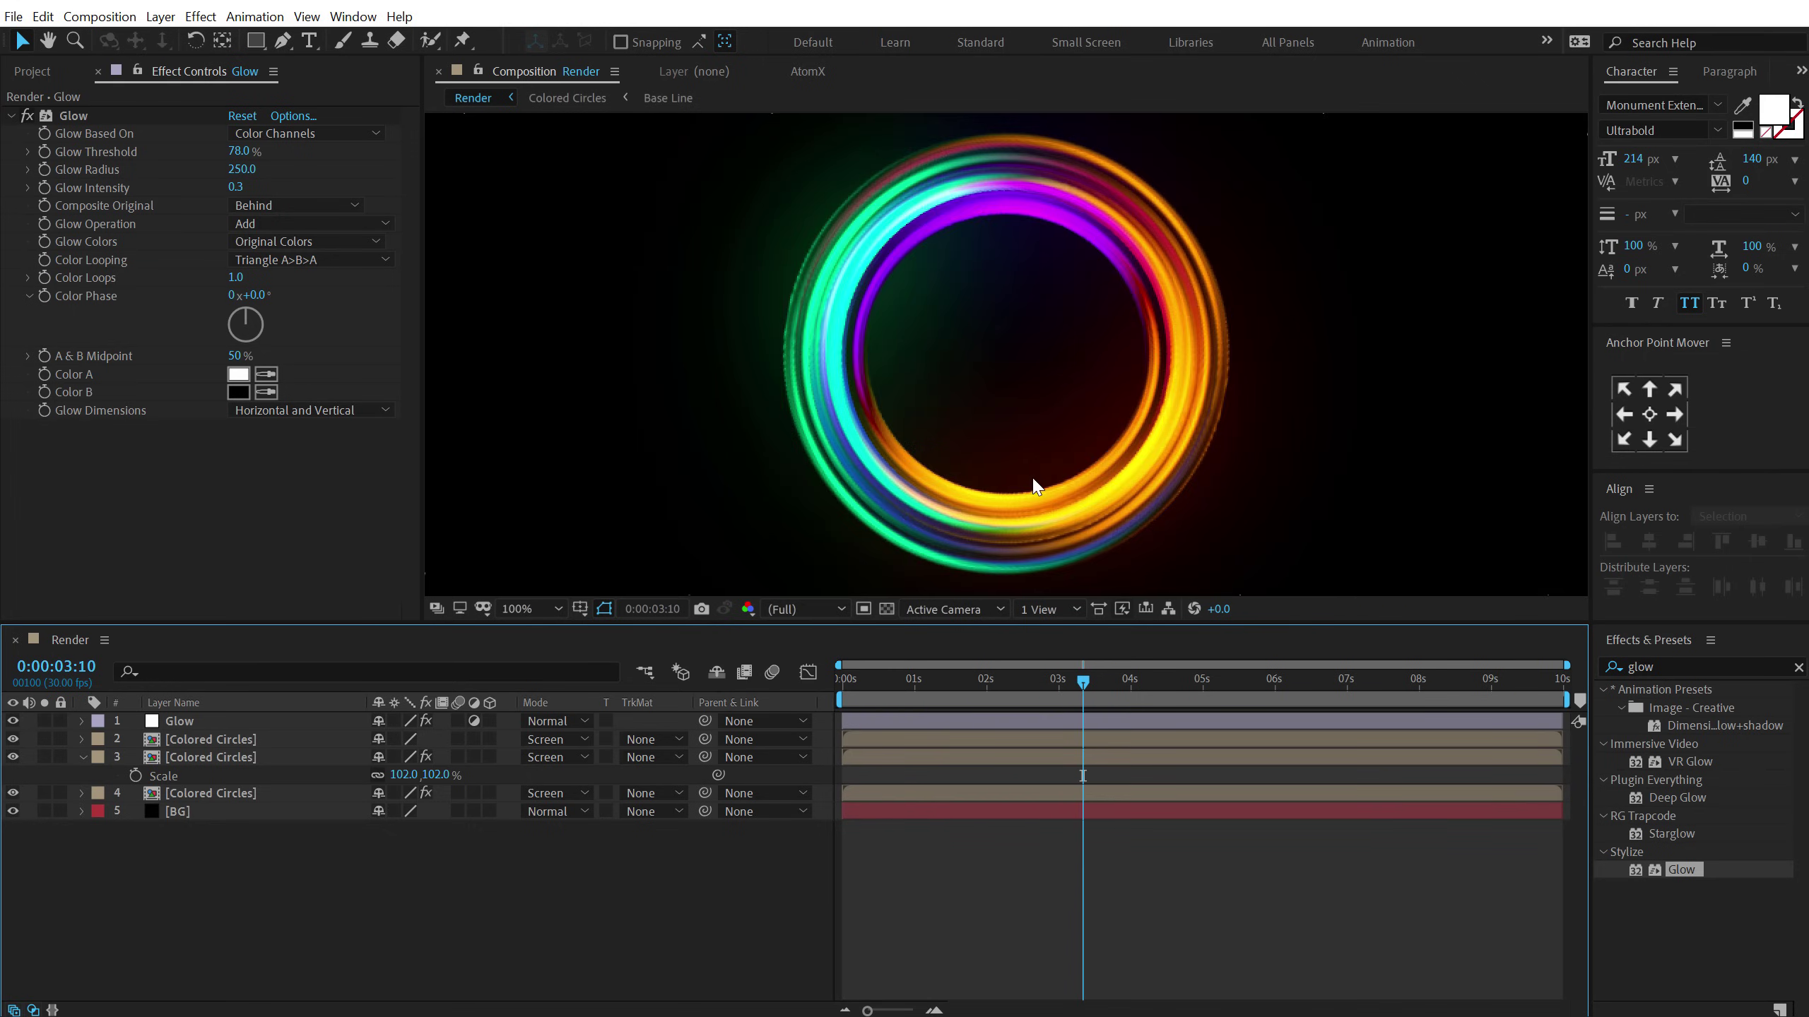
Dim the middle Colored Circles layer's opacity to 59%.
left_click(206, 758)
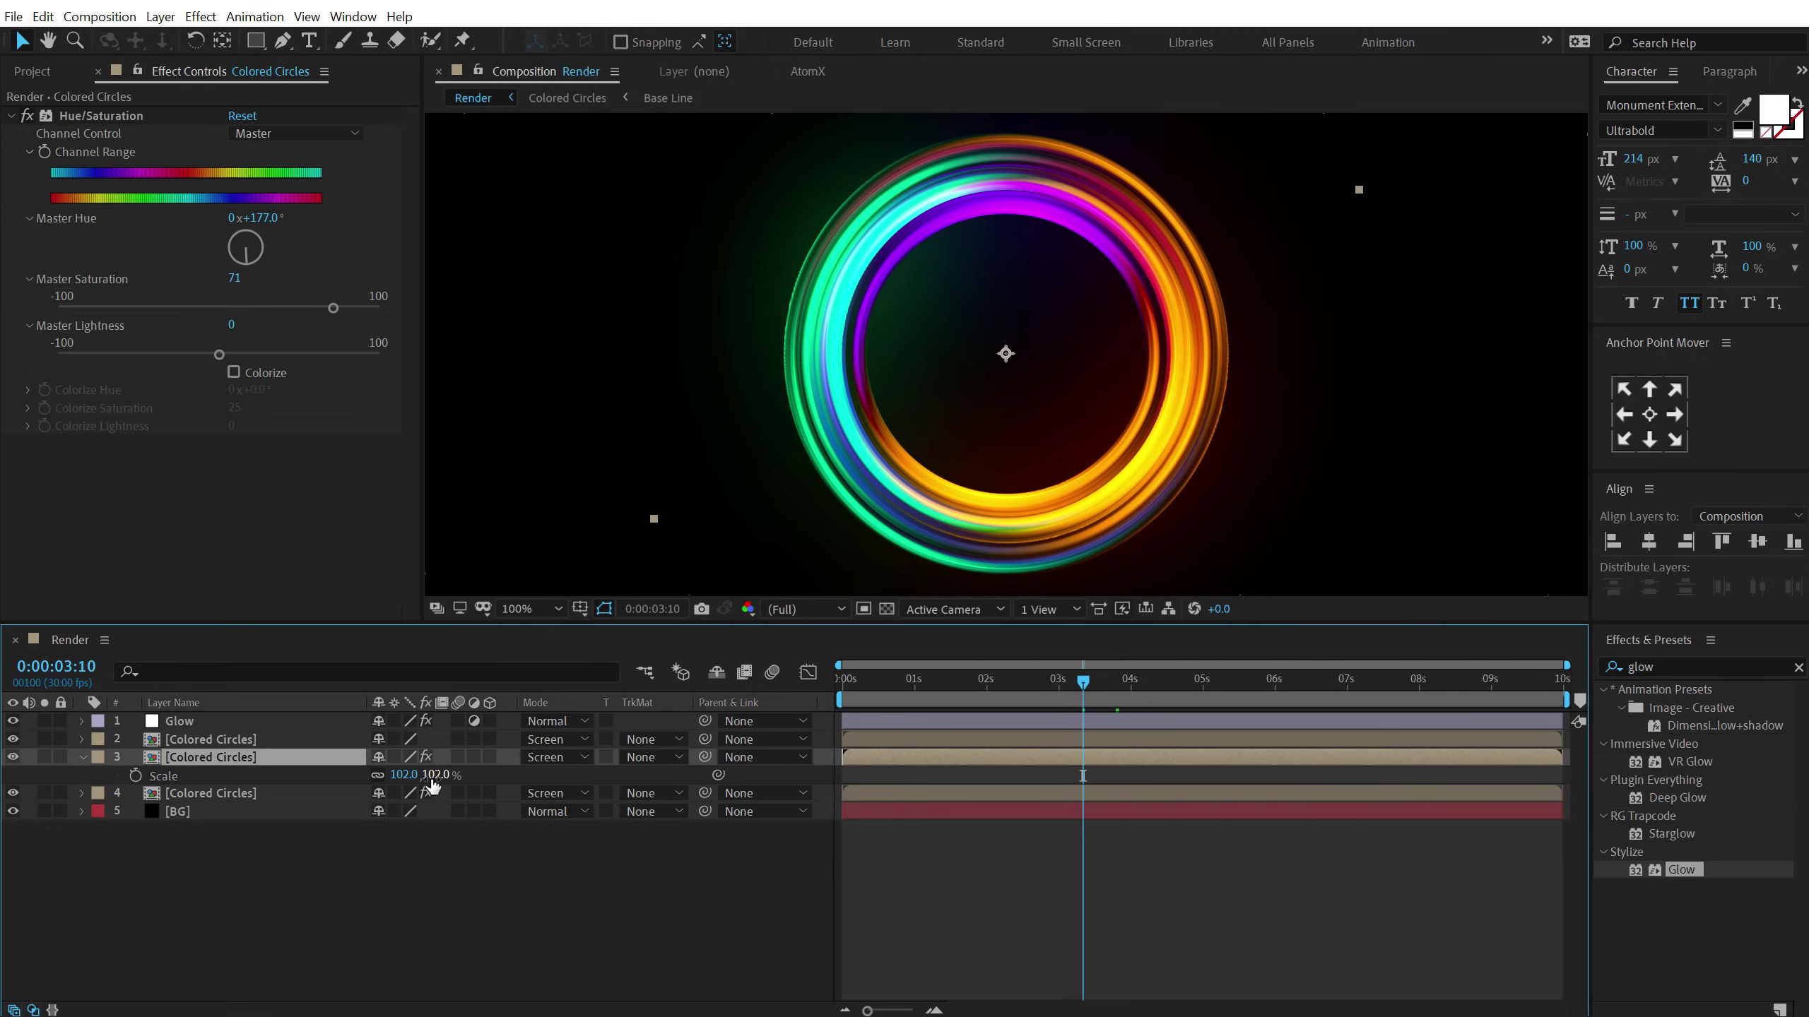
mouse_move(428, 774)
left_mouse_down()
mouse_move(463, 774)
mouse_move(428, 775)
left_mouse_up()
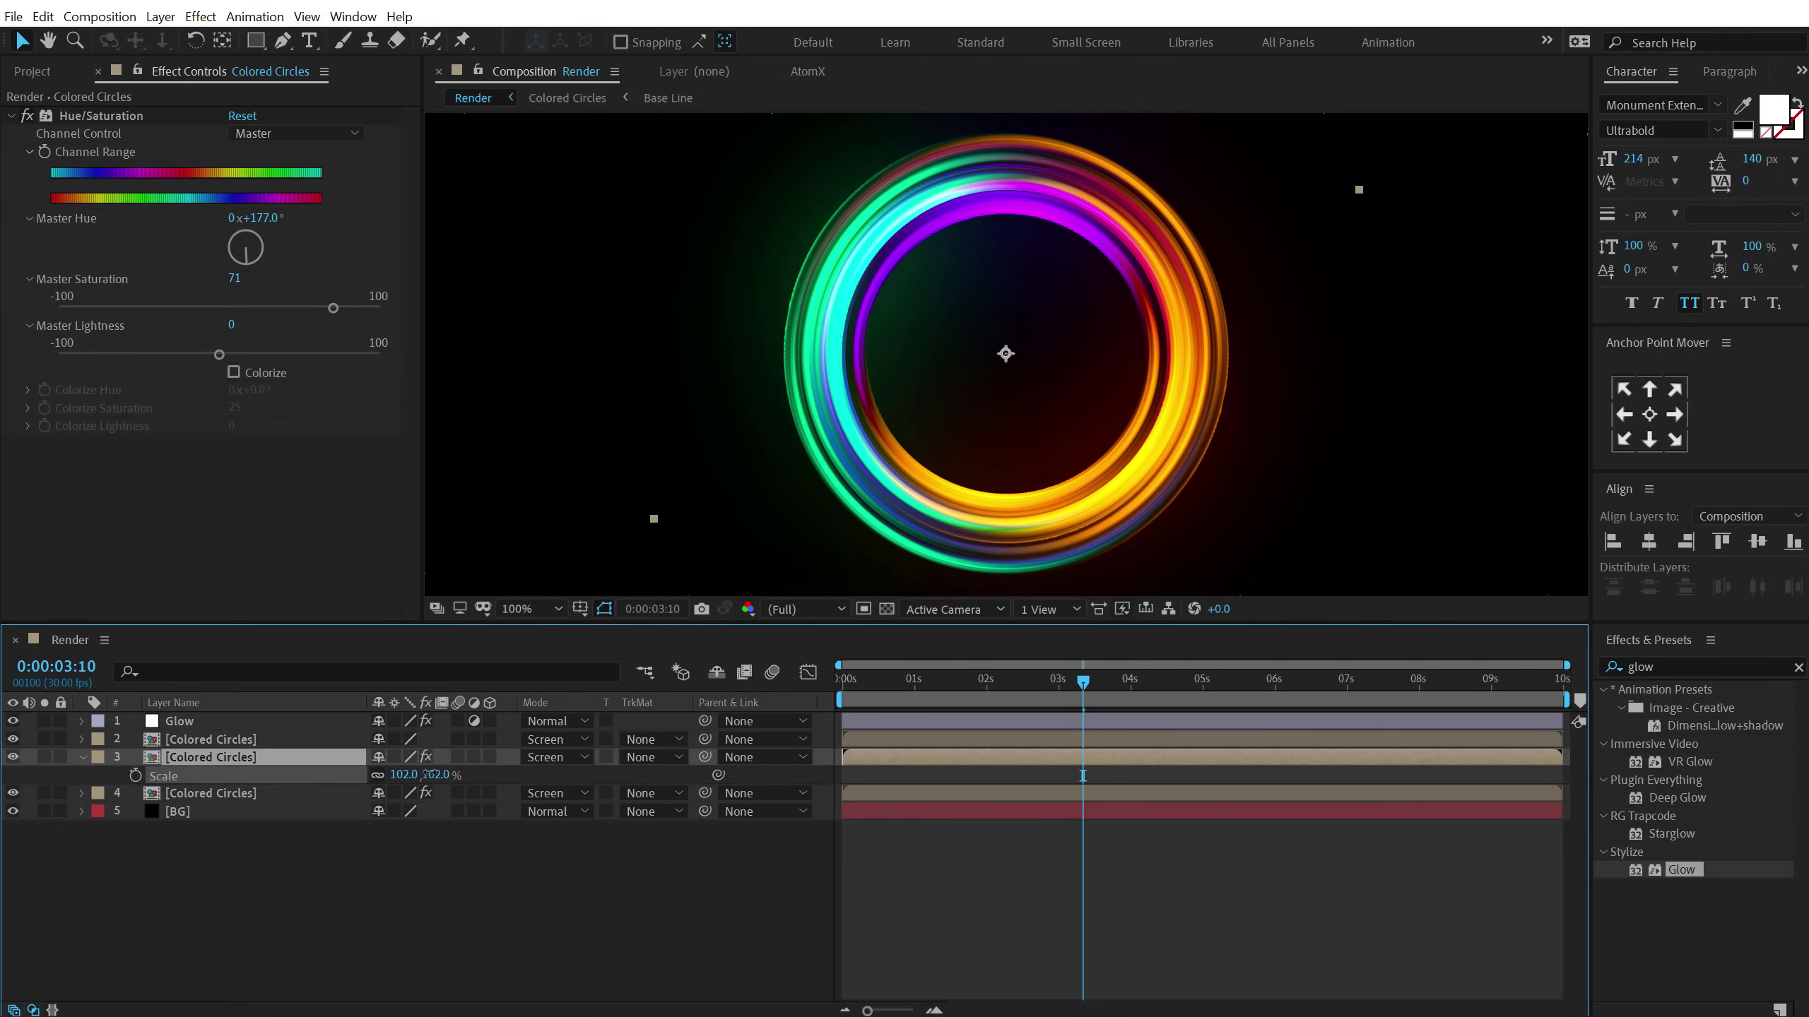
key("t")
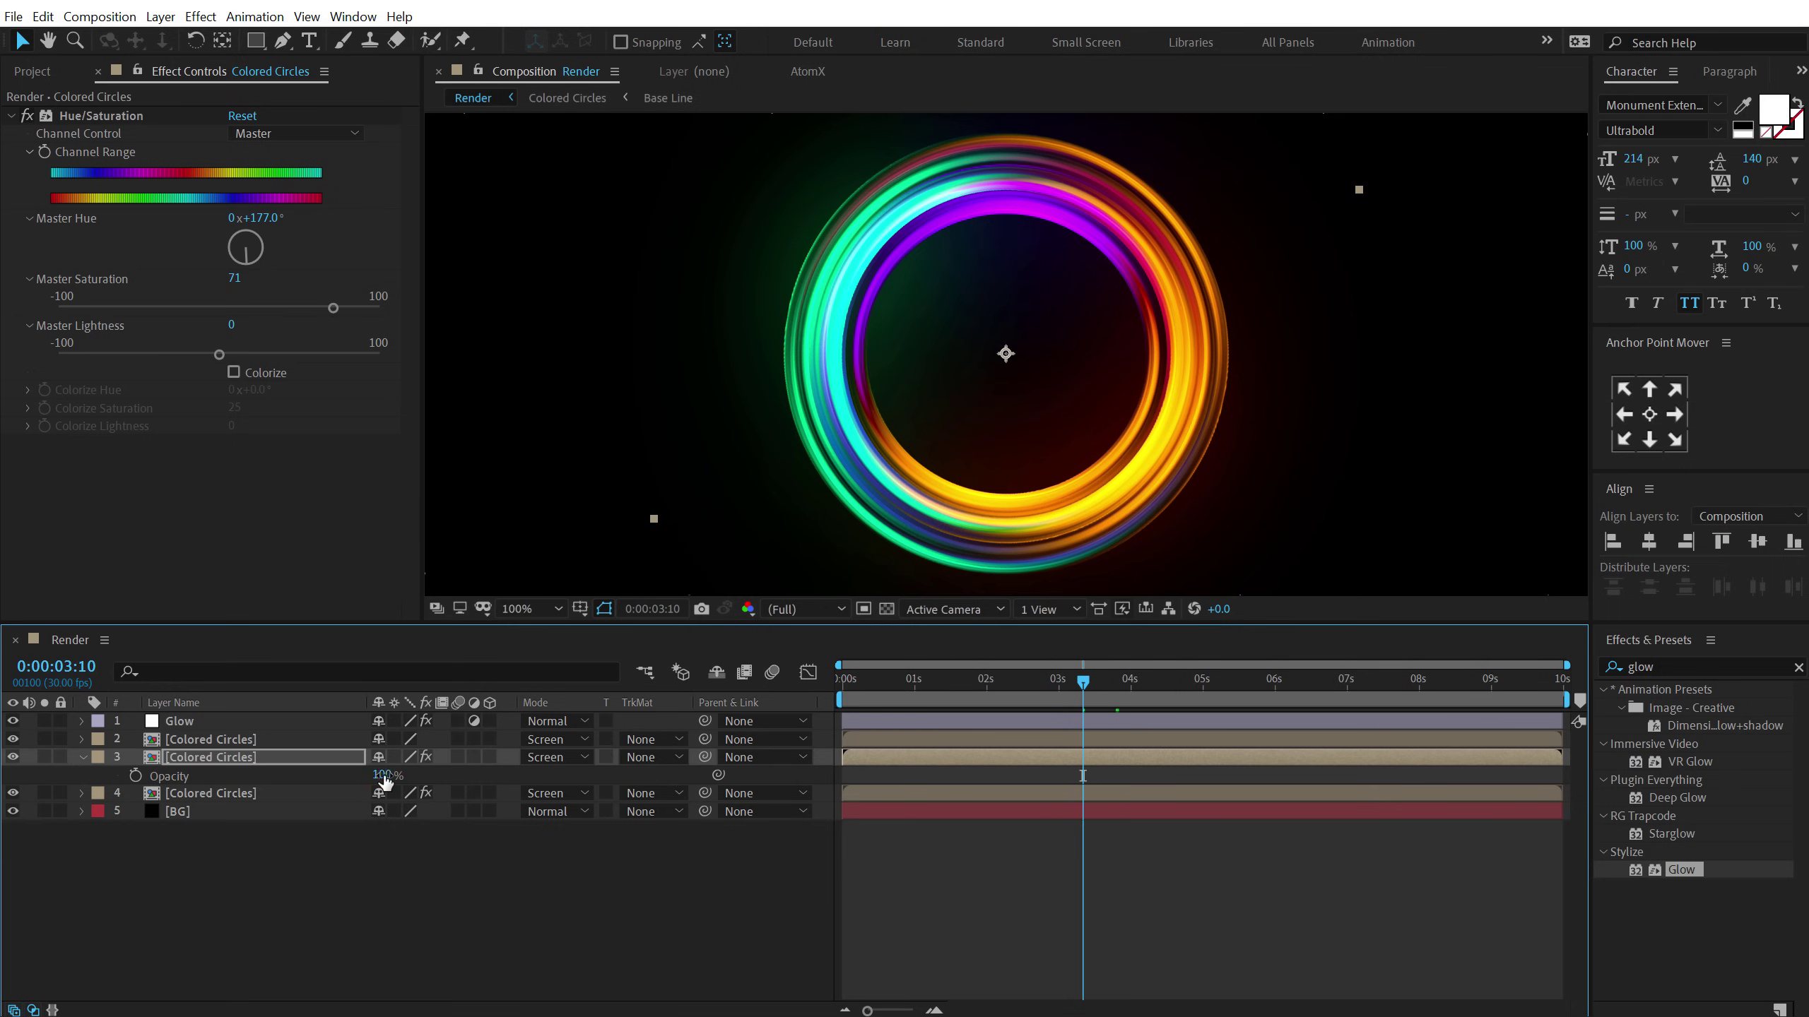
left_click_drag(379, 774, 321, 776)
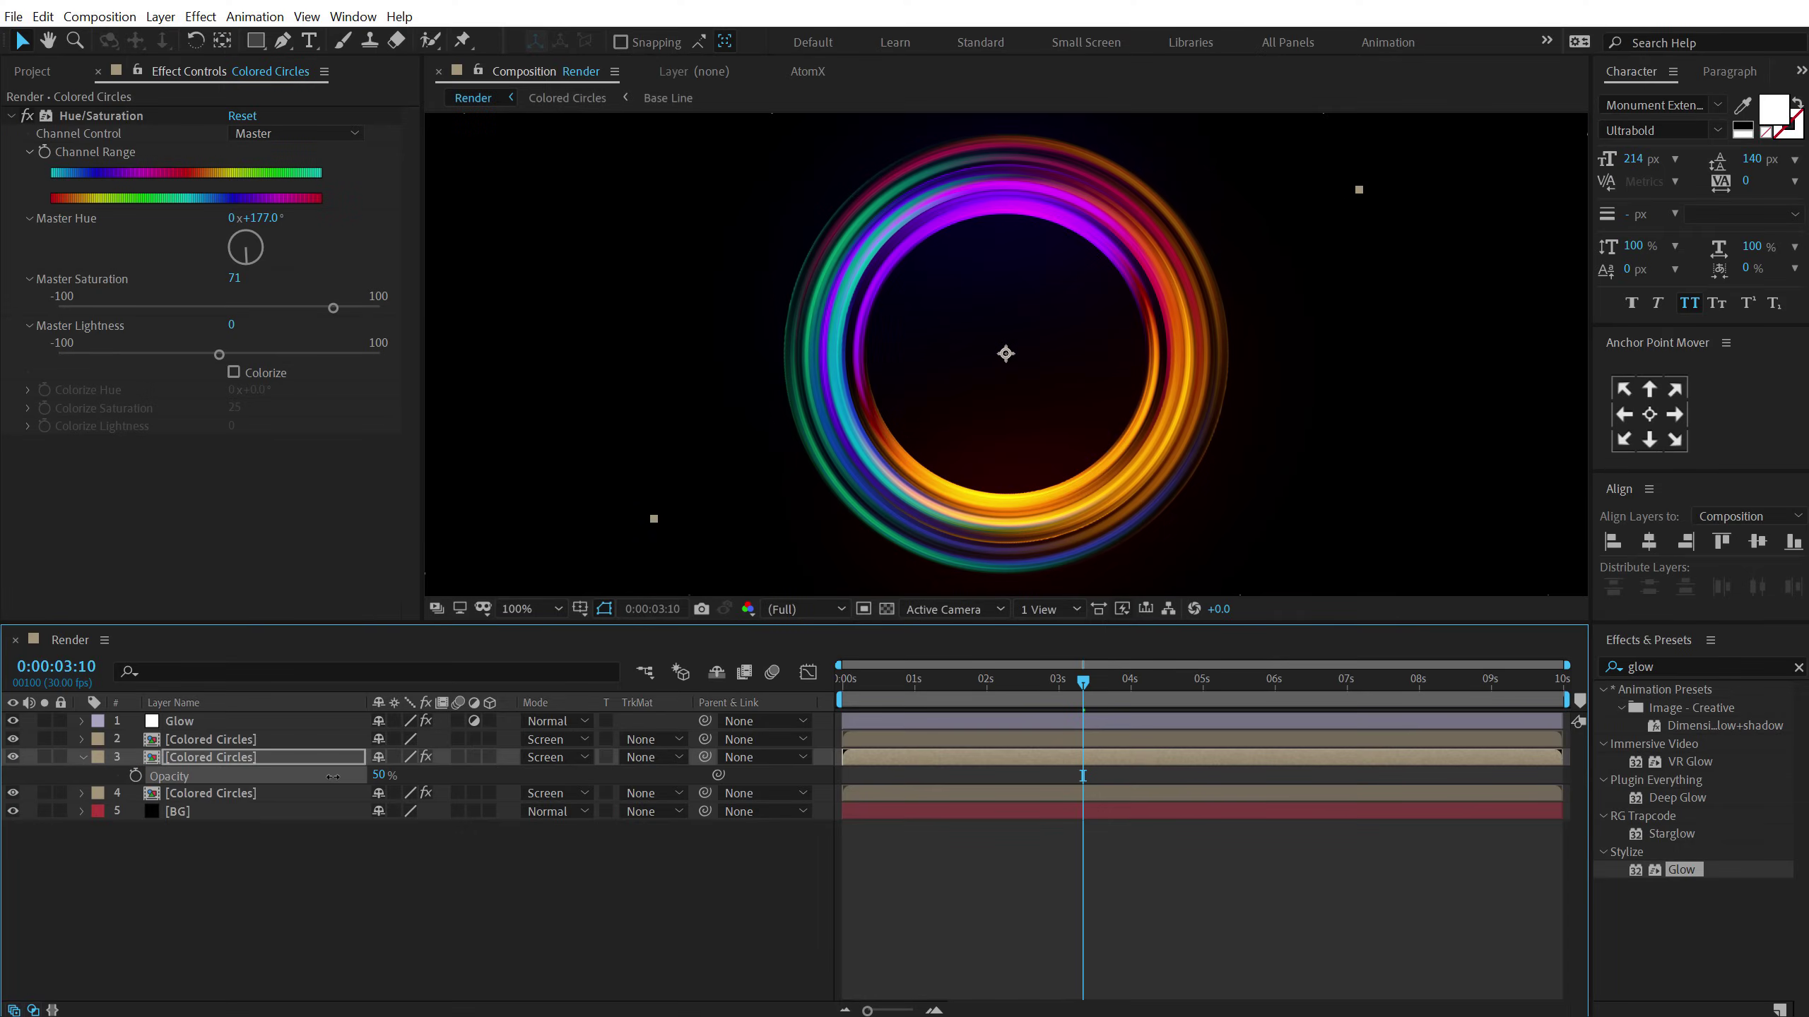
left_click(491, 871)
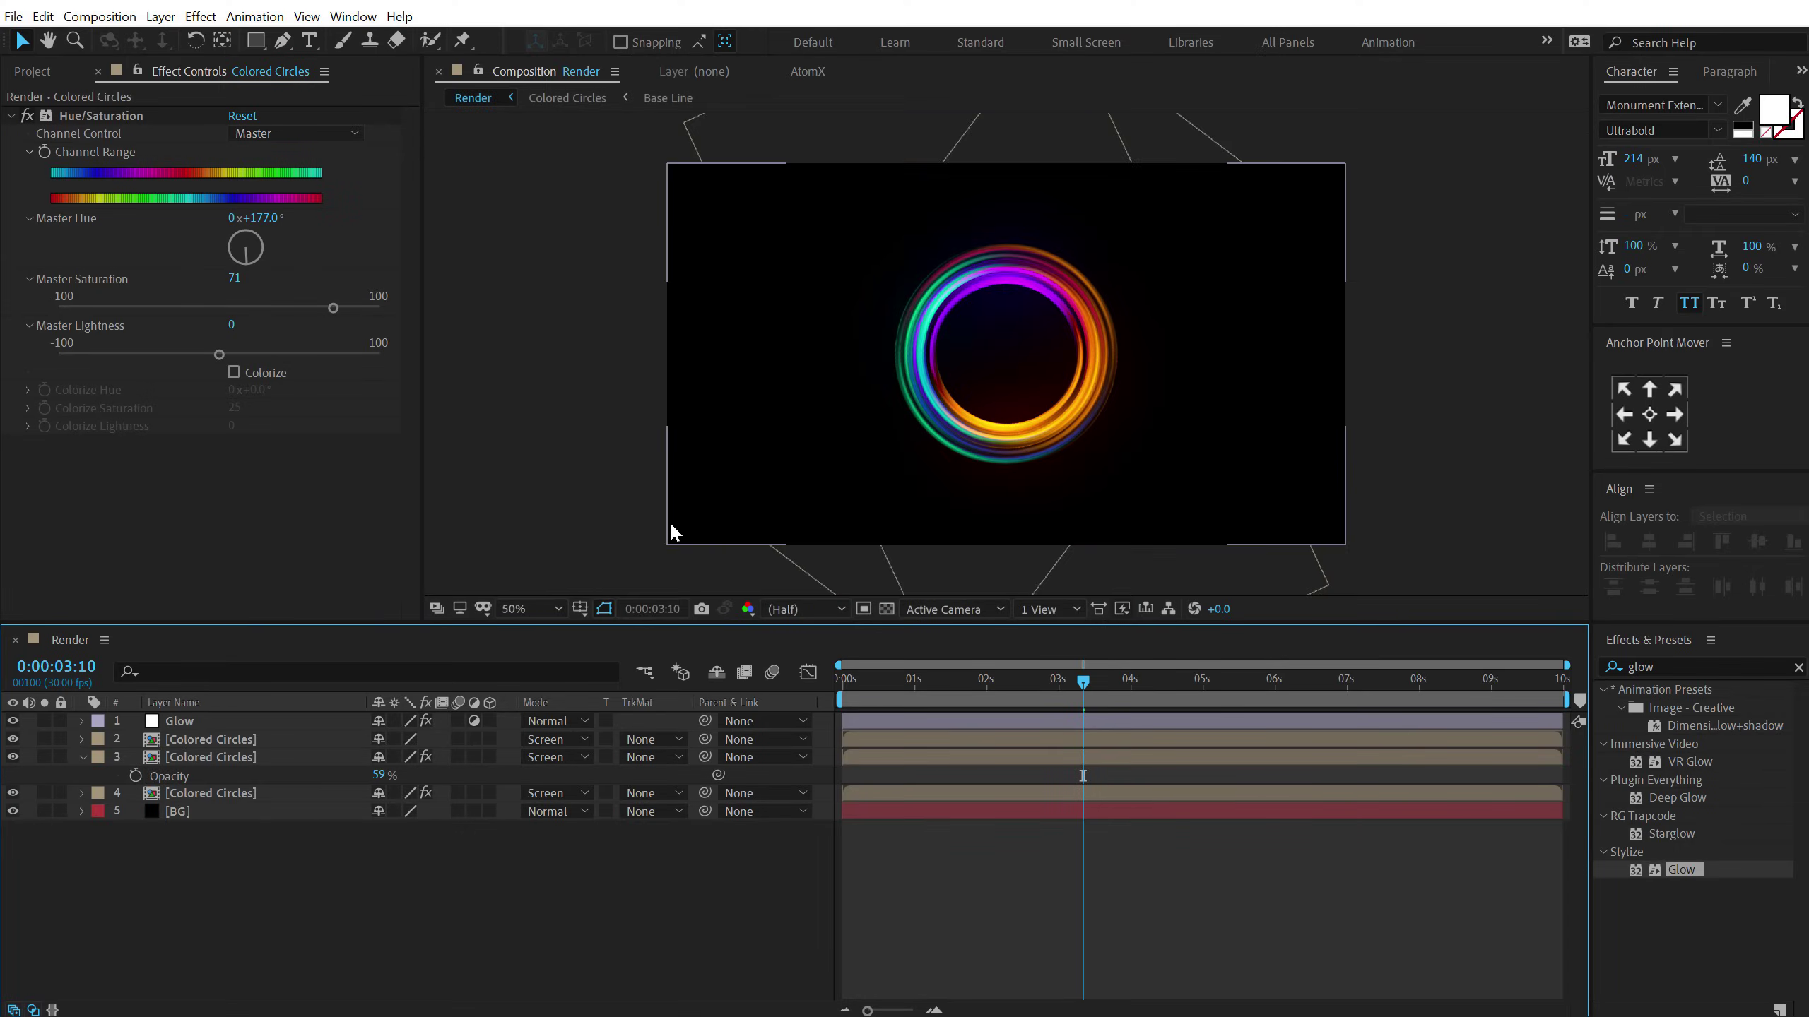
key("comma")
left_click_drag(847, 691, 1164, 713)
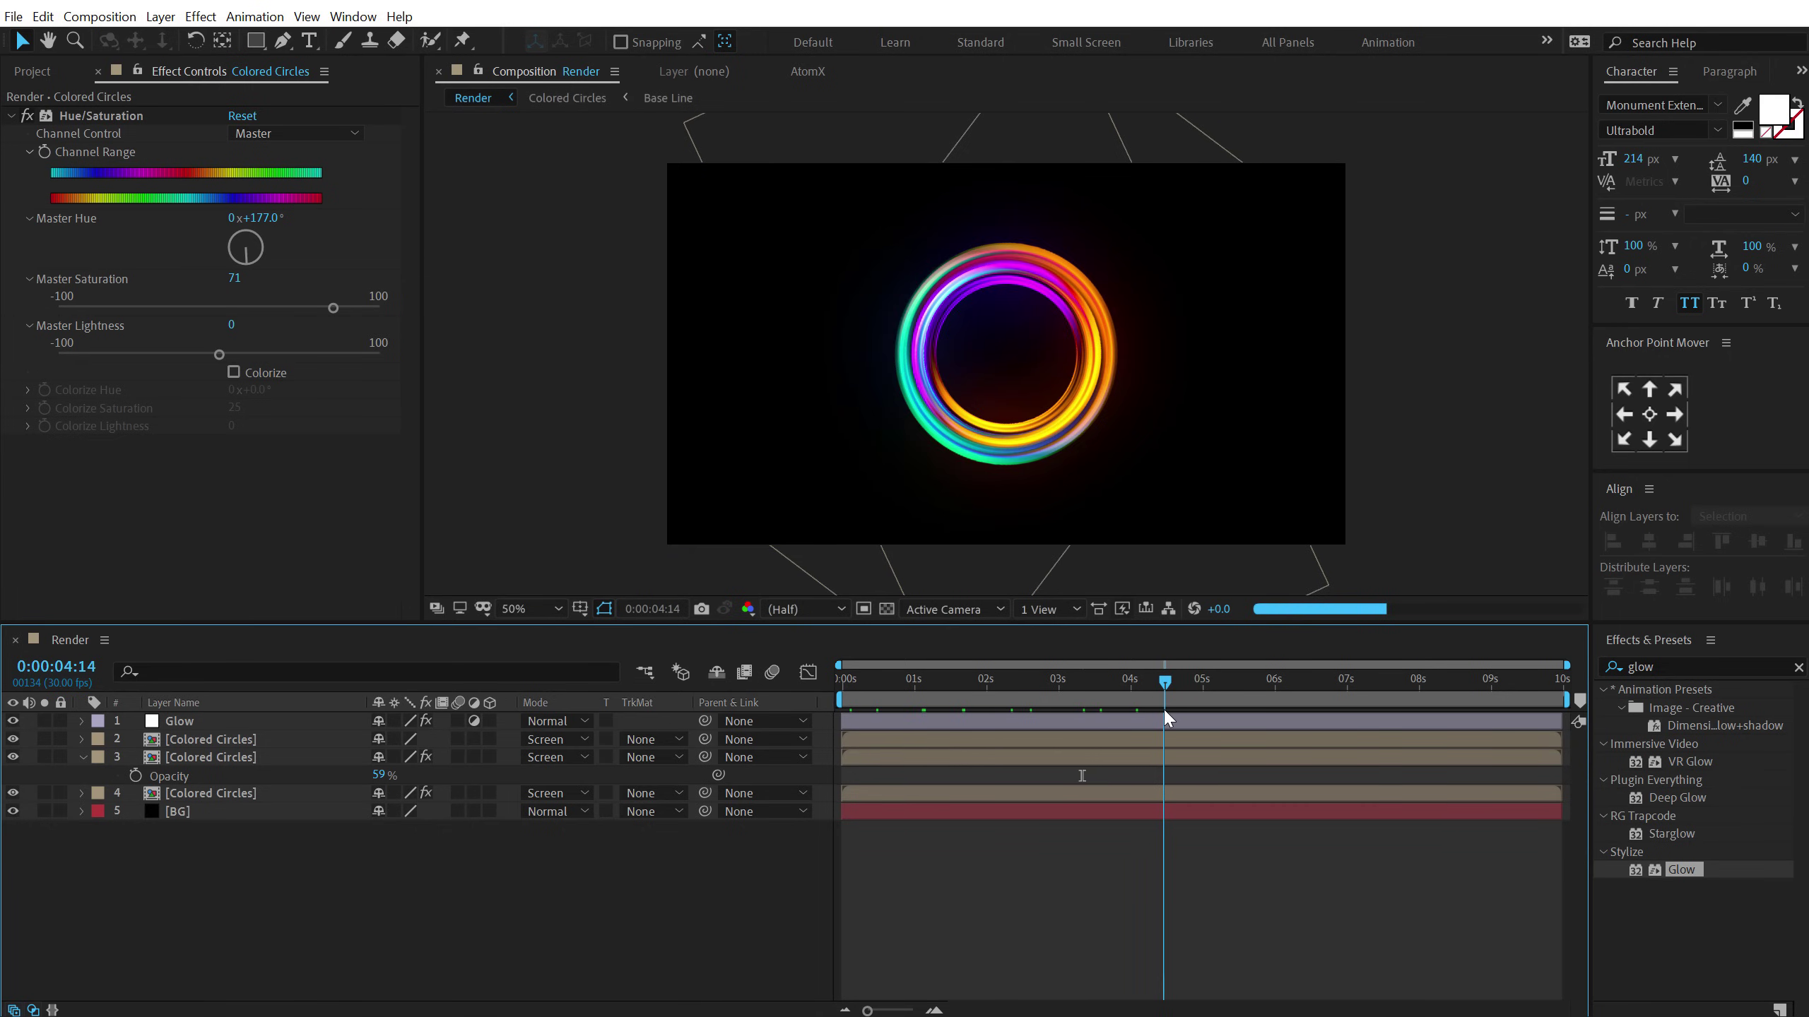
Add a Noise effect with Amount 3% to the Glow layer.
left_click(182, 719)
key("period")
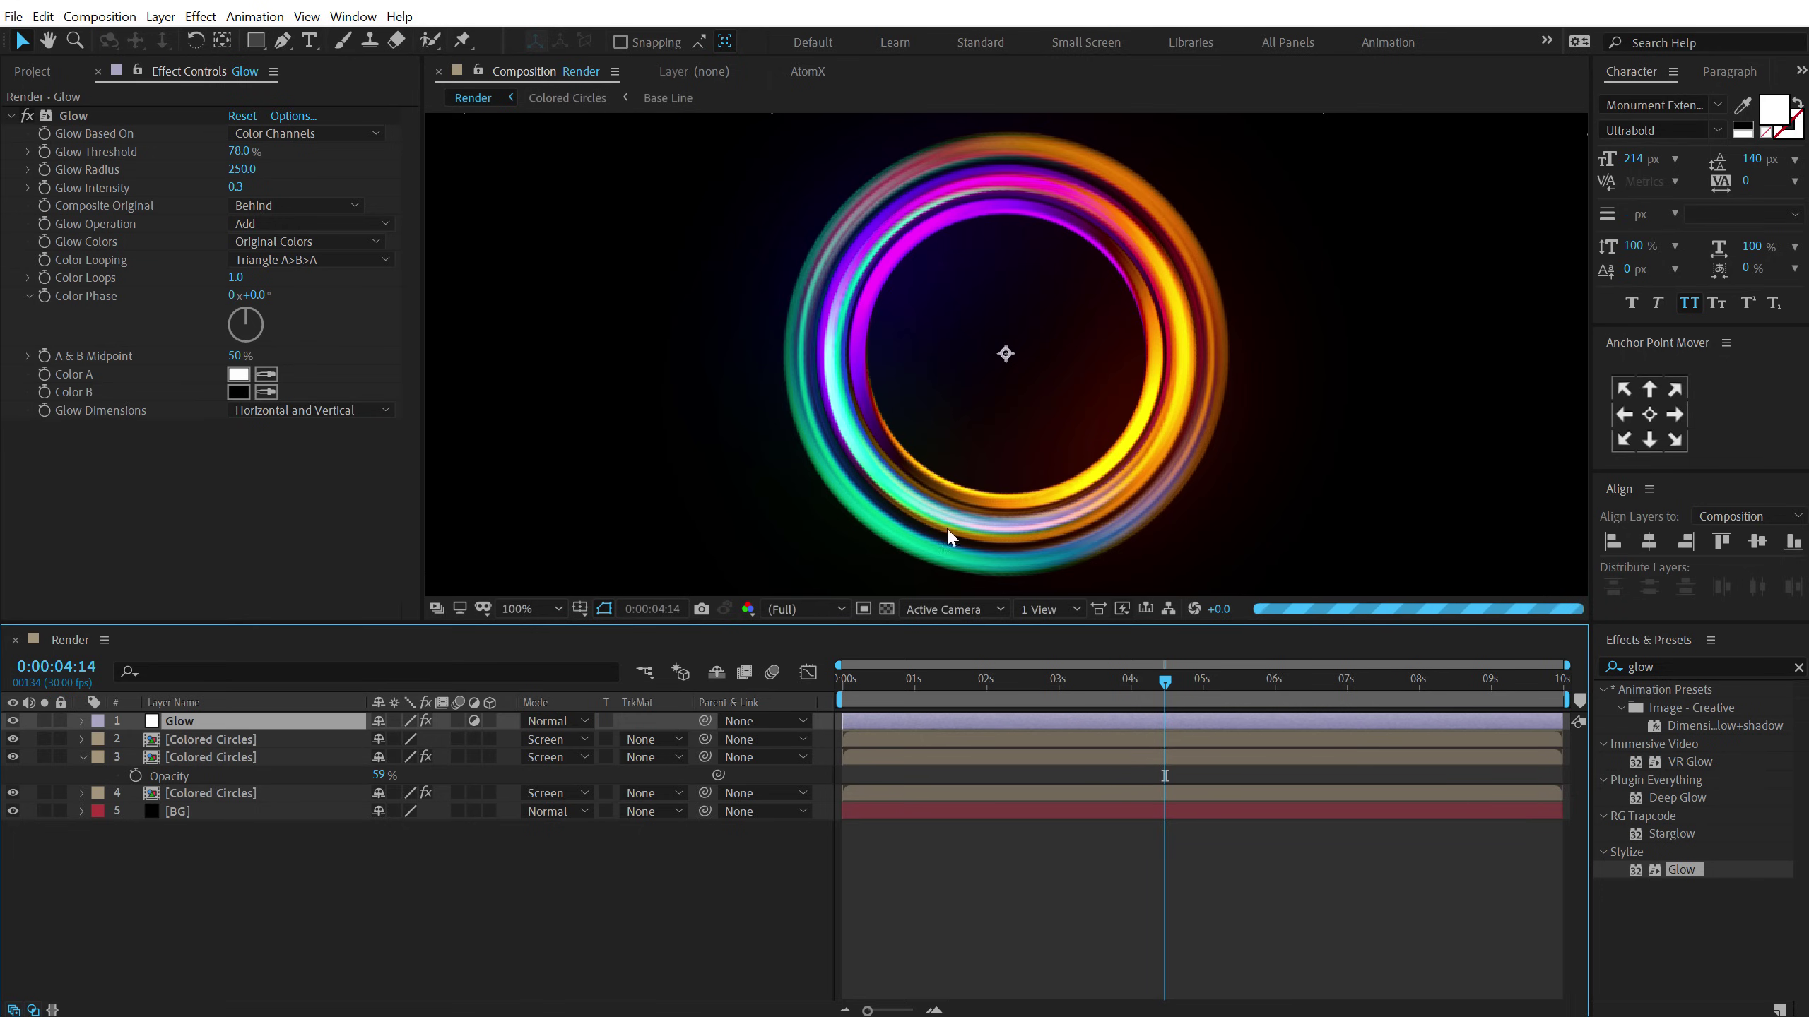
double_click(1680, 668)
type("noise")
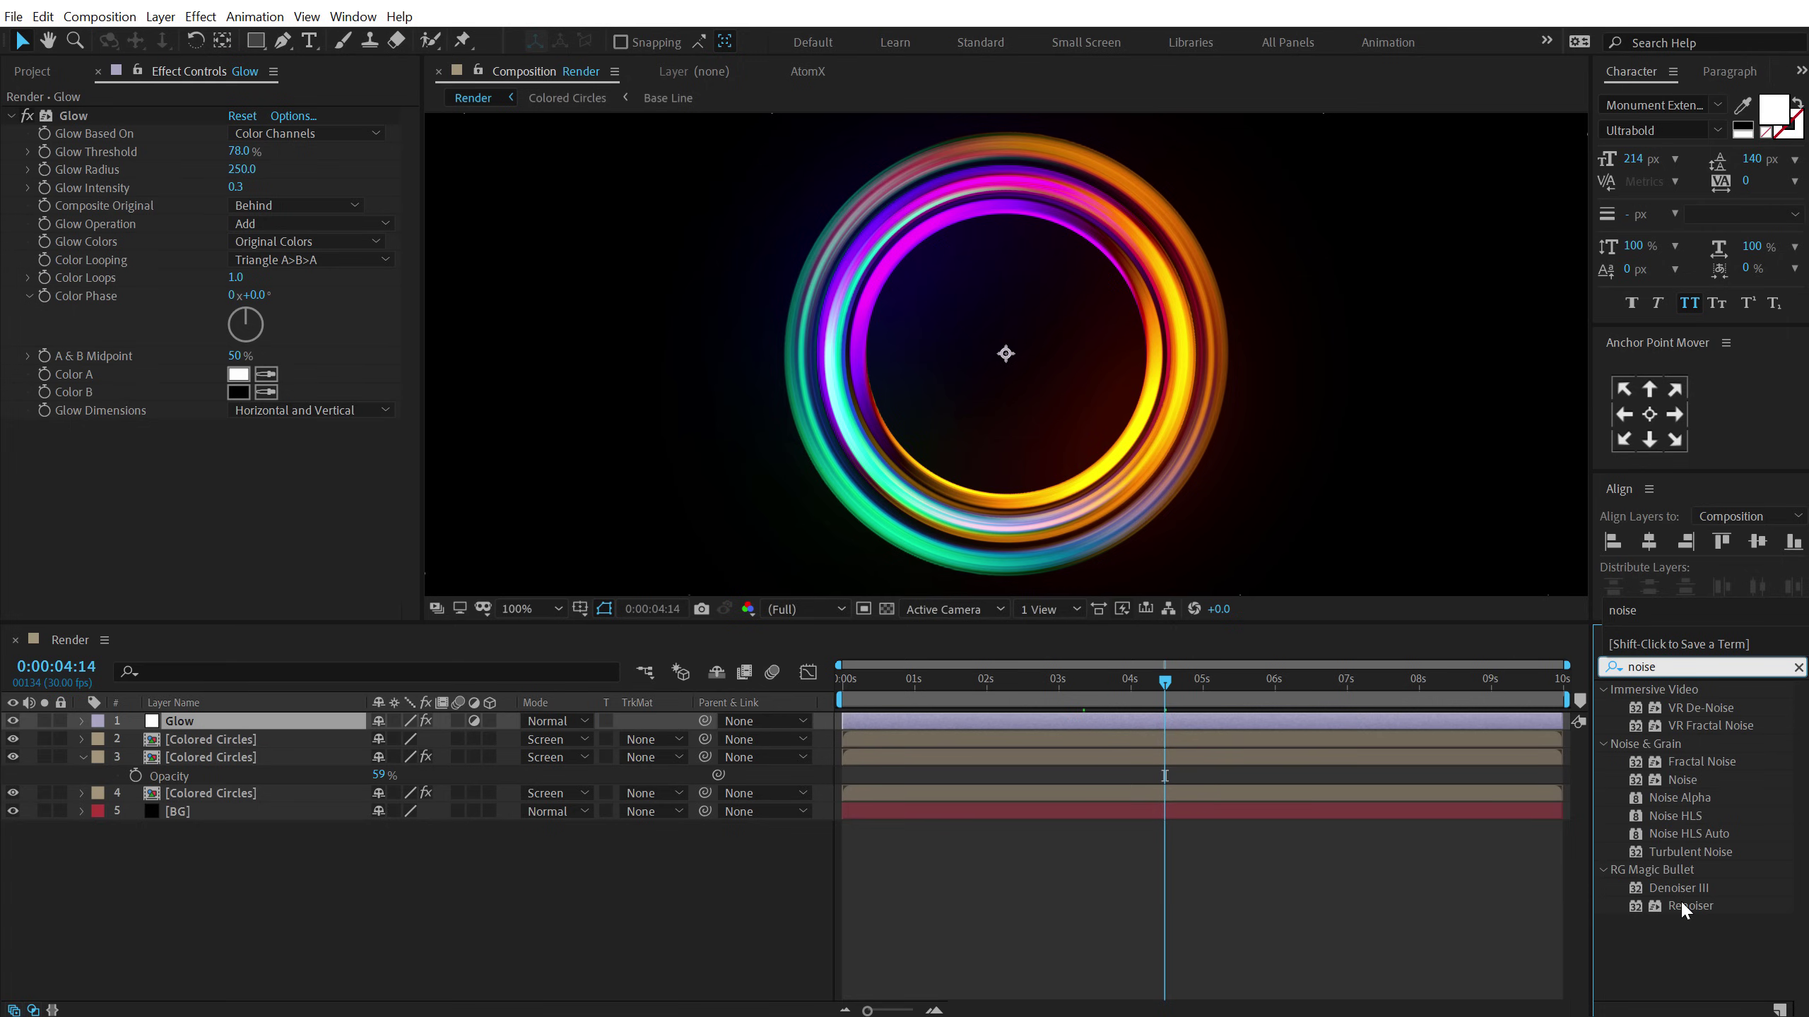
double_click(1683, 780)
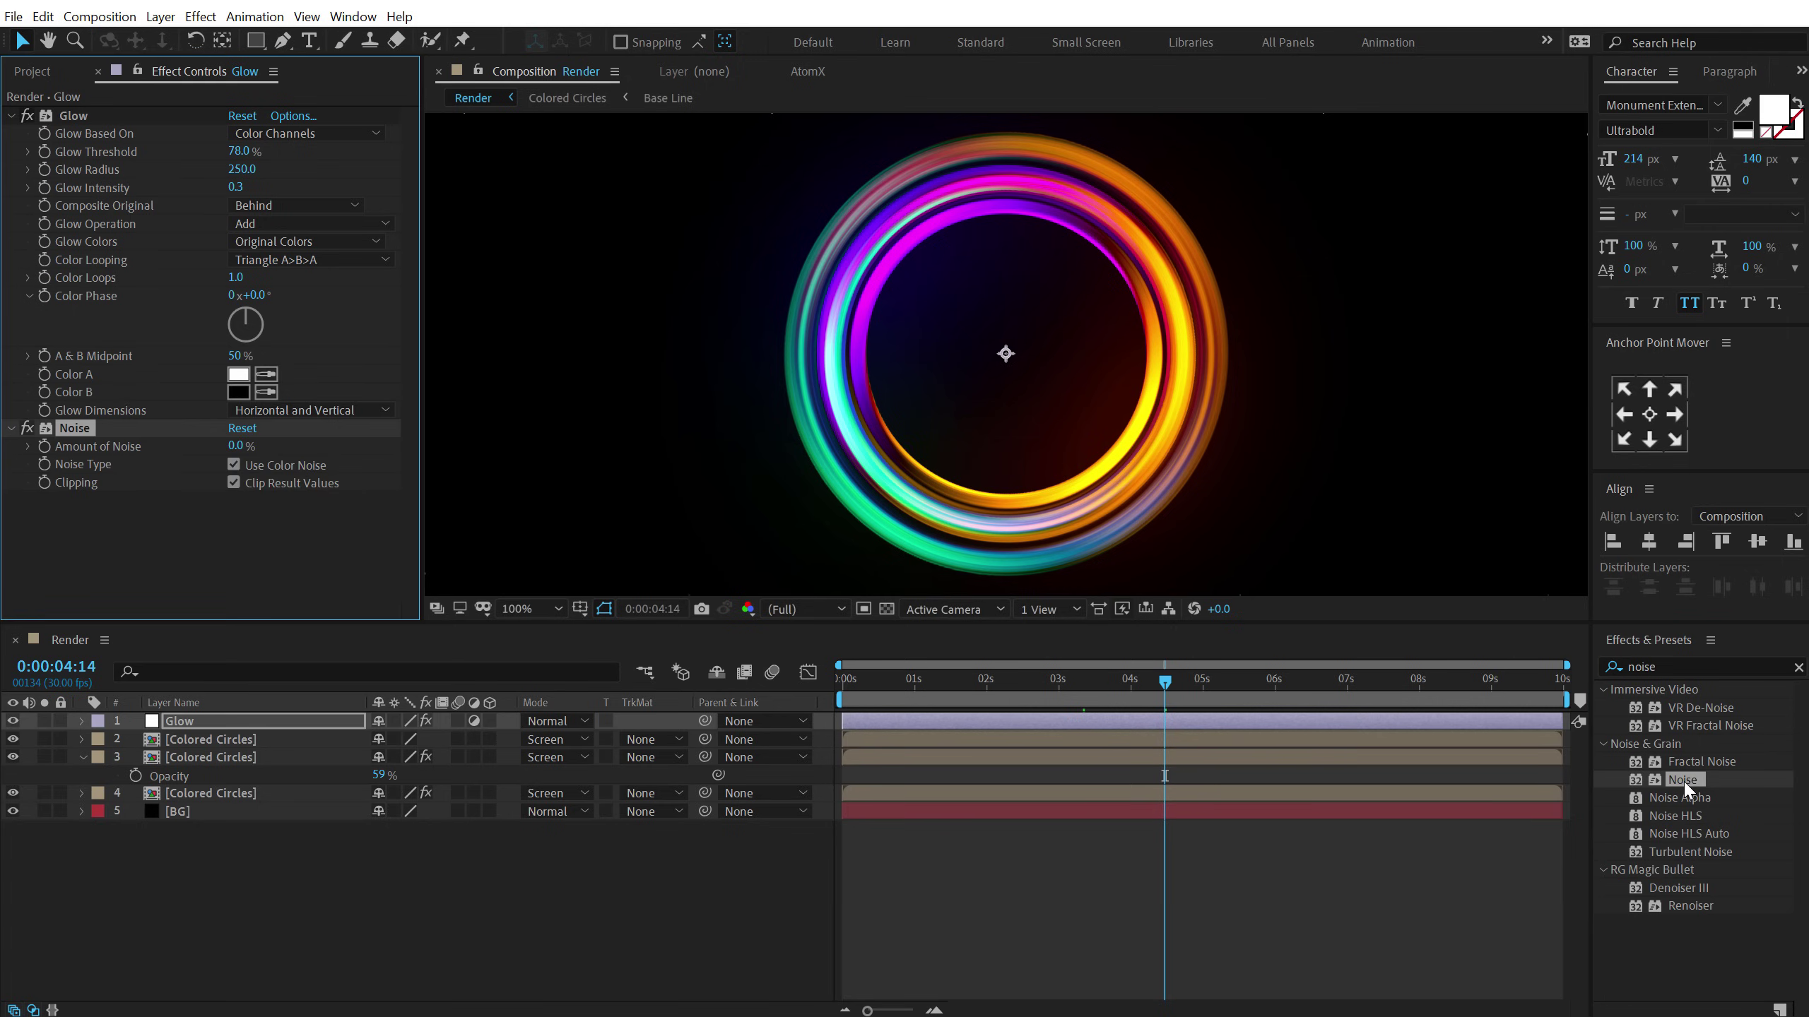
left_click(237, 446)
type("3")
key("Return")
left_click(432, 537)
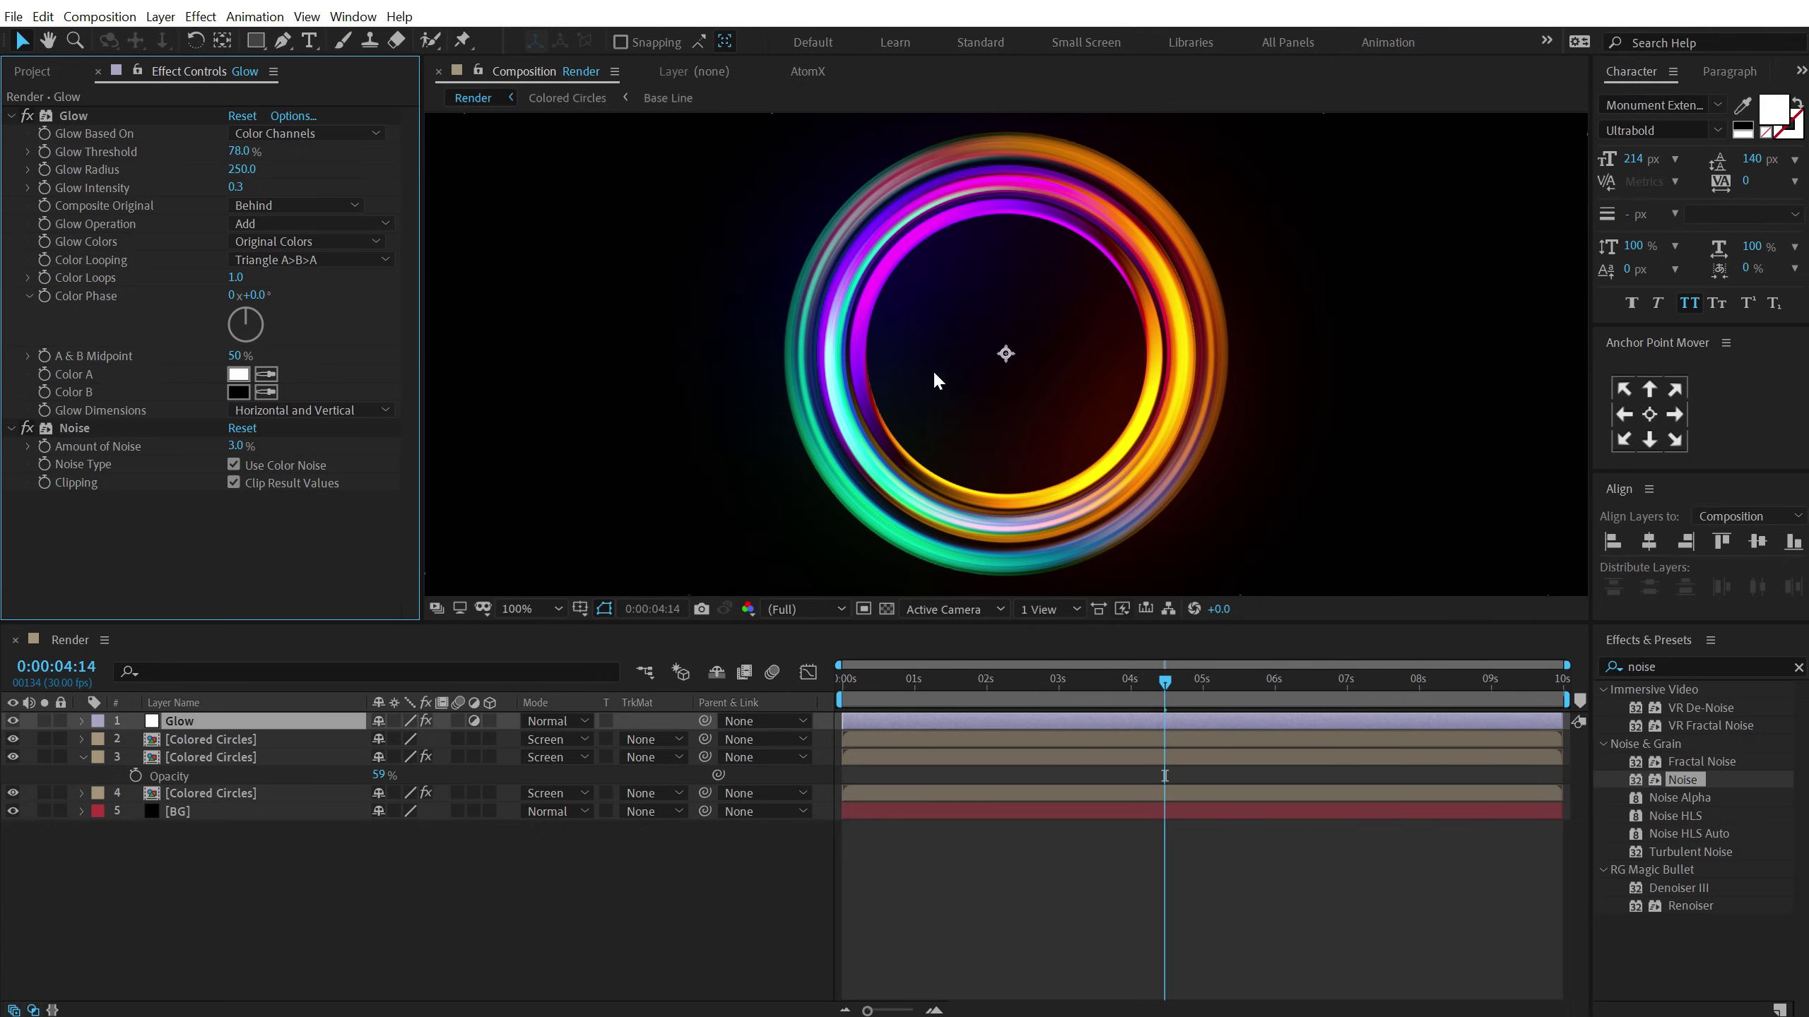
key("comma")
key("comma")
key("period")
key("period")
Set the second Colored Circles layer to Normal blending and the dimmed ring layer to Add.
left_click(33, 73)
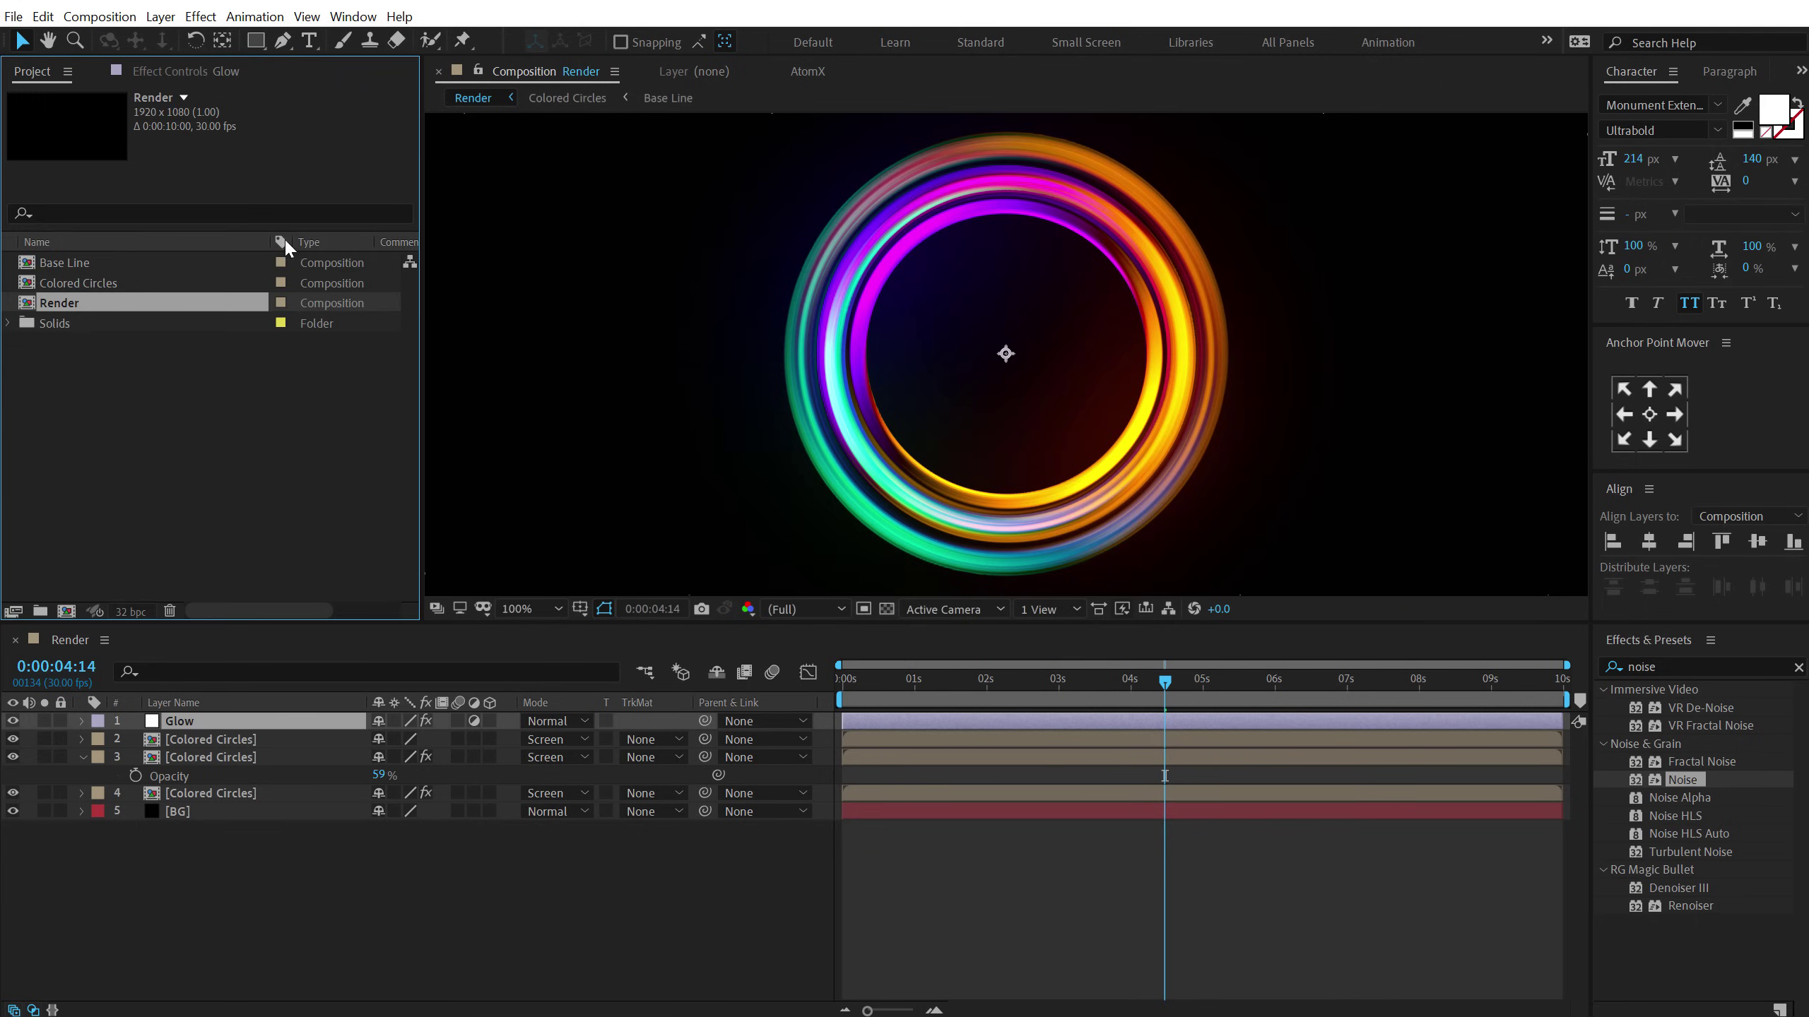
left_click(217, 457)
left_click(855, 837)
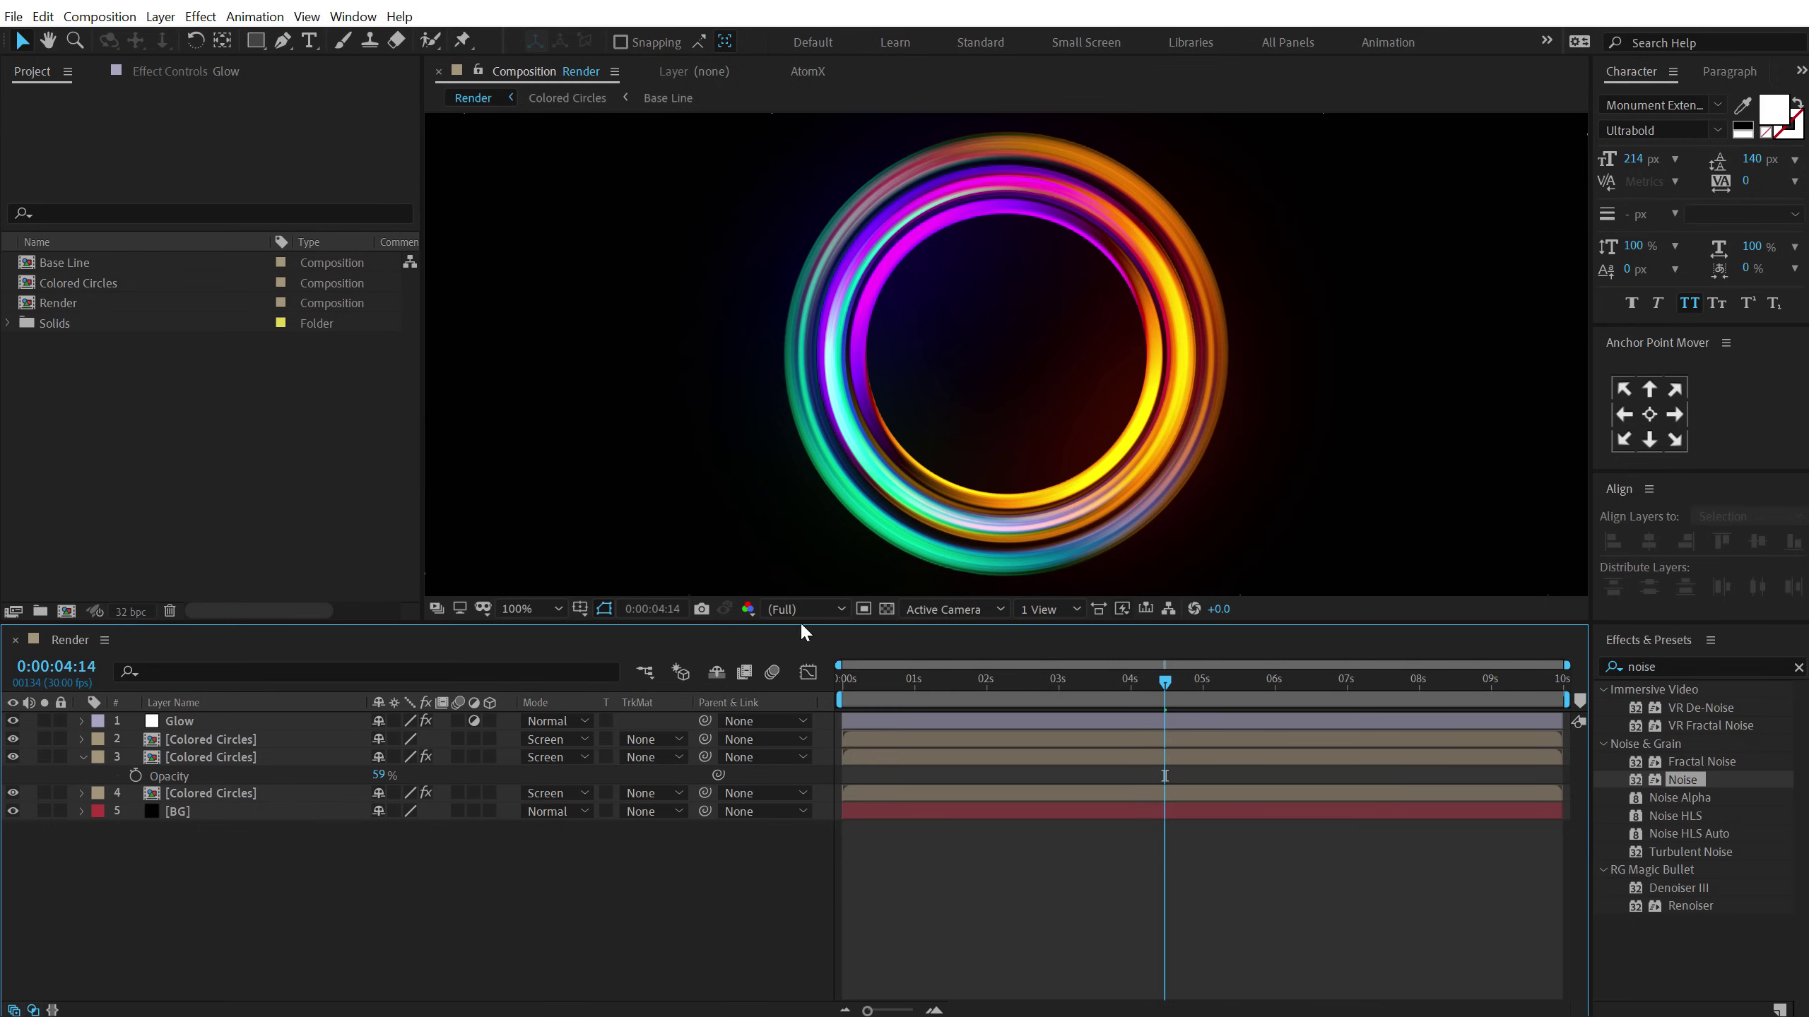
left_click(209, 738)
left_click(558, 739)
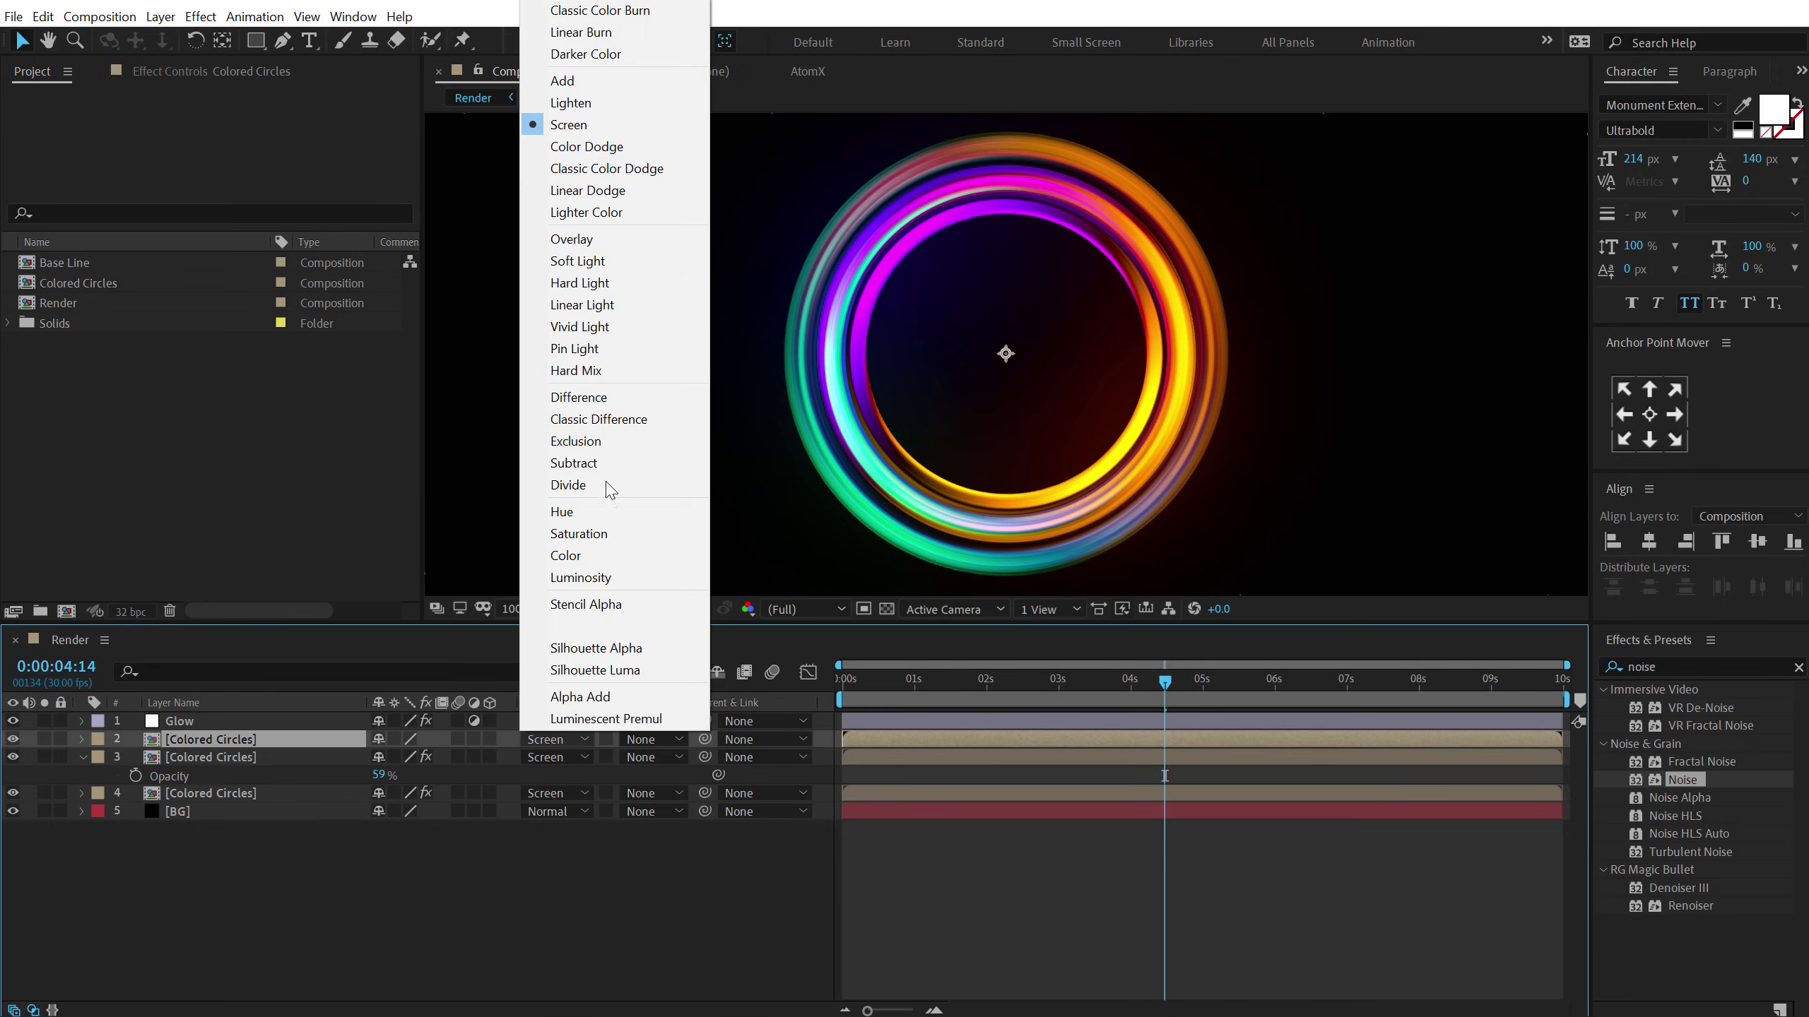
left_click(558, 11)
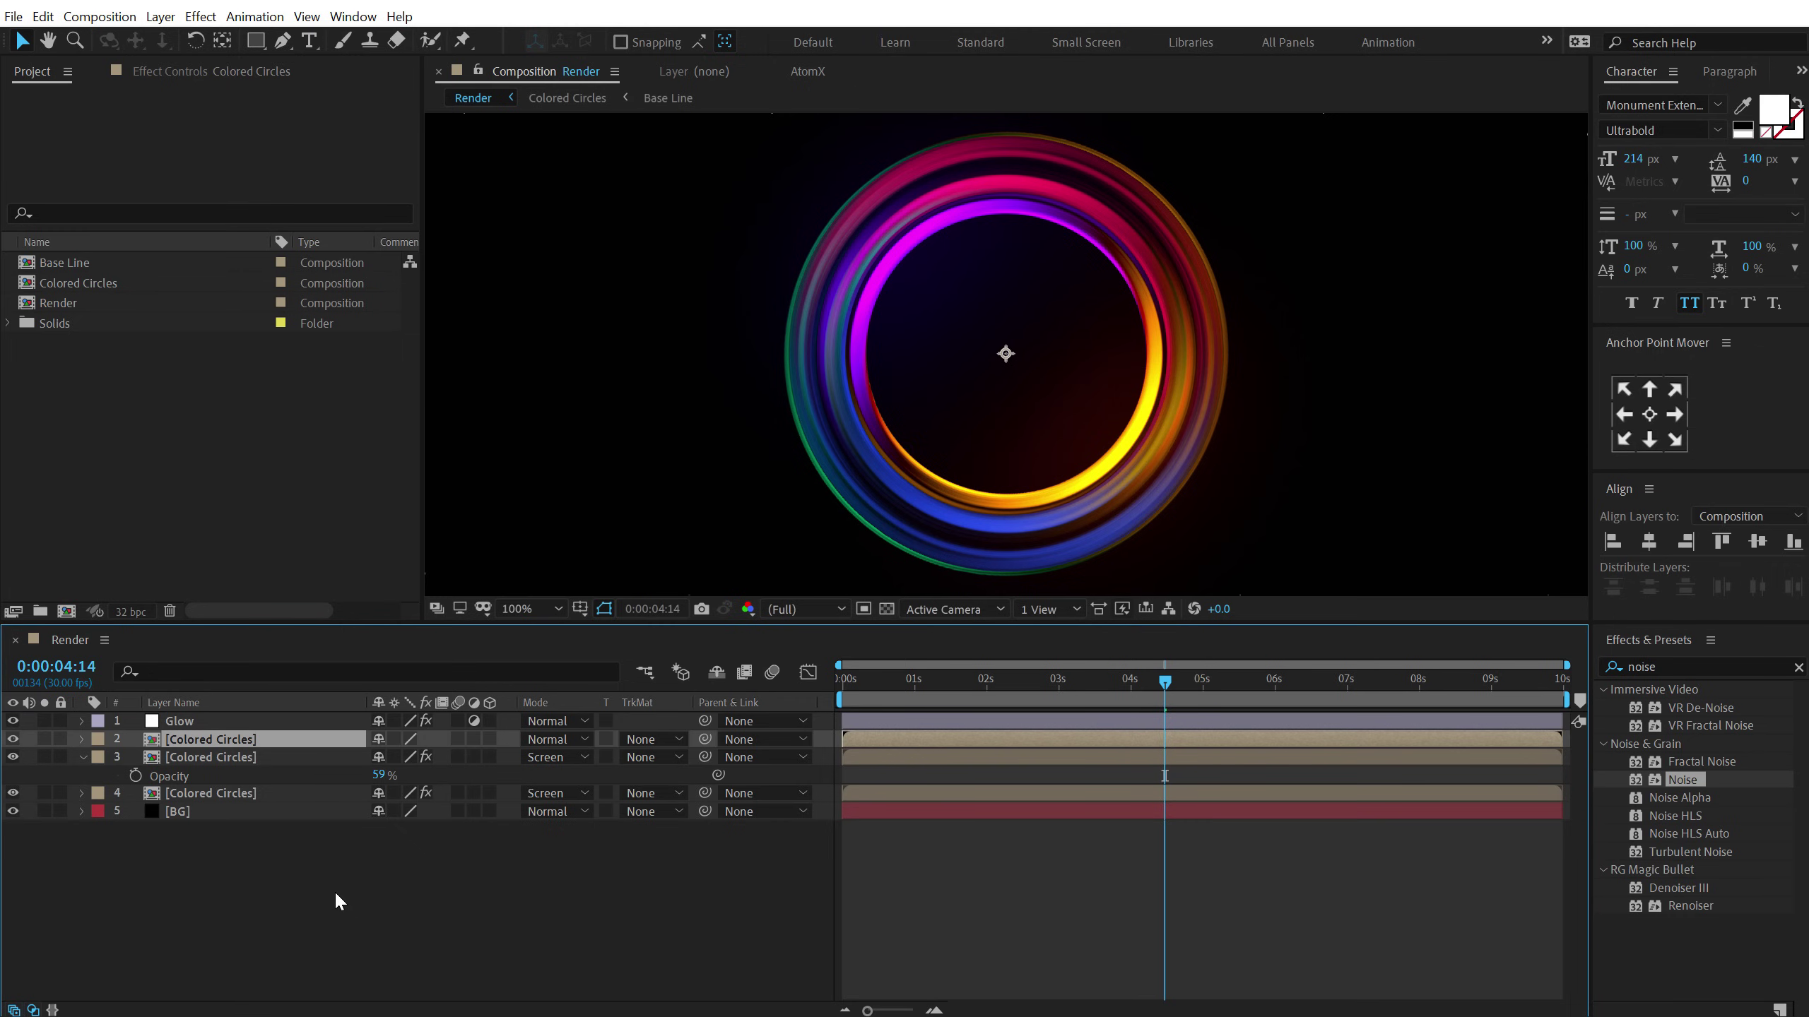
mouse_move(175, 745)
left_mouse_down()
mouse_move(199, 795)
mouse_move(198, 760)
left_mouse_up()
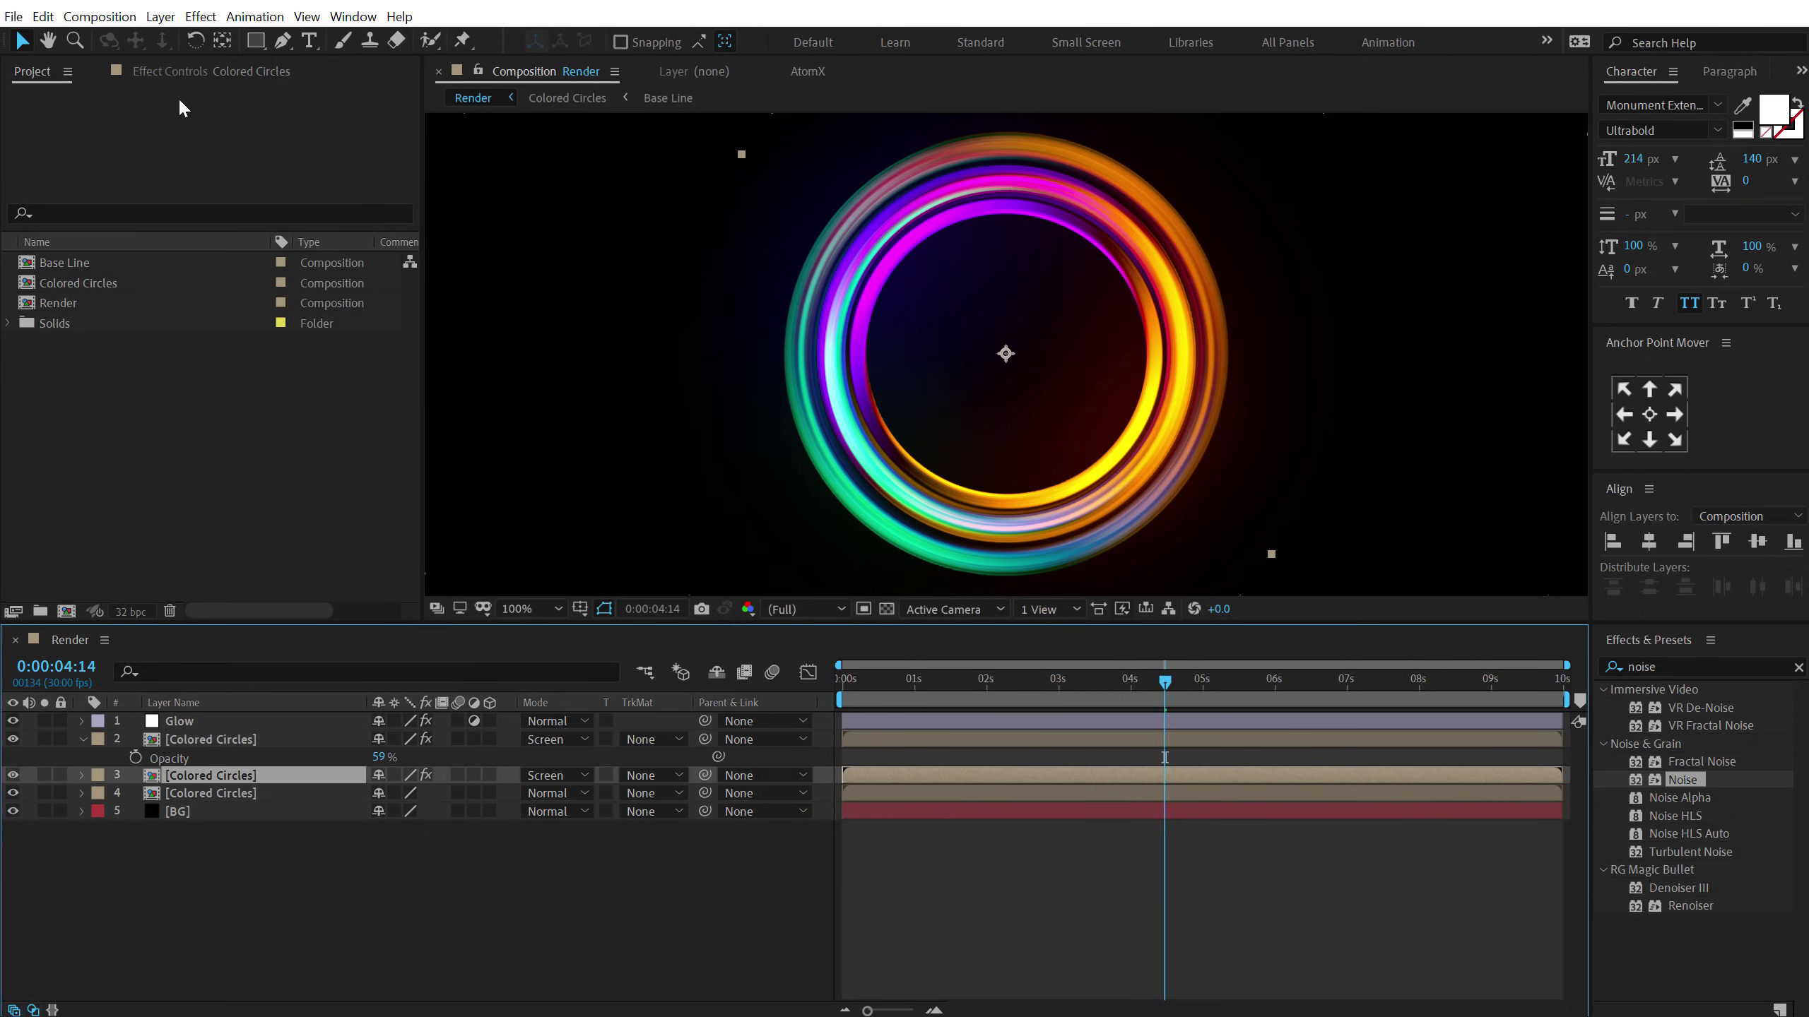
left_click(186, 72)
left_click_drag(200, 792, 201, 734)
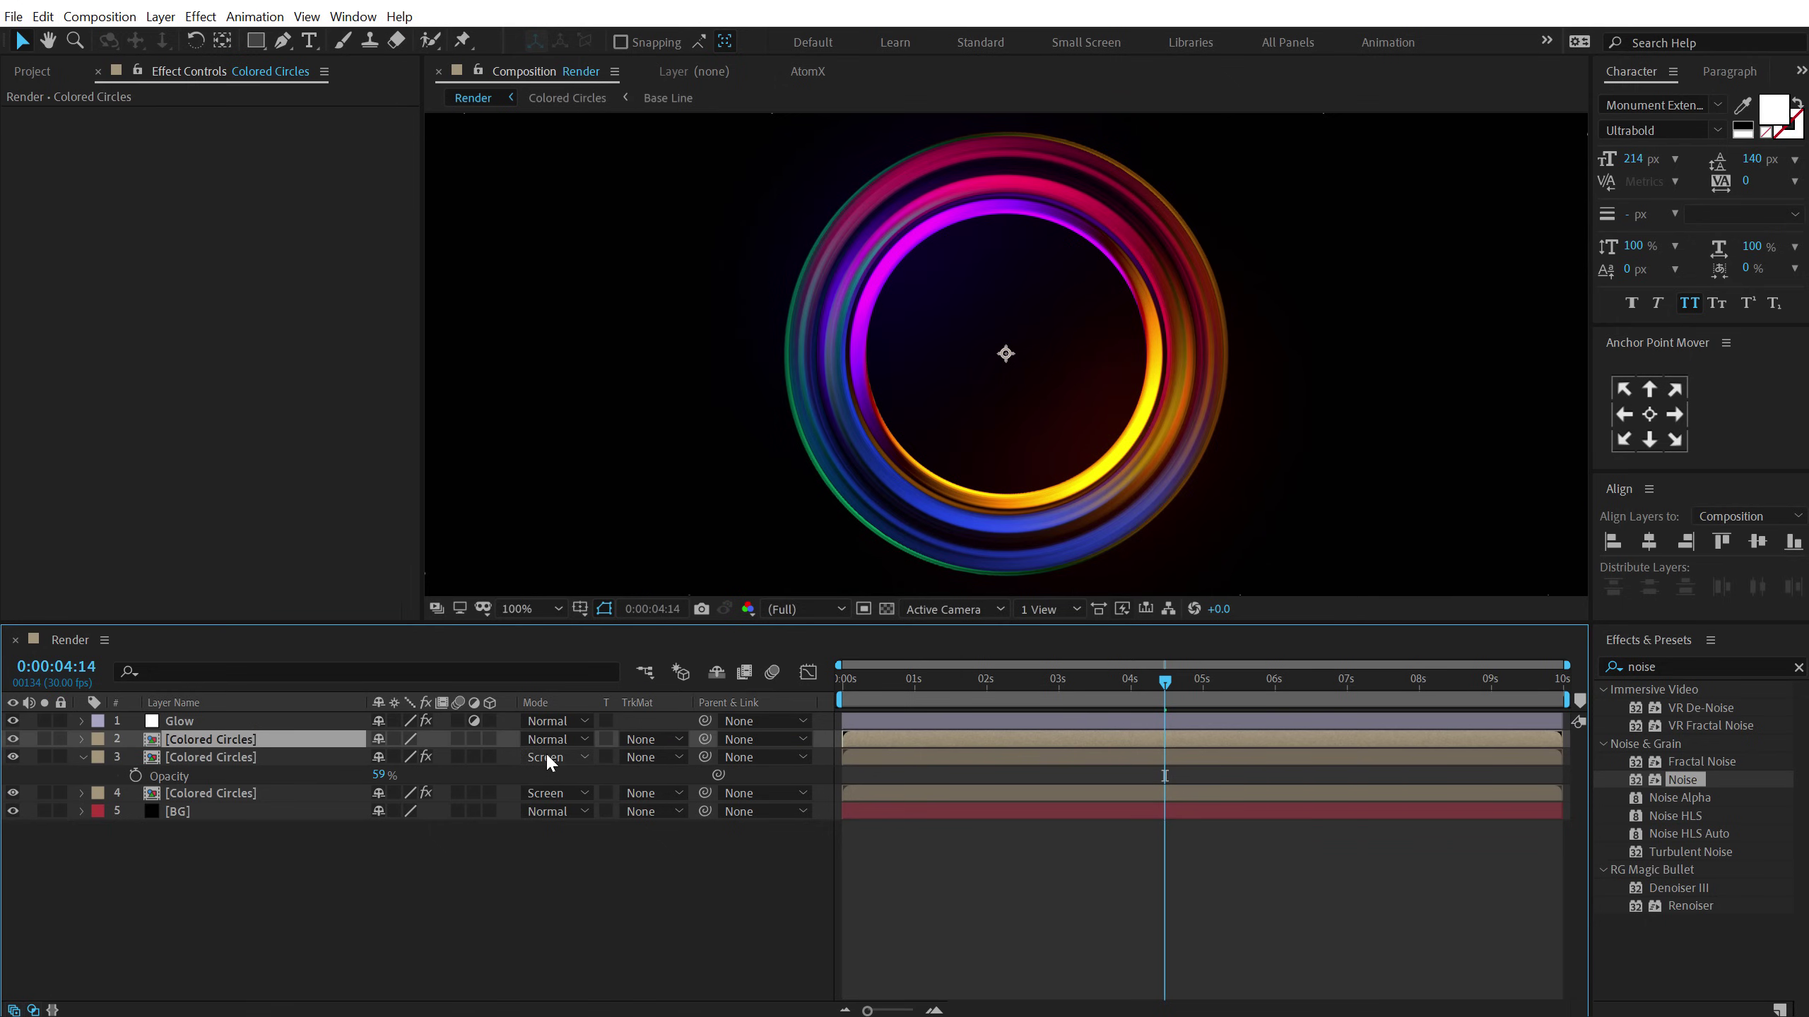
left_click(578, 755)
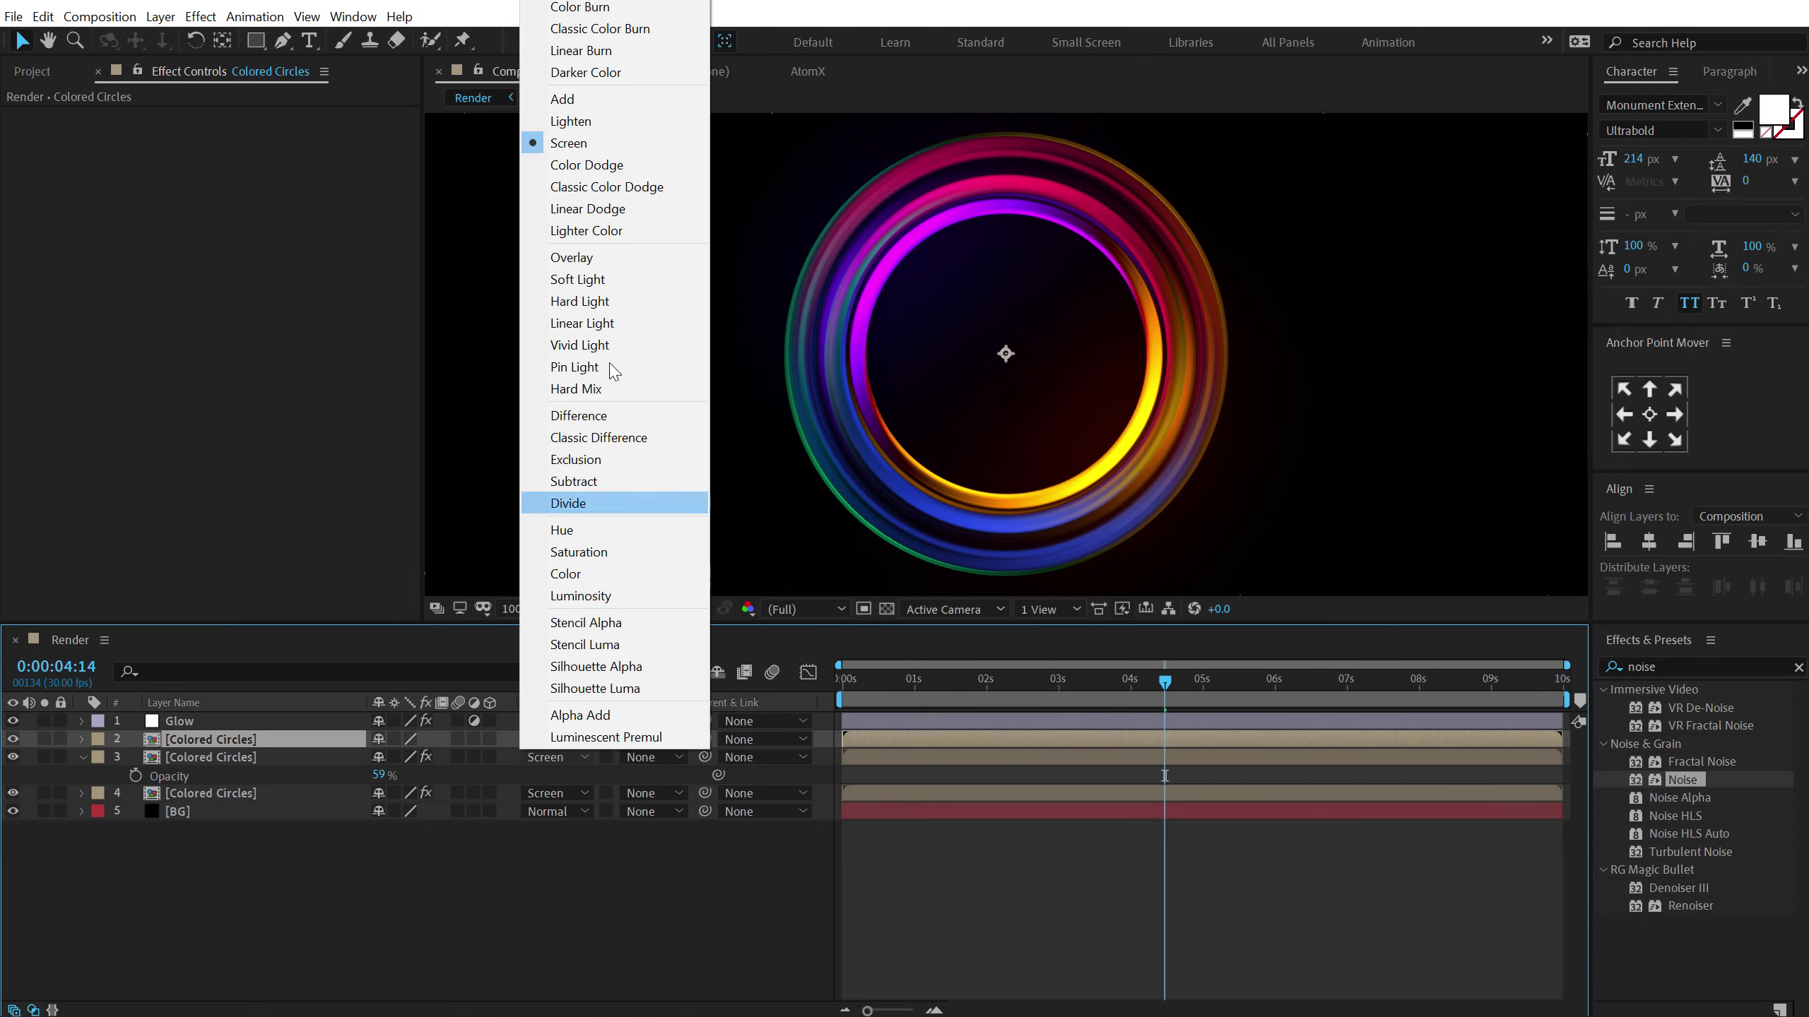
left_click(589, 100)
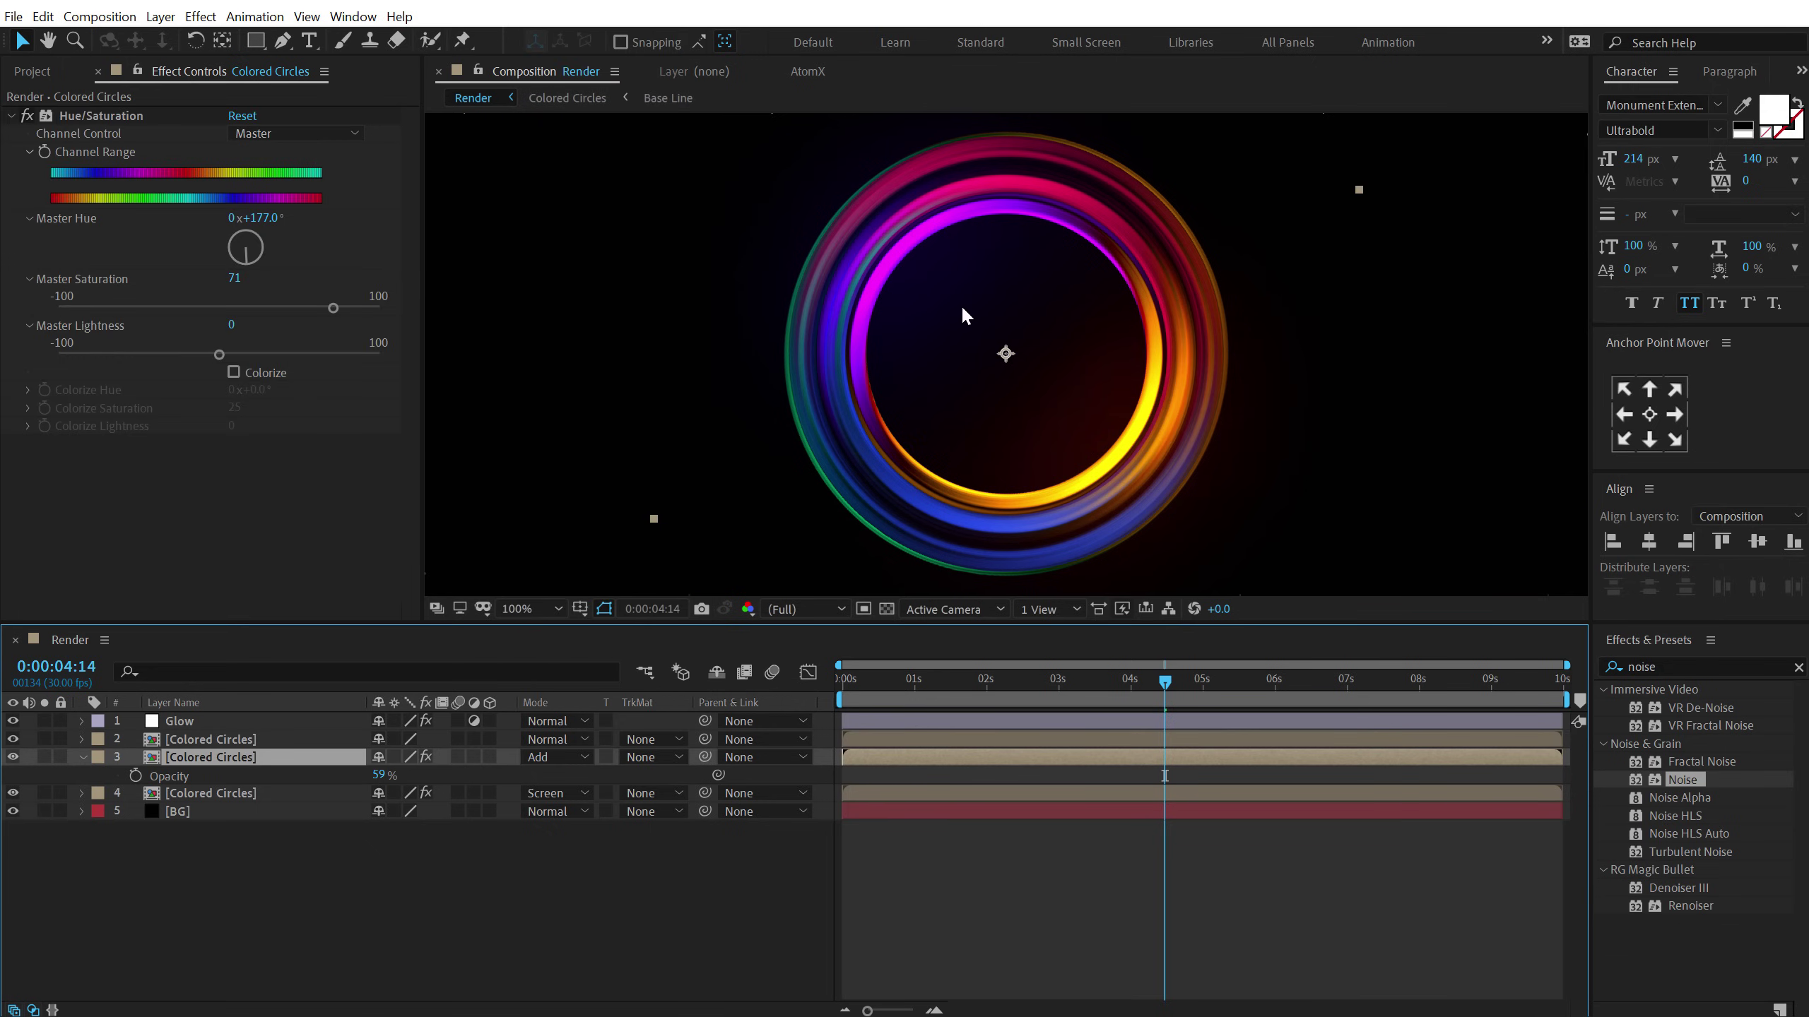
left_click(290, 939)
Commit a Glow Intensity of 0.5 and preview the early frames.
scroll(893, 428, "down", 2)
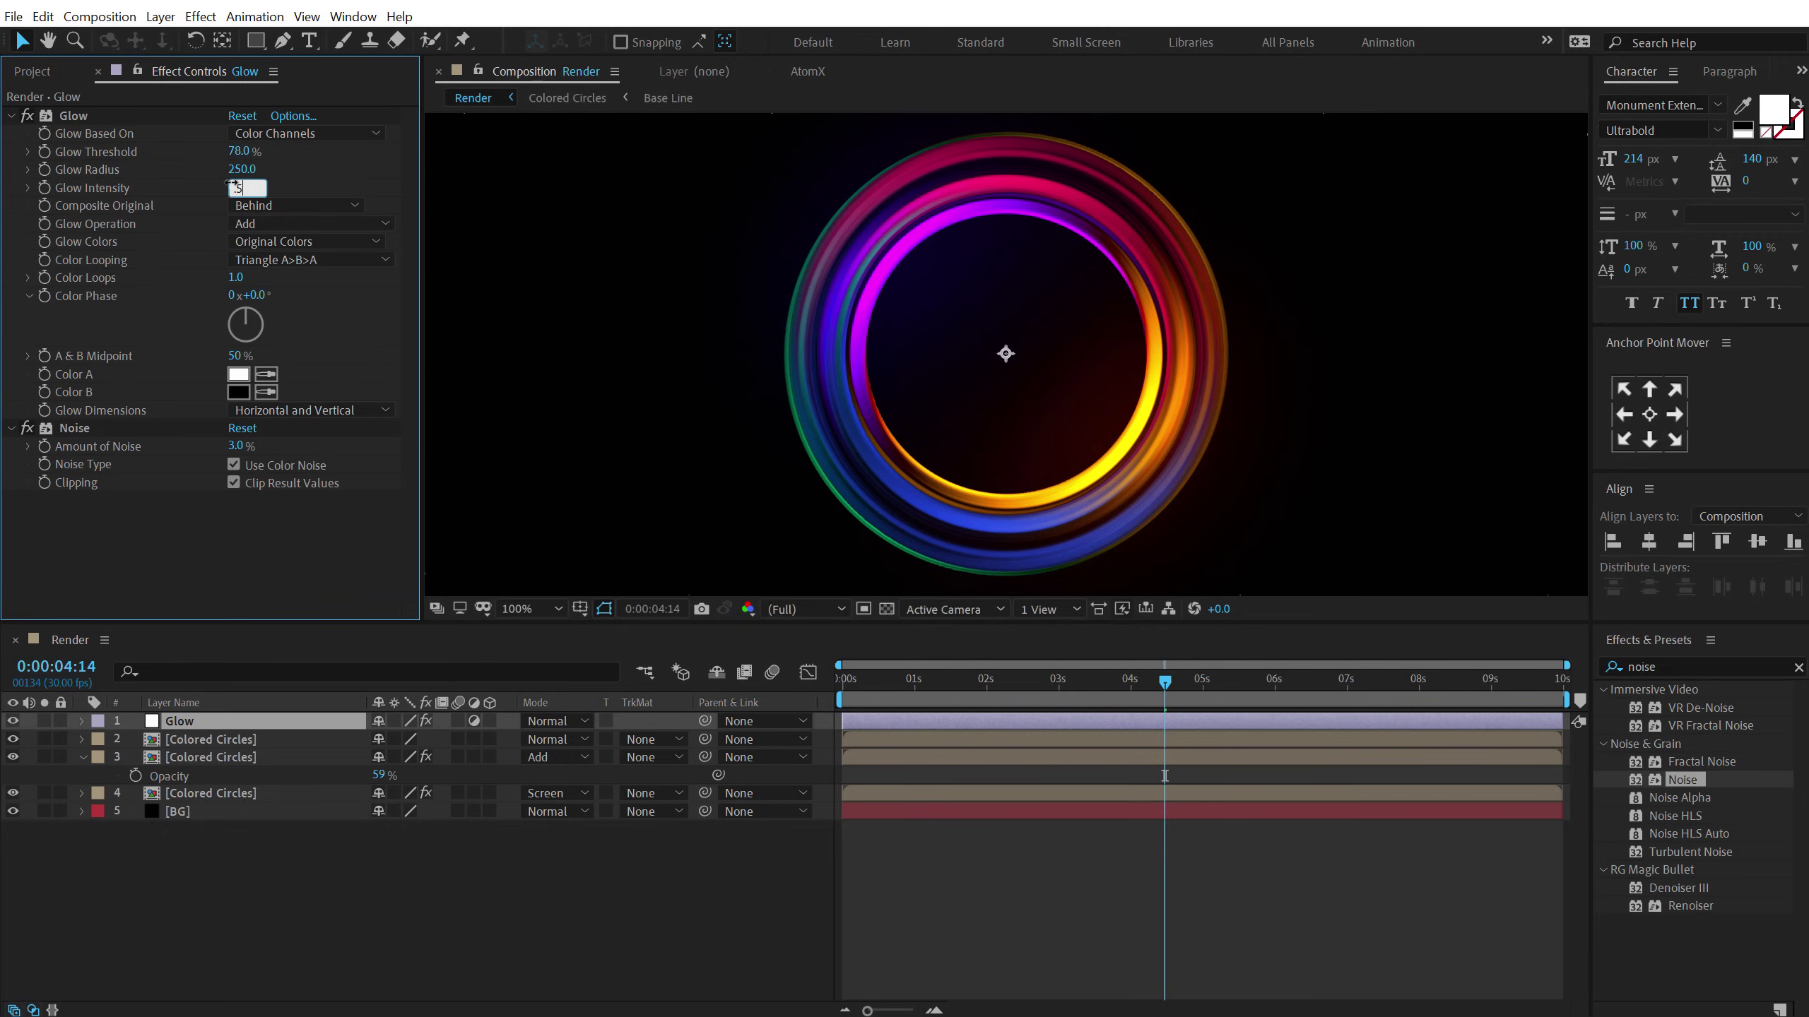
key("Return")
left_click(410, 840)
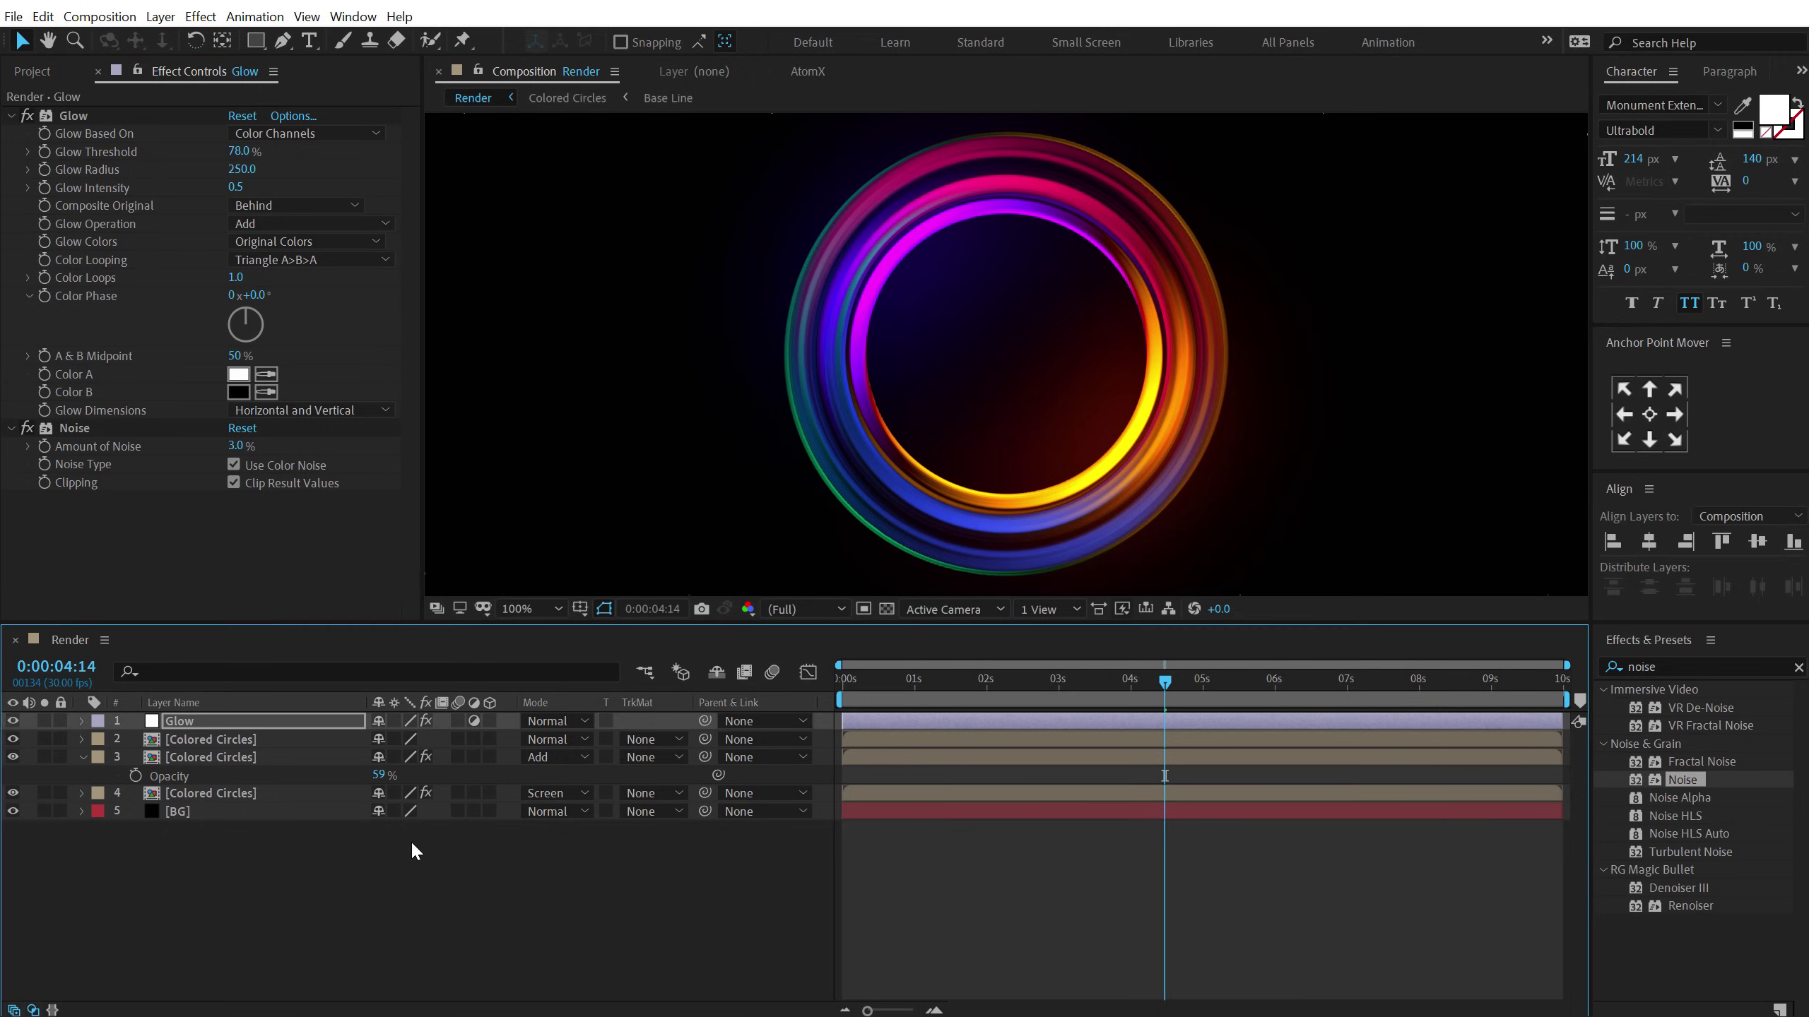
scroll(704, 492, "down", 2)
left_click_drag(867, 681, 1190, 684)
scroll(890, 434, "up", 2)
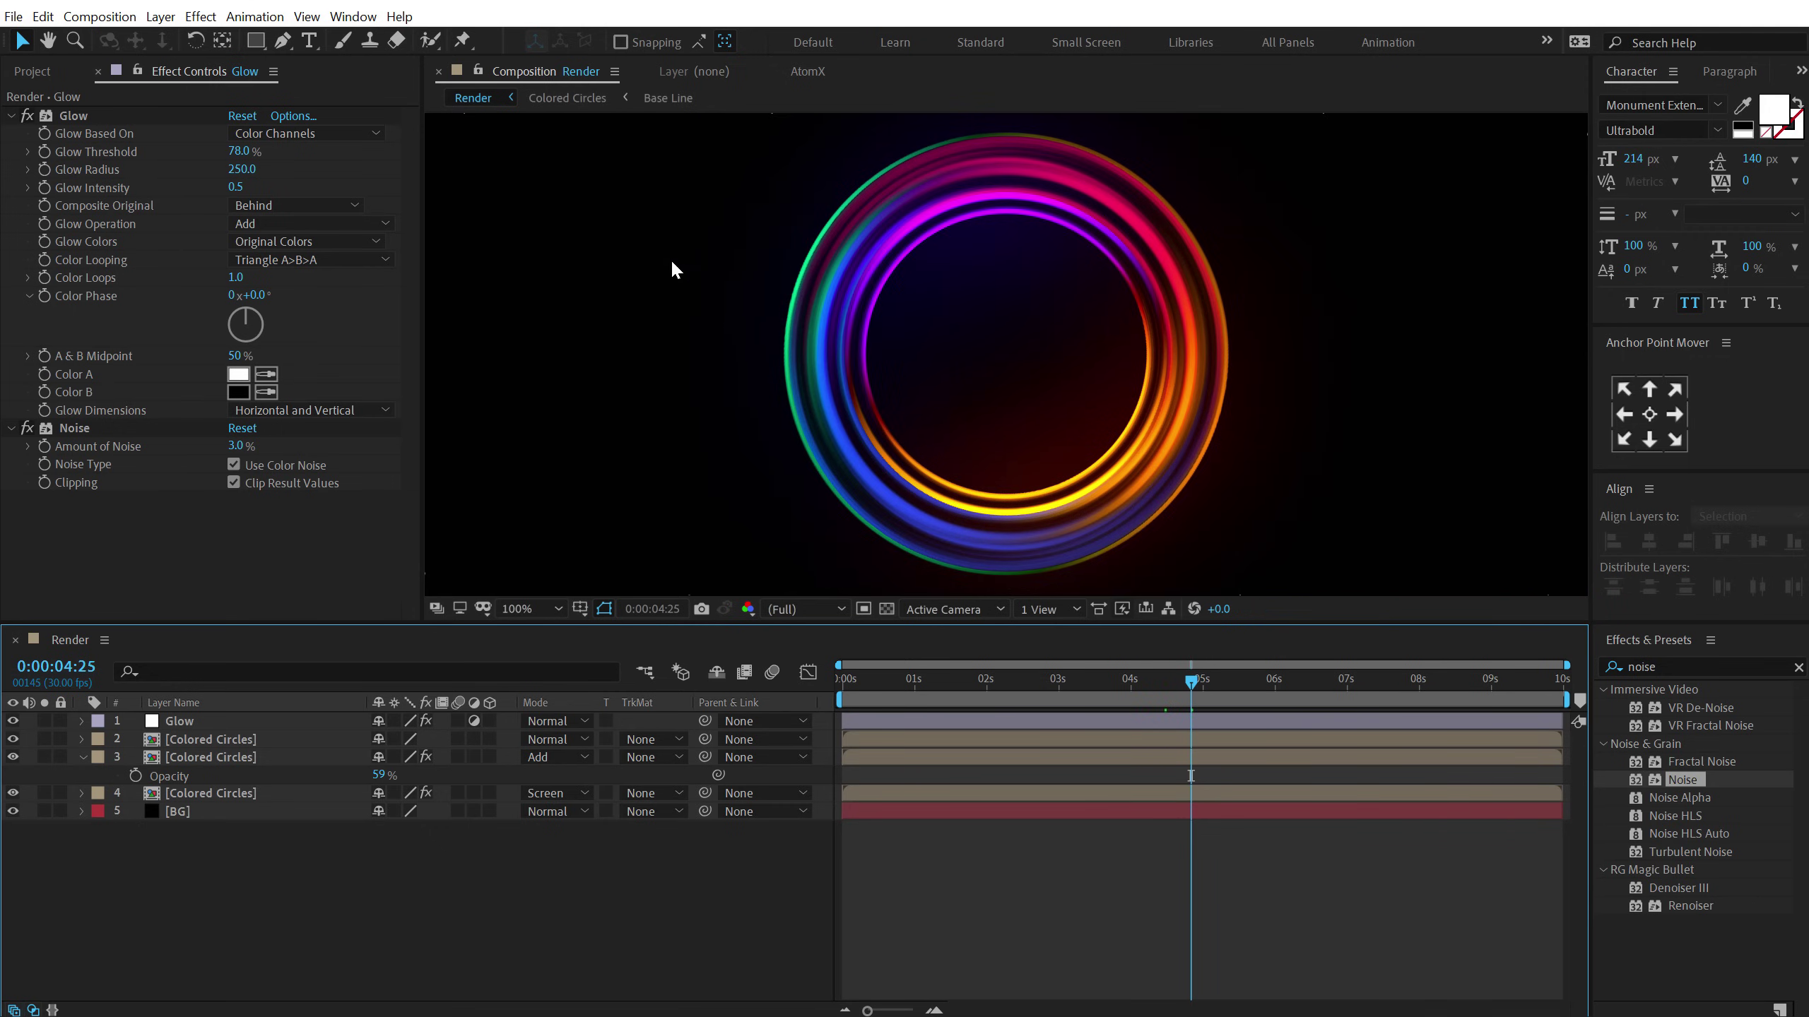
left_click(311, 43)
Add a text layer reading 'LIFE IS A LOOP' in the frame.
left_click(721, 371)
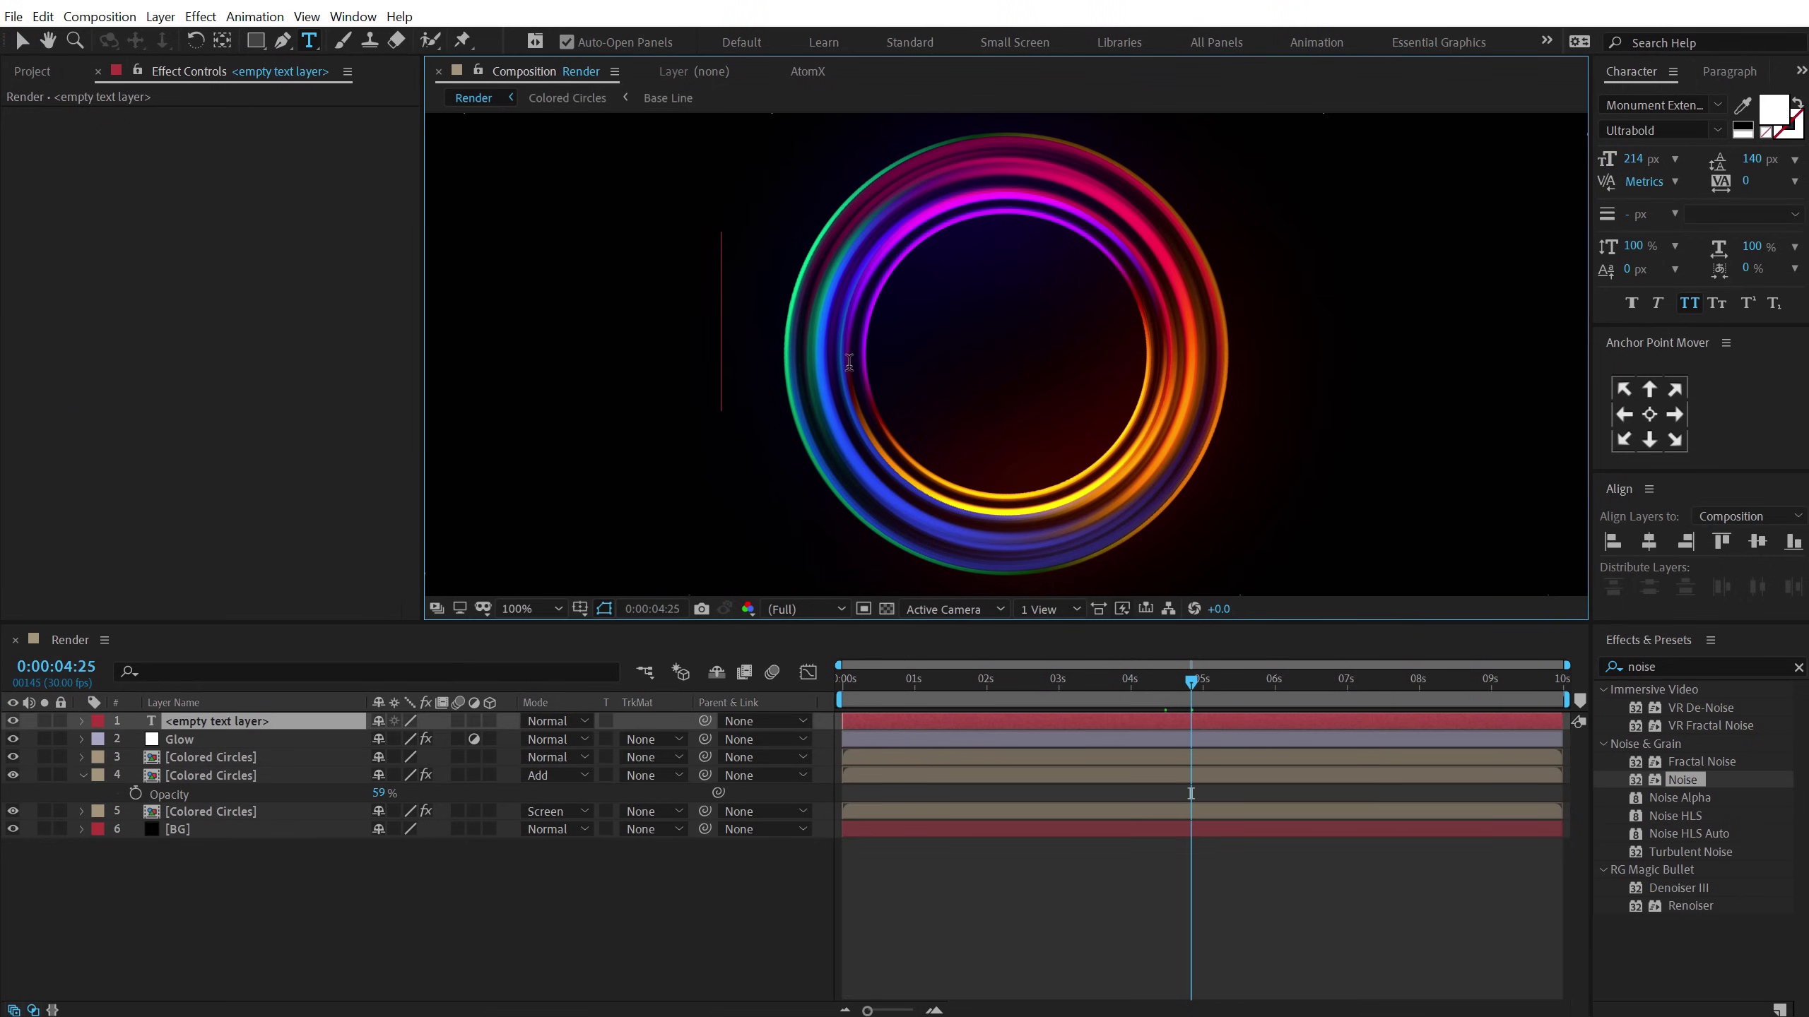
type("LI")
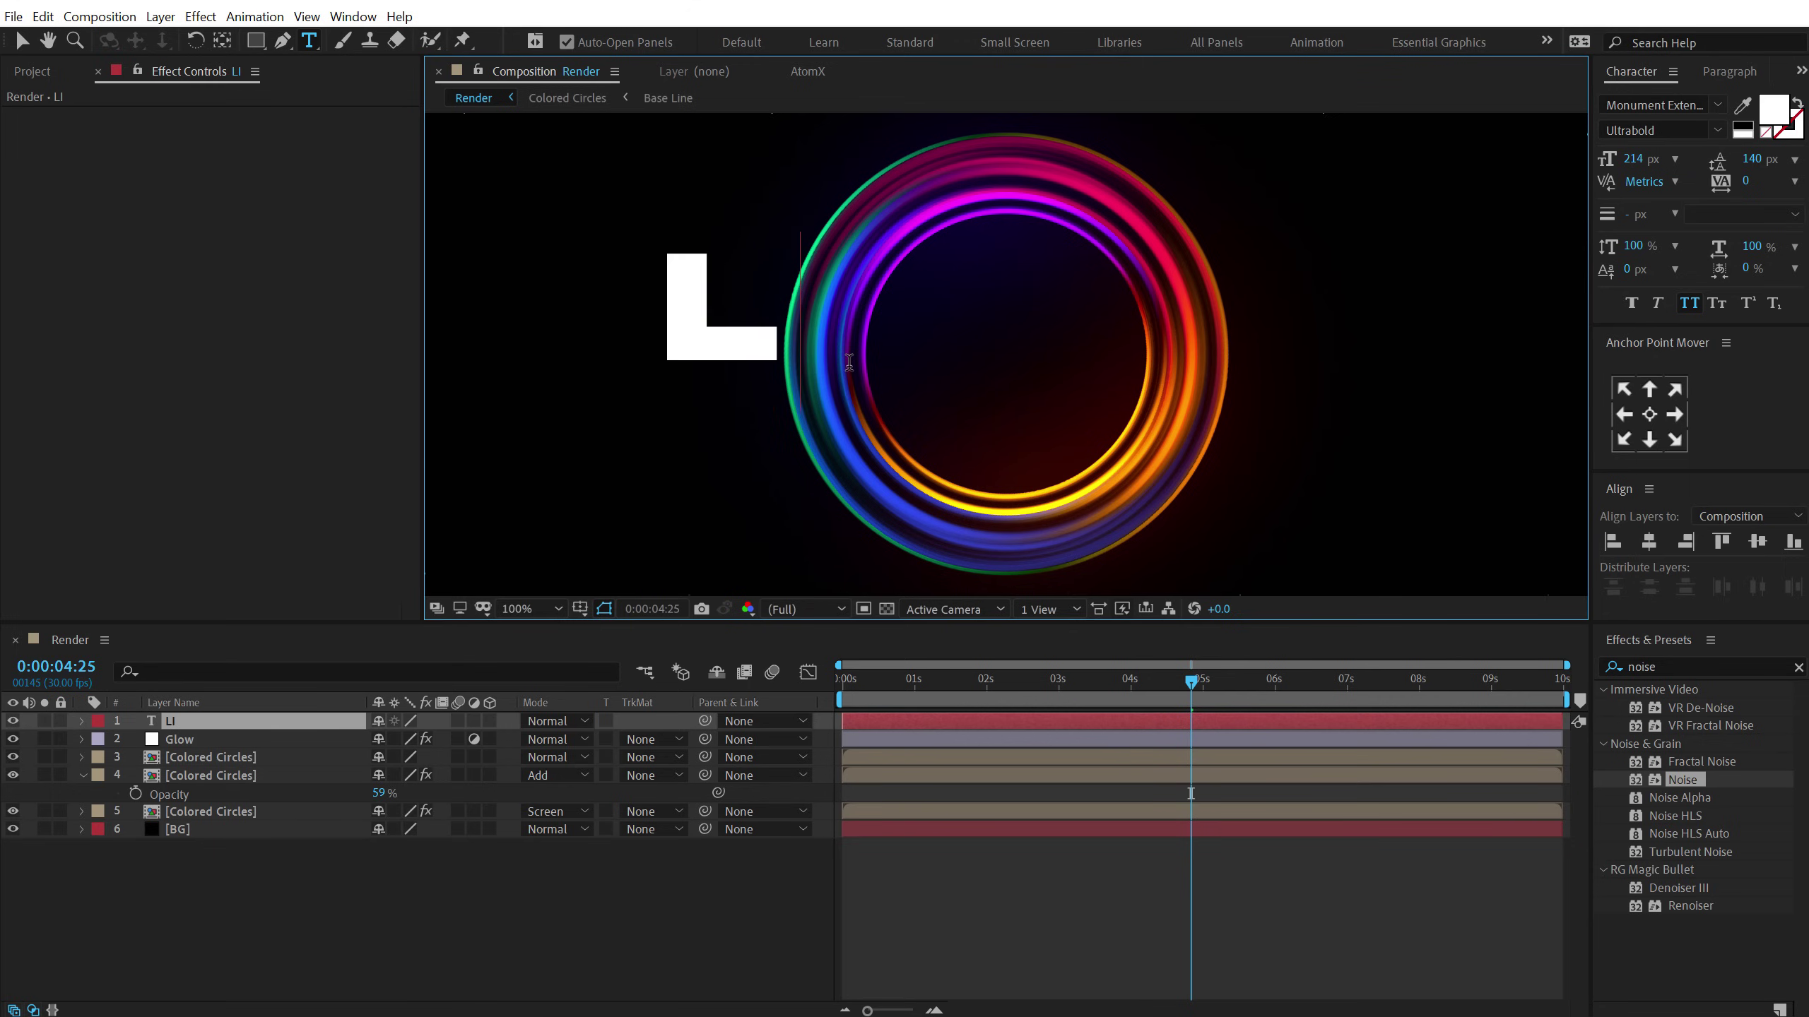
type("FE IS")
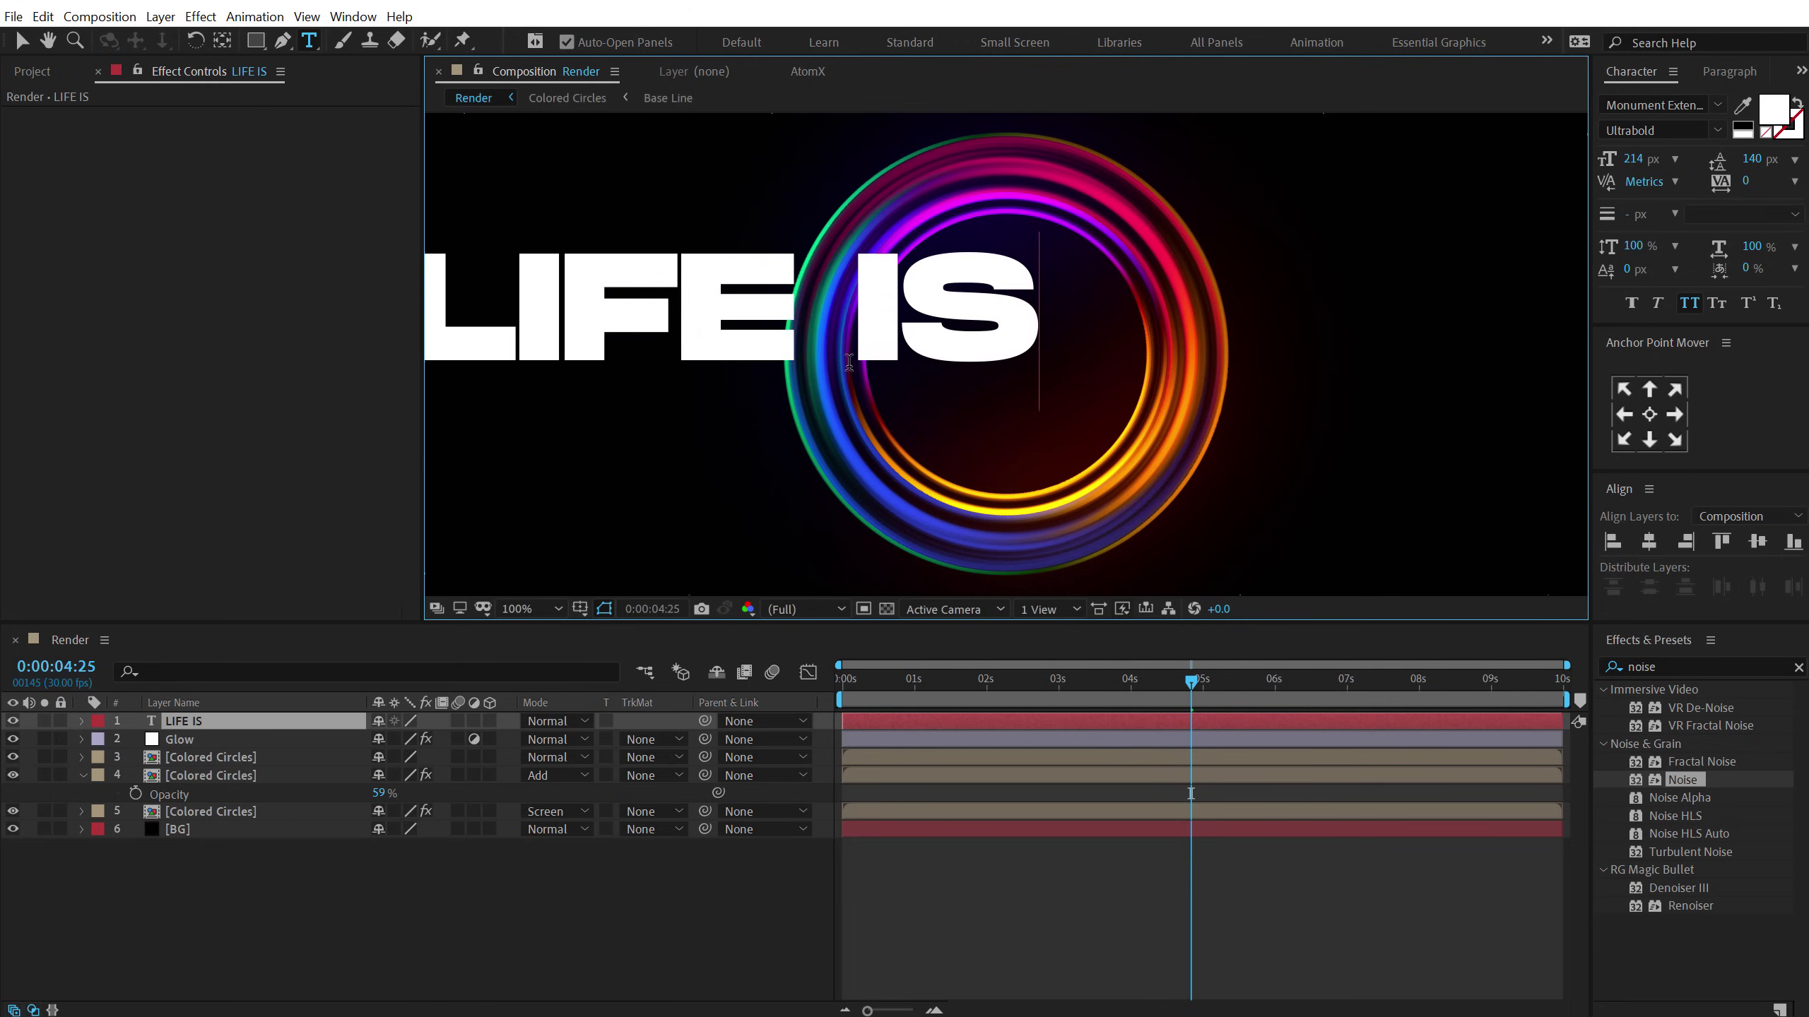
type(" A LOOP")
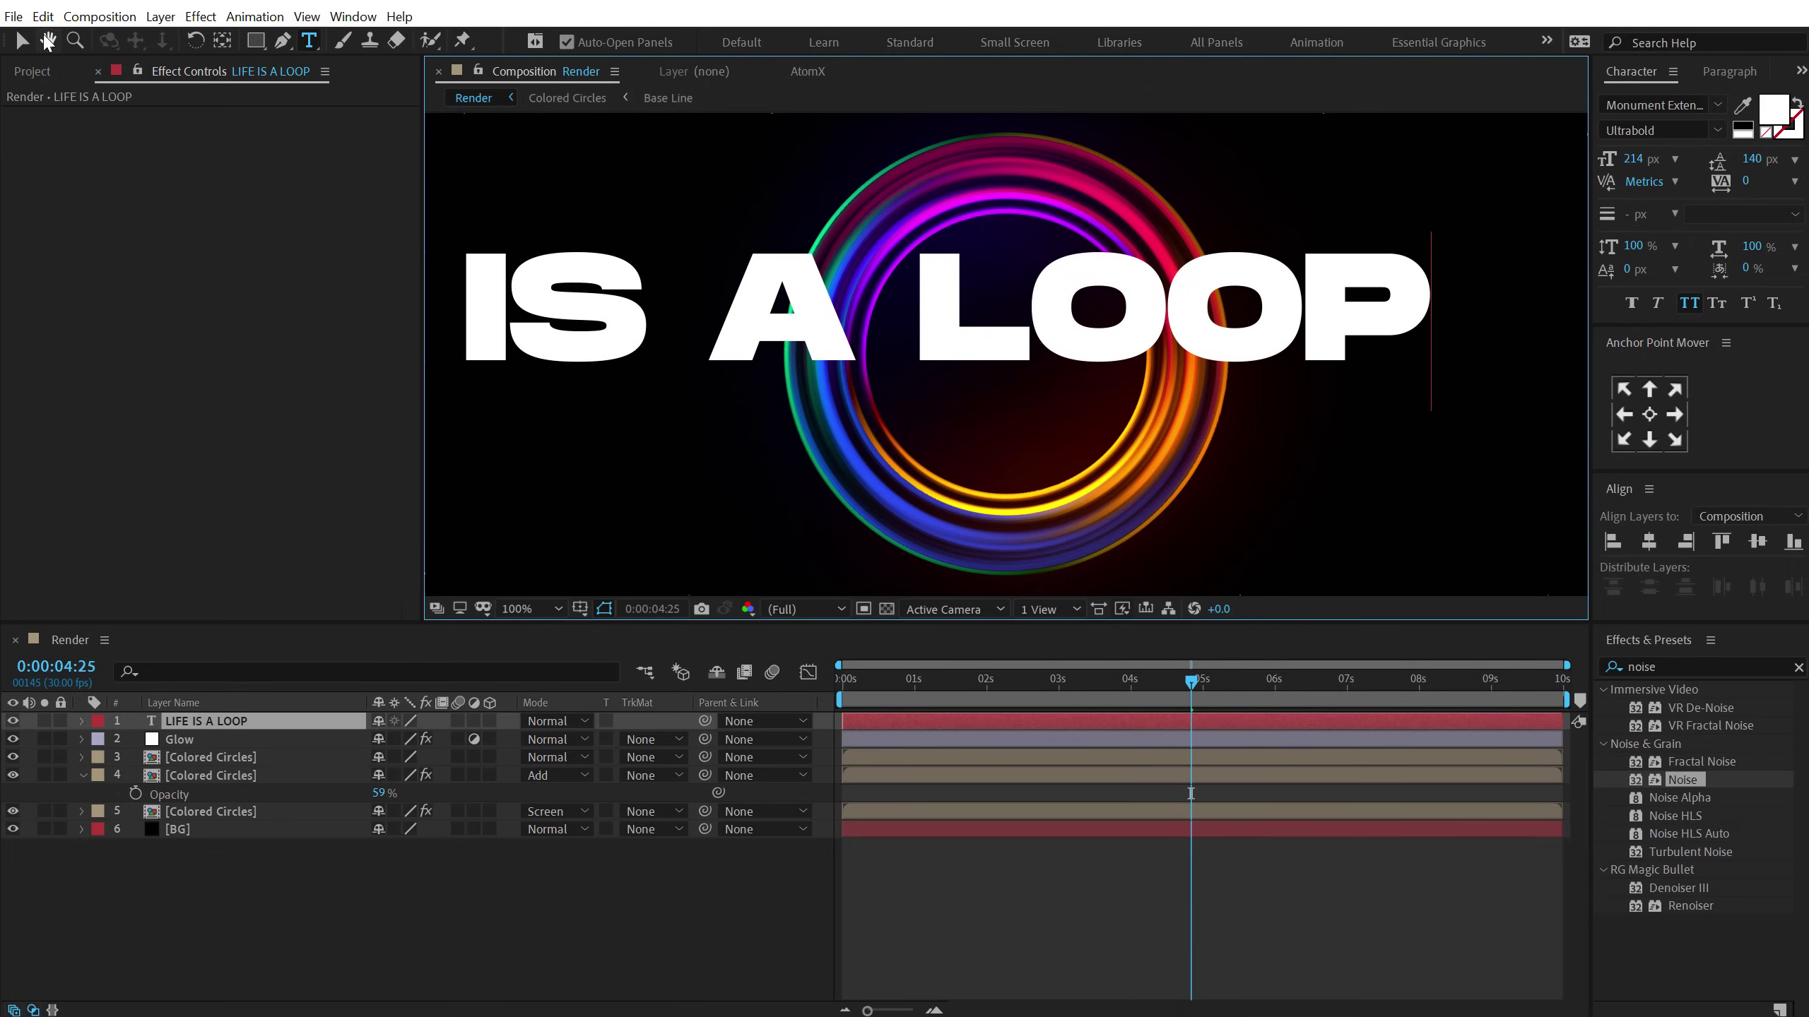
left_click(18, 41)
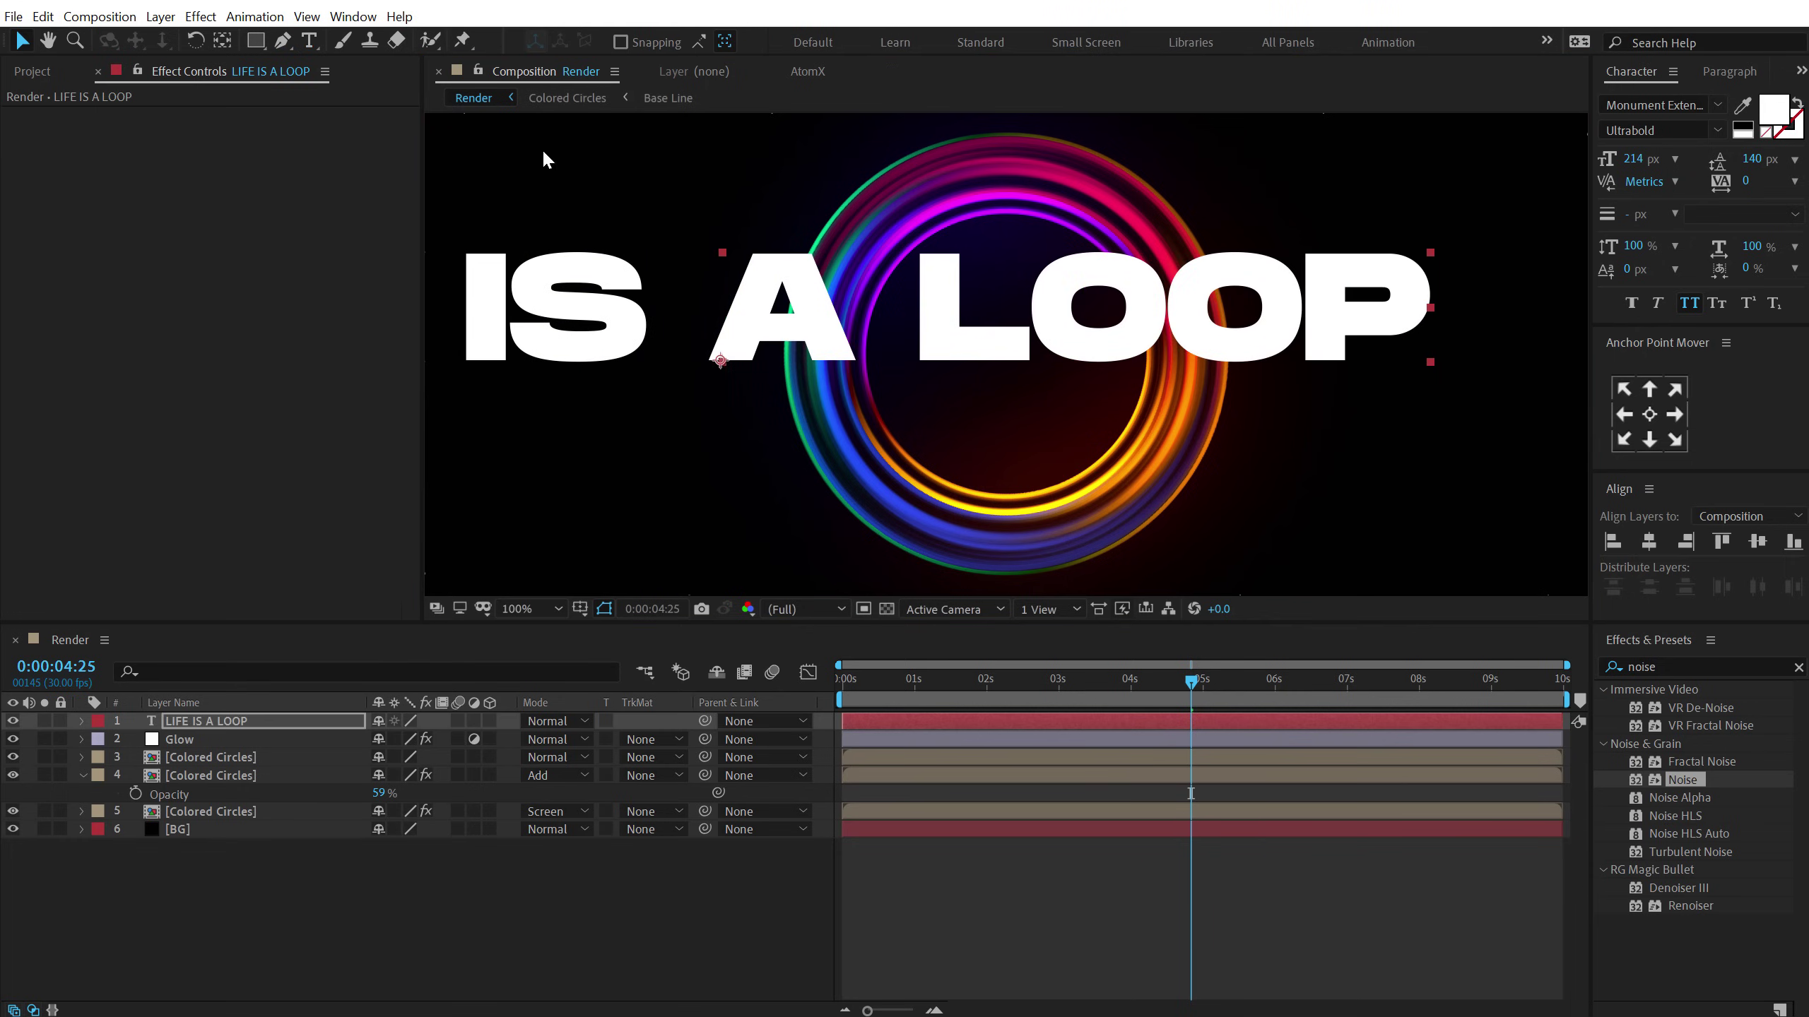
Style the text as Nexa Book, 26 px, tracking 1000, and centre it horizontally.
left_click(1625, 107)
type("NEX")
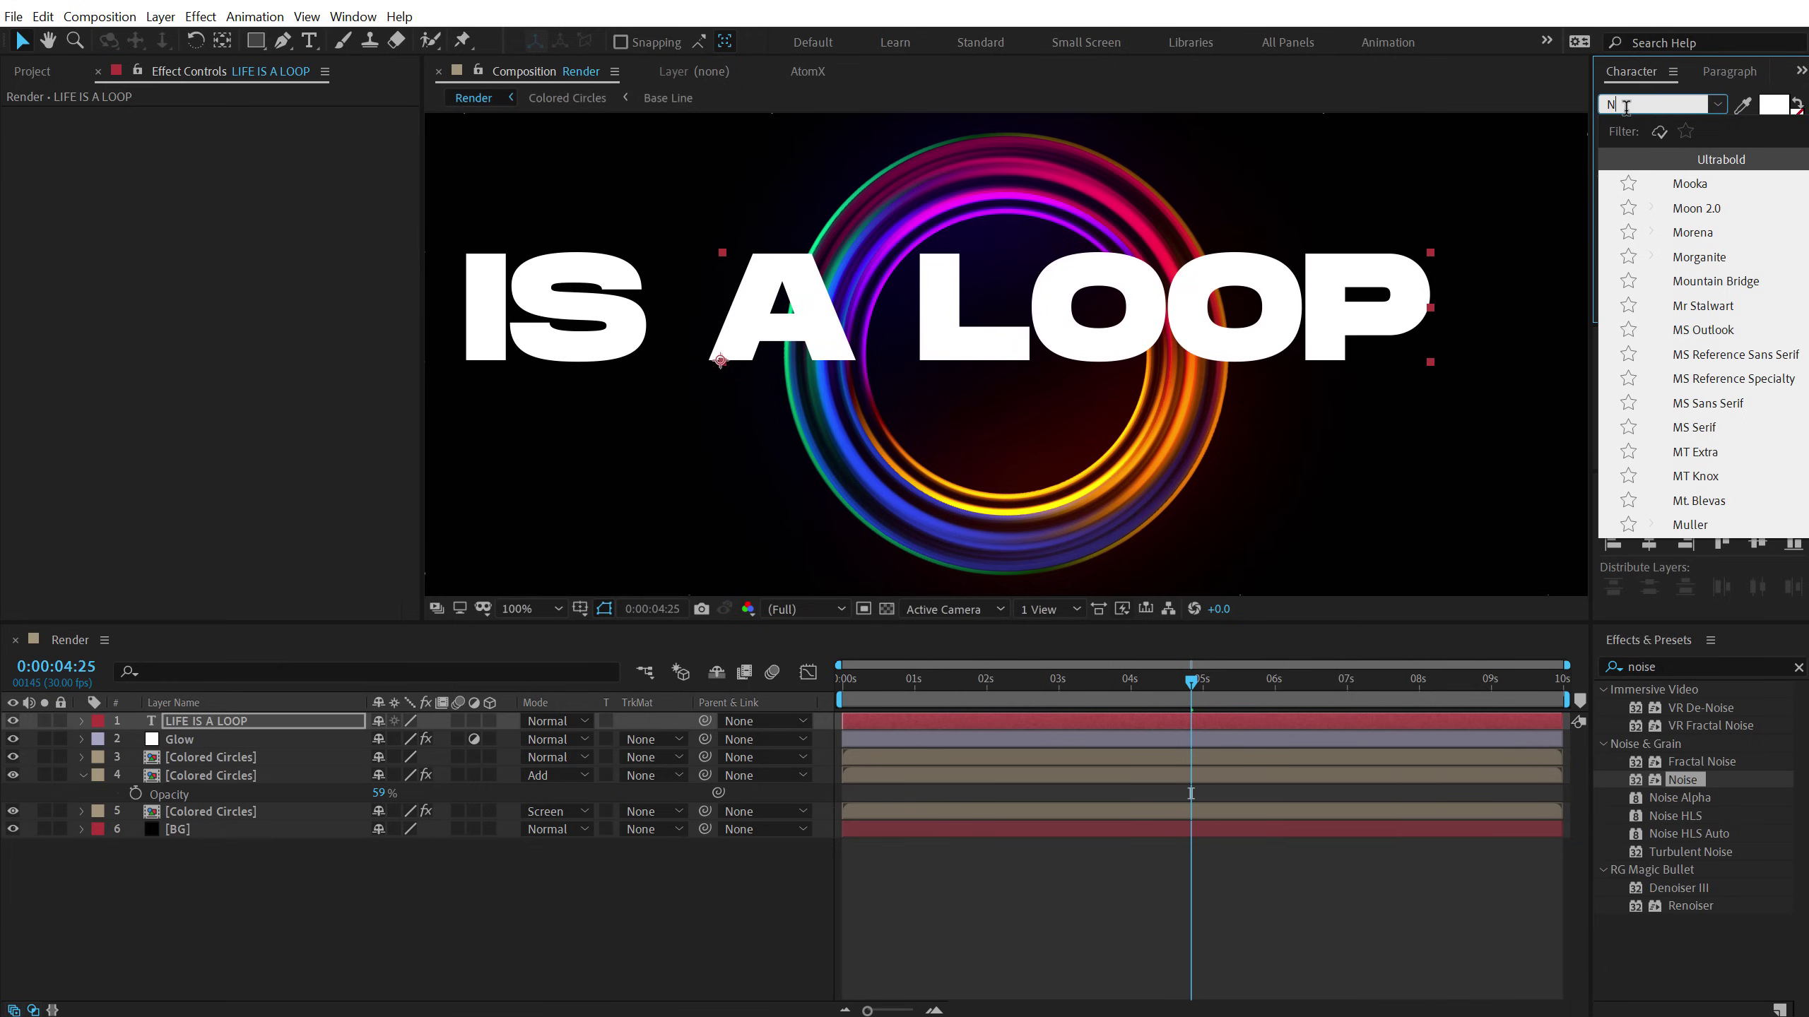
left_click(1720, 452)
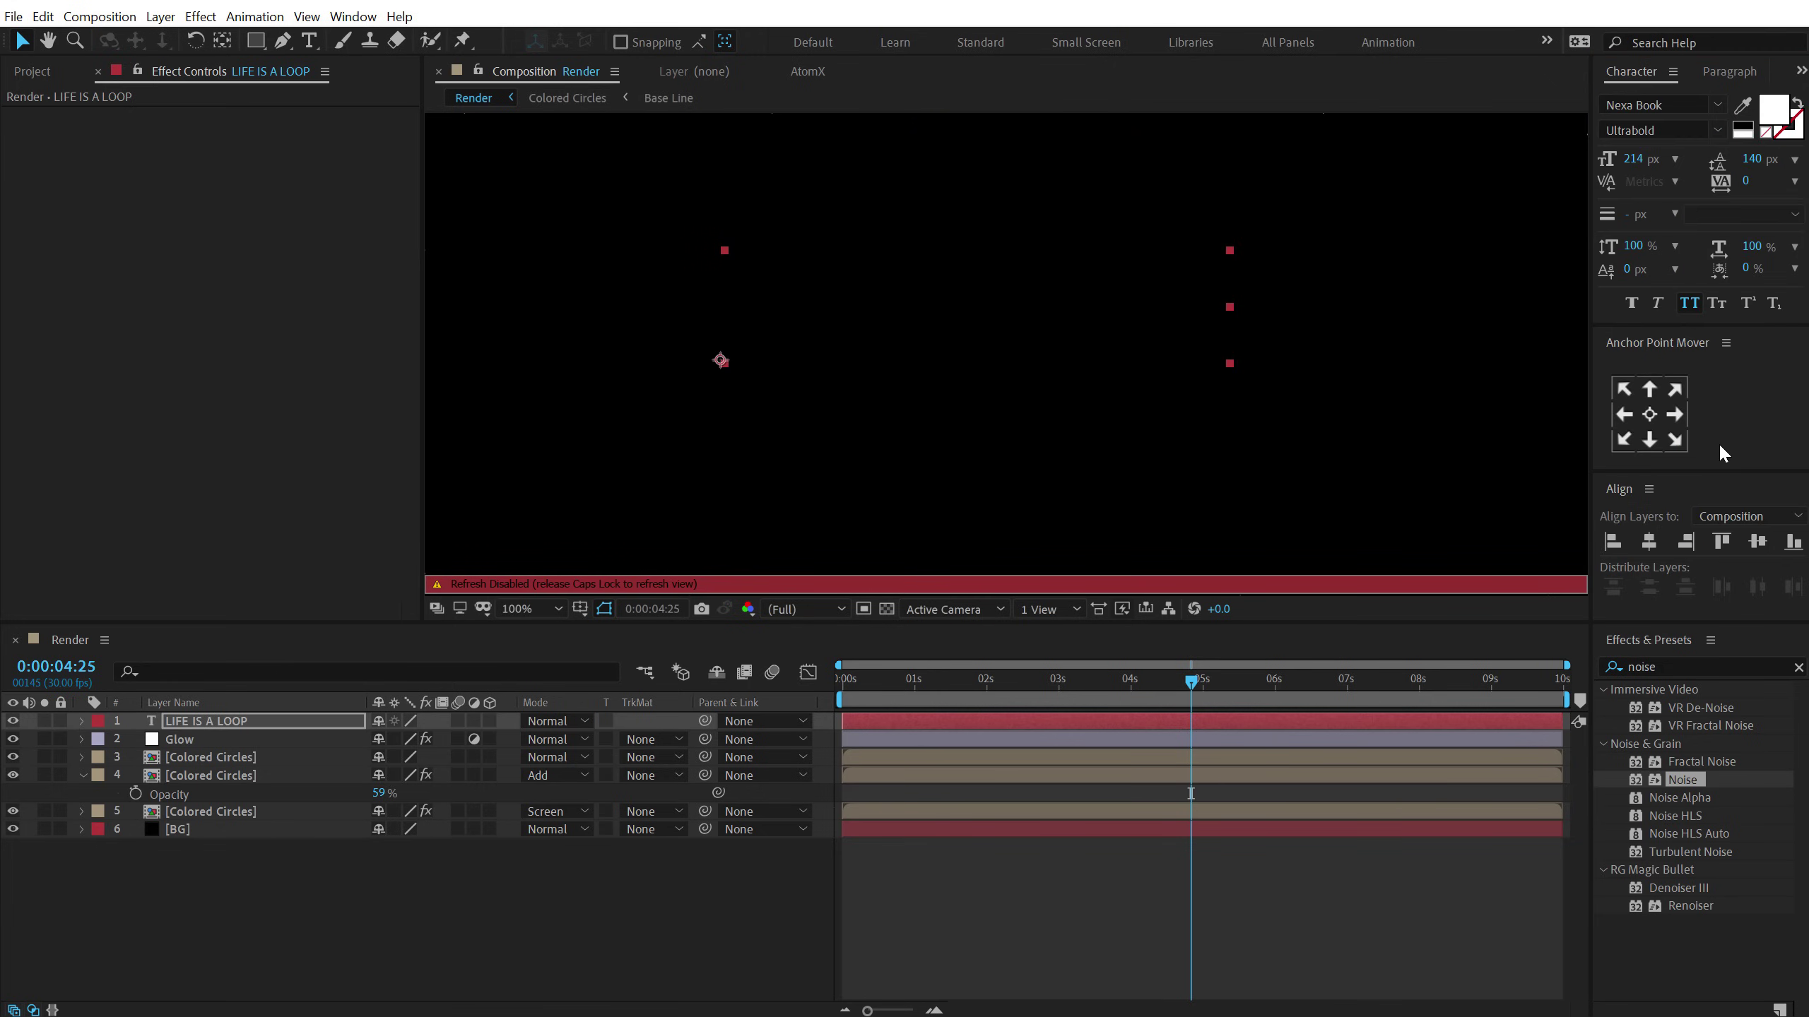
key("Caps_Lock")
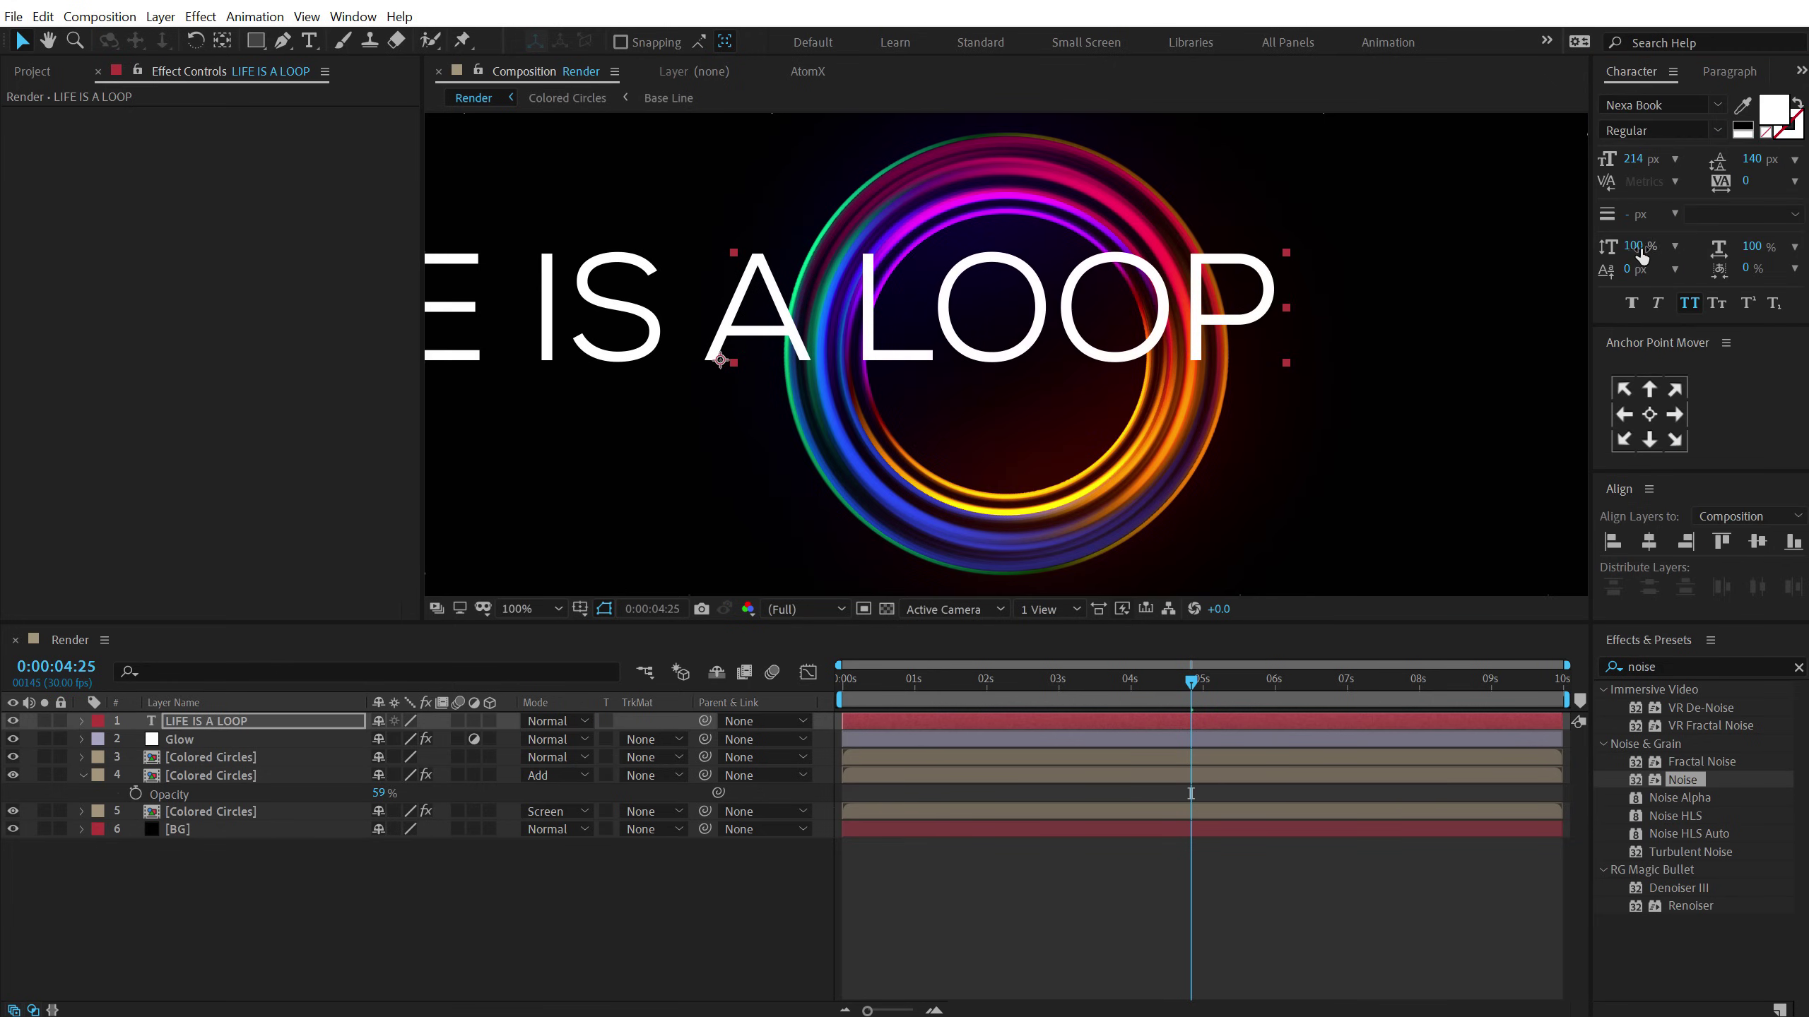
left_click_drag(1637, 161, 1450, 171)
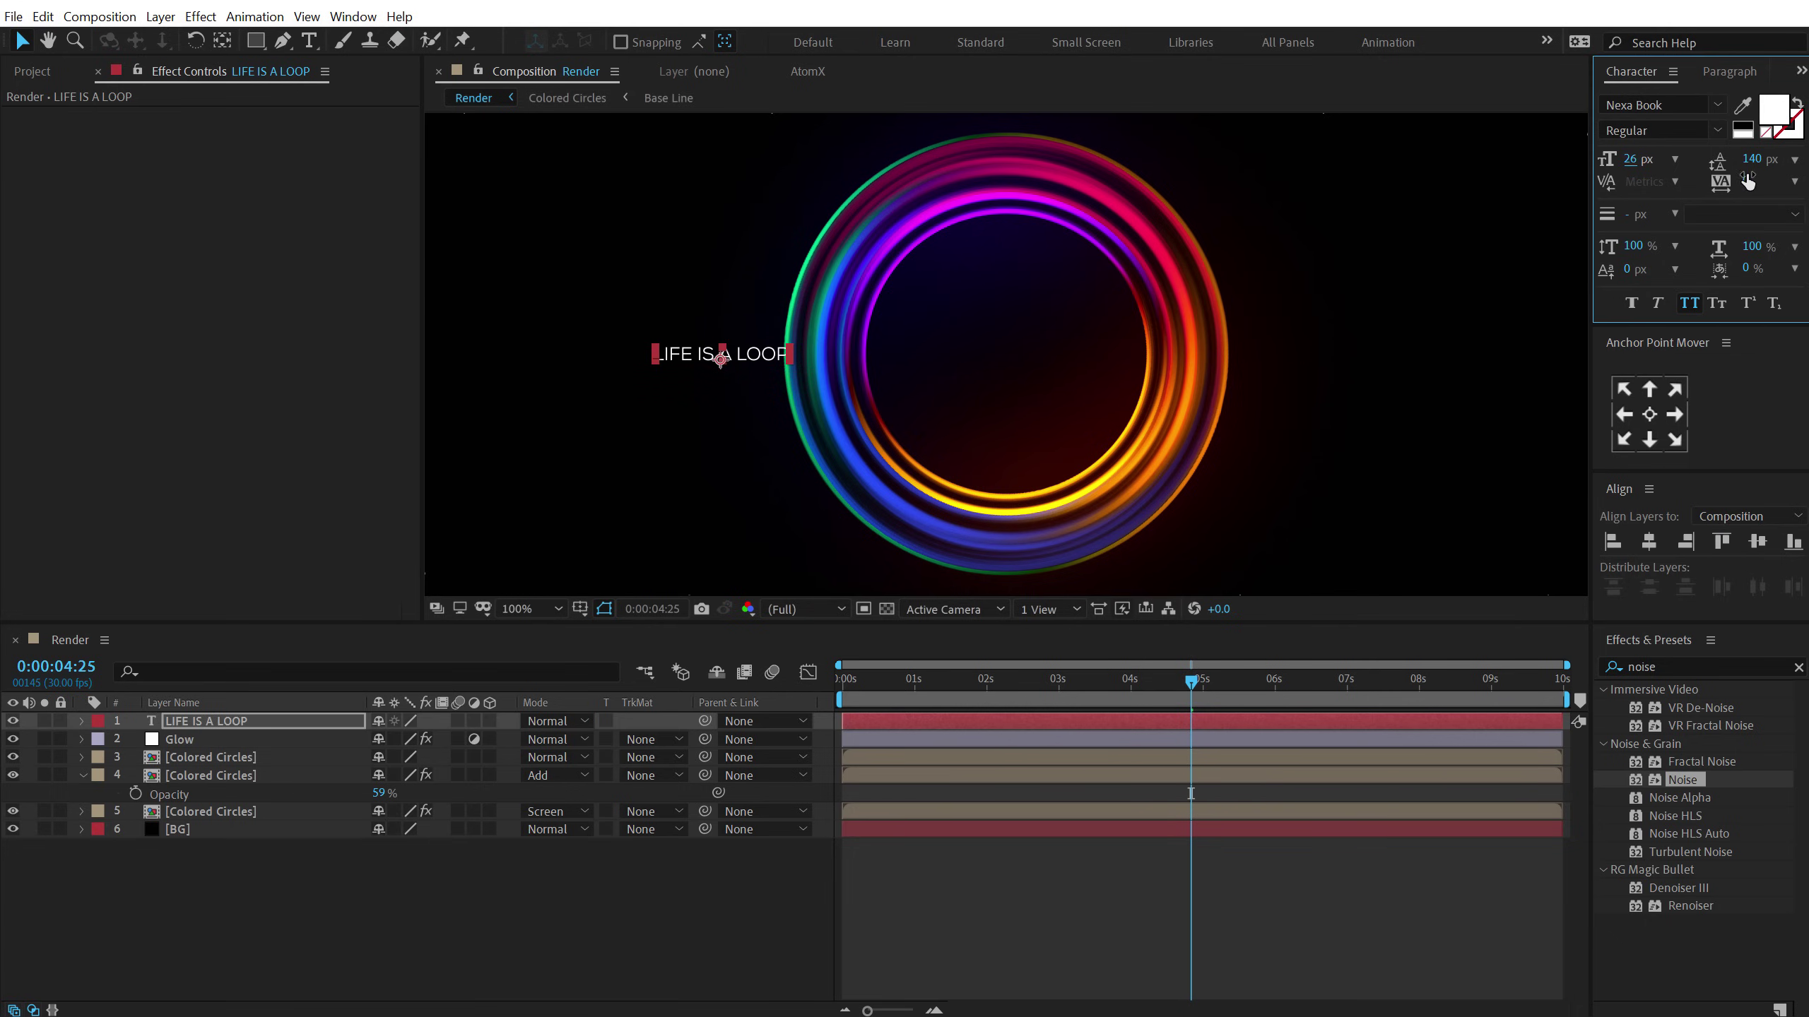
left_click_drag(1748, 182, 1801, 183)
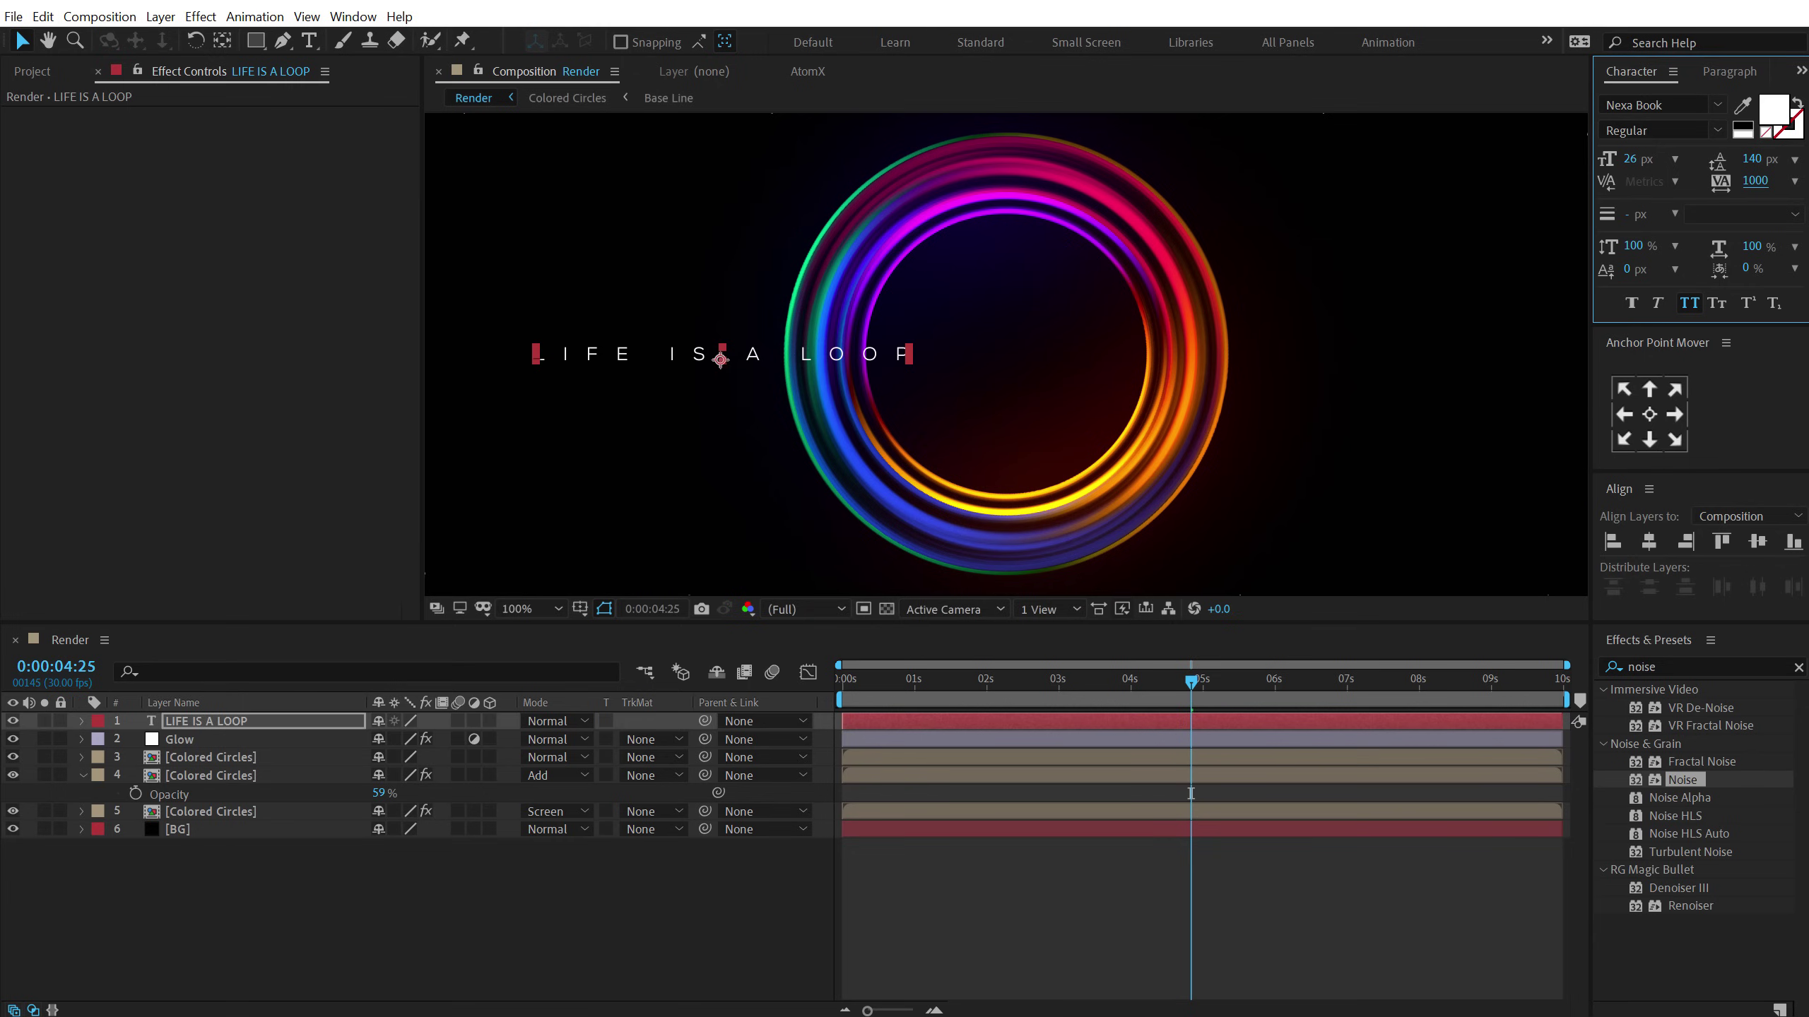
left_click(1650, 415)
left_click(1649, 543)
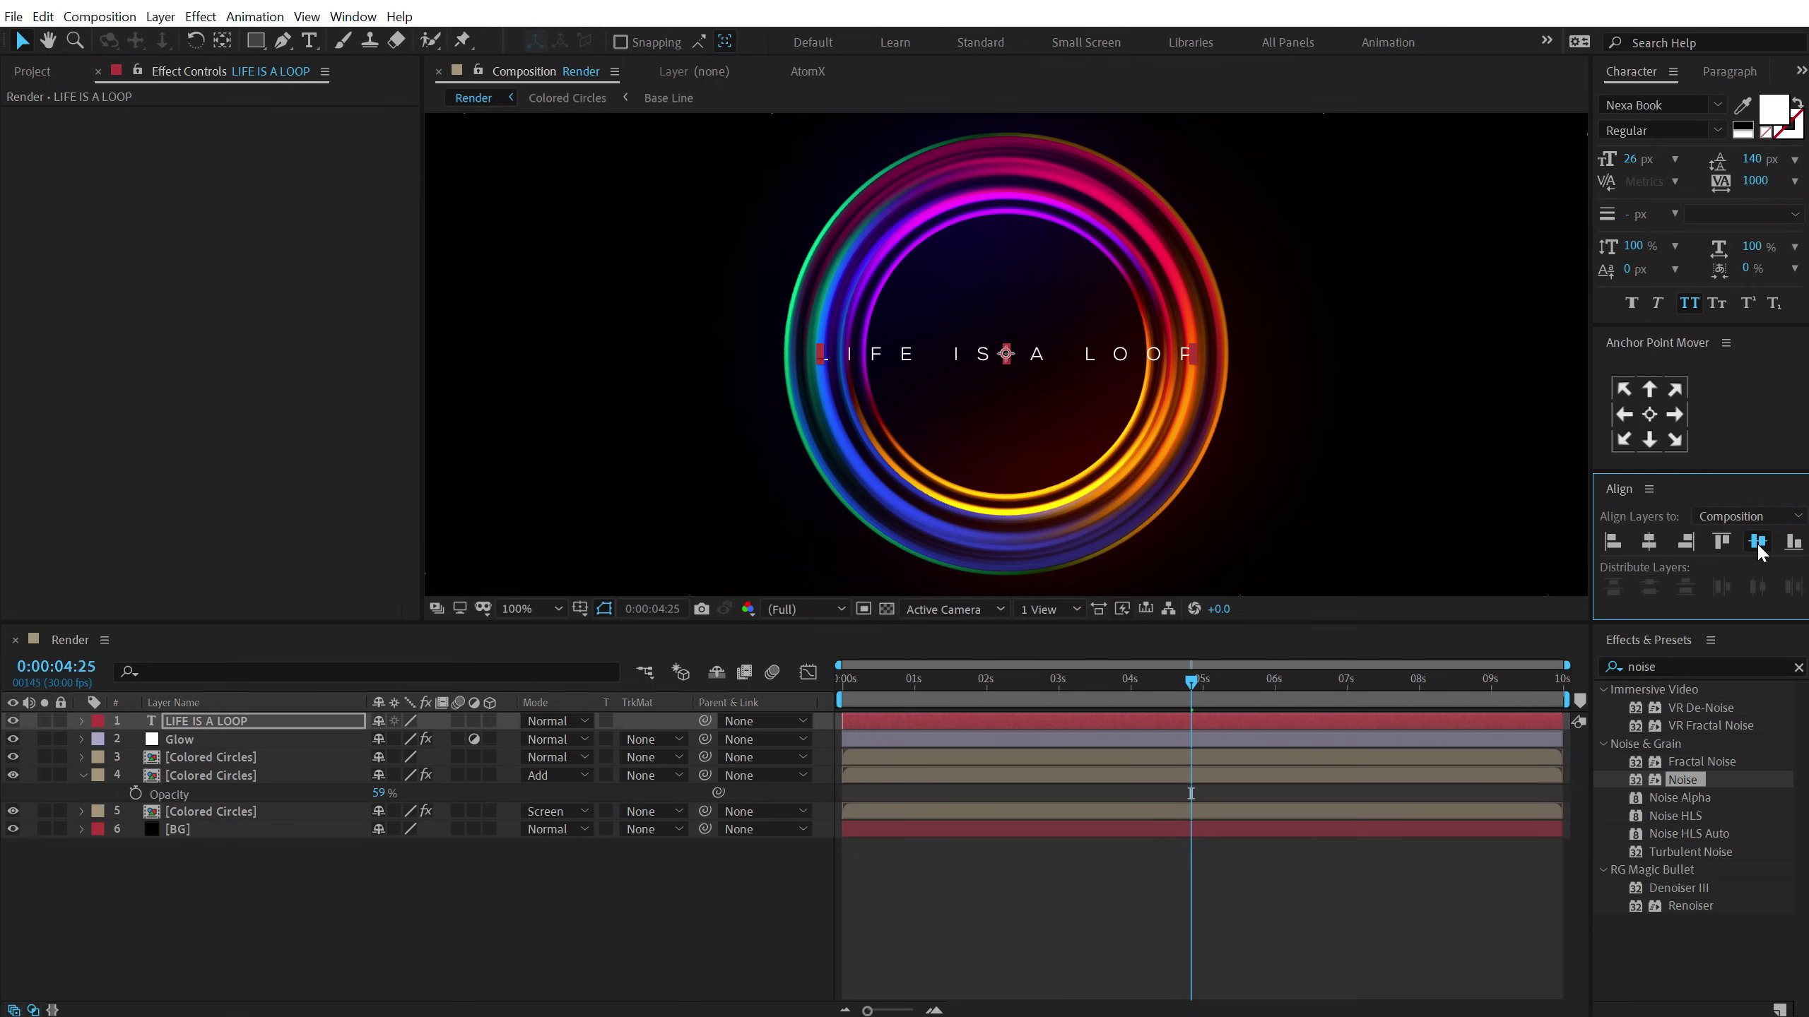
left_click(563, 919)
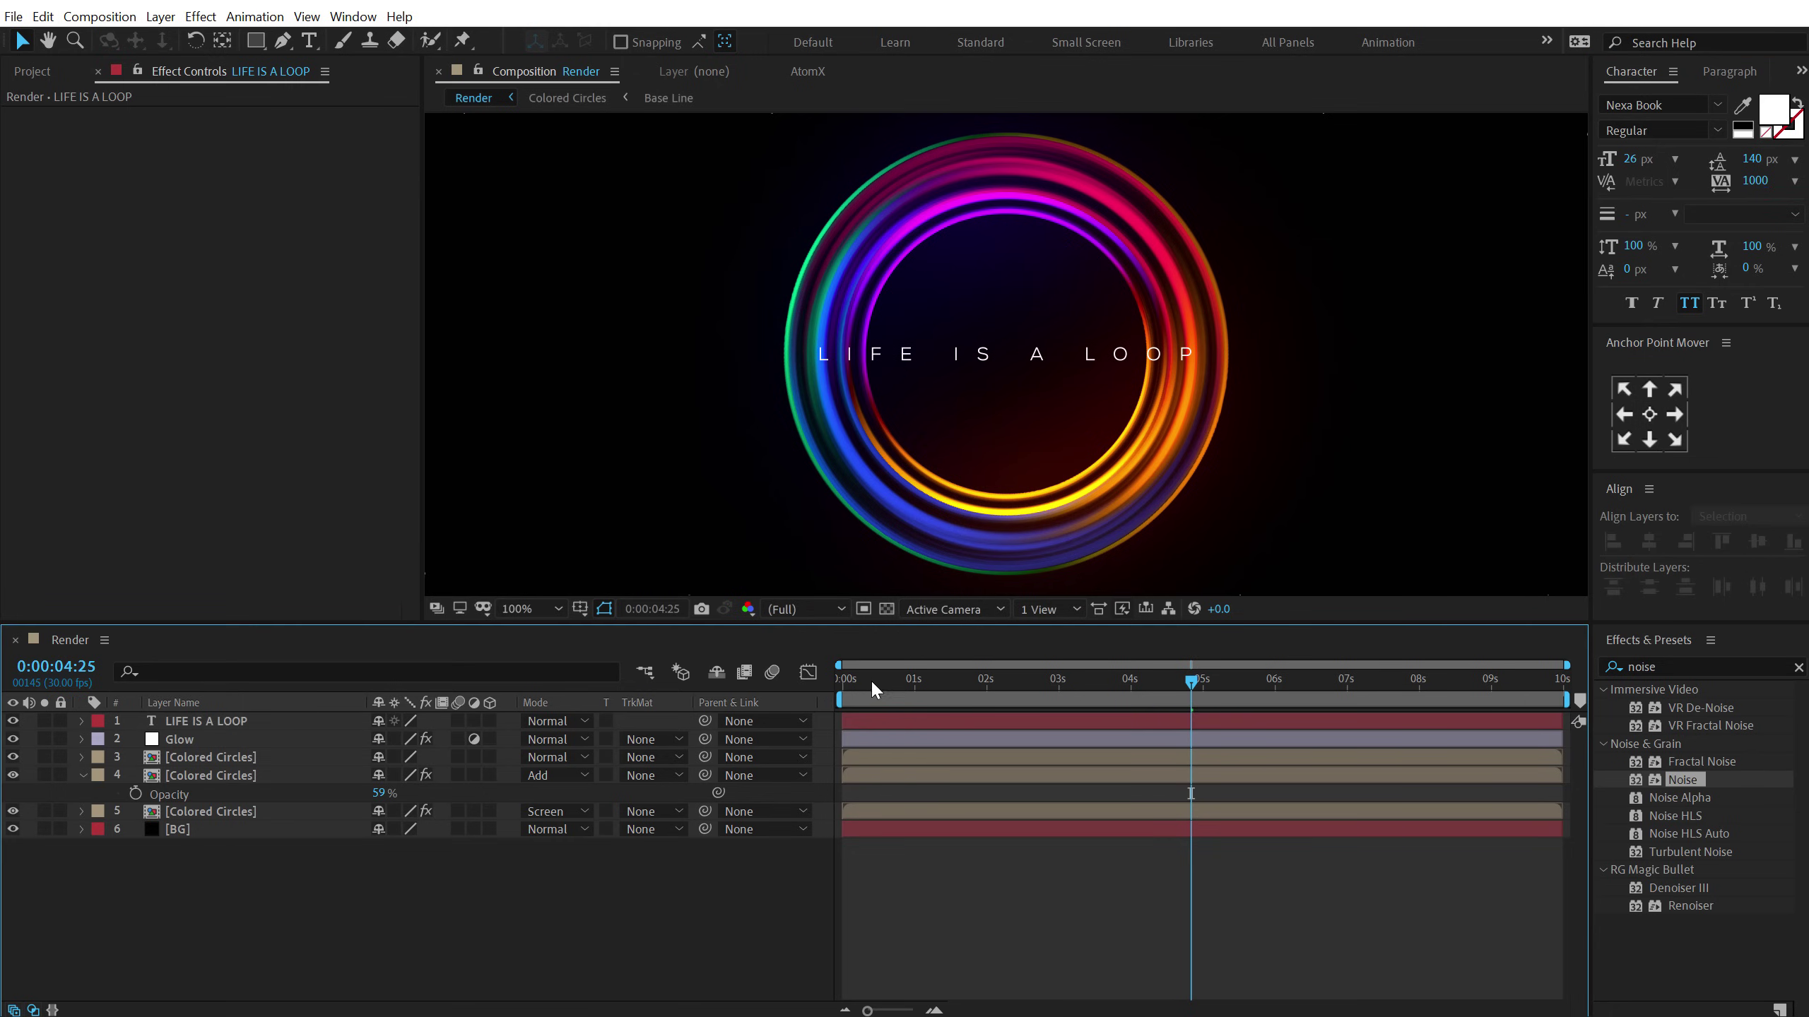
Scrub the early frames and park the playhead at 0:00:02:23.
left_click_drag(864, 681, 1008, 684)
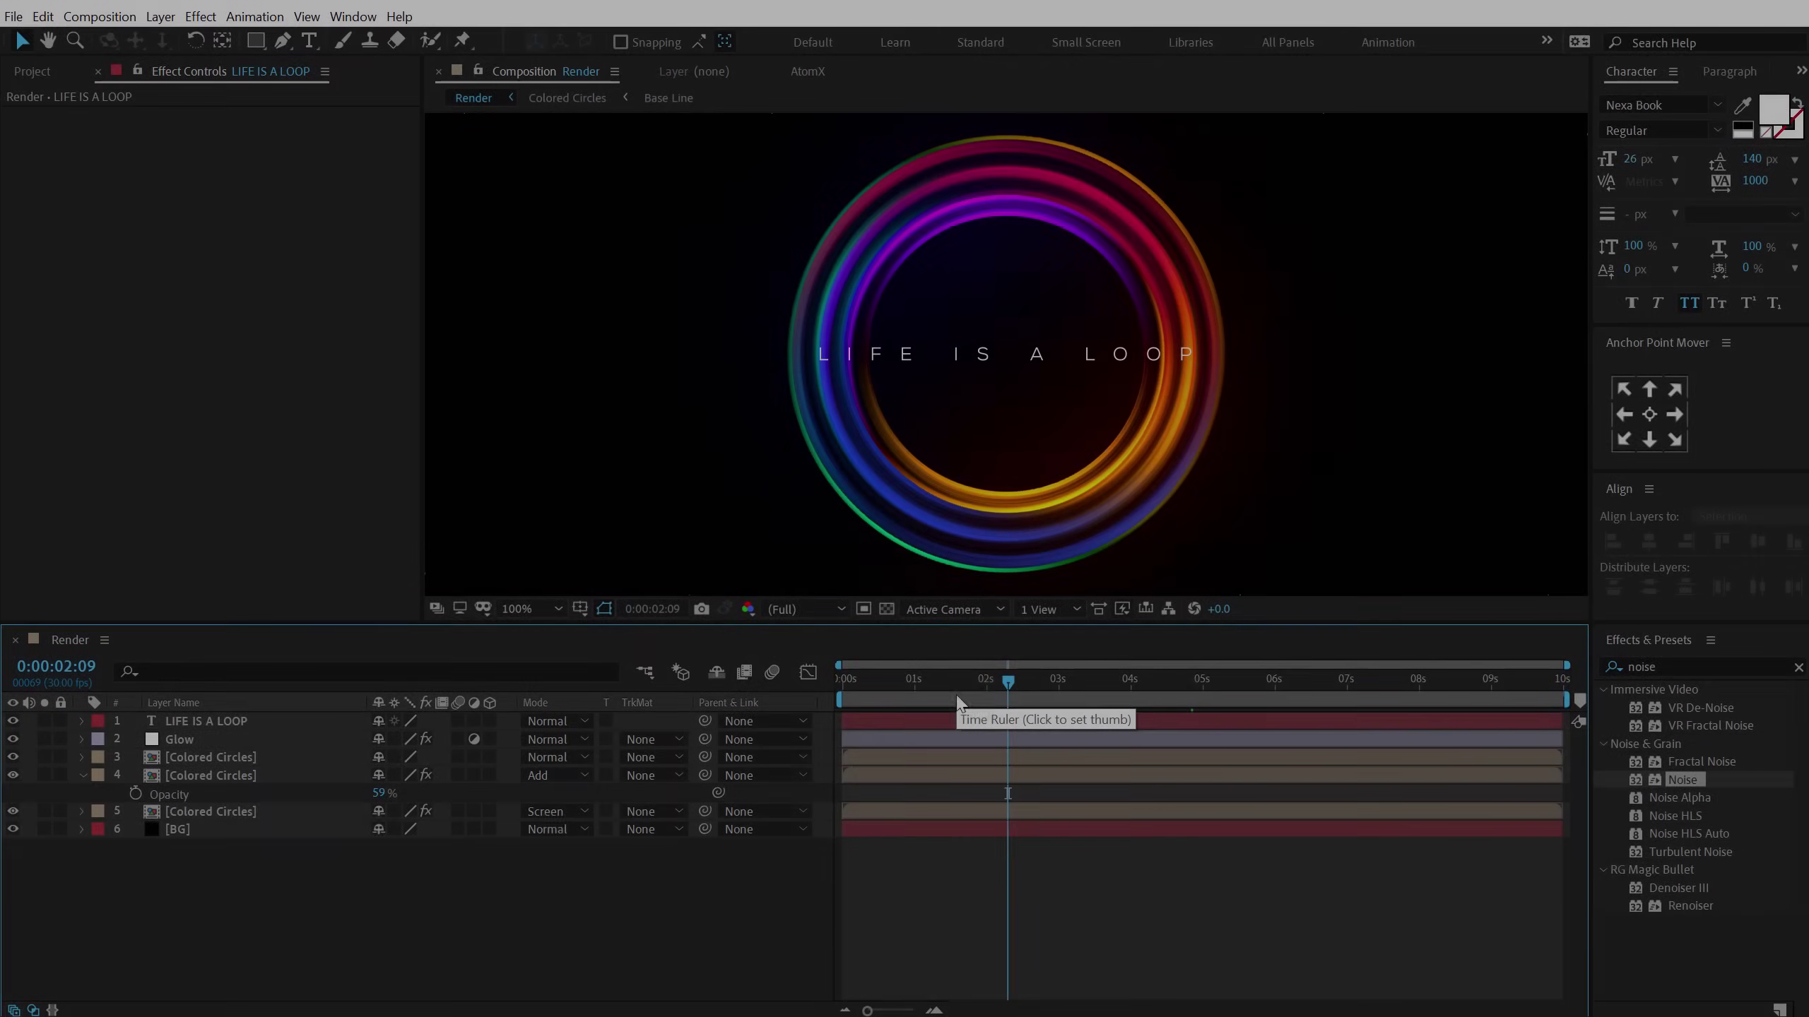
left_click(1039, 690)
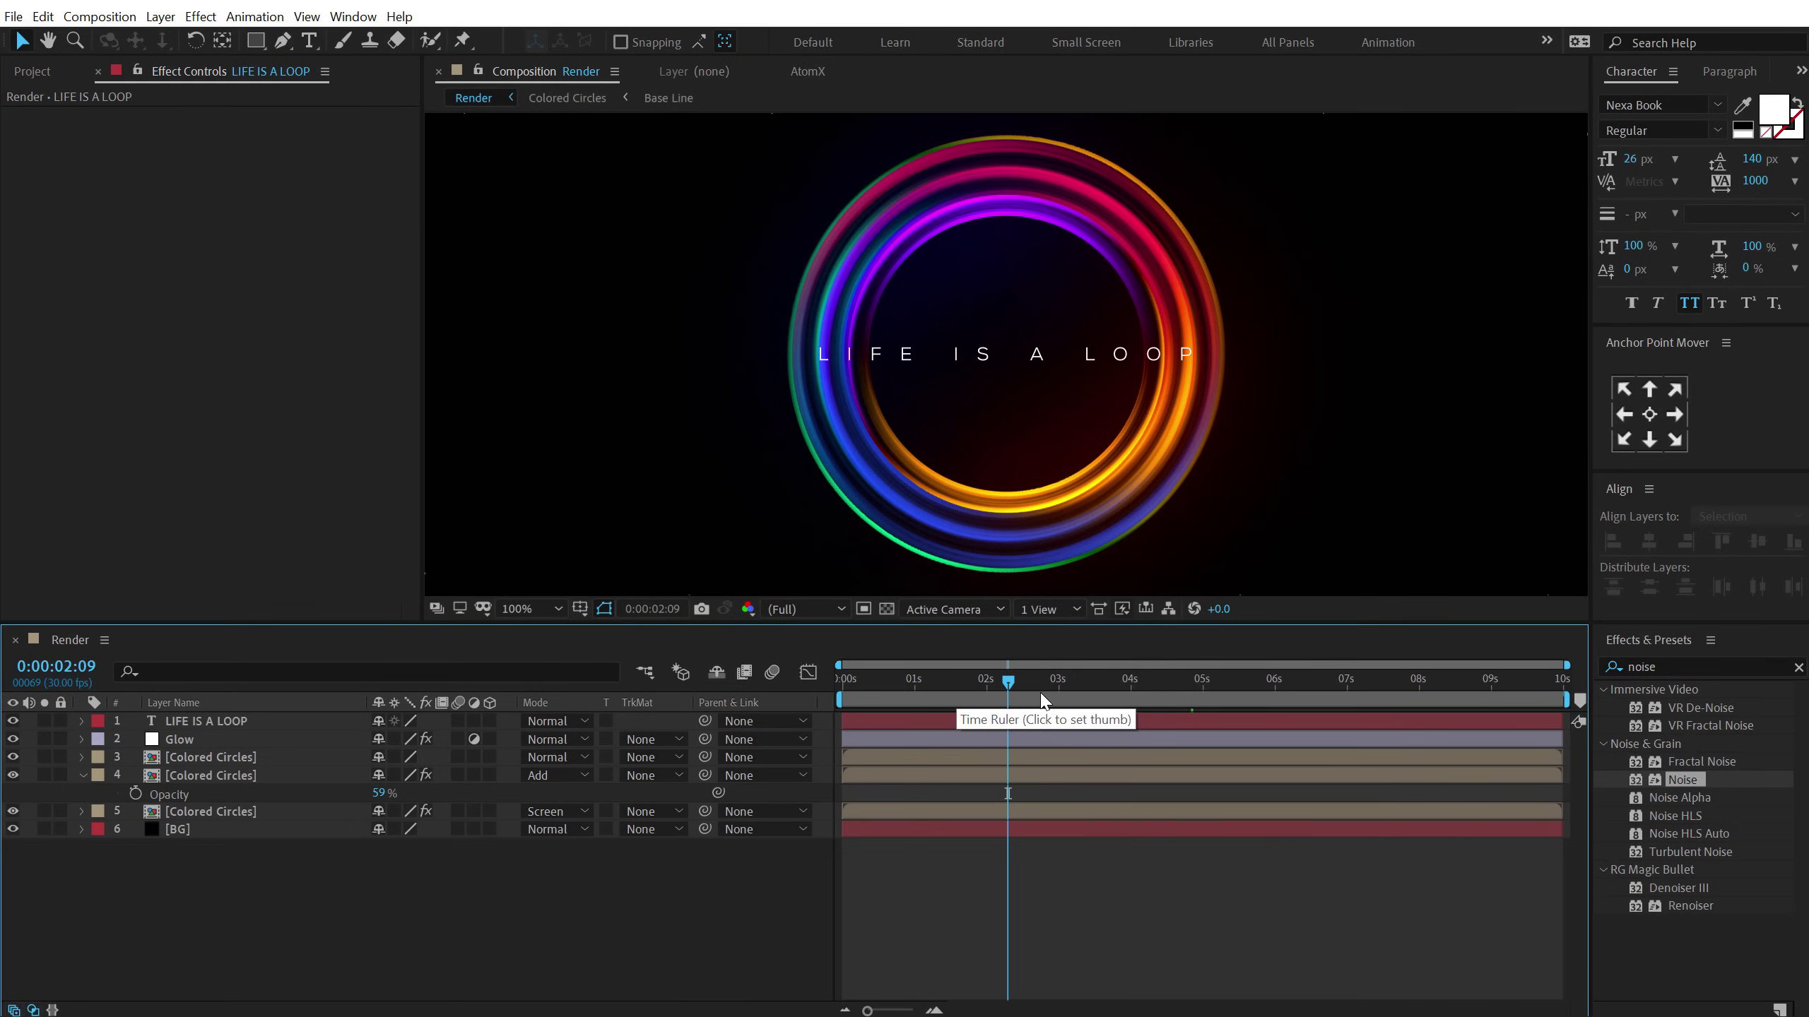
left_click(1041, 699)
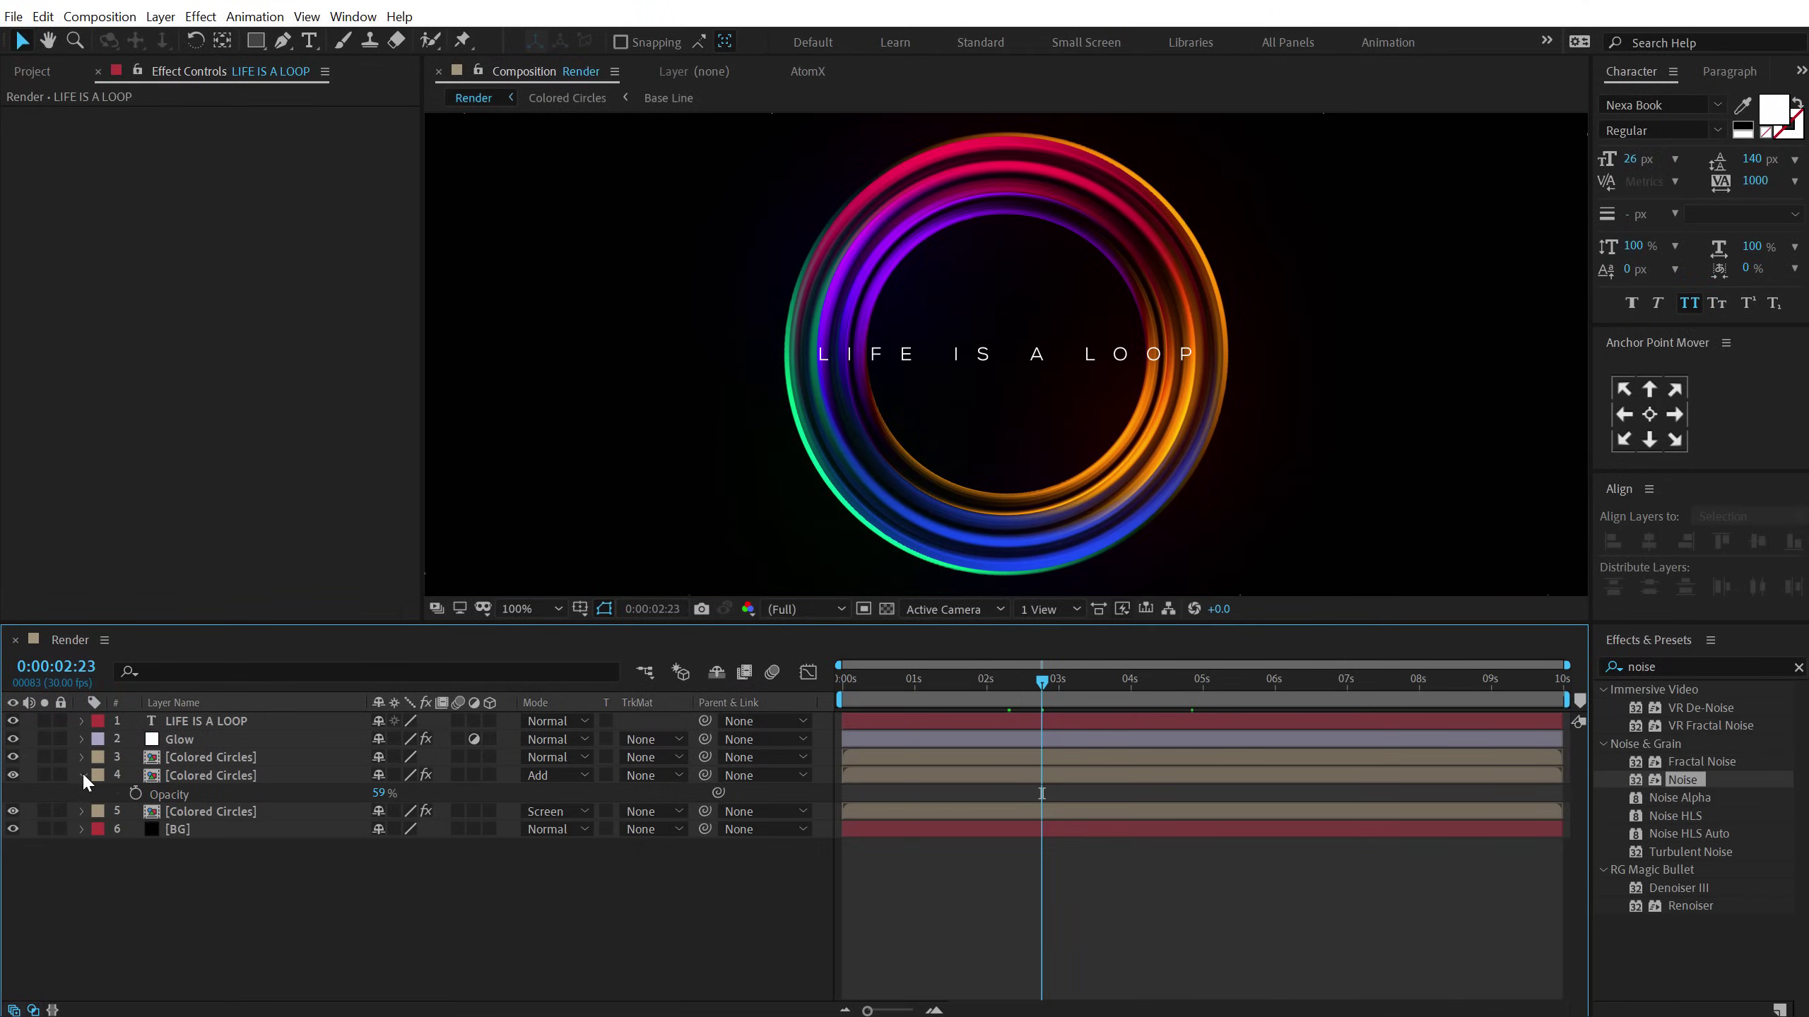
Precompose the Glow and ring layers into a comp named '3D' and make it a 3D layer.
left_click(83, 776)
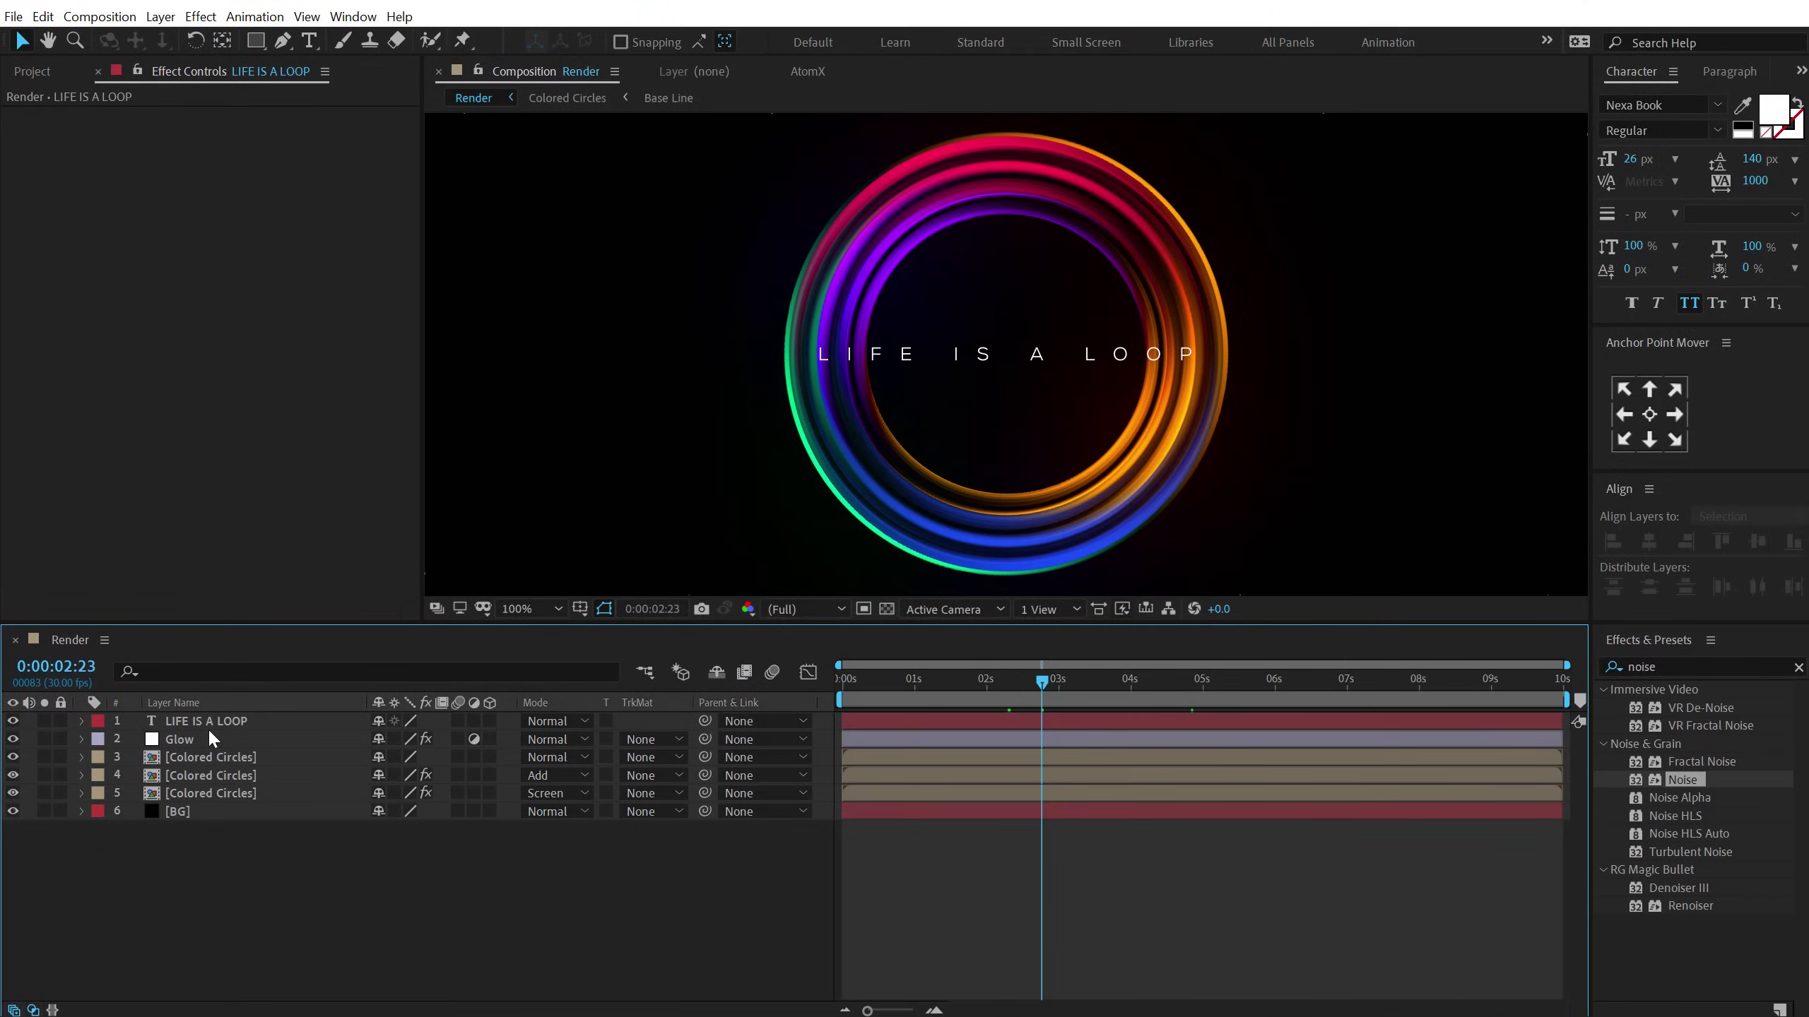
left_click(184, 741)
left_click(193, 791, "shift")
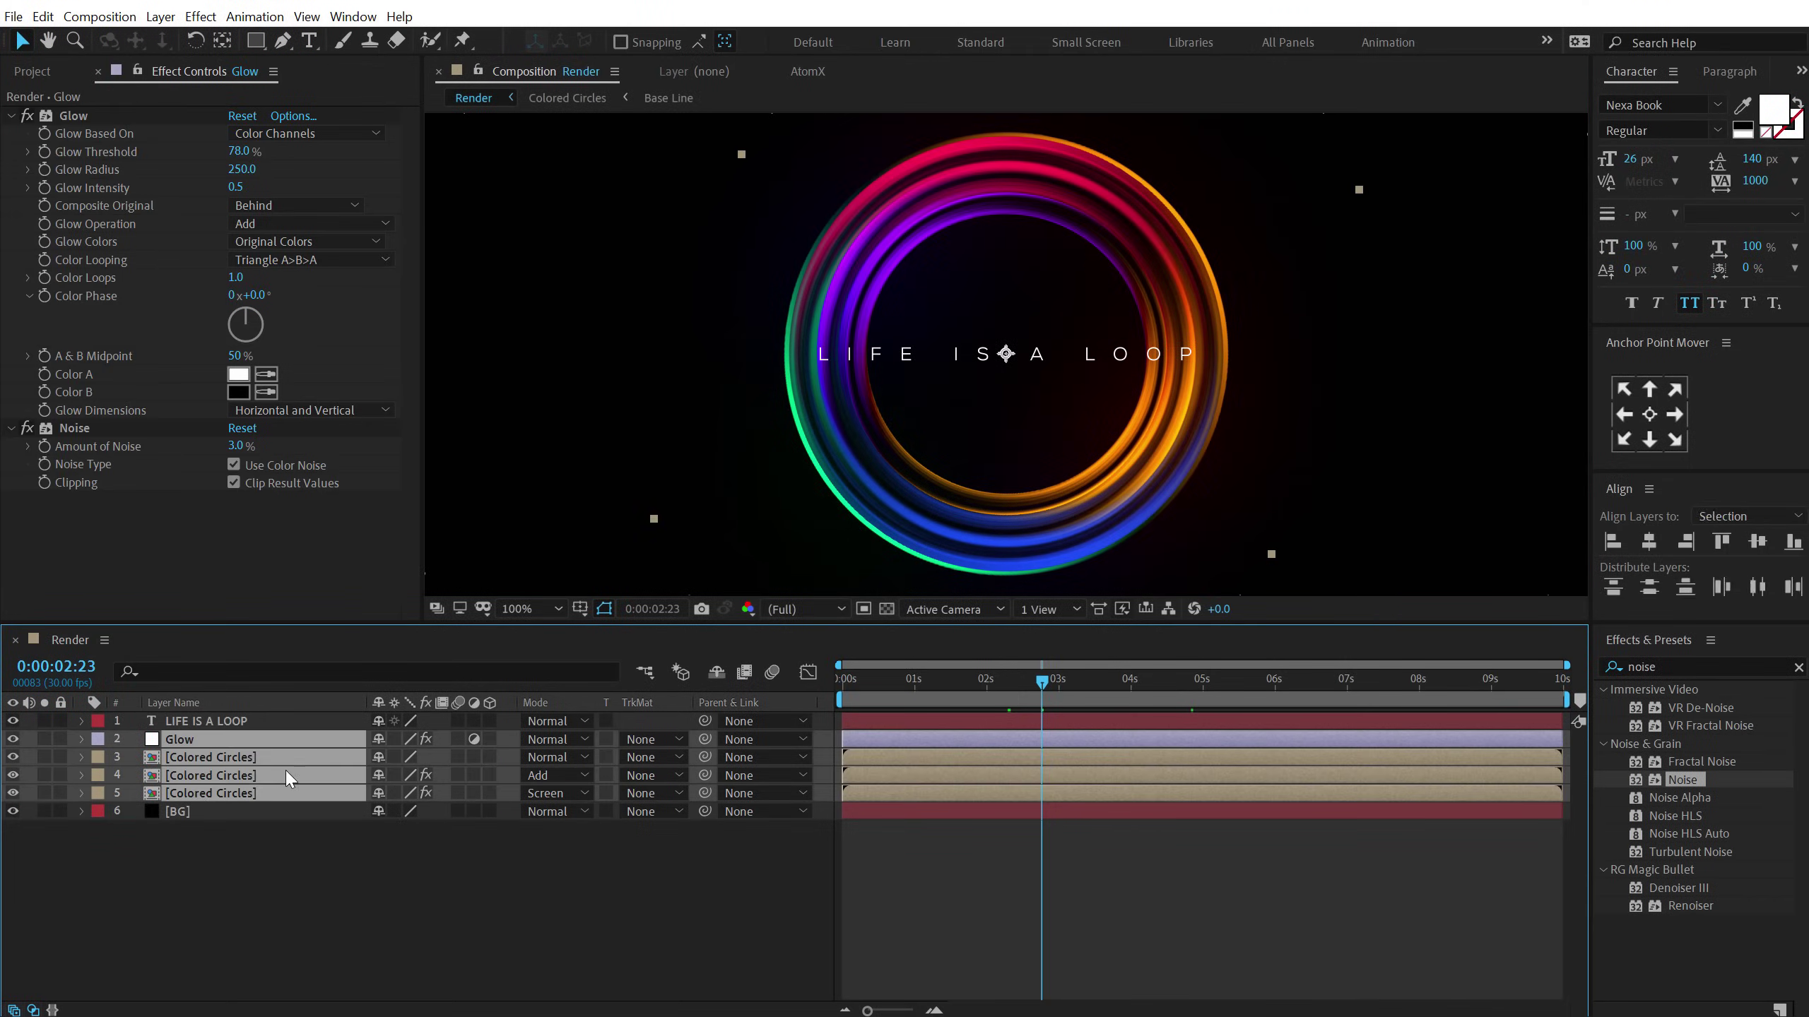
key("ctrl+shift+c")
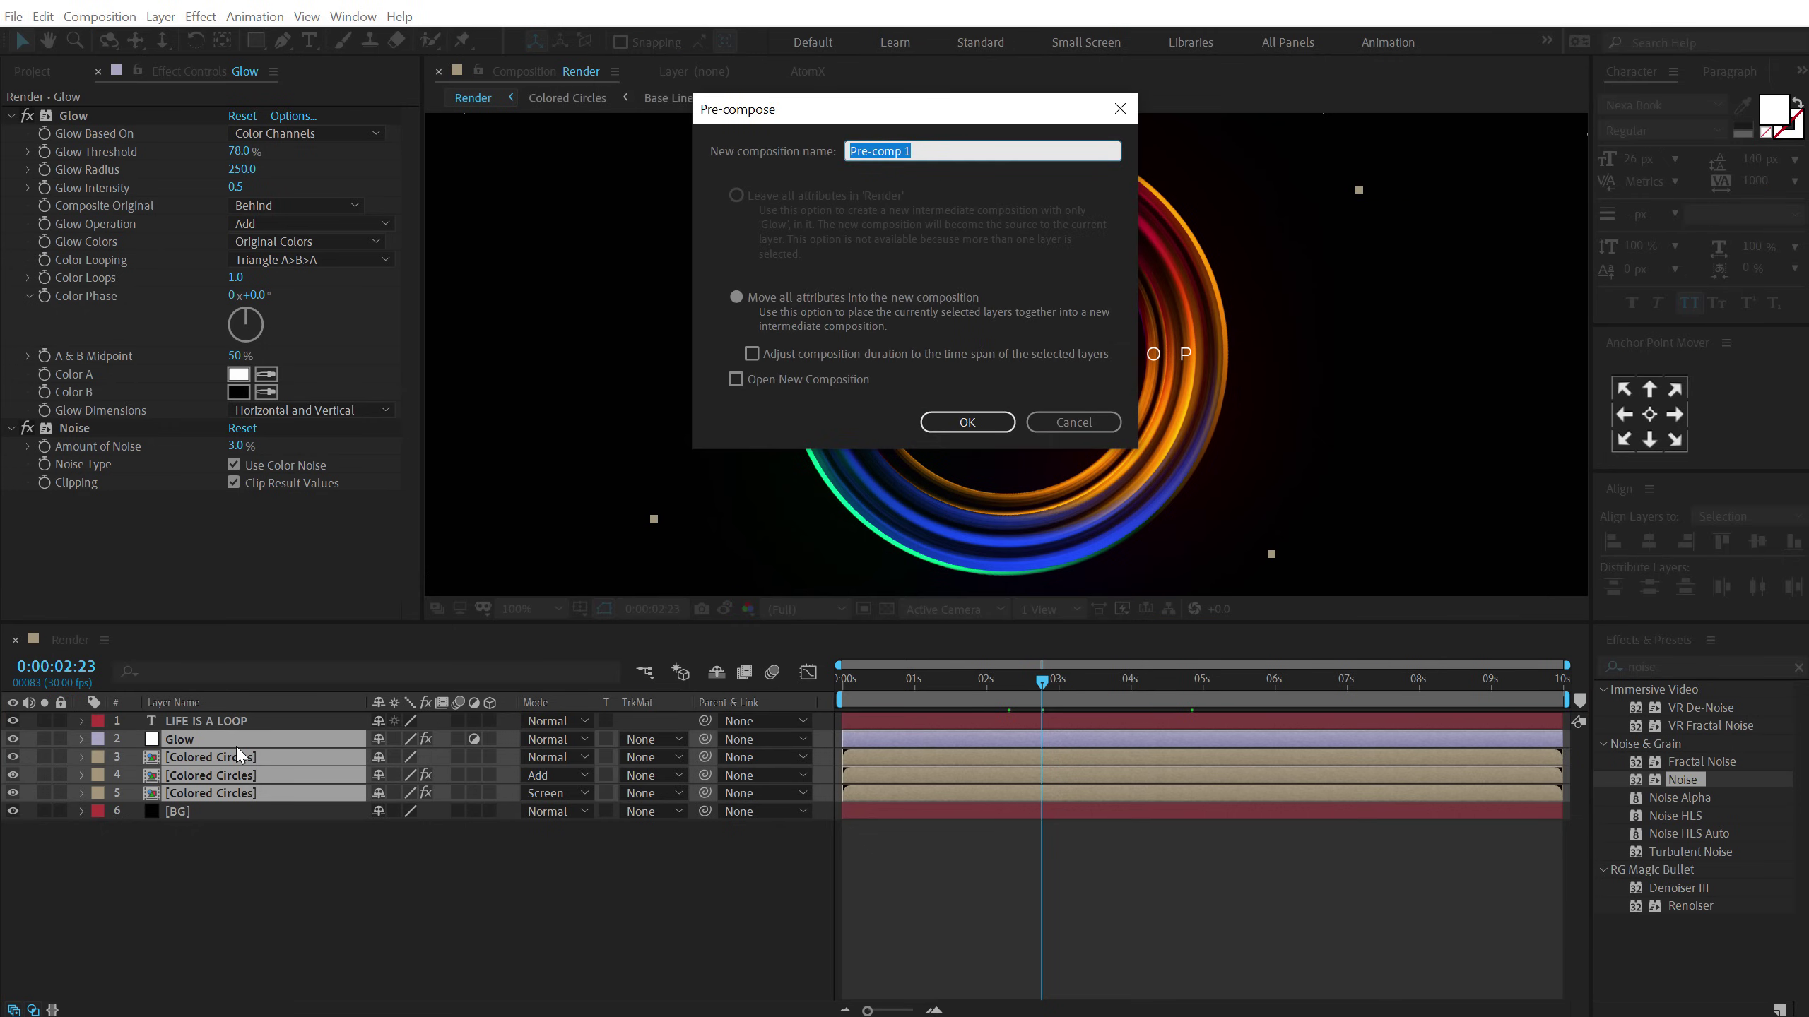
left_click(951, 421)
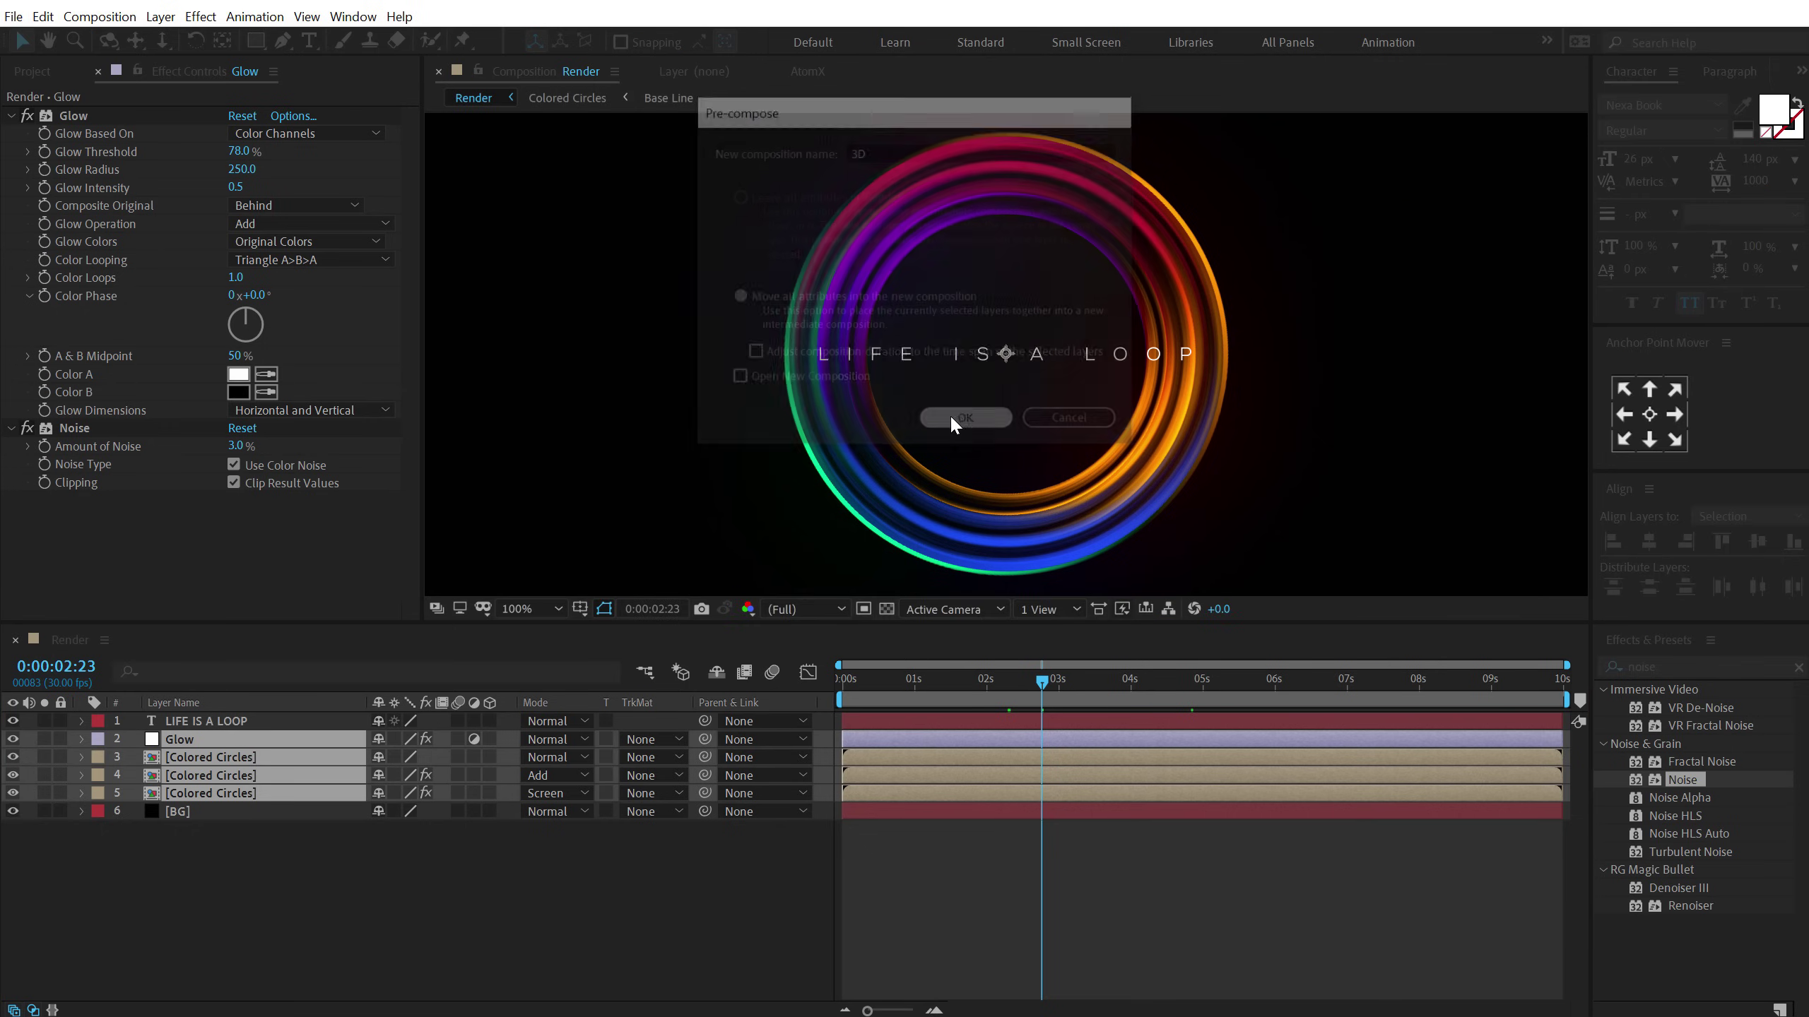
left_click(491, 739)
Add a new camera using the 50mm lens preset.
right_click(236, 856)
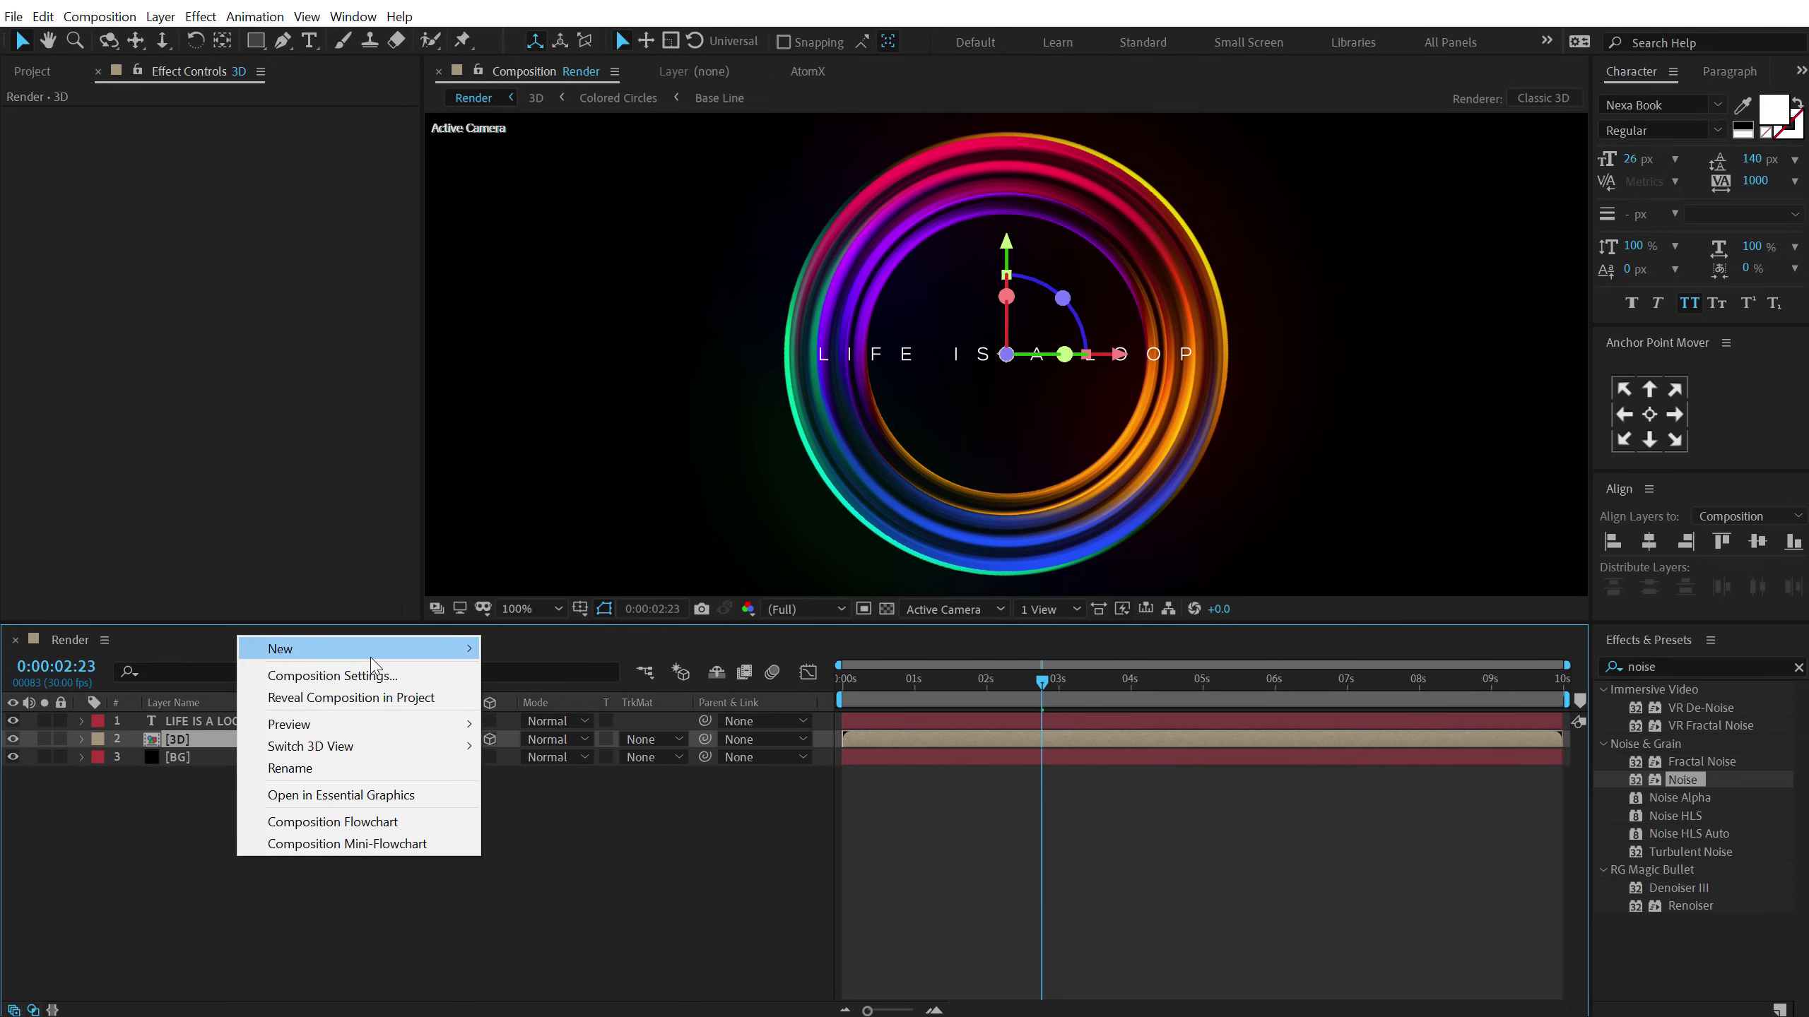
mouse_move(372, 666)
left_click(545, 741)
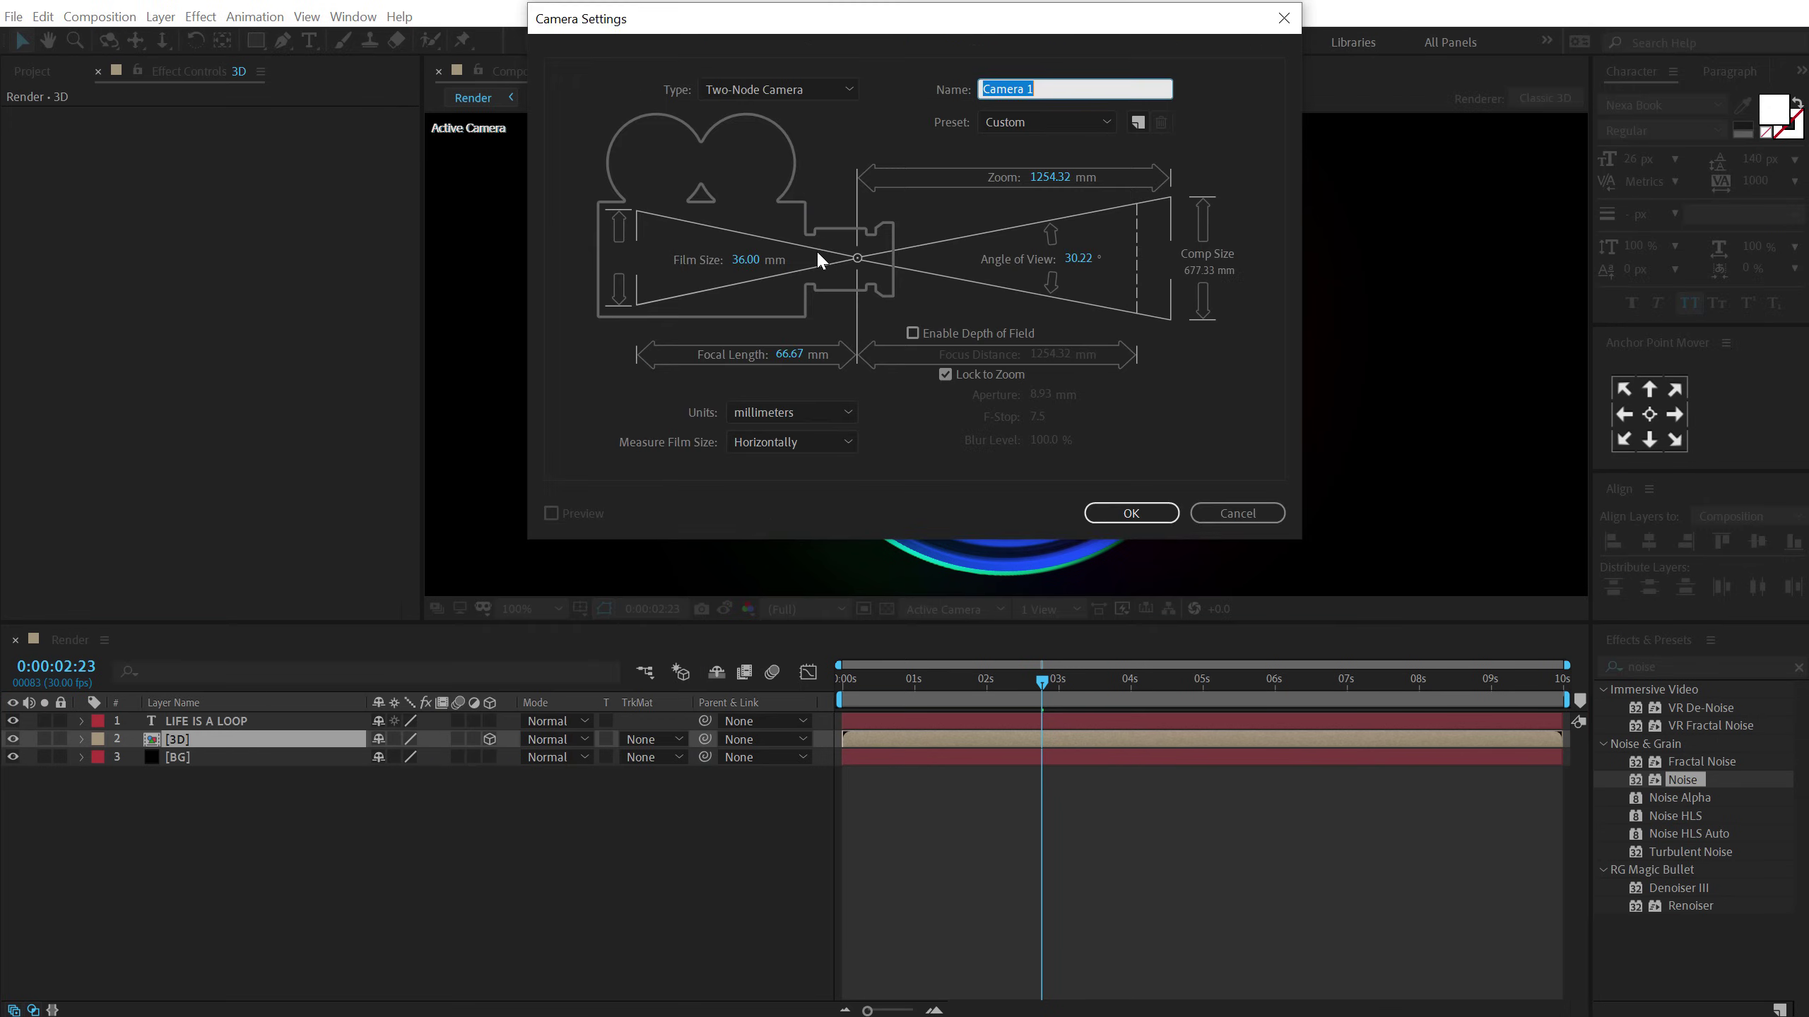
left_click(1105, 121)
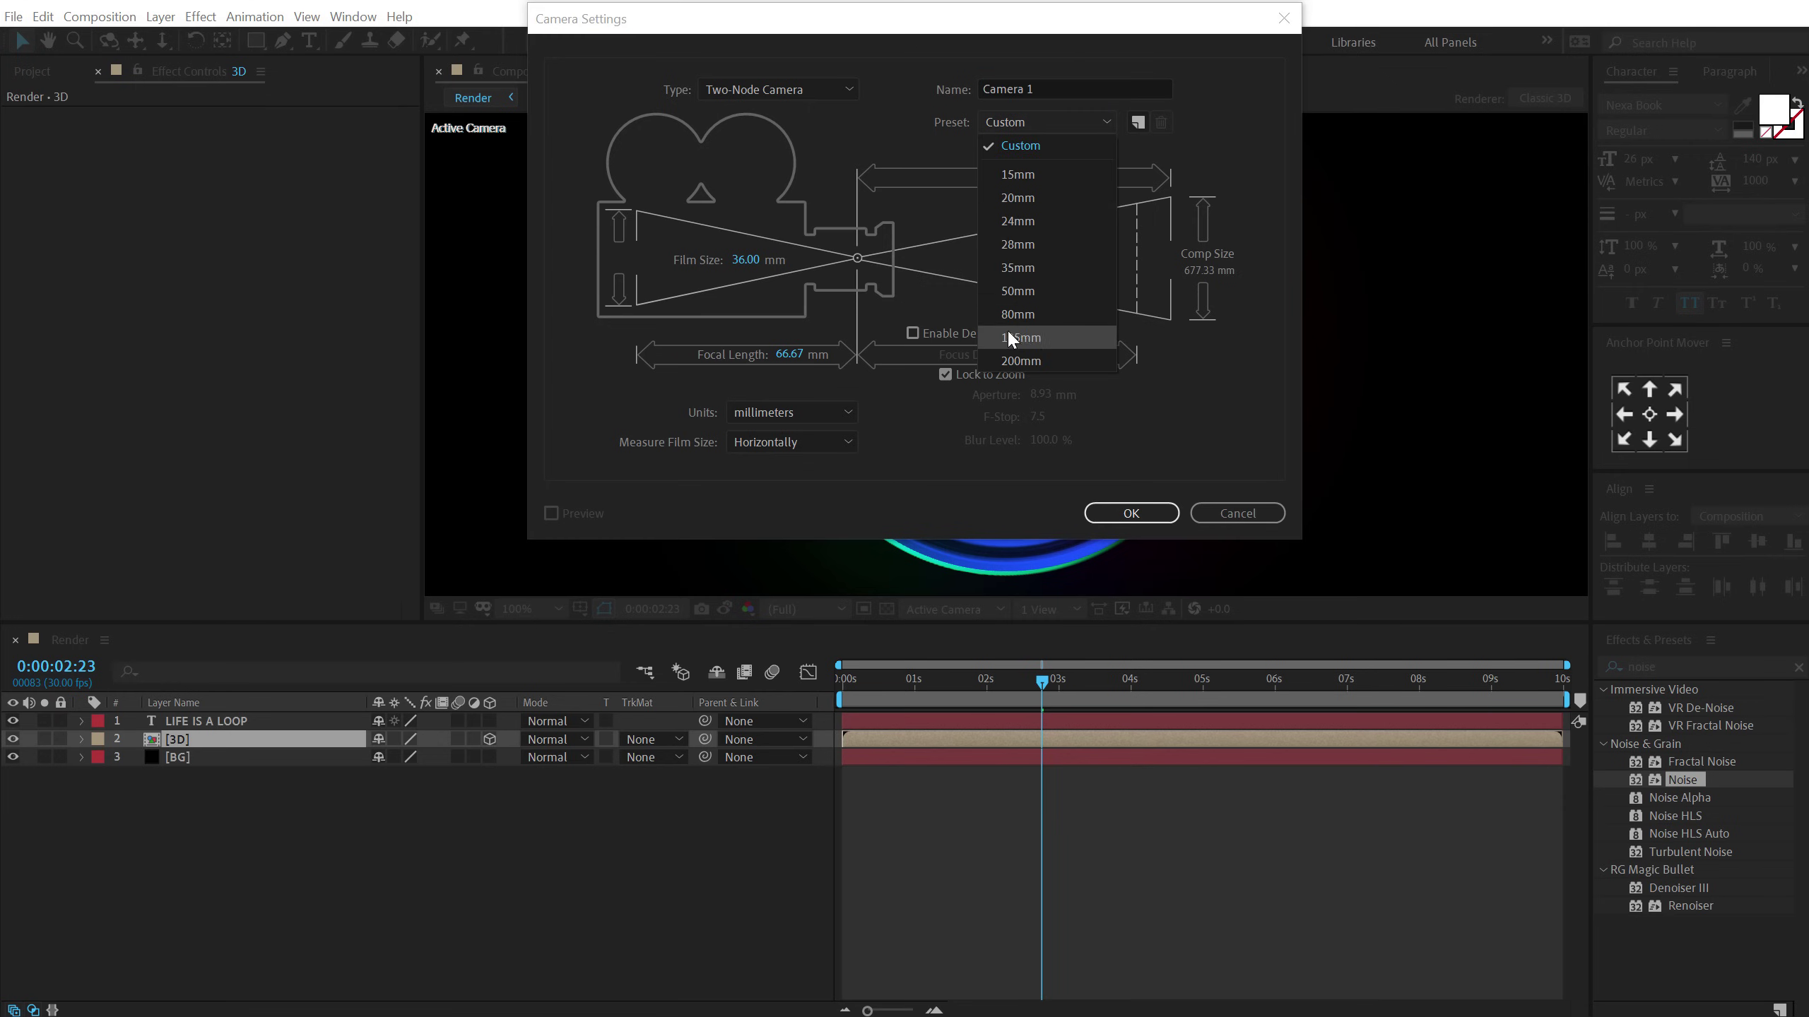
left_click(1029, 289)
left_click(1116, 507)
Add a 3D null object and parent Camera 1 to Null 1.
right_click(270, 706)
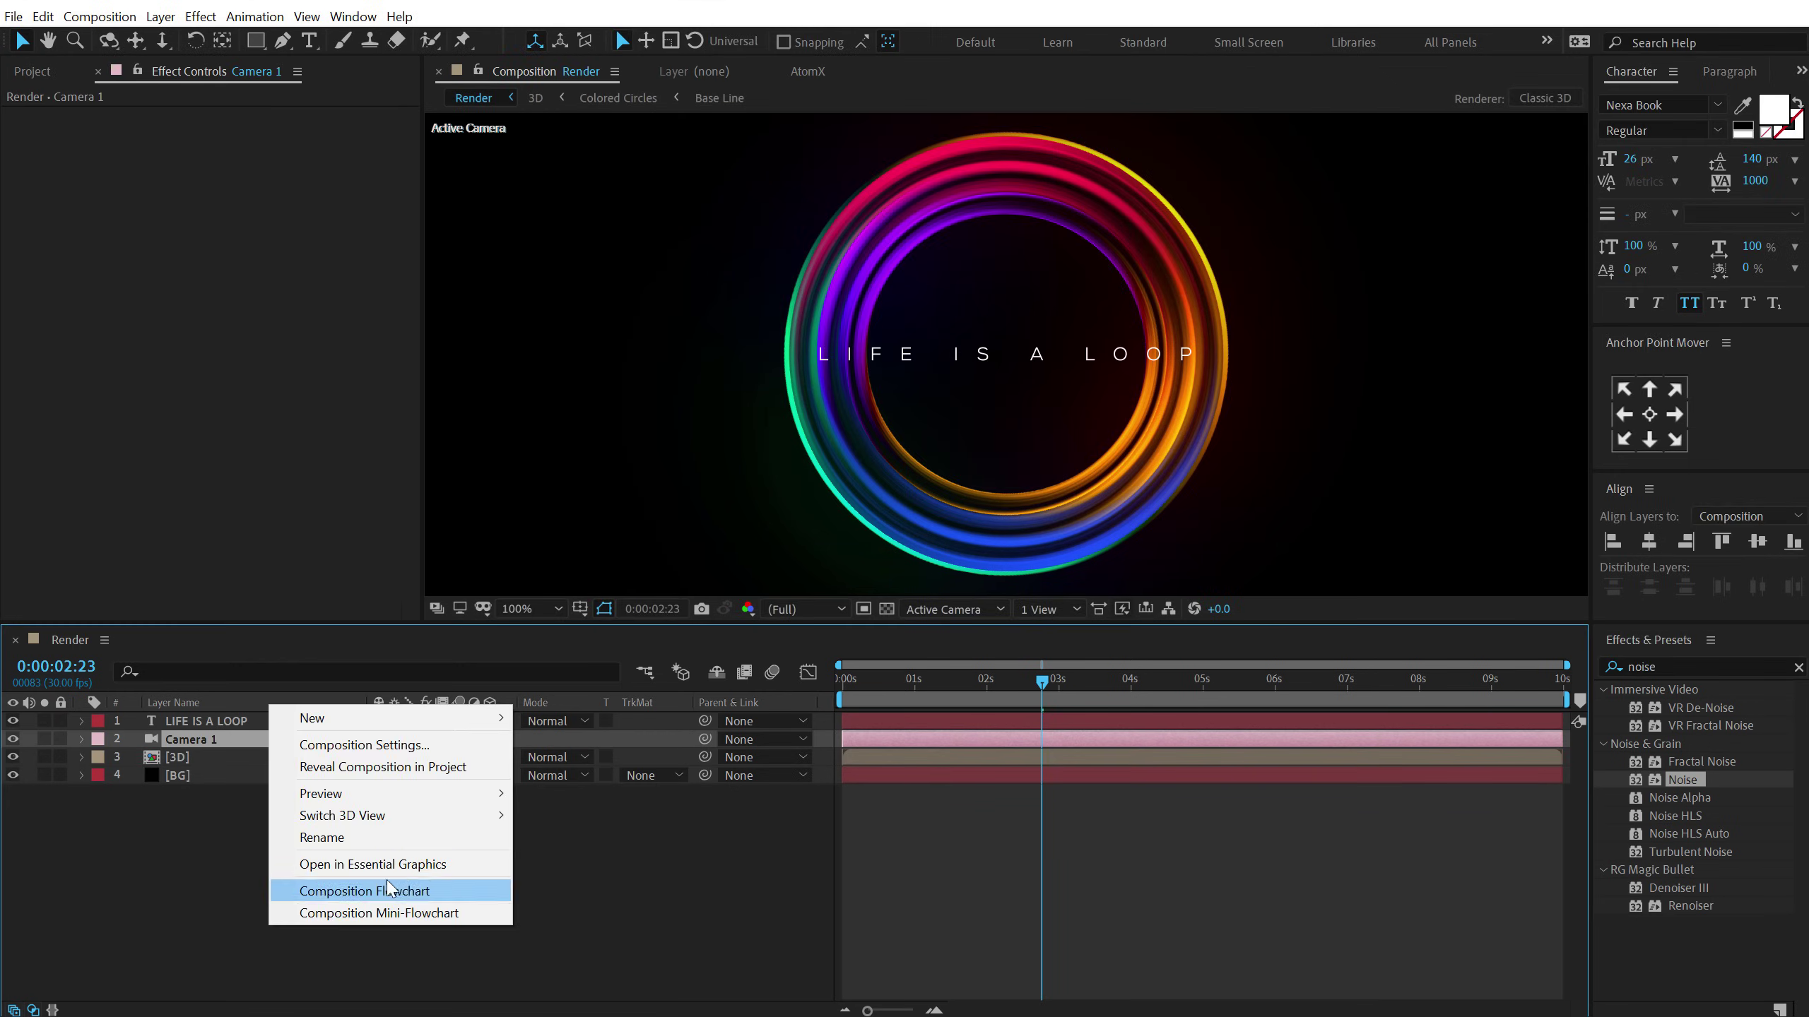
mouse_move(459, 718)
left_click(584, 833)
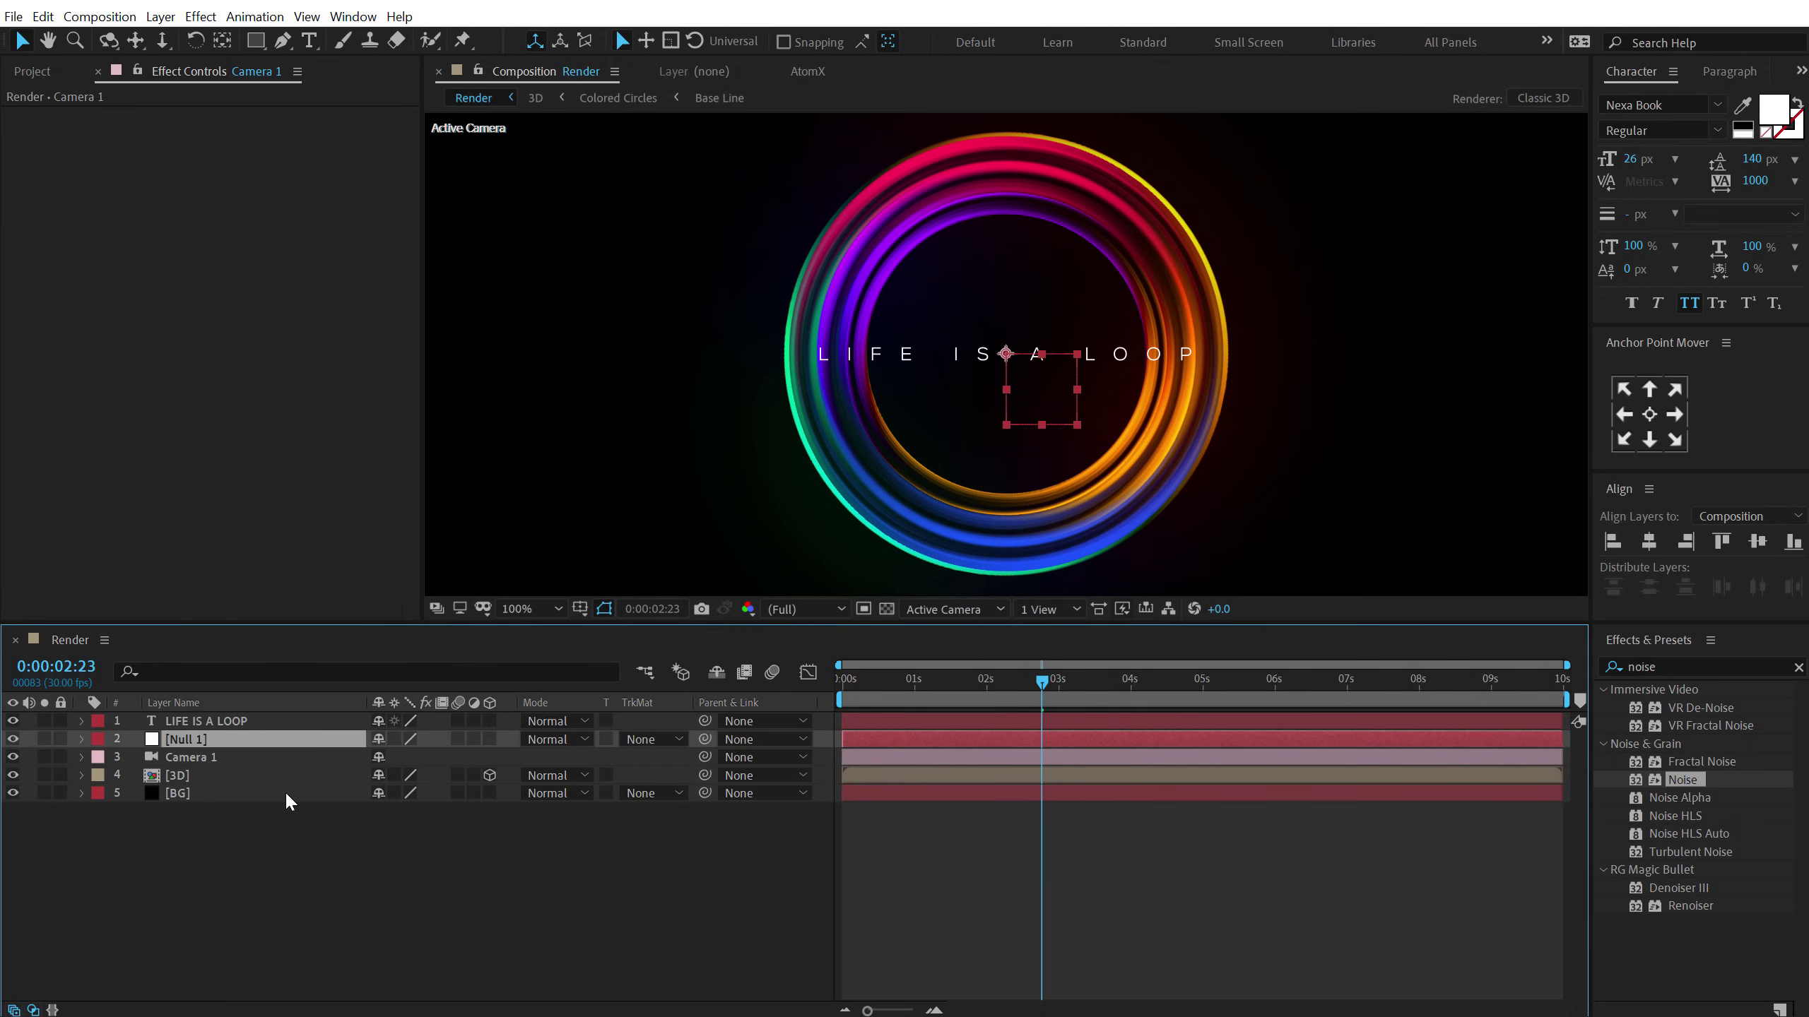
left_click(489, 739)
left_click(196, 757)
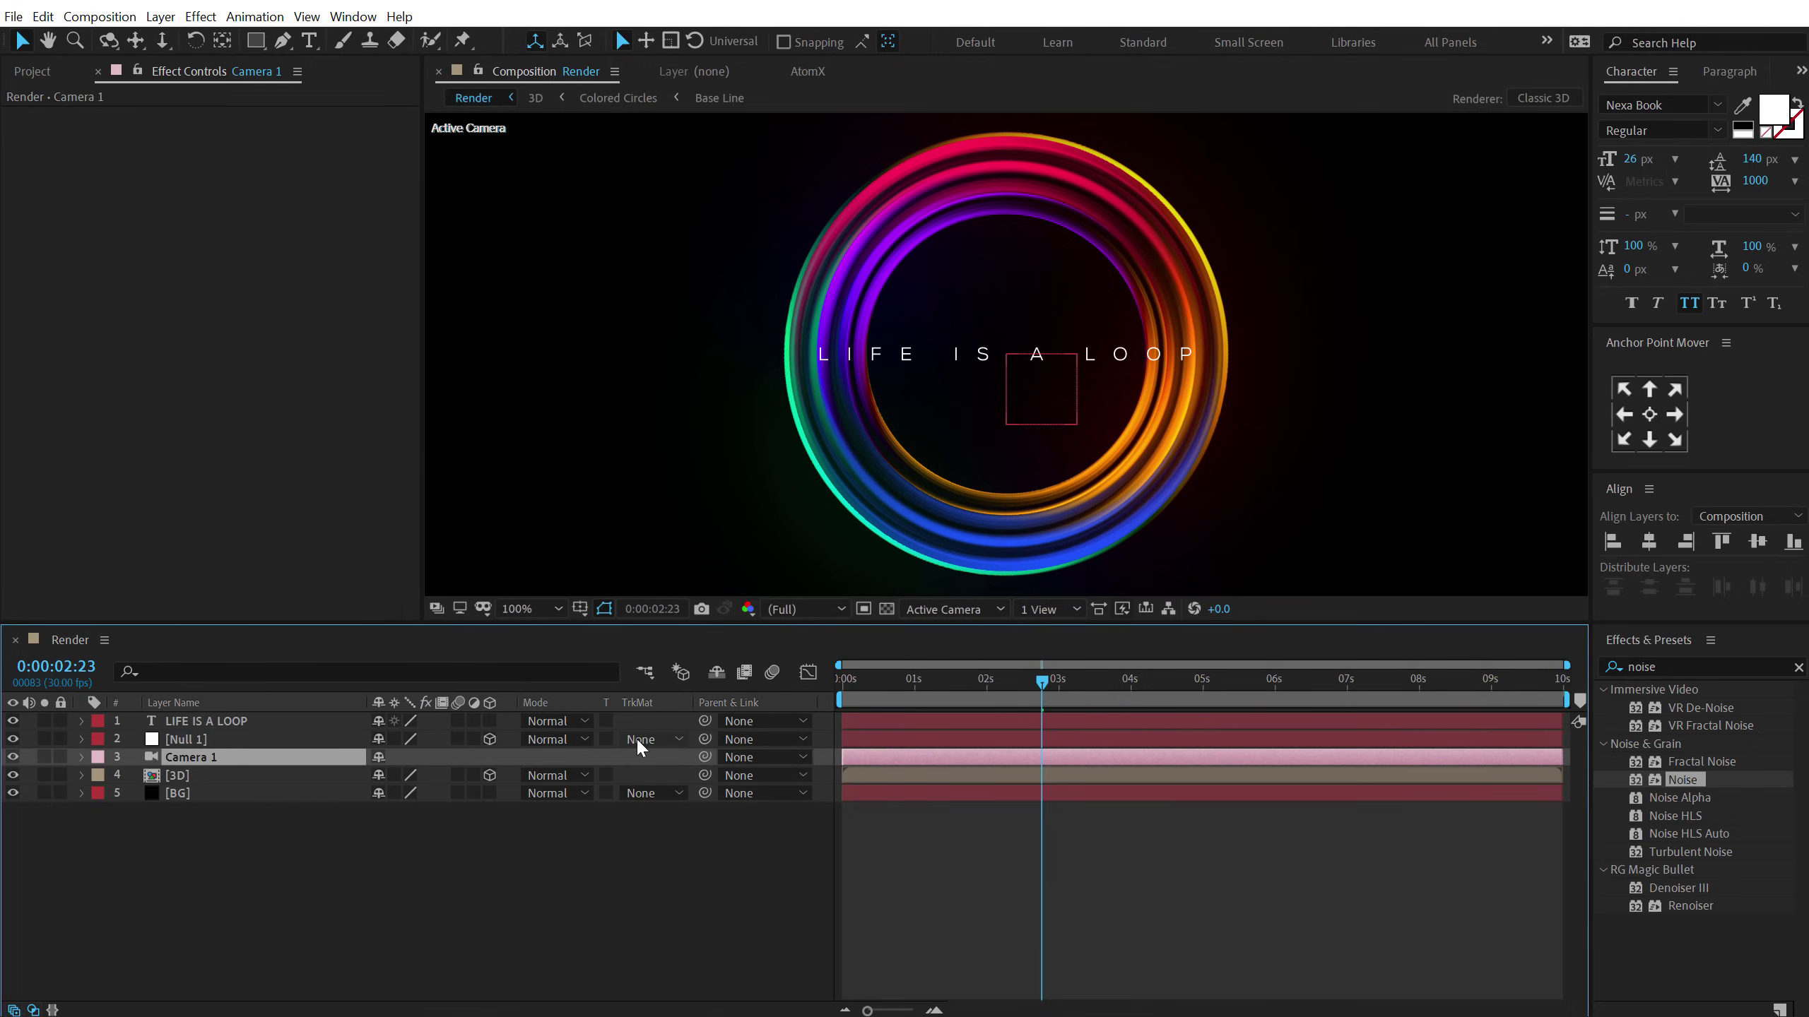
left_click_drag(705, 758, 188, 741)
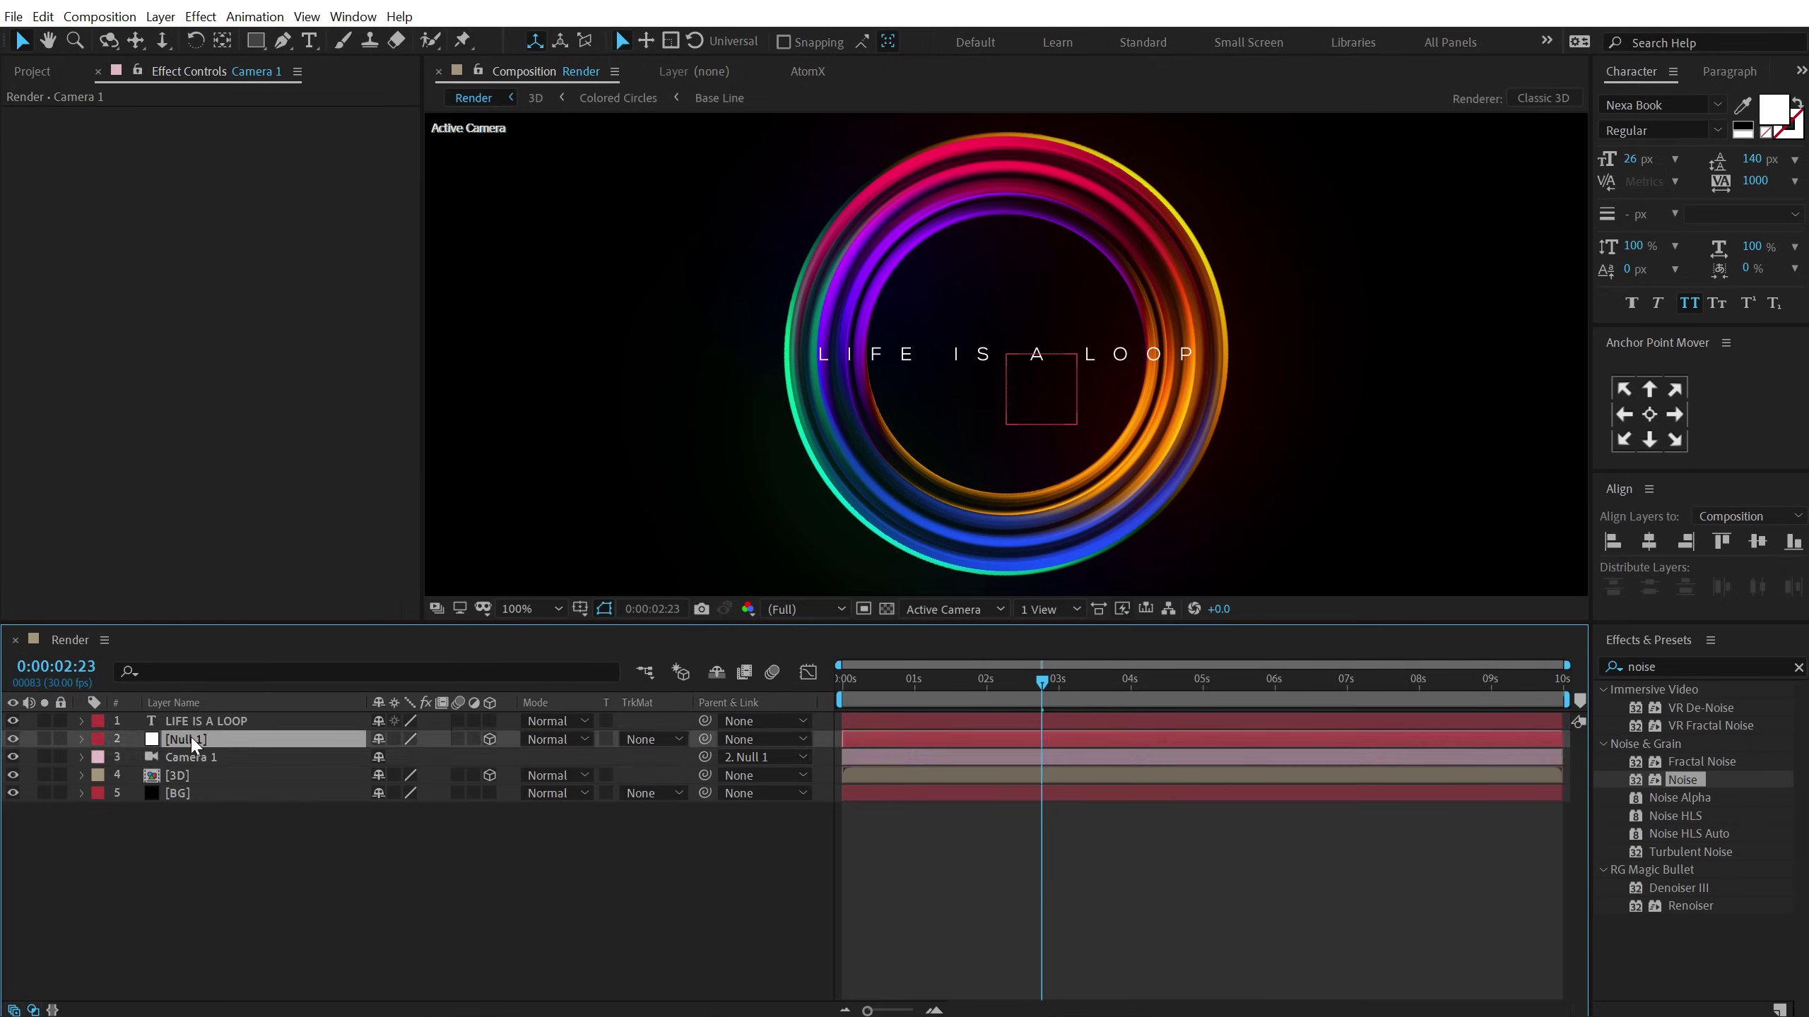
Rotate Null 1 to X 47° and Y 38° so the rings tilt into perspective.
left_click(192, 743)
key("r")
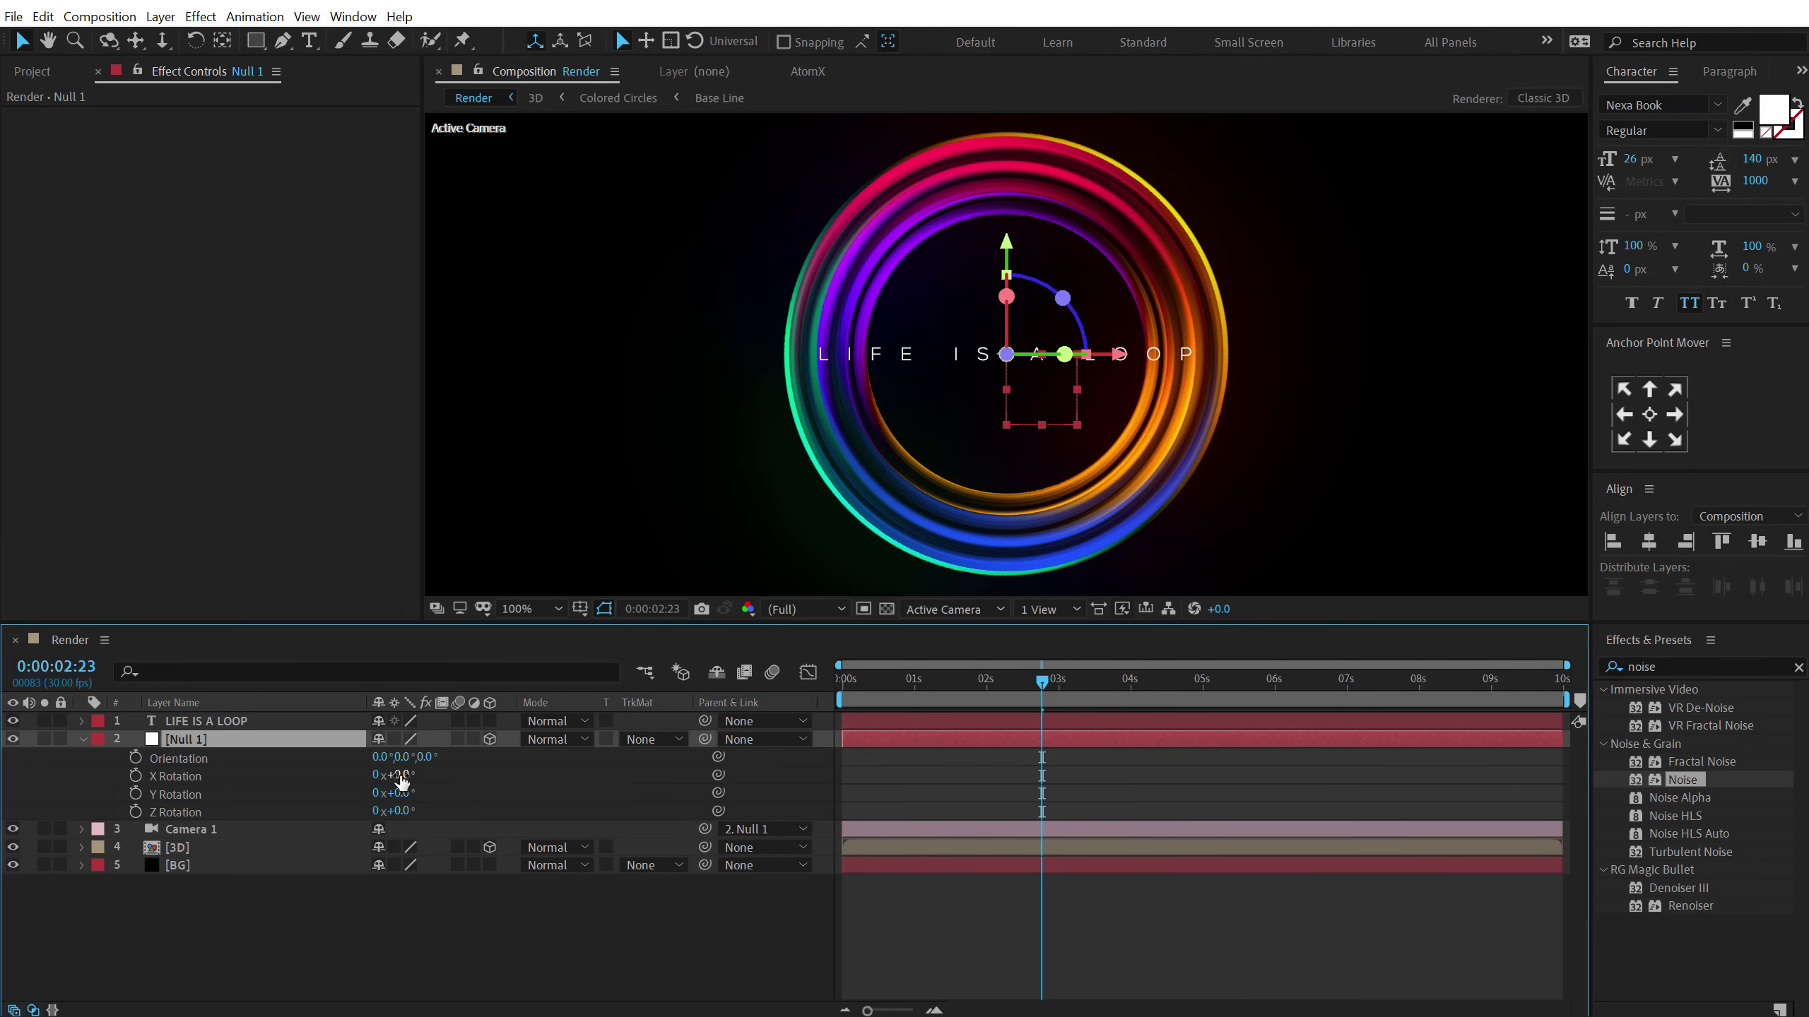
mouse_move(402, 781)
left_mouse_down()
mouse_move(427, 766)
mouse_move(438, 784)
mouse_move(417, 783)
mouse_move(441, 781)
mouse_move(406, 775)
mouse_move(422, 774)
left_mouse_up()
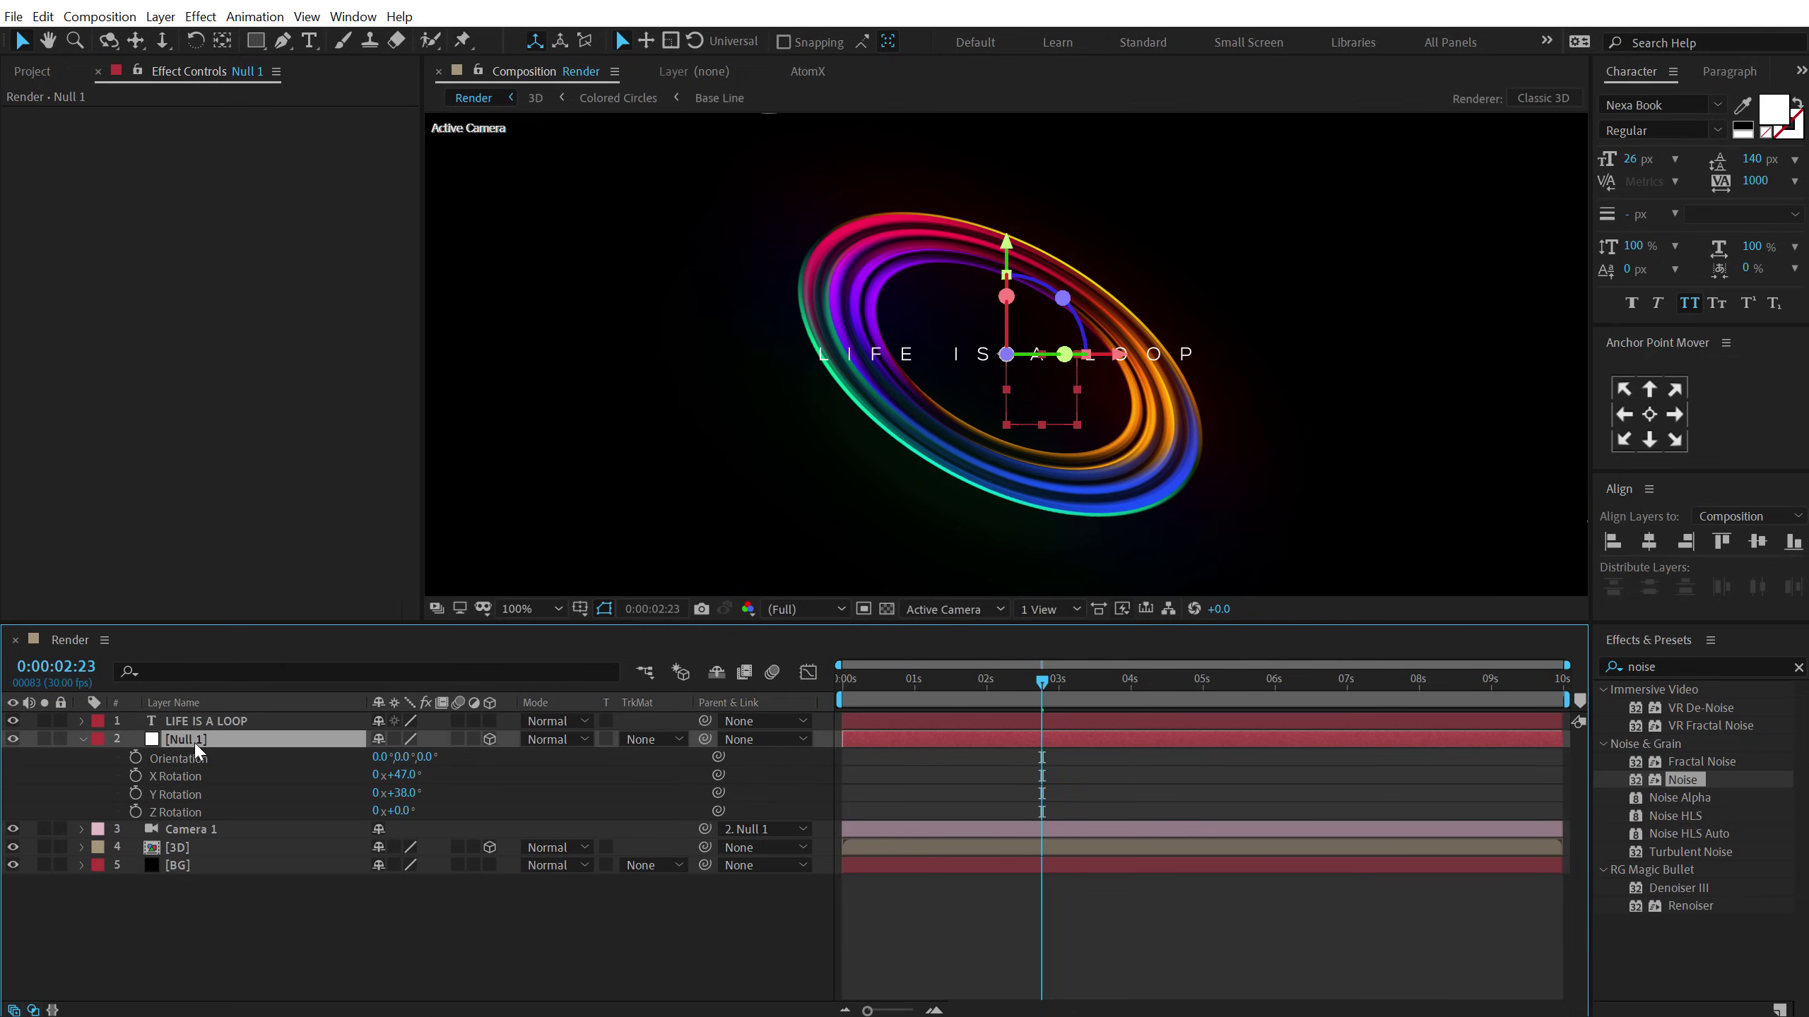
Turn on Camera 1's Depth of Field: Aperture 450.3, Blur Level 381%, Focus Distance 2632.7.
left_click(84, 740)
left_click(81, 757)
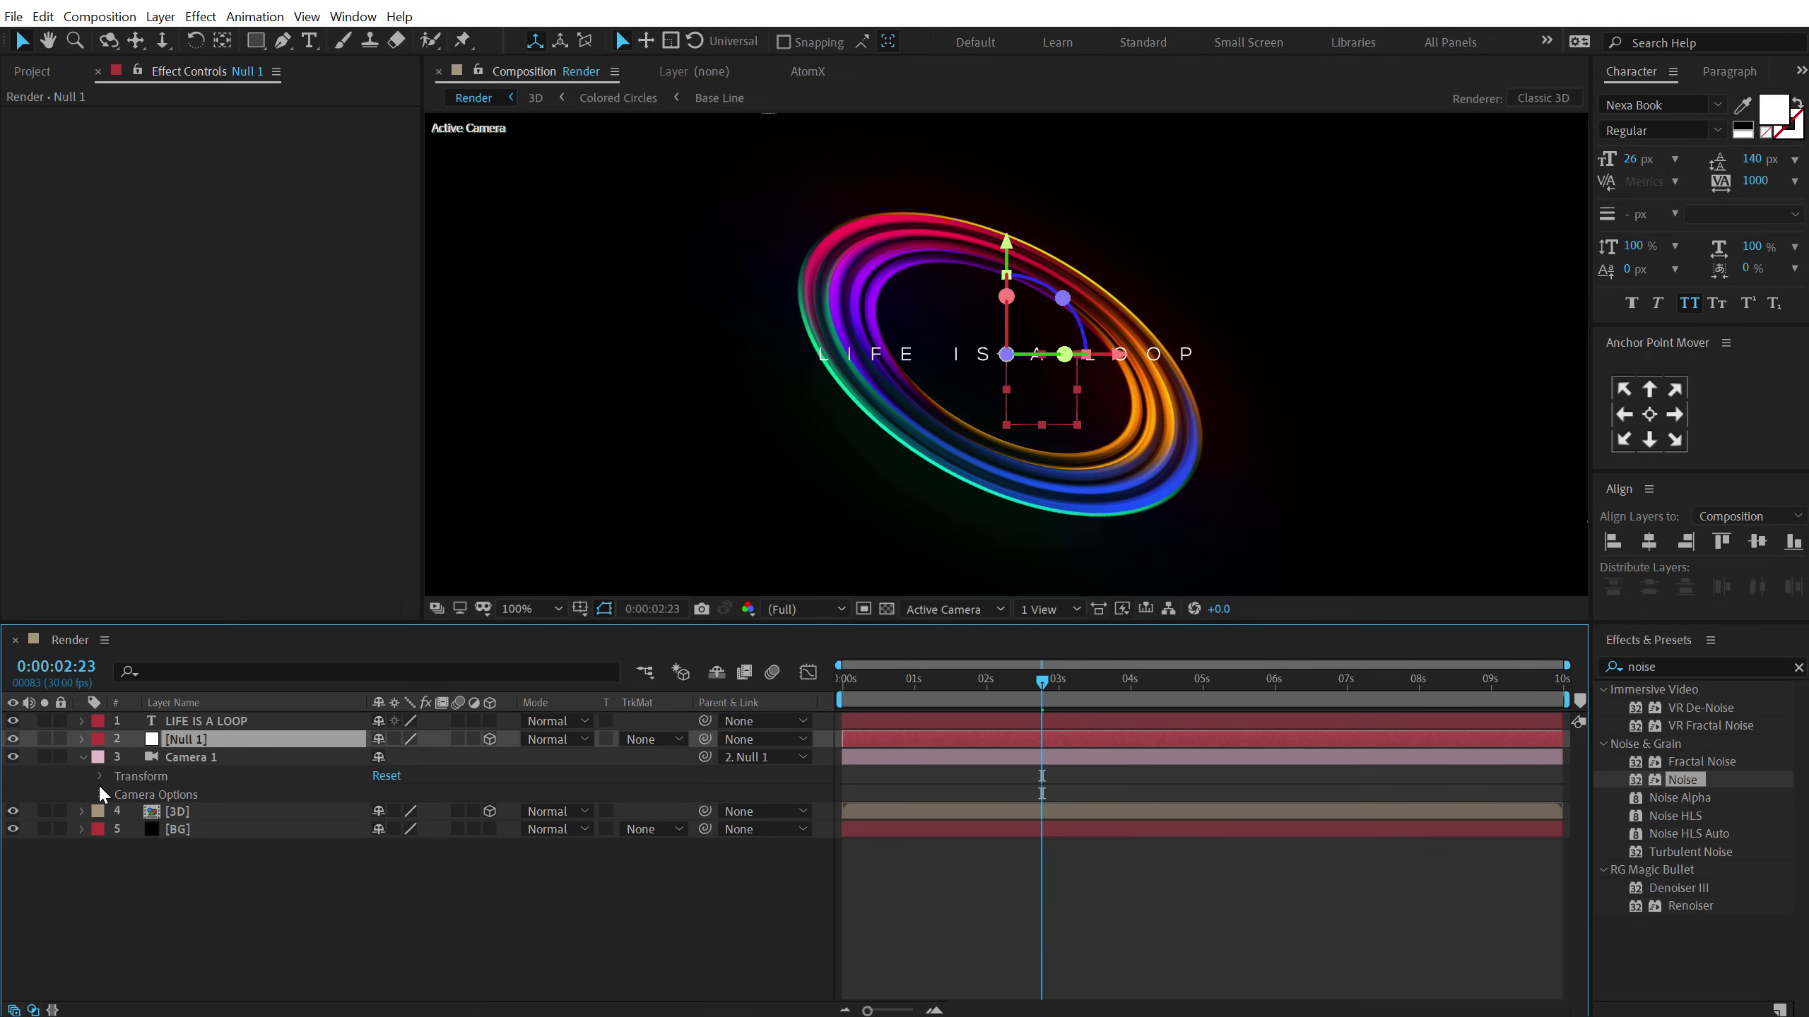
left_click(100, 793)
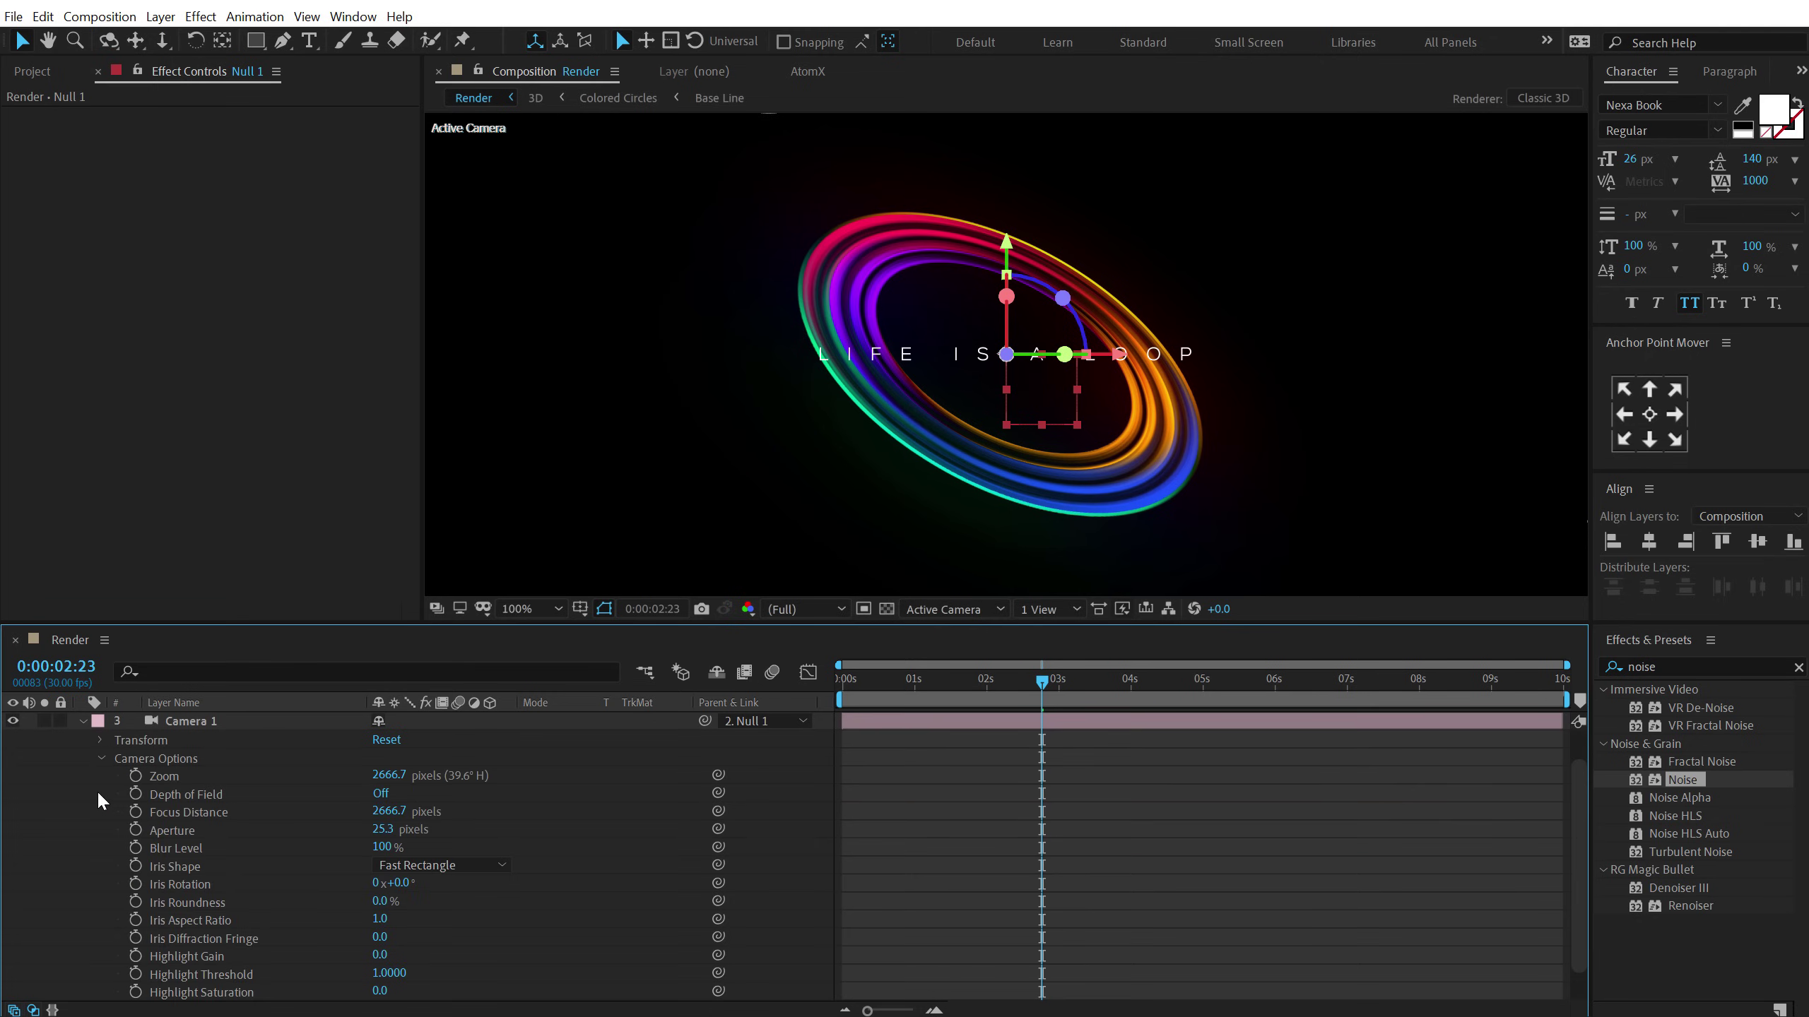
left_click(382, 793)
left_click_drag(385, 830, 467, 822)
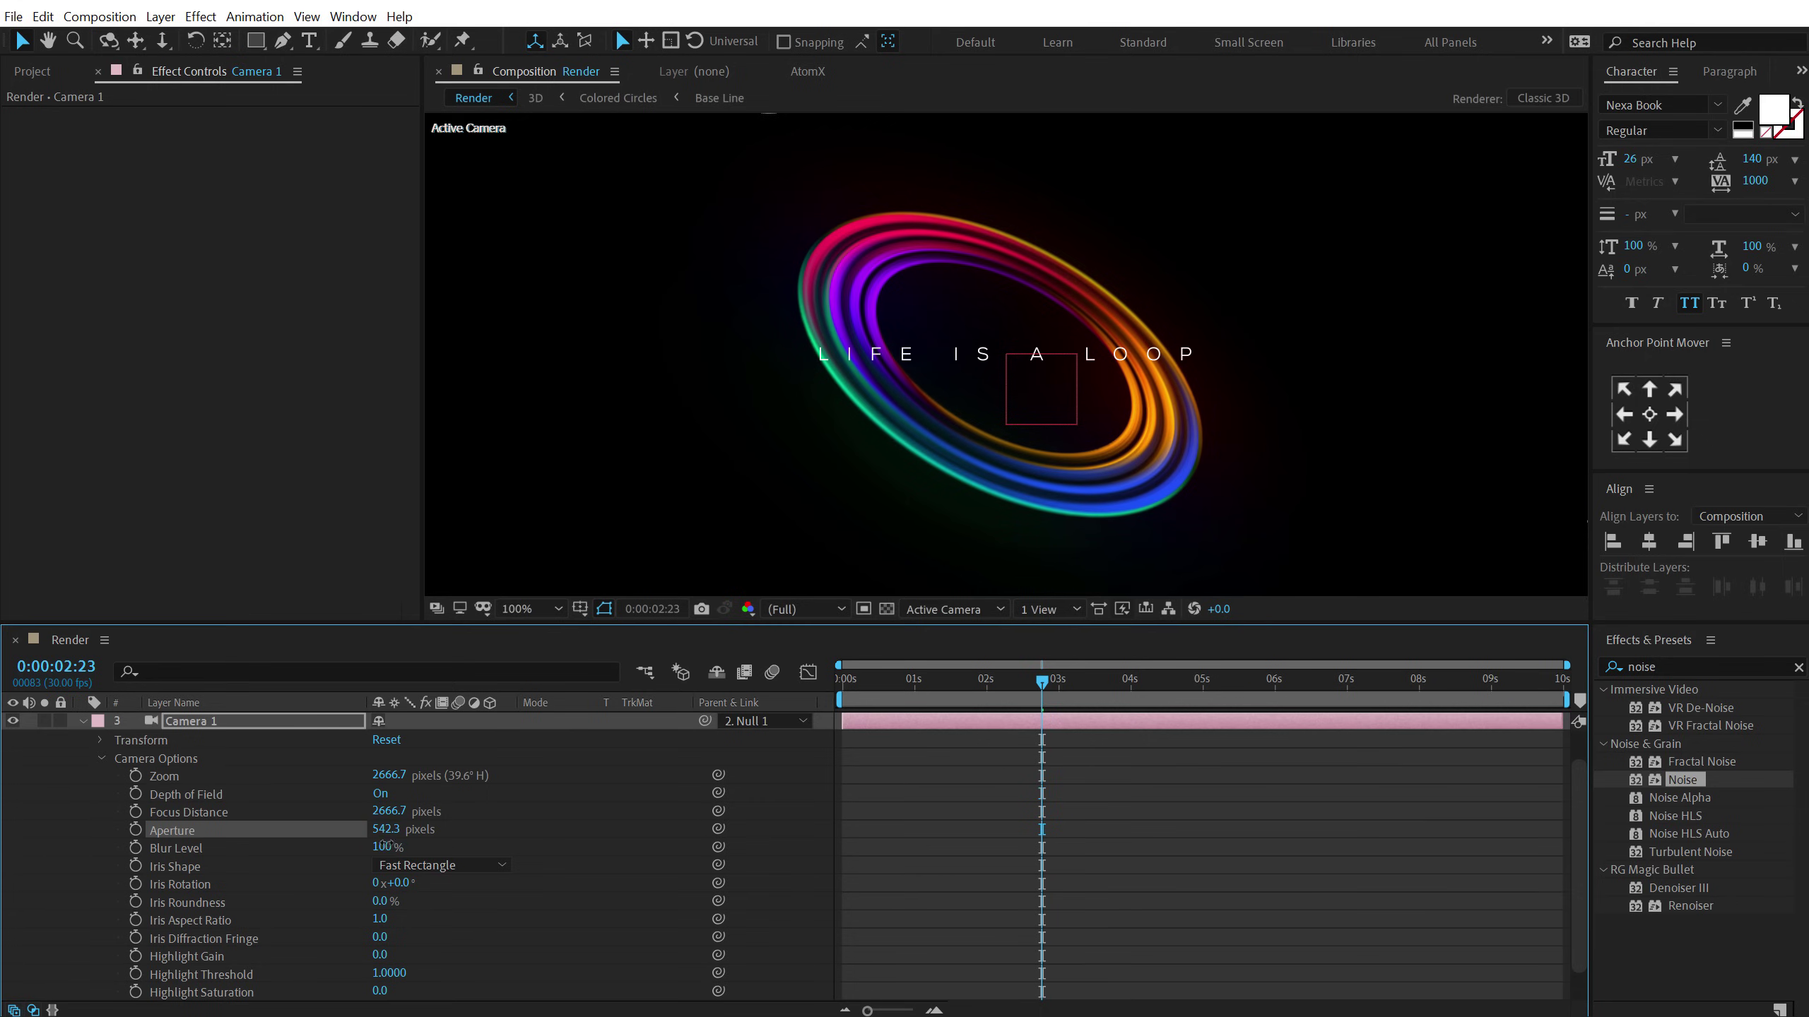
left_click_drag(384, 846, 573, 825)
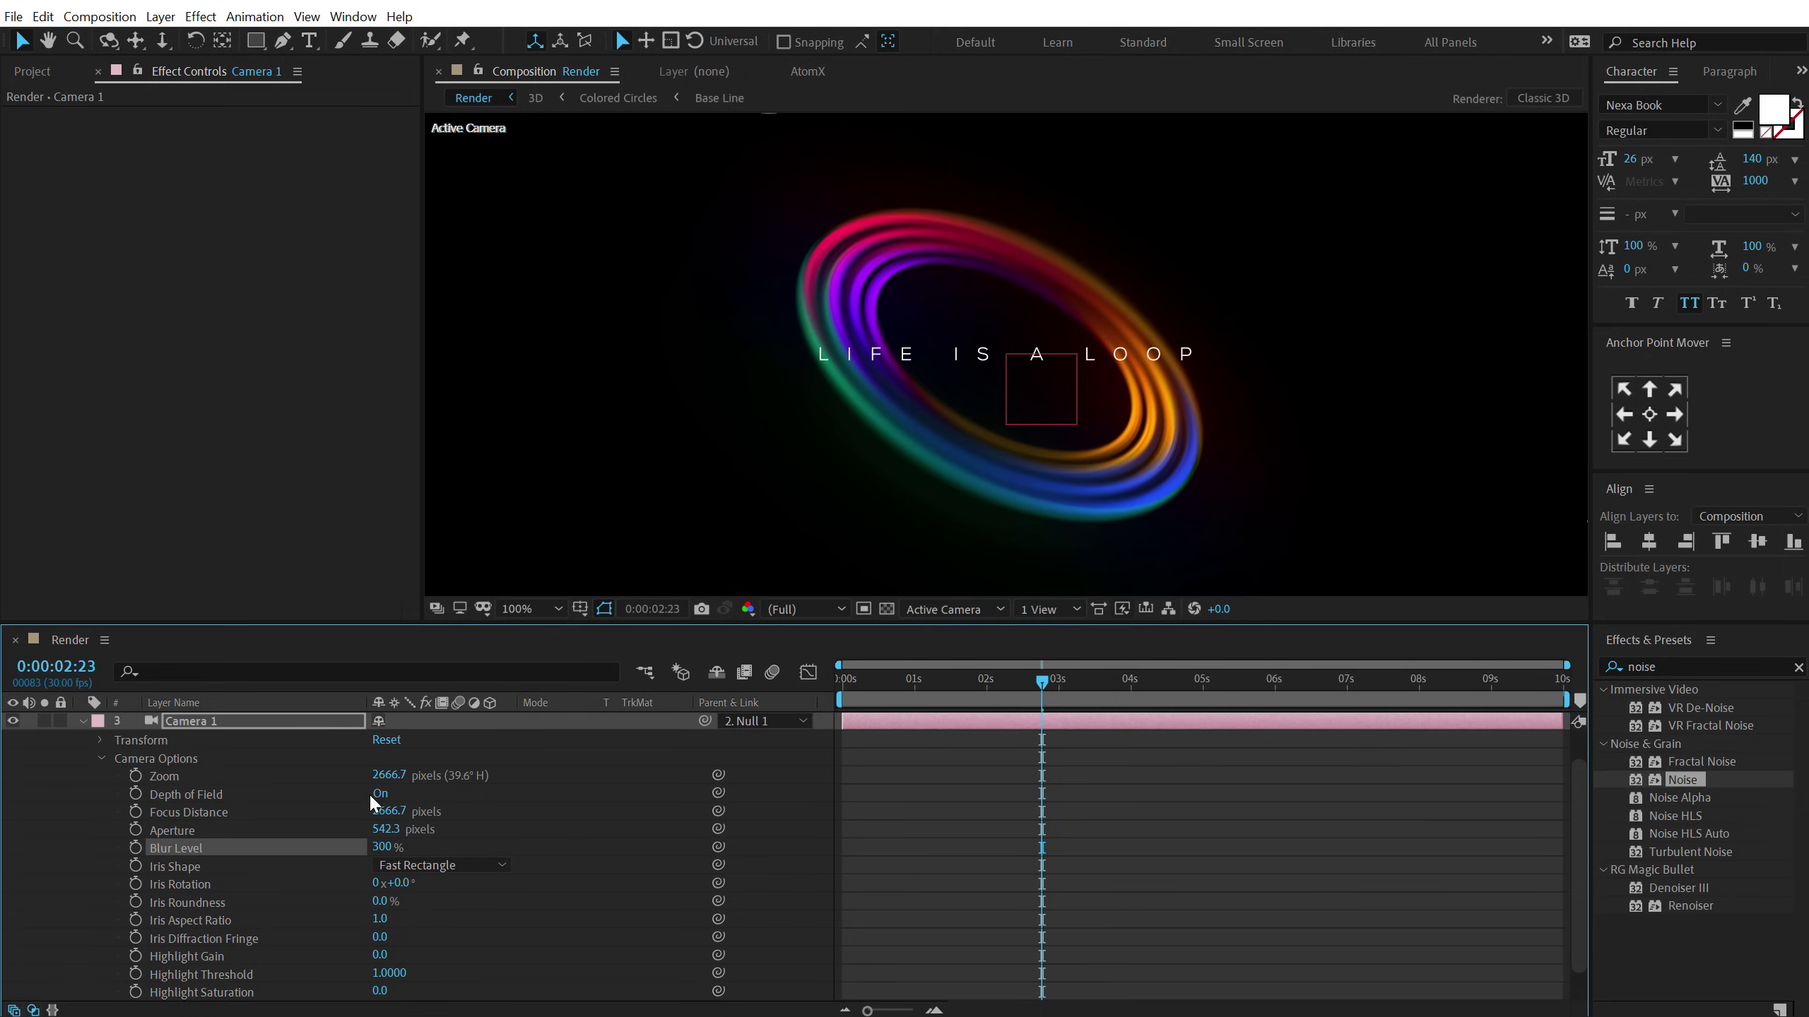
left_click_drag(389, 819, 385, 805)
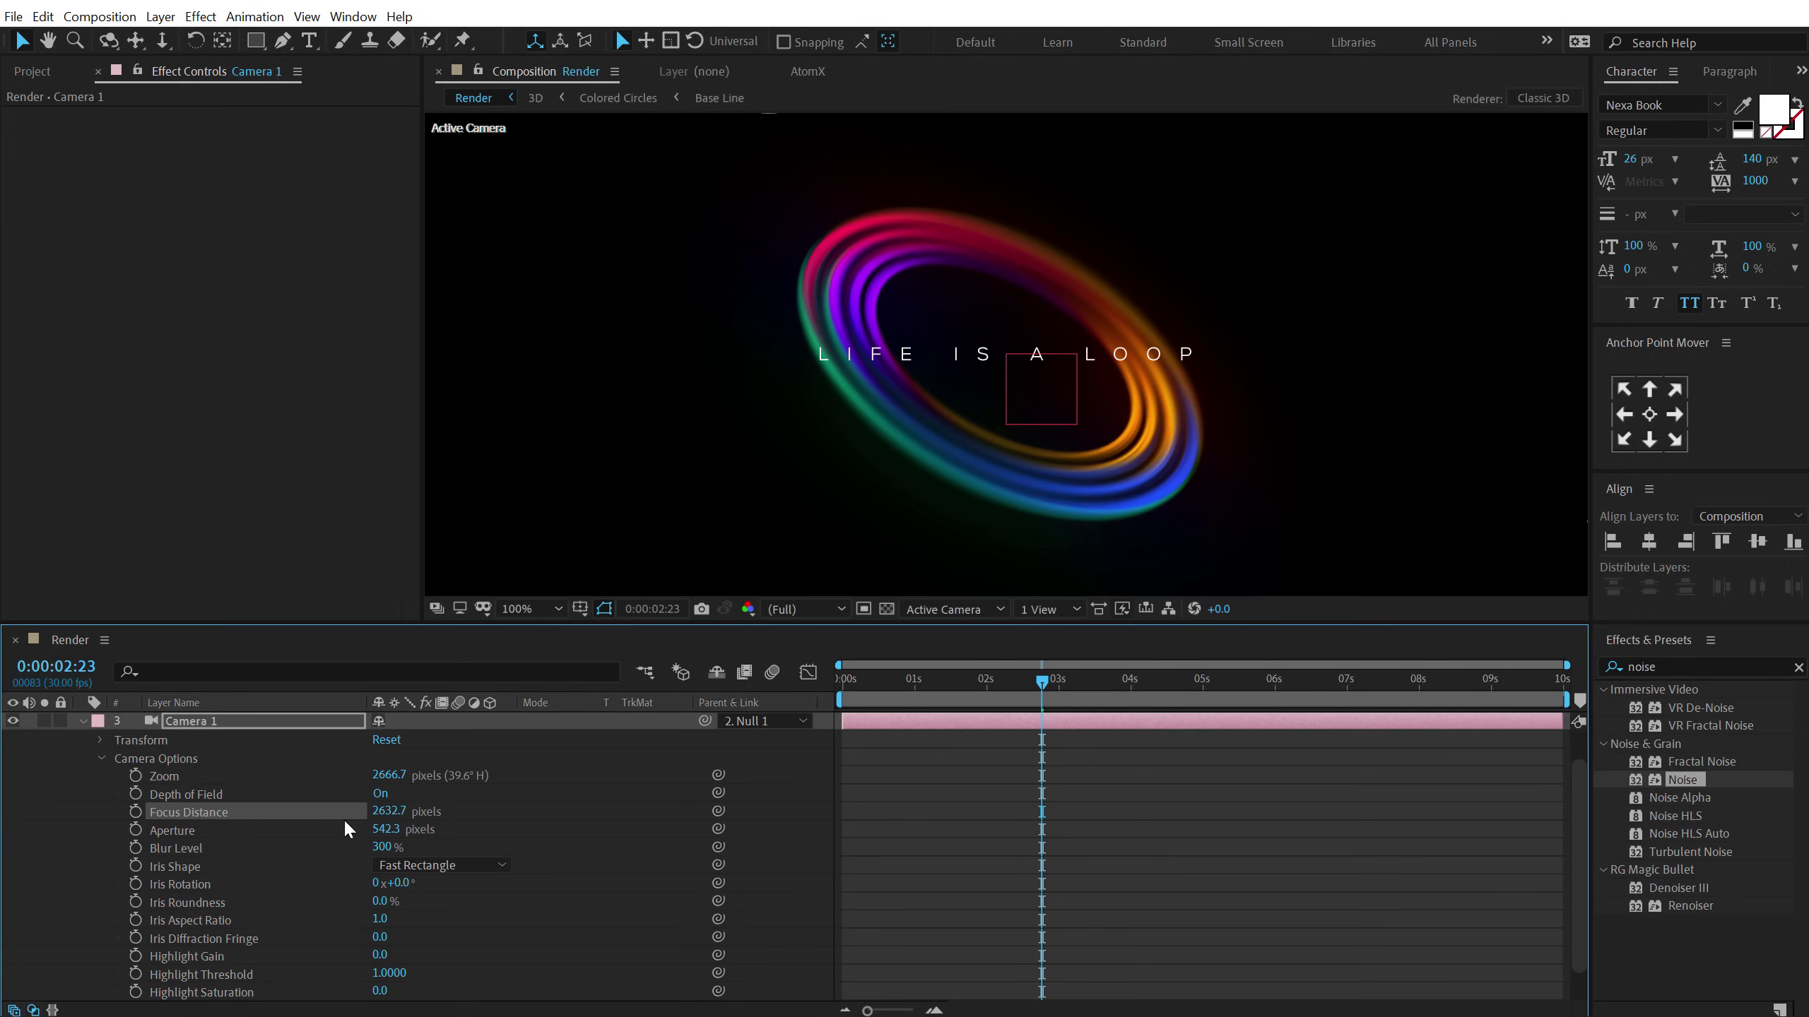
mouse_move(388, 830)
left_mouse_down()
mouse_move(288, 828)
mouse_move(399, 848)
left_mouse_up()
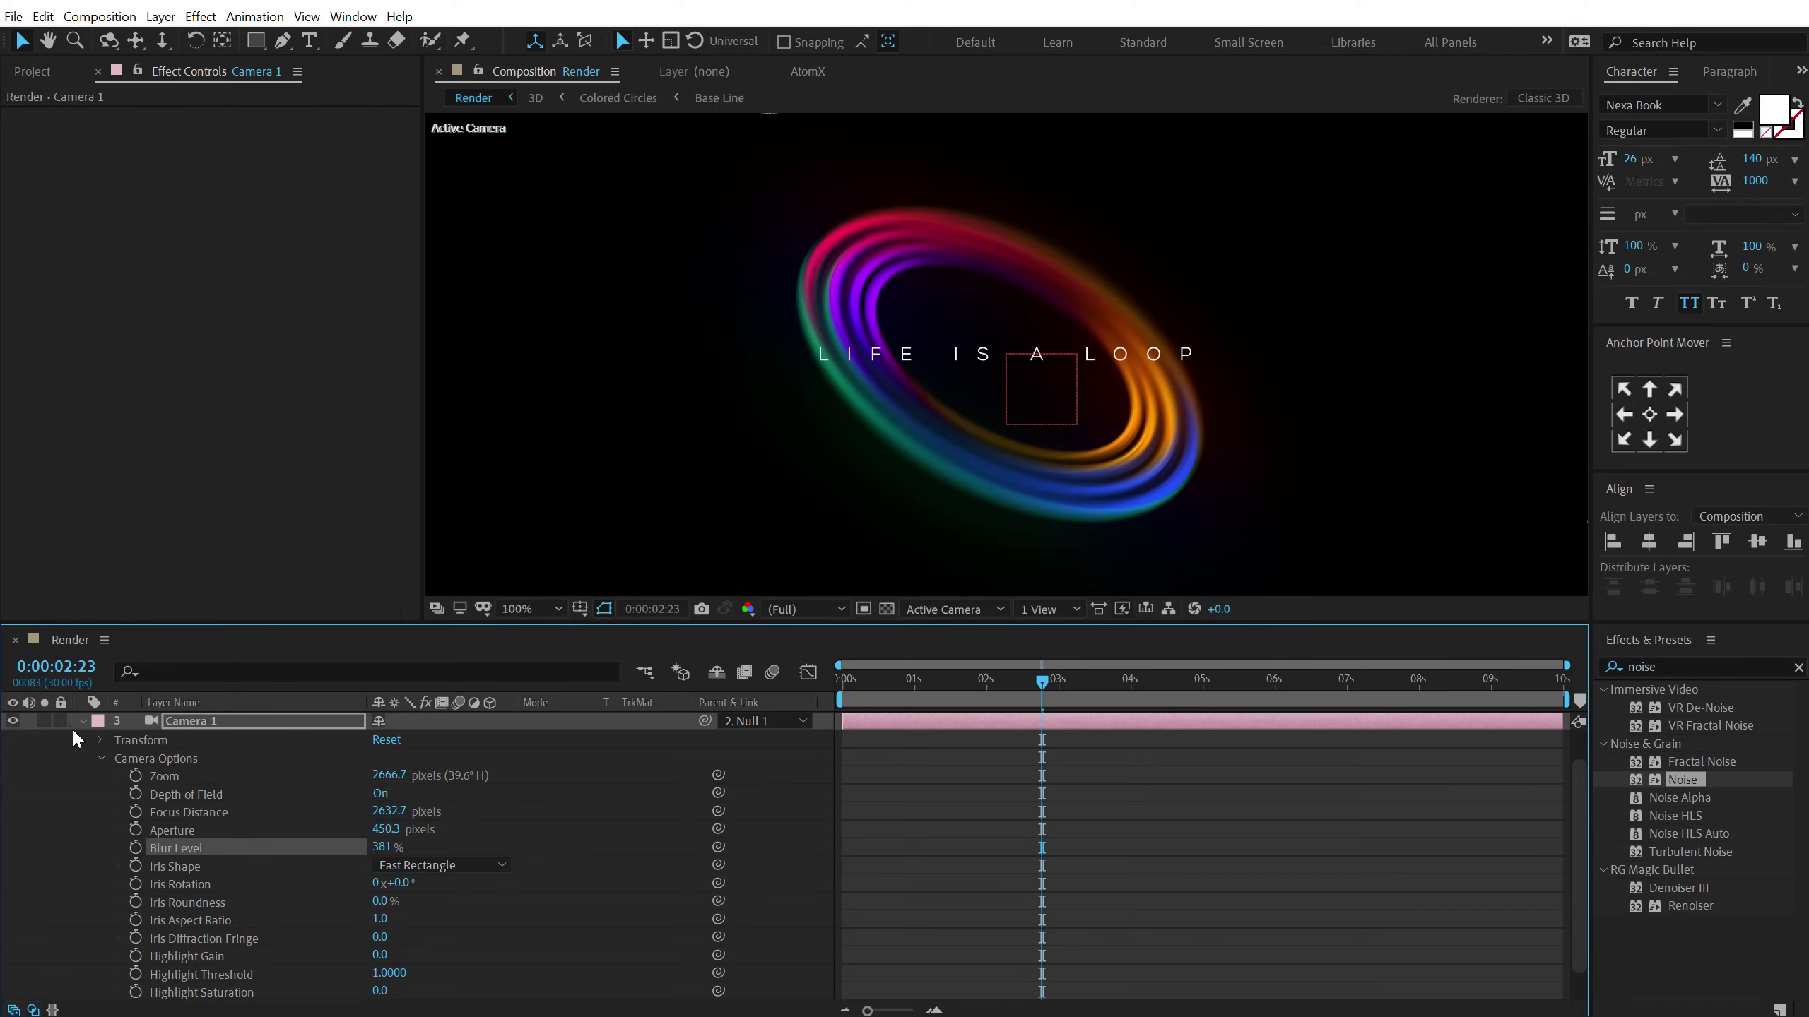
left_click(83, 722)
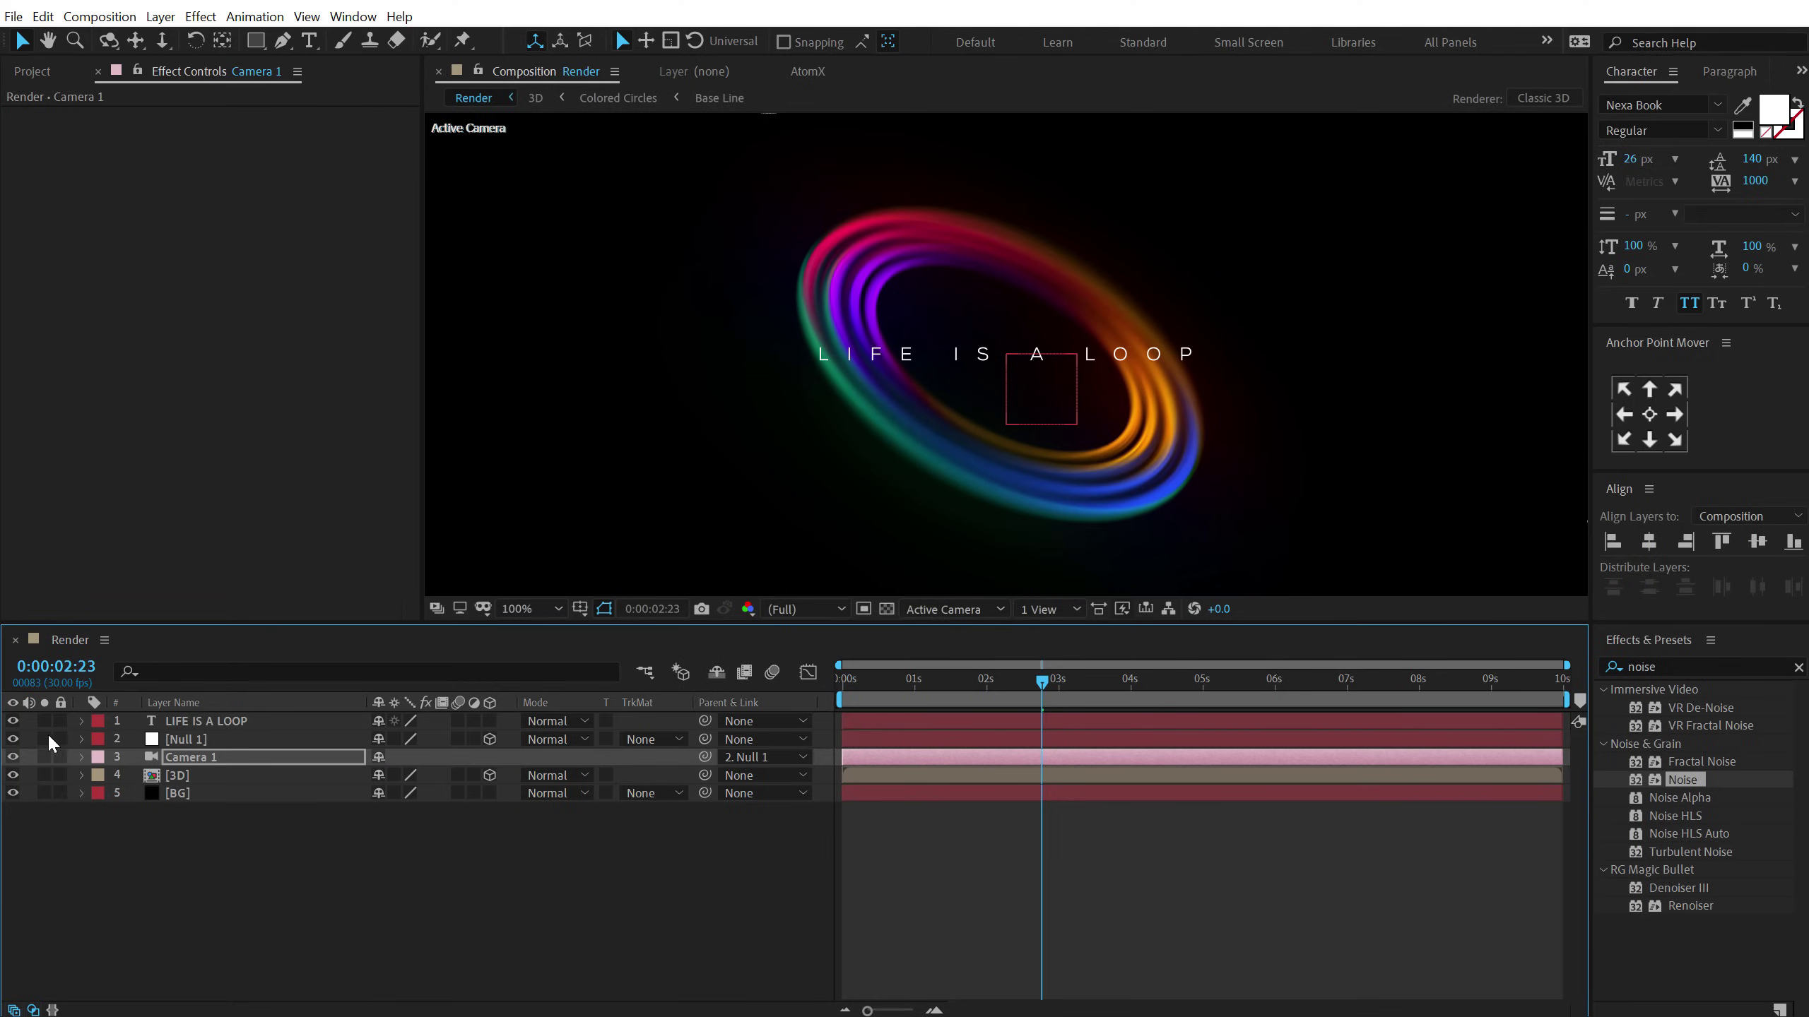
Preview the animation and park the playhead at 0:00:04:01 to inspect the blurred rings.
left_click(157, 865)
key("comma")
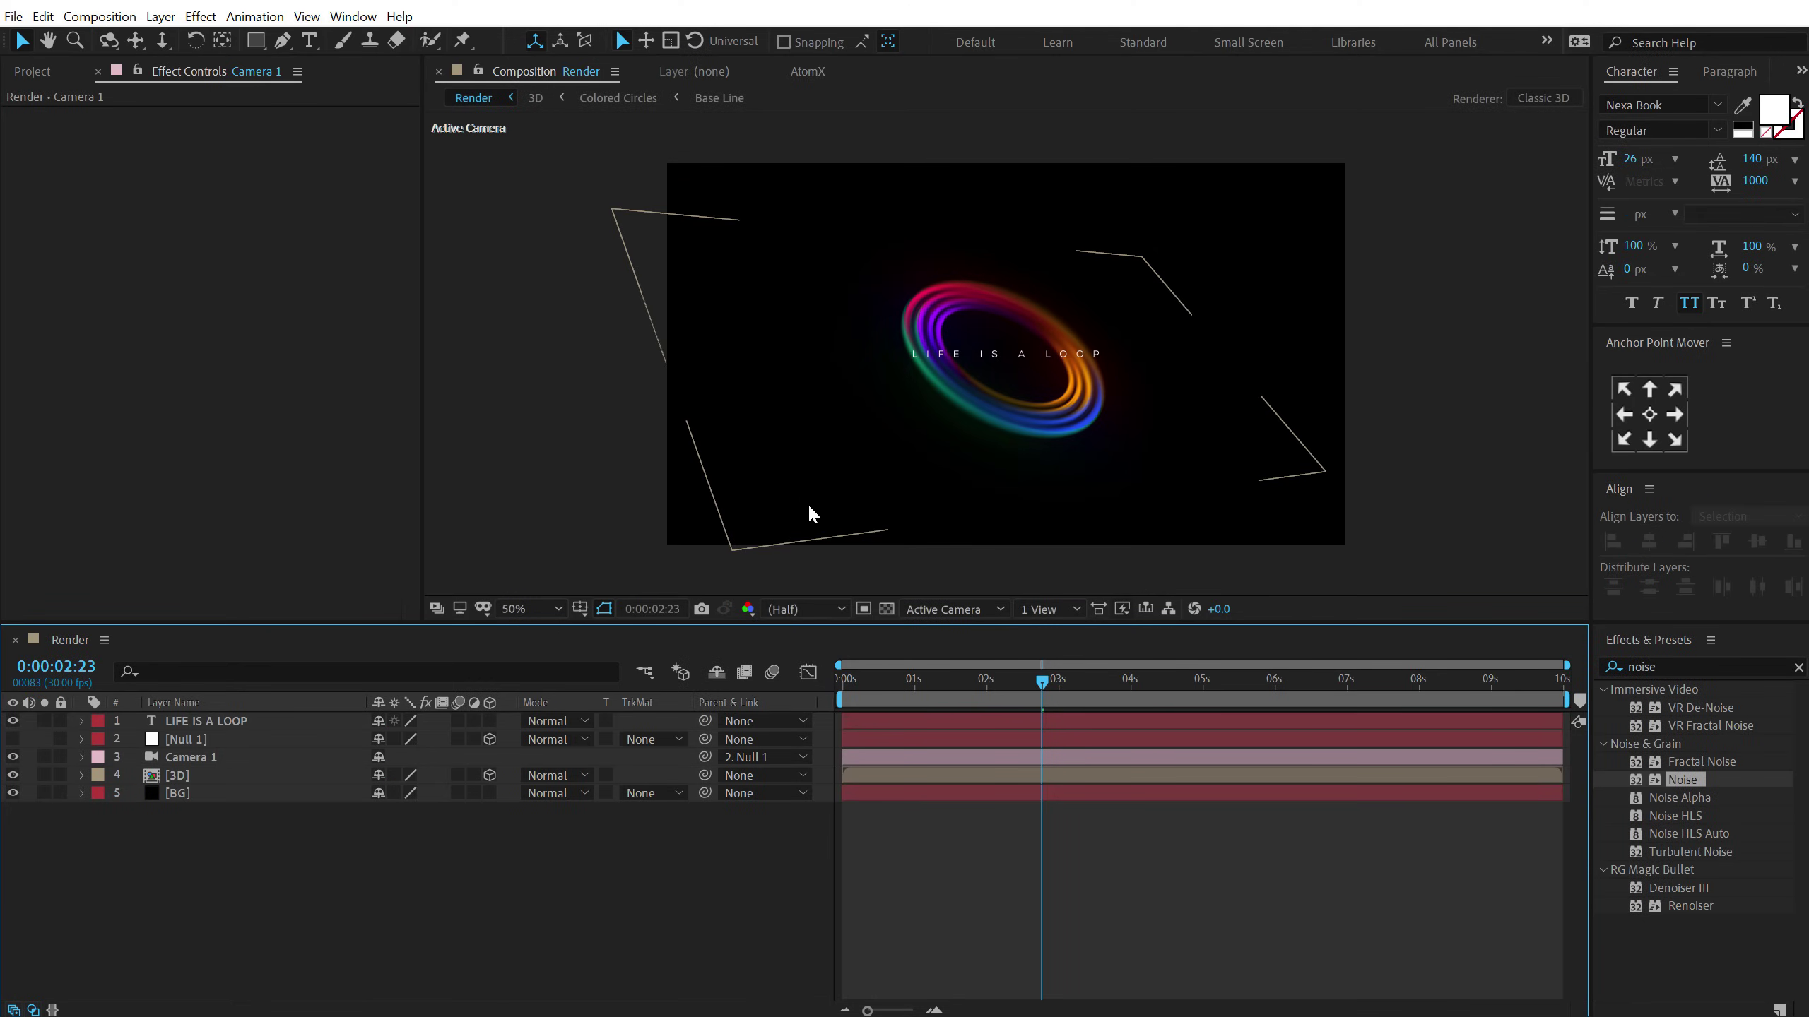
key("period")
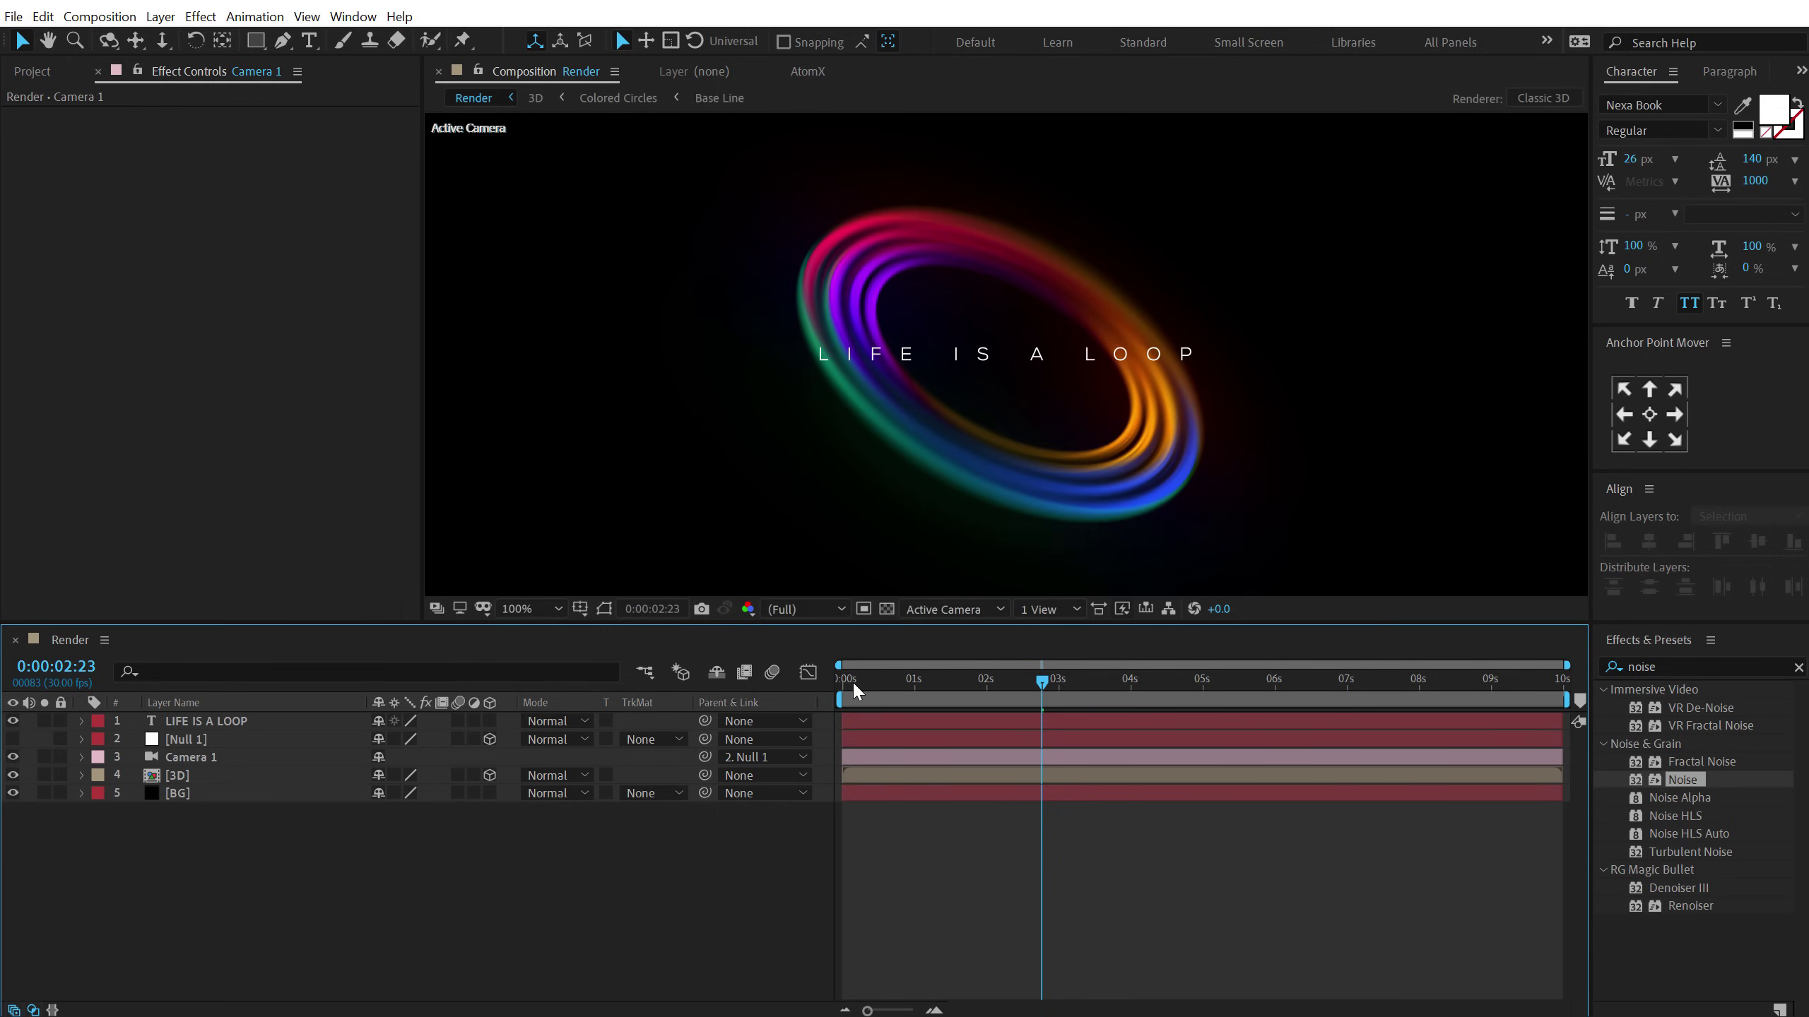
left_click_drag(858, 681, 942, 688)
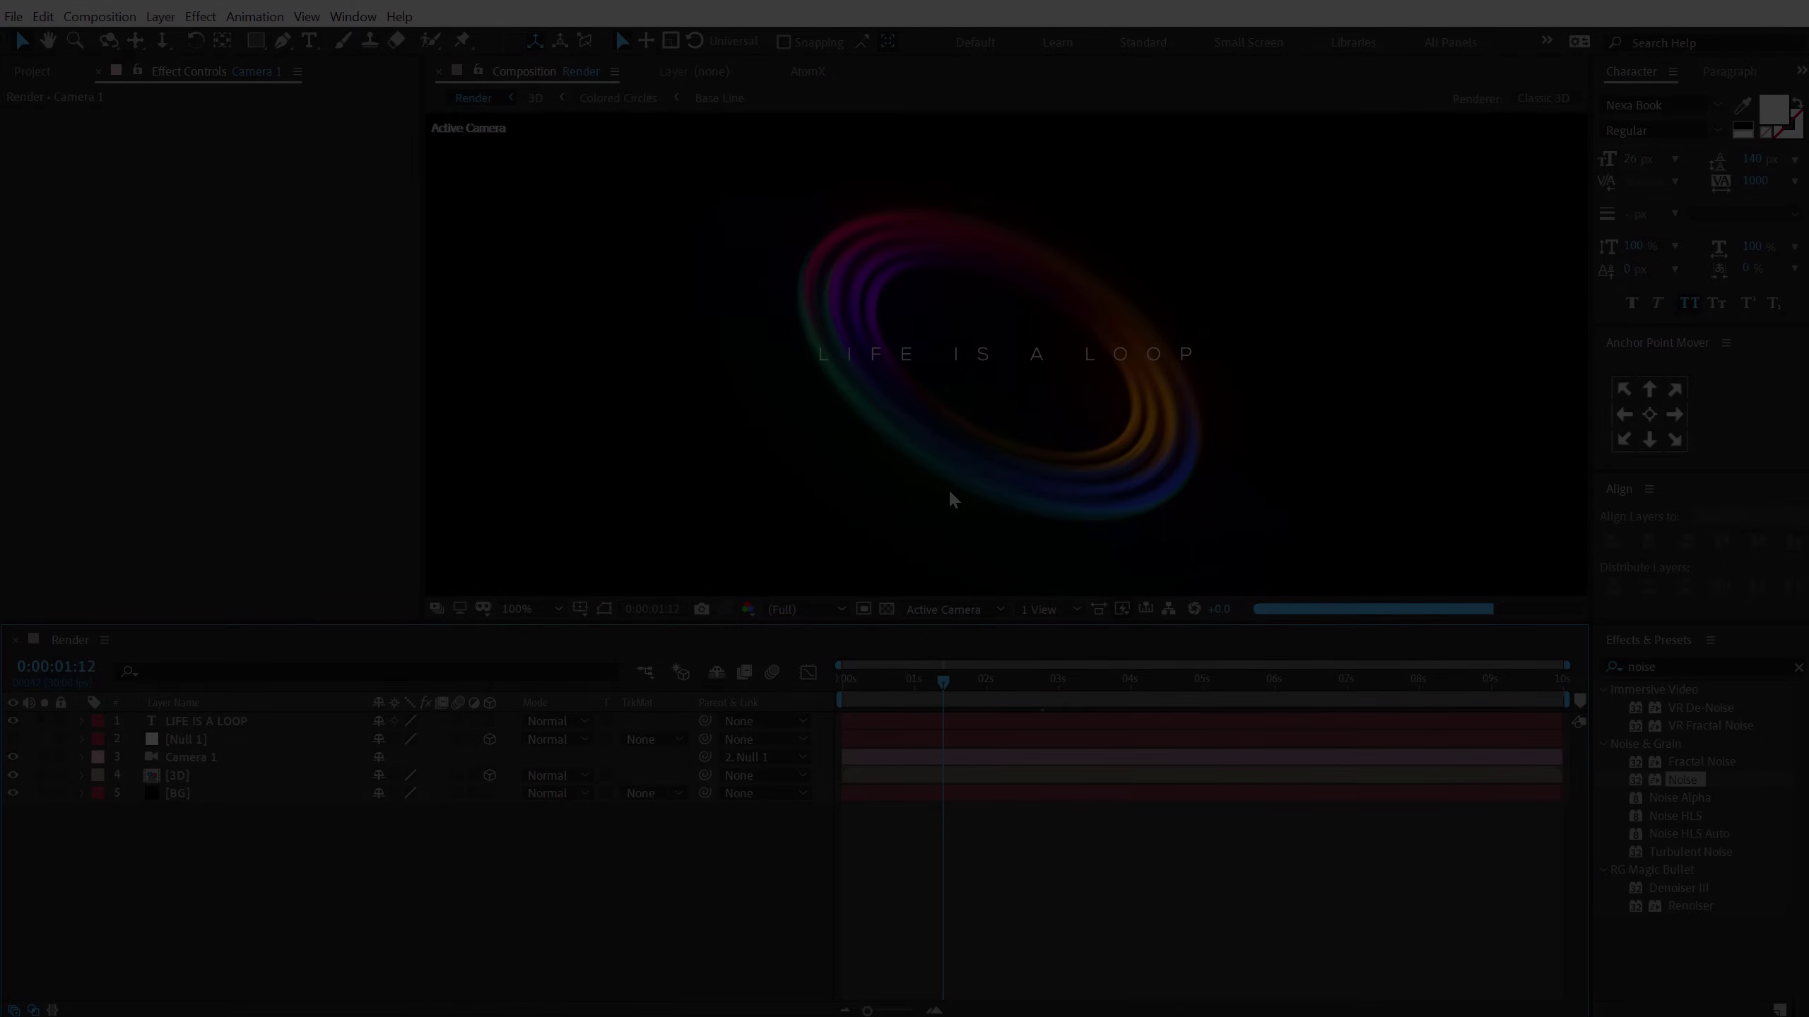
key("comma")
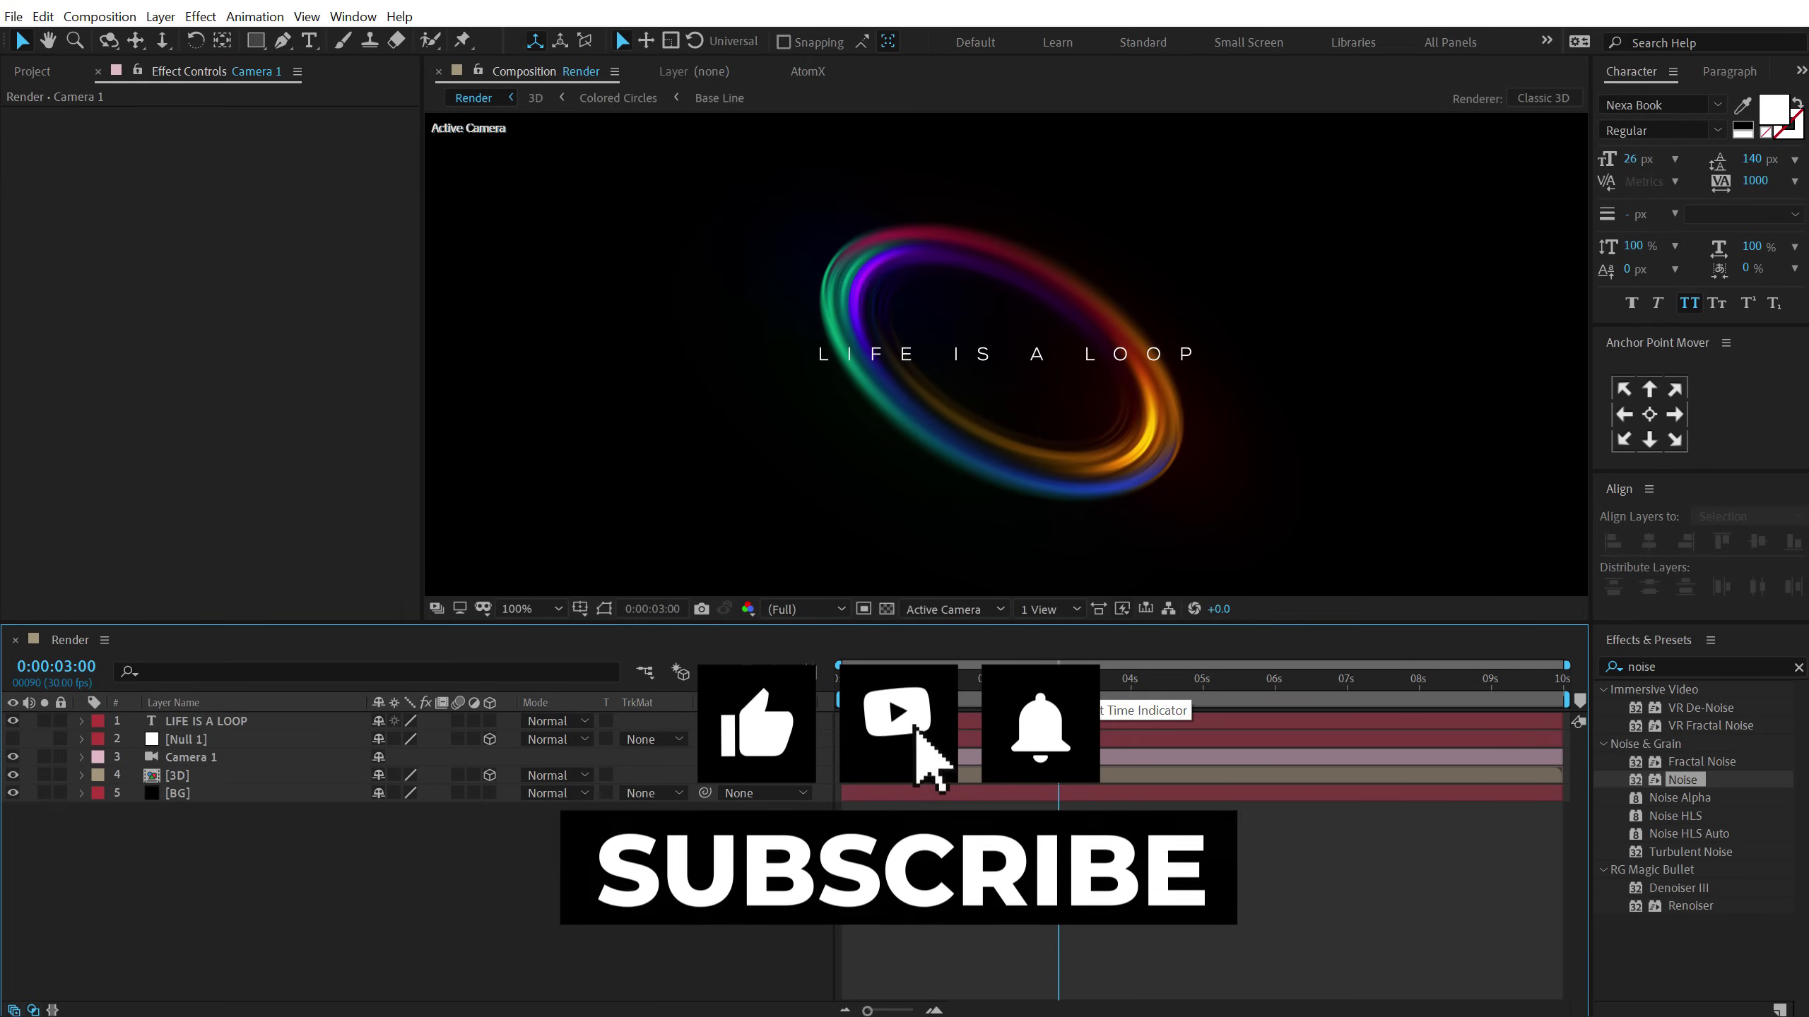
left_click(1133, 681)
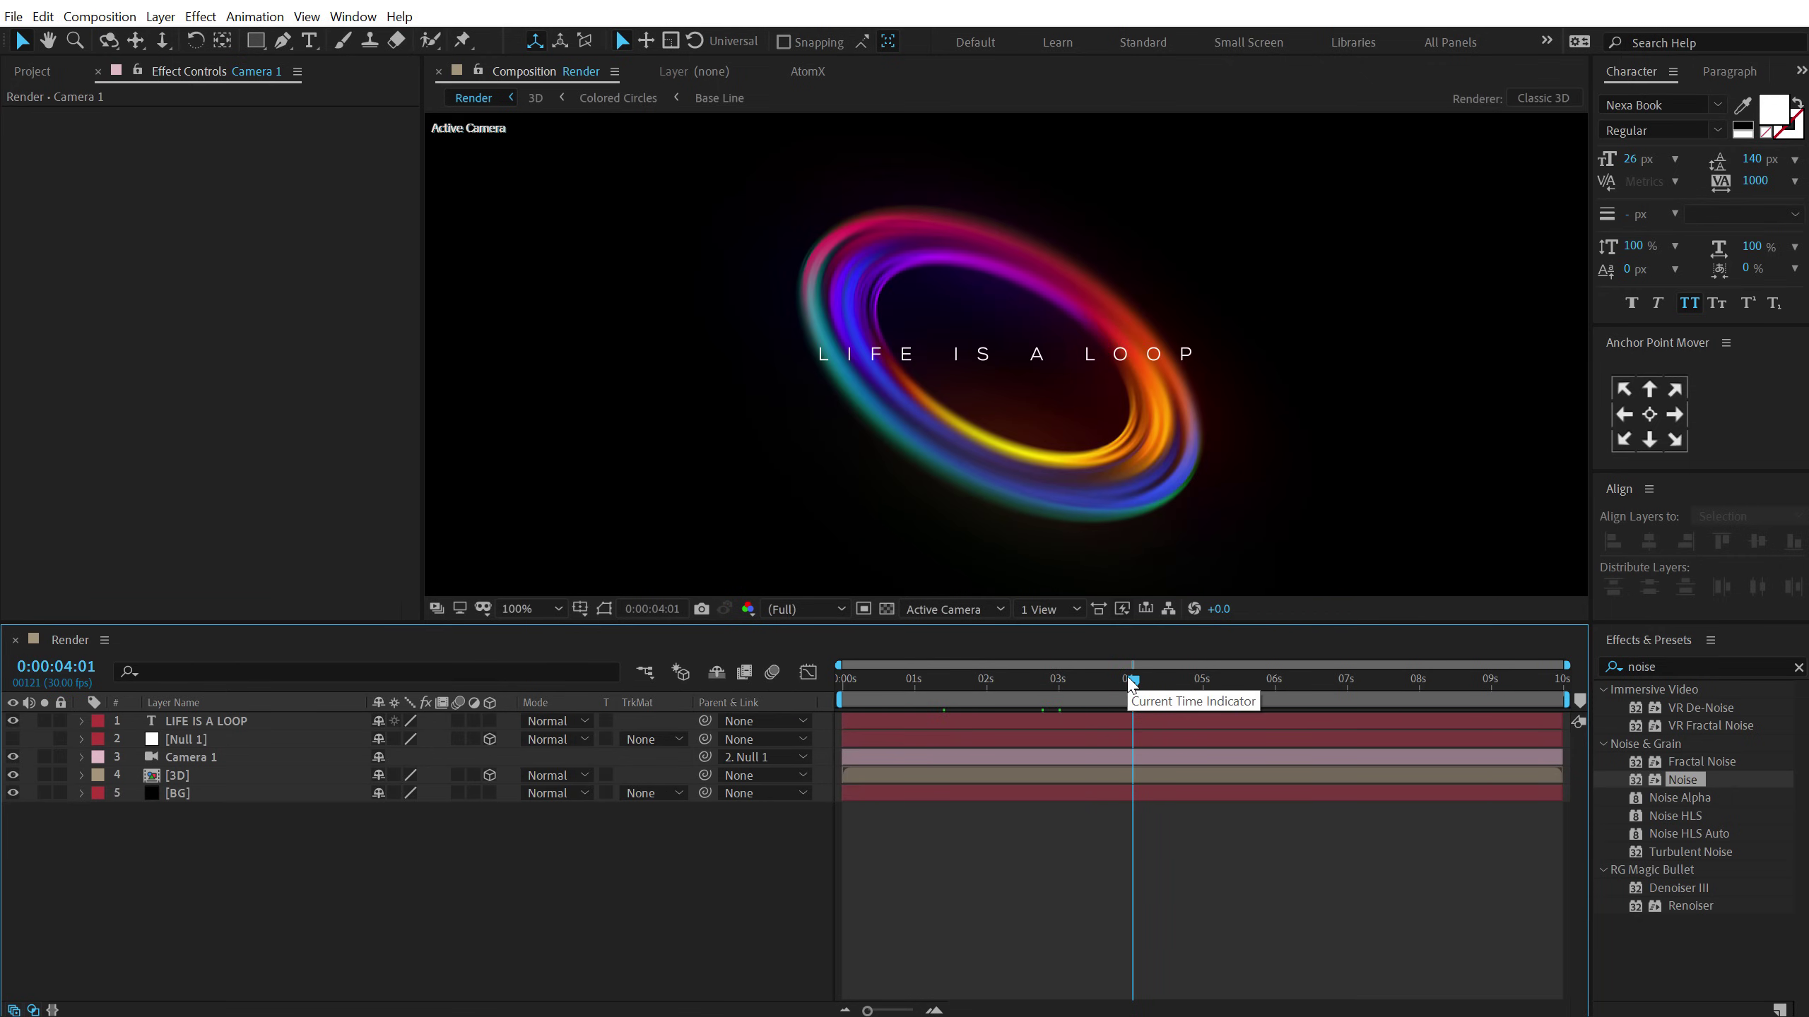